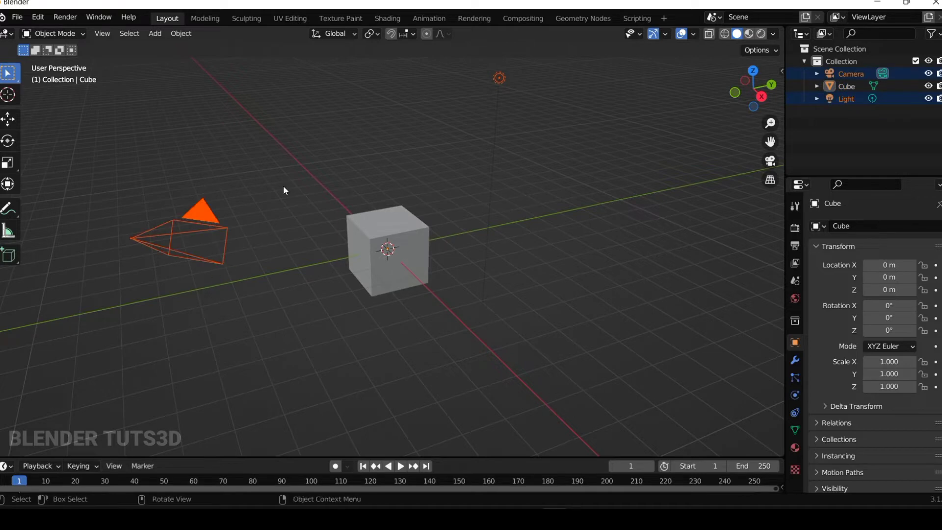
# Delete the camera and the light from the scene
pyautogui.press('x')
pyautogui.click(284, 185)
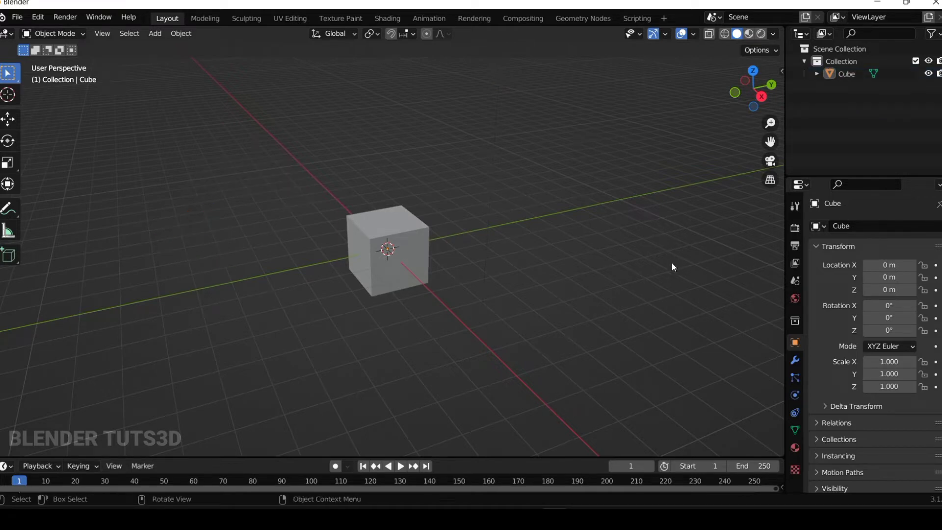
# Start the Shortcut VUr key display with a horizontal offset of 52 and hide its settings
pyautogui.press('n')
pyautogui.click(778, 181)
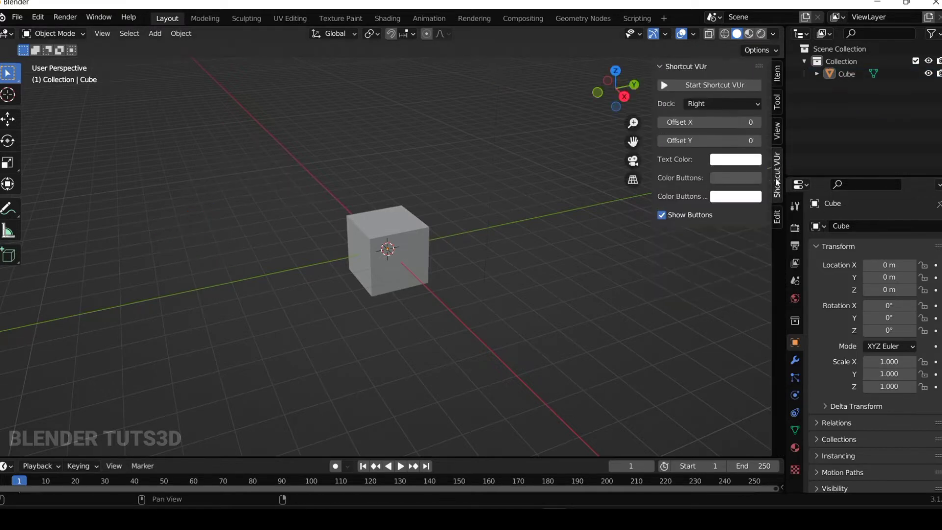
pyautogui.click(686, 85)
pyautogui.moveTo(697, 122); pyautogui.dragTo(722, 122)
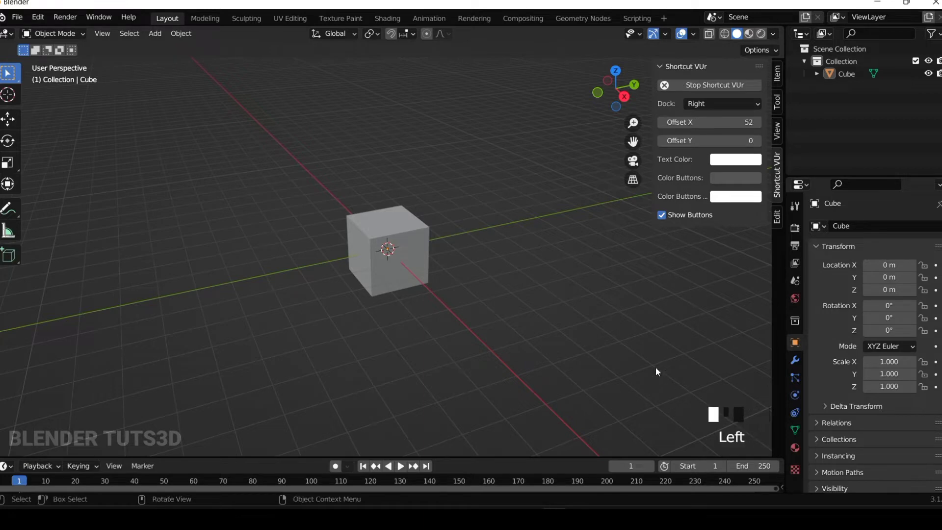
pyautogui.press('n')
# Stretch the cube along the Y axis to a scale of about 2.965
pyautogui.click(373, 251)
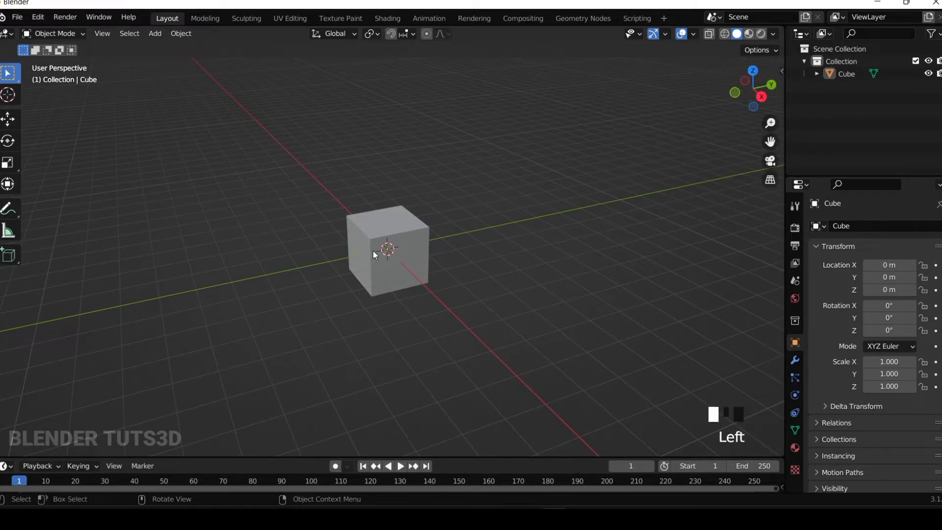
pyautogui.click(761, 96)
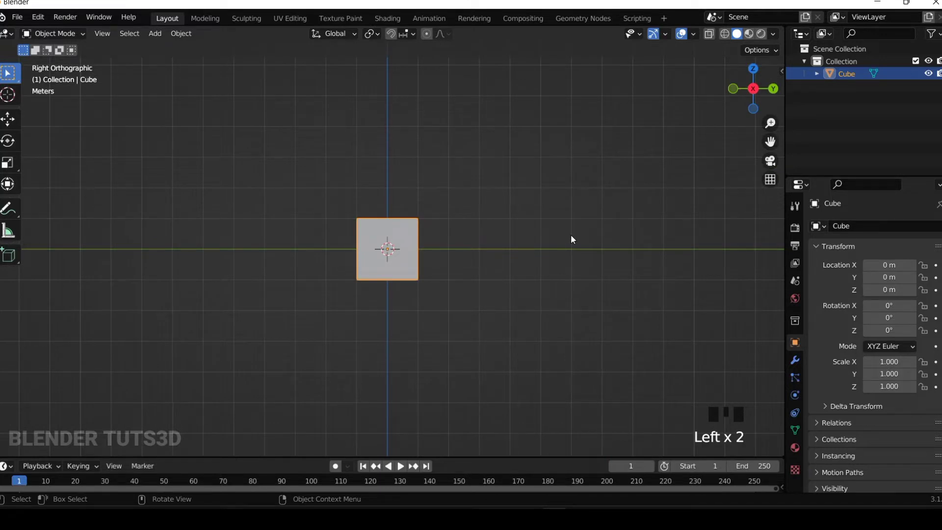
pyautogui.press('s')
pyautogui.press('y')
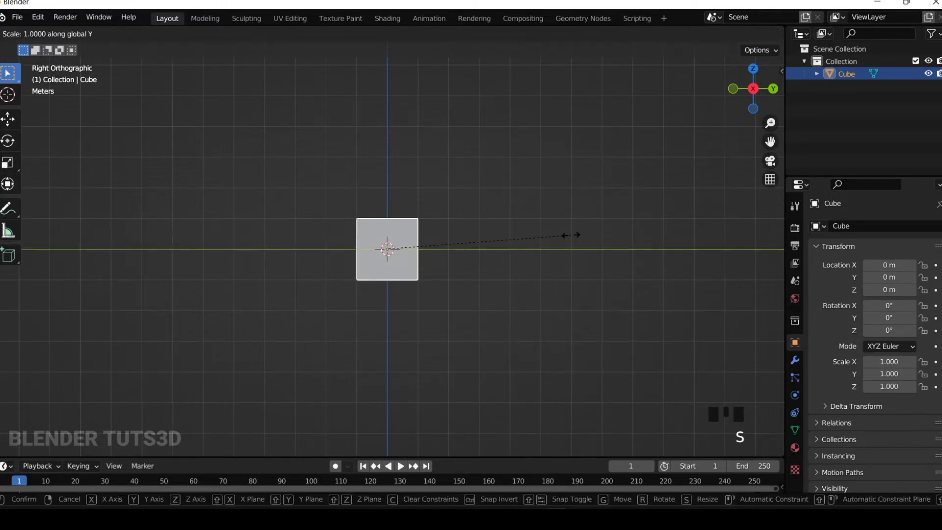
pyautogui.click(142, 276)
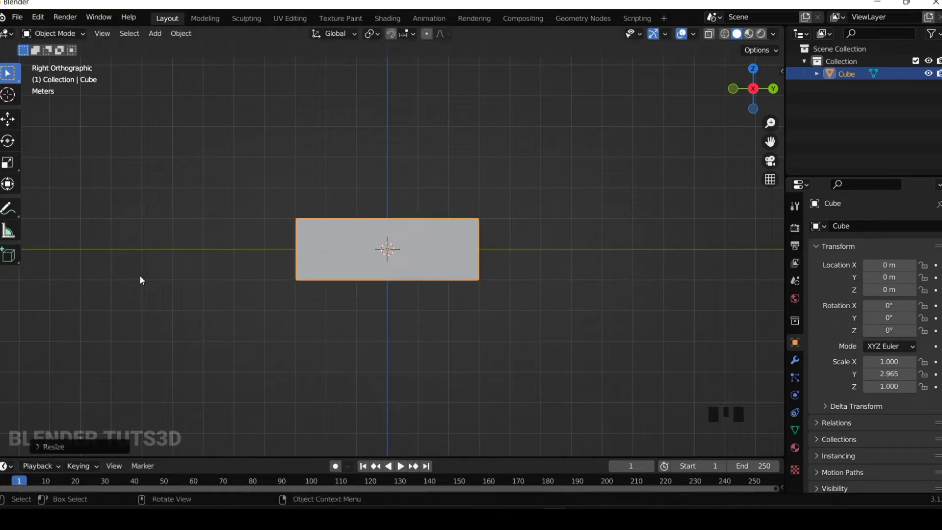
# Widen the block along the X axis to a scale of about 1.611
pyautogui.moveTo(746, 81); pyautogui.dragTo(550, 215)
pyautogui.press('KP_7')
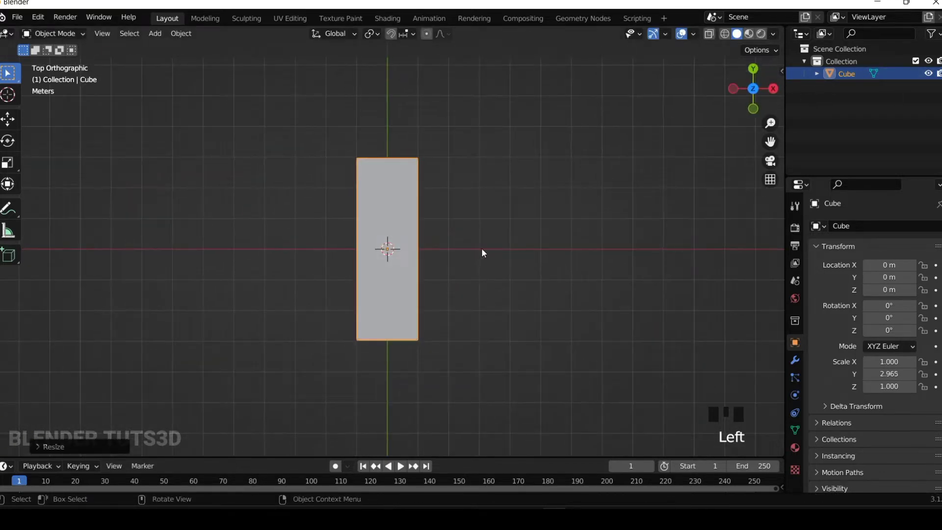
pyautogui.press('s')
pyautogui.press('x')
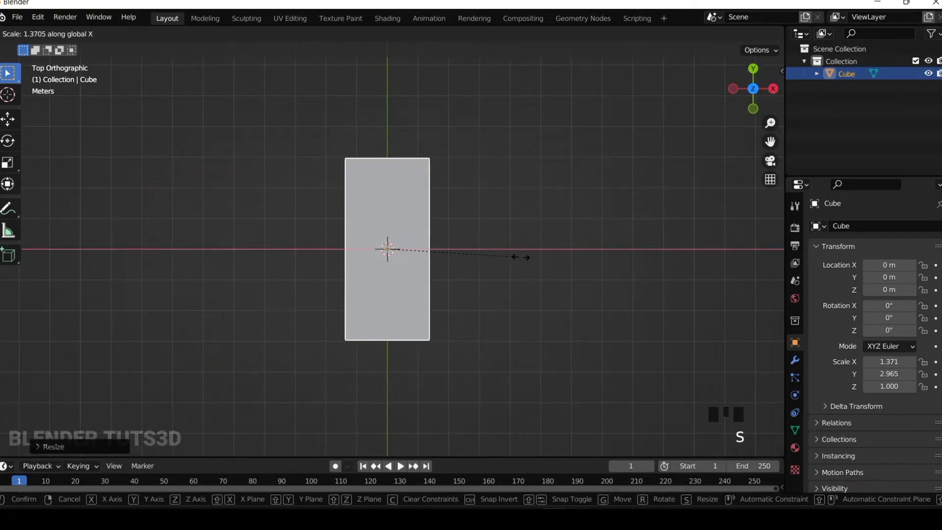
pyautogui.click(545, 261)
# Flatten the block along the Z axis to a scale of about 0.702
pyautogui.click(773, 90)
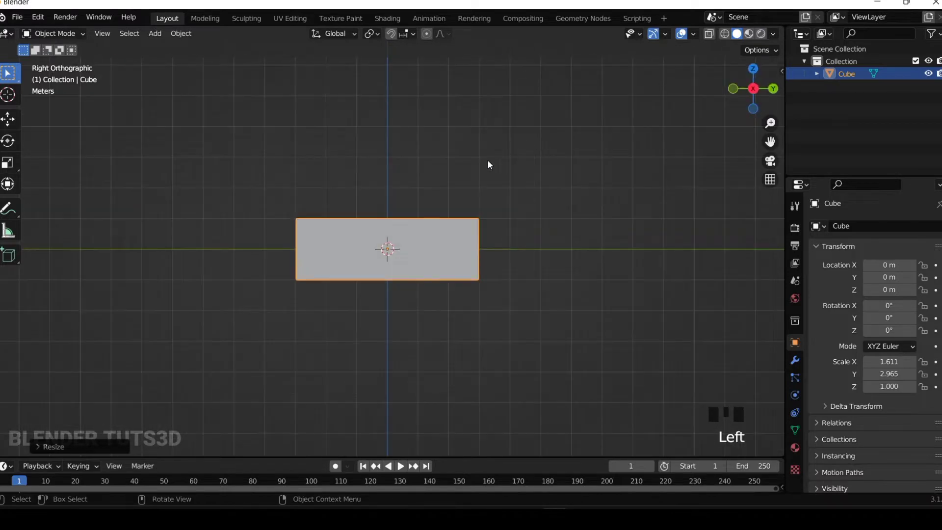
pyautogui.press('s')
pyautogui.press('z')
pyautogui.click(475, 161)
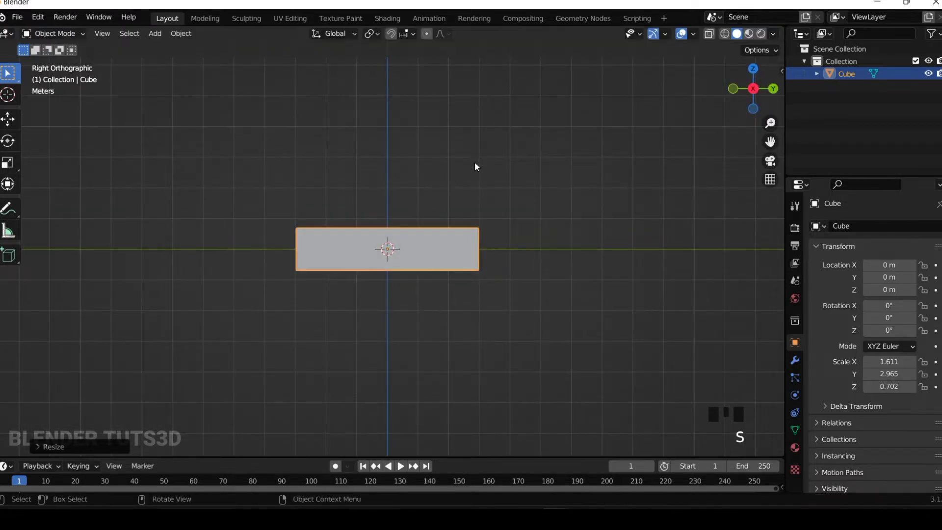
# Raise the block about 0.7 m along the Z axis so its underside rests on the ground line
pyautogui.scroll(3, 440, 267)
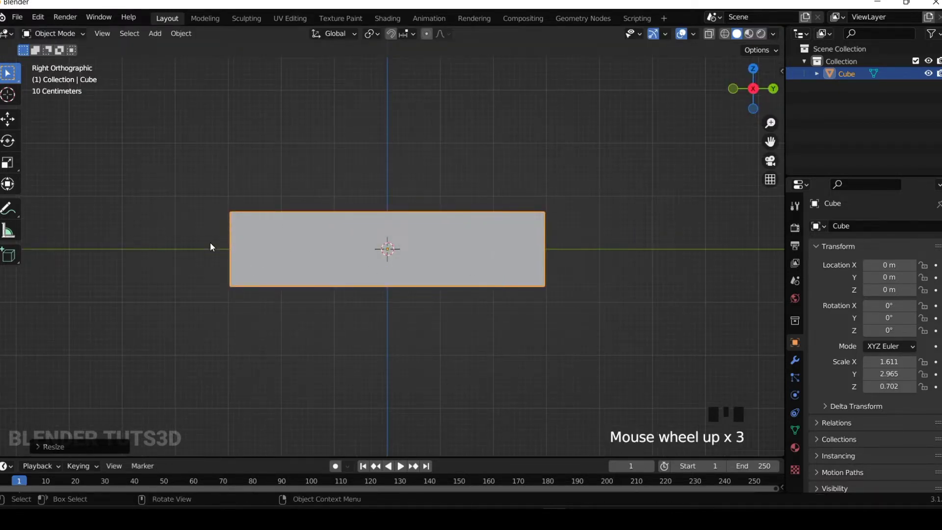
pyautogui.press('g')
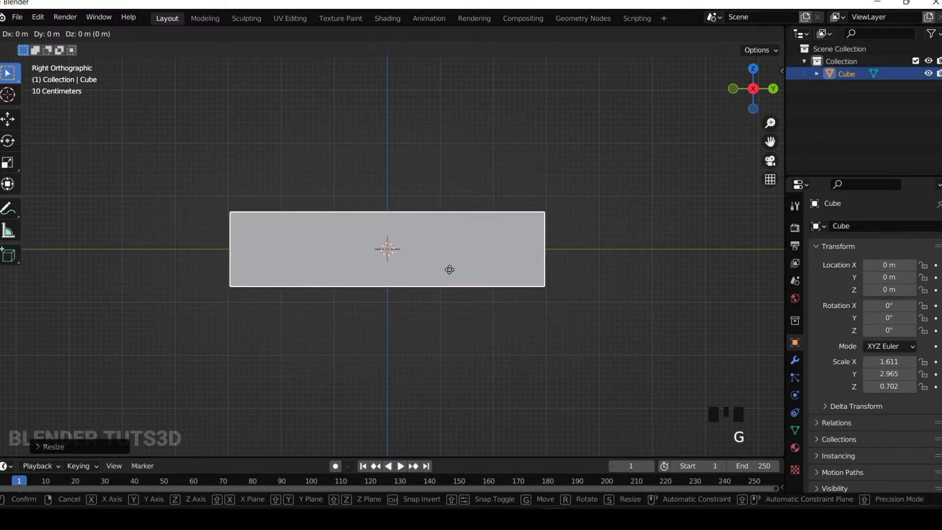
pyautogui.press('z')
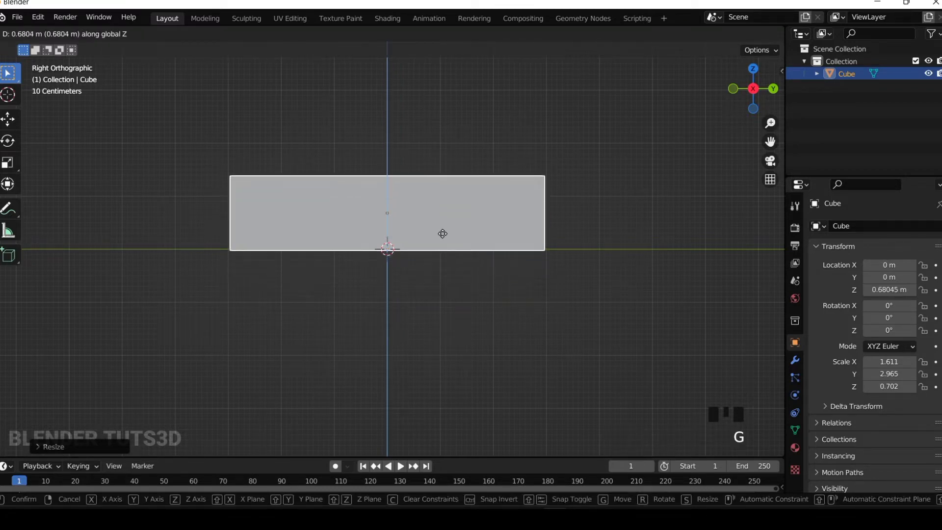
pyautogui.click(442, 232)
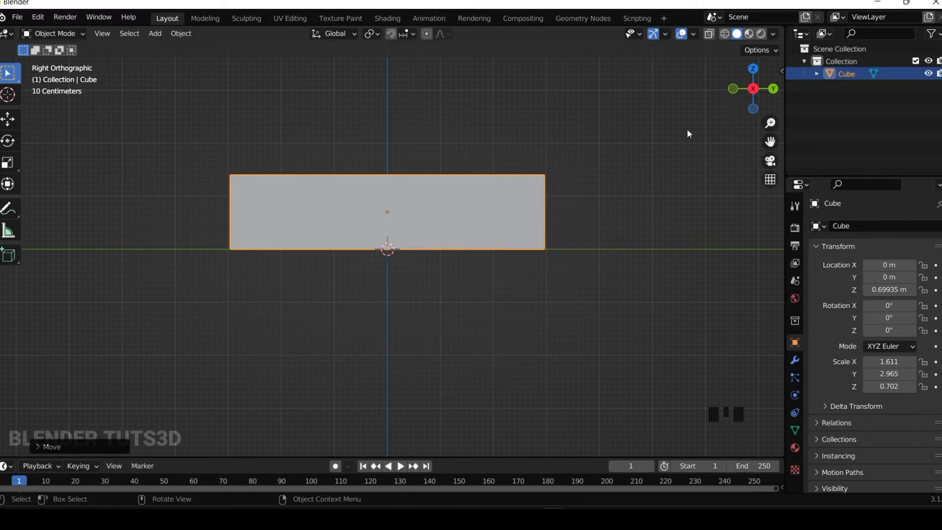
# Switch the block to Edit Mode
pyautogui.moveTo(745, 87); pyautogui.dragTo(777, 116)
pyautogui.click(744, 88)
pyautogui.scroll(-1, 519, 210)
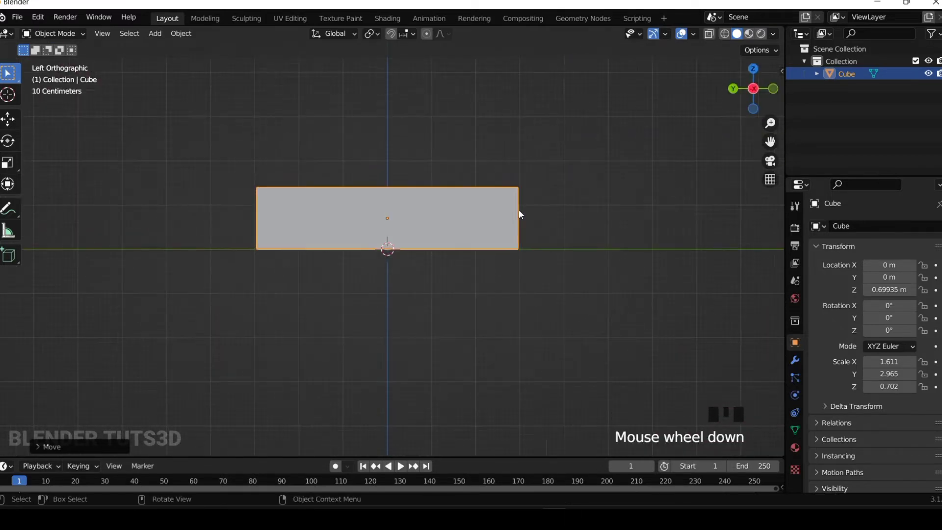
pyautogui.moveTo(752, 81); pyautogui.dragTo(780, 117)
pyautogui.click(753, 76)
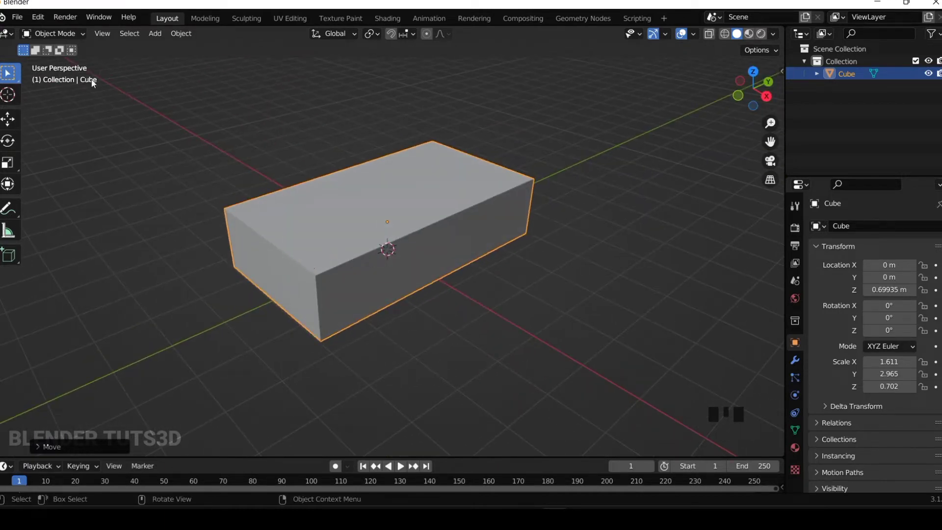
pyautogui.click(76, 30)
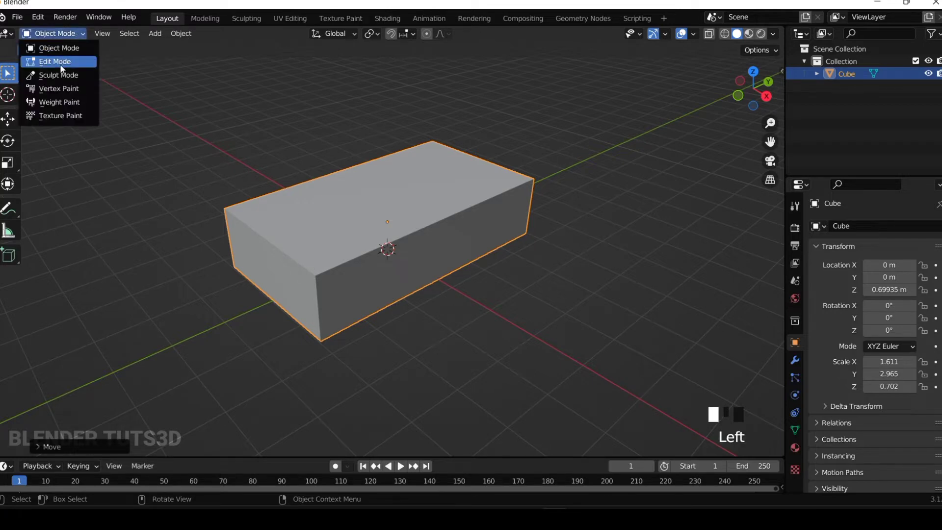
pyautogui.click(349, 129)
pyautogui.press('Tab')
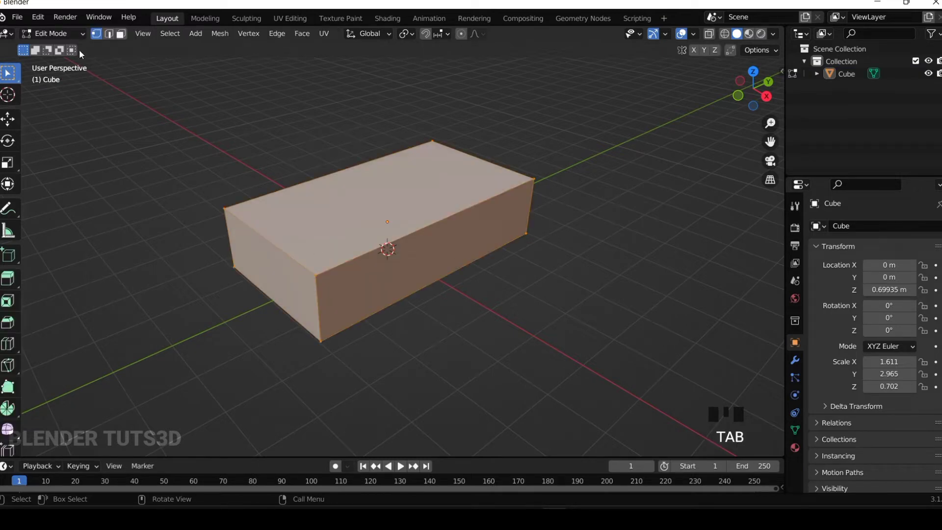
# Add a loop cut with 2 cuts across the block, dividing its length into three sections
pyautogui.hotkey('ctrl', 'z')
pyautogui.hotkey('ctrl', 'r')
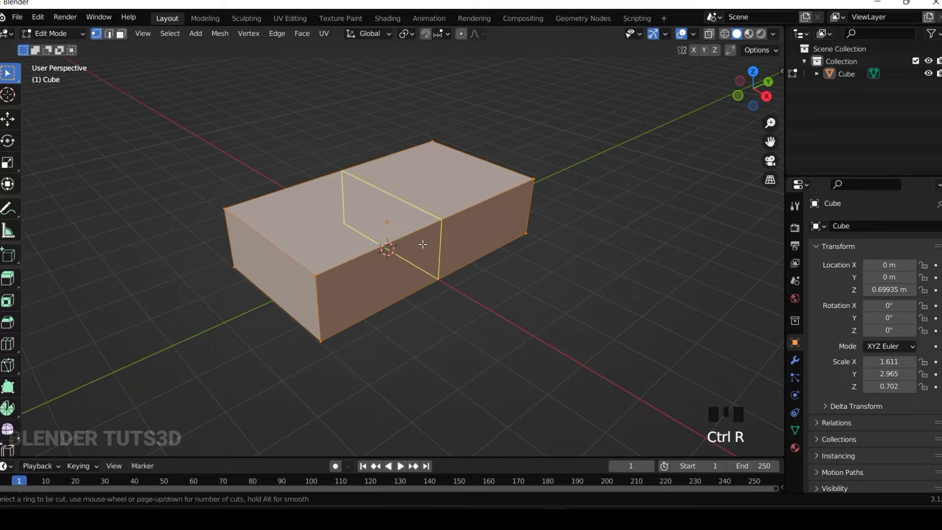
pyautogui.click(423, 244)
pyautogui.rightClick(423, 244)
pyautogui.click(98, 444)
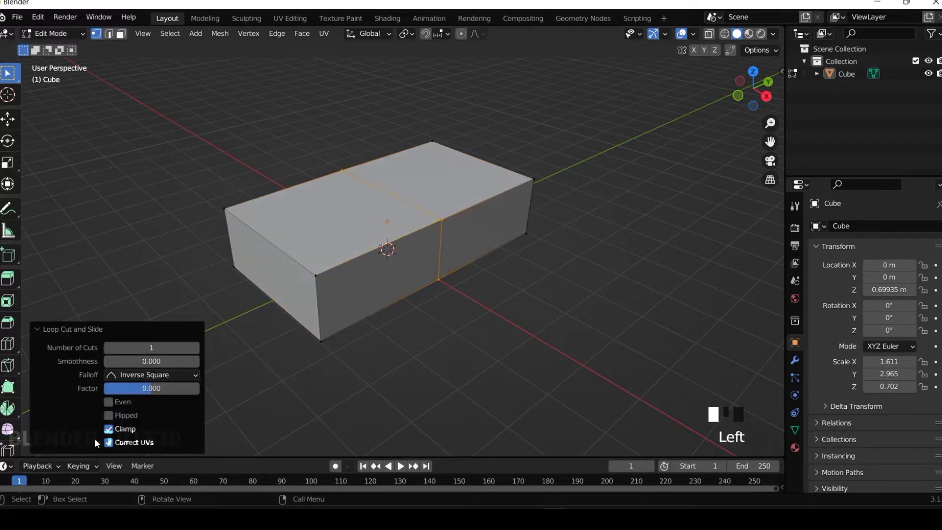
pyautogui.doubleClick(149, 348)
pyautogui.write('2')
pyautogui.press('Return')
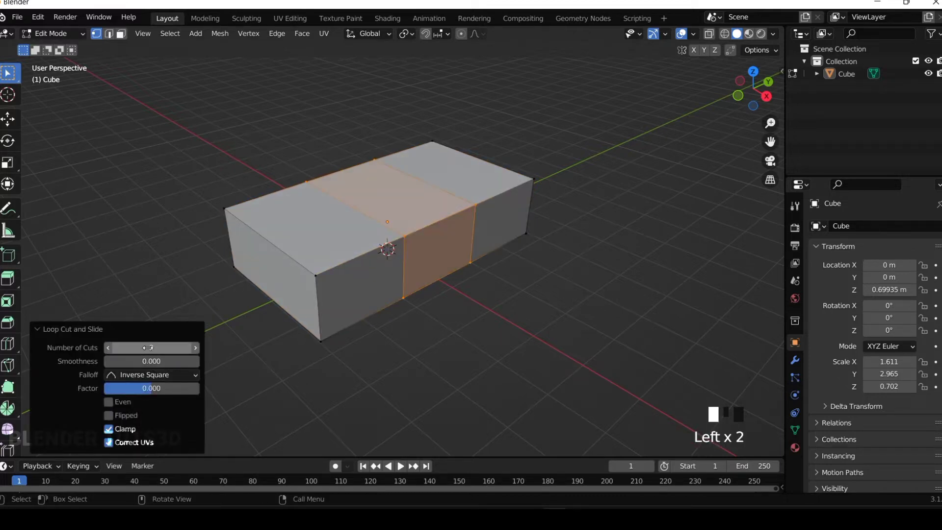
# Shift both loop cuts about 0.73 m in the positive Y direction, using wireframe shading for the selection and solid shading again after the move
pyautogui.click(767, 96)
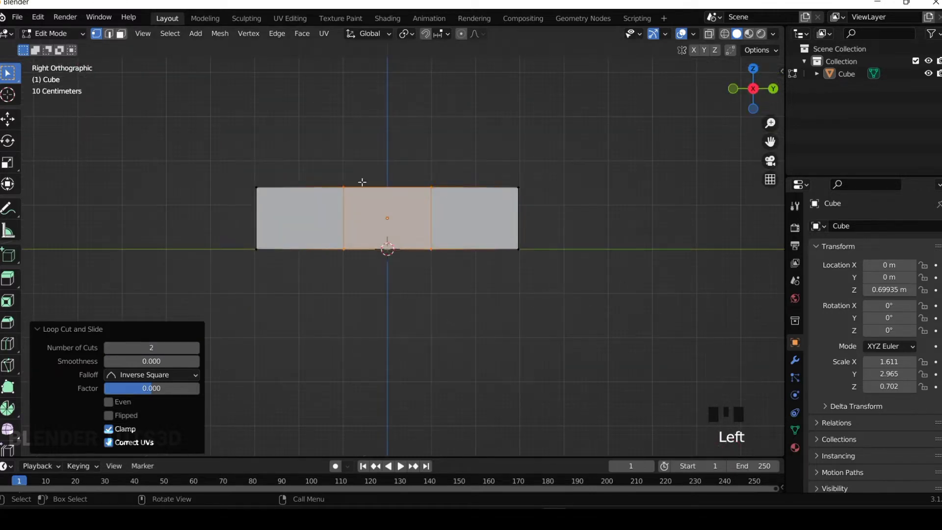
pyautogui.click(725, 33)
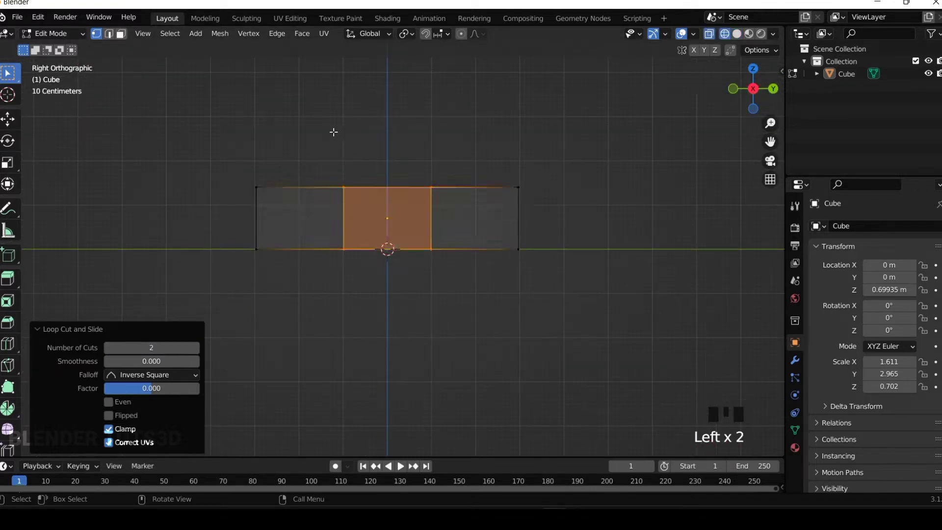
pyautogui.moveTo(334, 132); pyautogui.dragTo(458, 297)
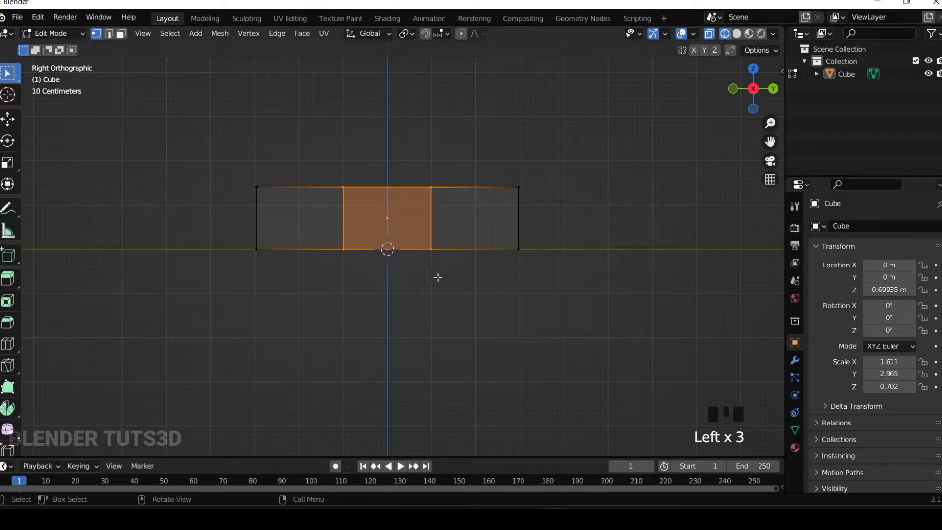
pyautogui.press('g')
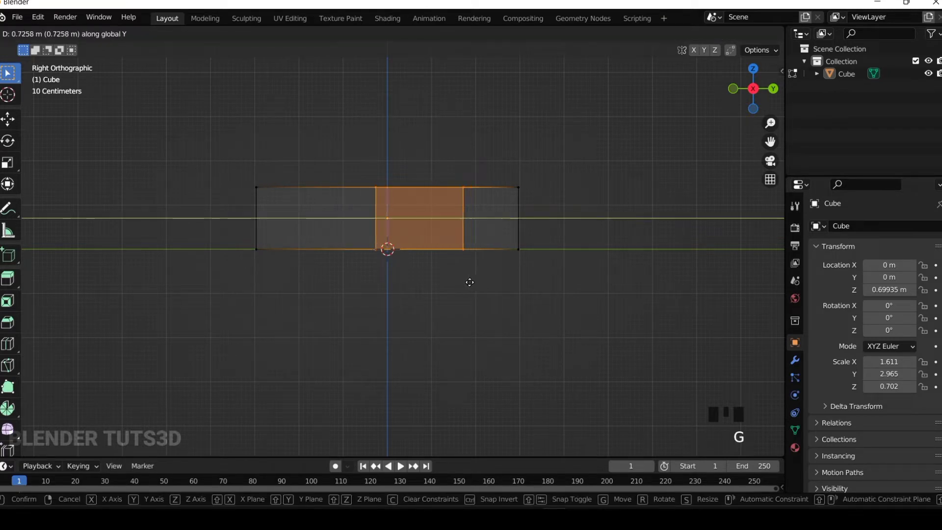
pyautogui.click(470, 283)
pyautogui.click(737, 34)
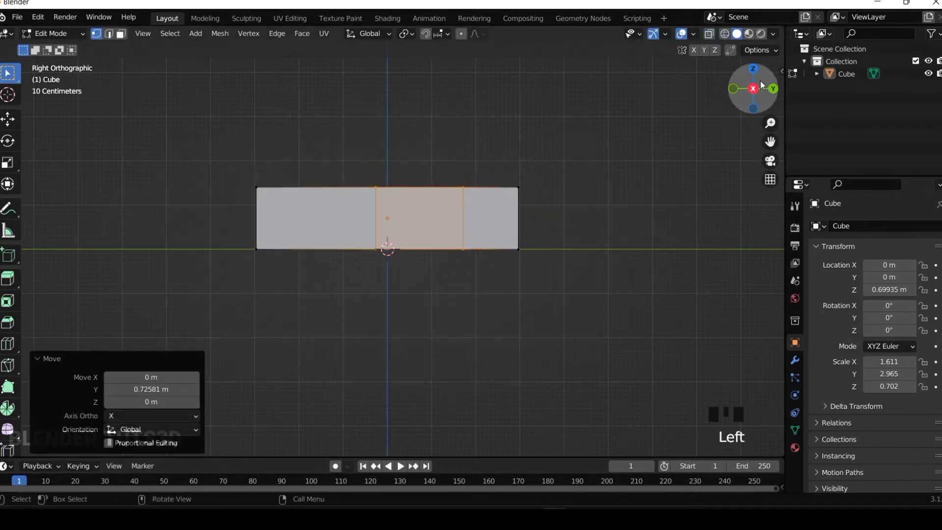
# Extrude the middle section's top face up about 0.9 m and scale it to about 0.622 to form a tapered cabin
pyautogui.moveTo(762, 85); pyautogui.dragTo(255, 113)
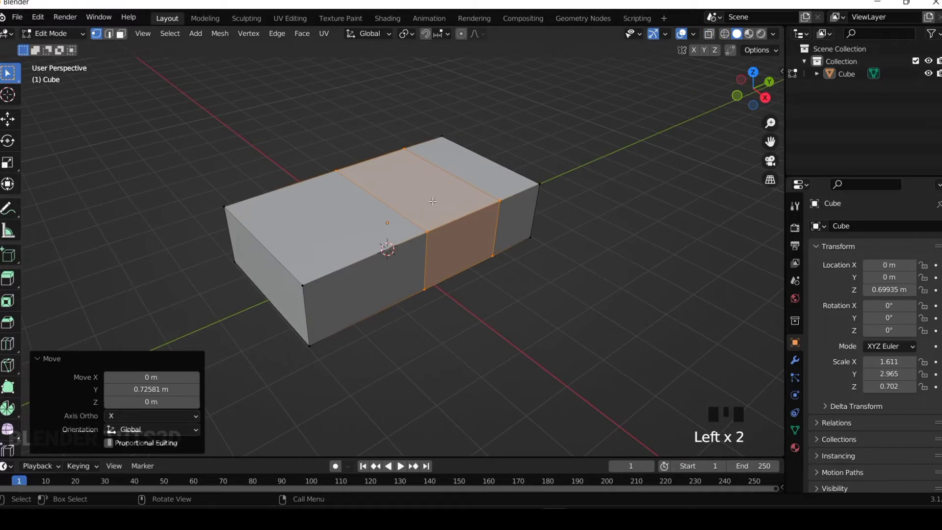
pyautogui.click(121, 34)
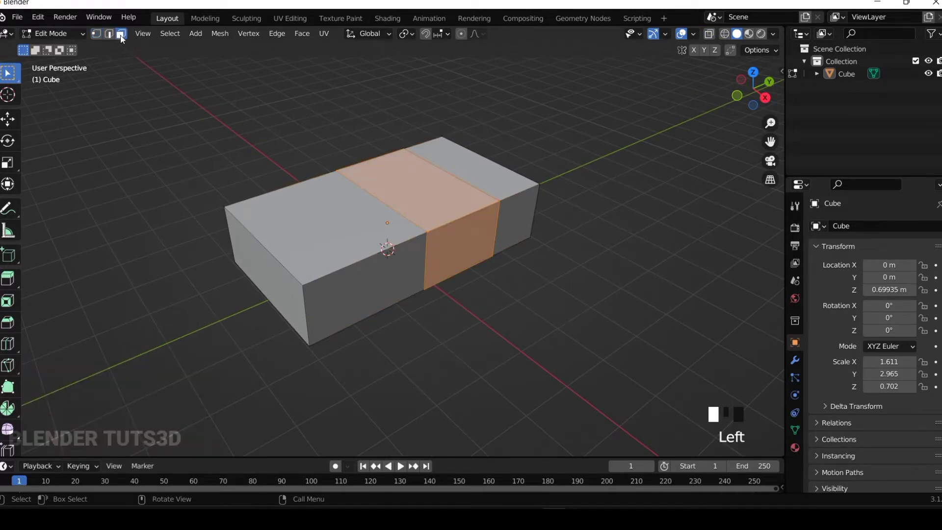
pyautogui.click(431, 205)
pyautogui.press('e')
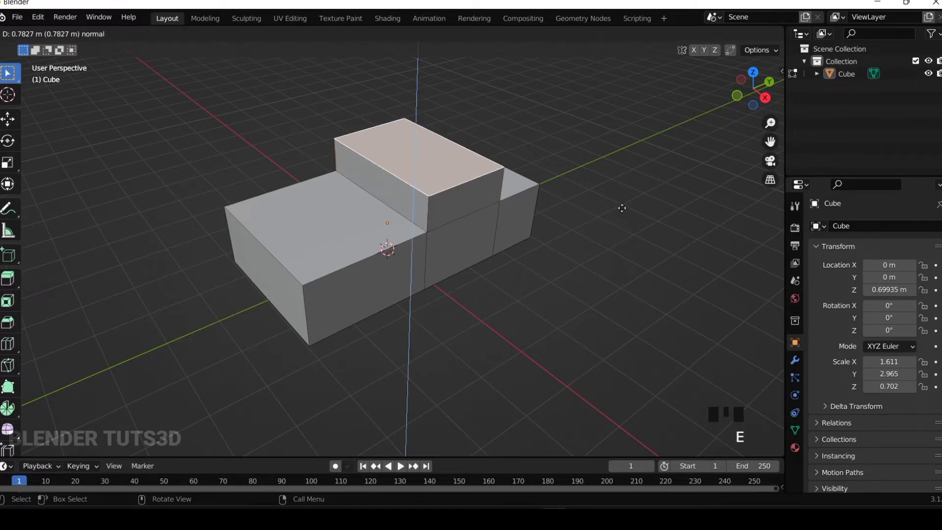
pyautogui.click(622, 203)
pyautogui.press('s')
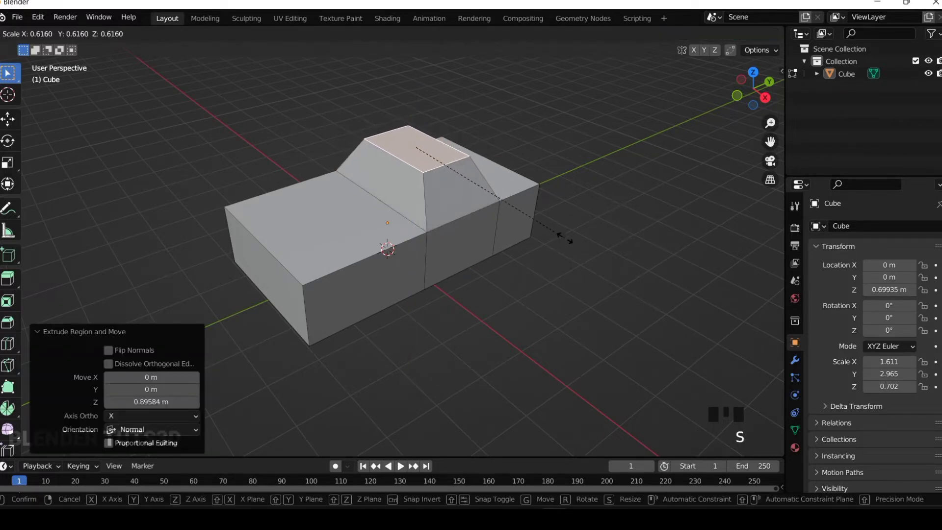
pyautogui.click(568, 240)
# Move the edge loop at the windshield's base about 0.71 m in the negative Y direction to slope the windshield
pyautogui.moveTo(750, 98); pyautogui.dragTo(734, 100)
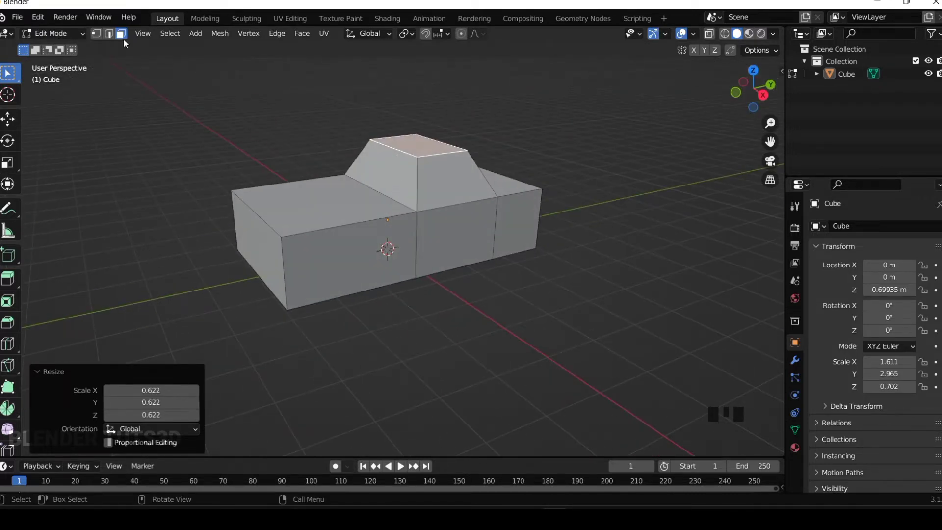
pyautogui.click(109, 33)
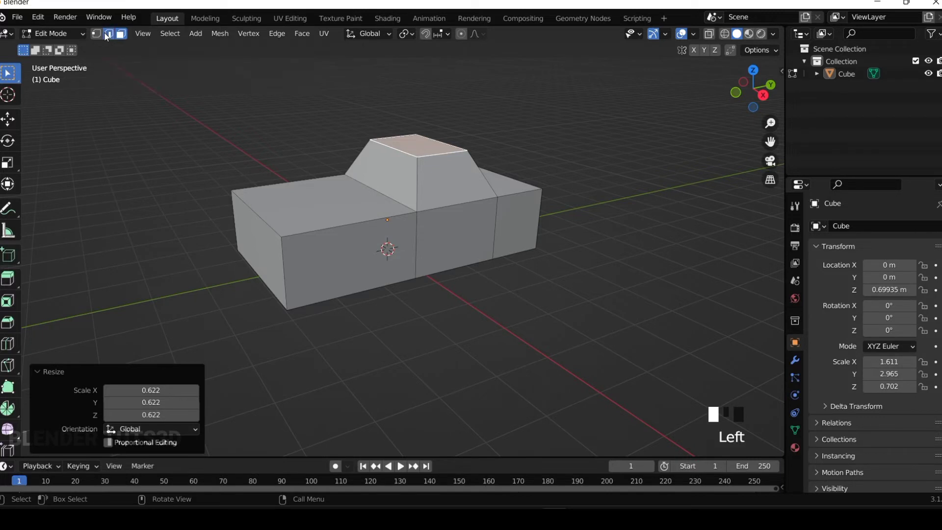
pyautogui.click(384, 196)
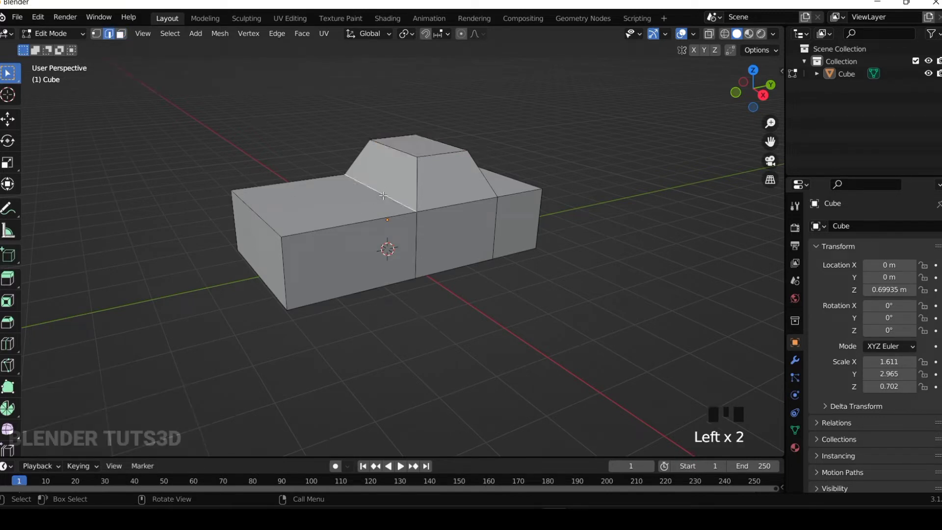
pyautogui.keyDown('alt'); pyautogui.keyDown('shift'); pyautogui.click(419, 241); pyautogui.keyUp('shift'); pyautogui.keyUp('alt')
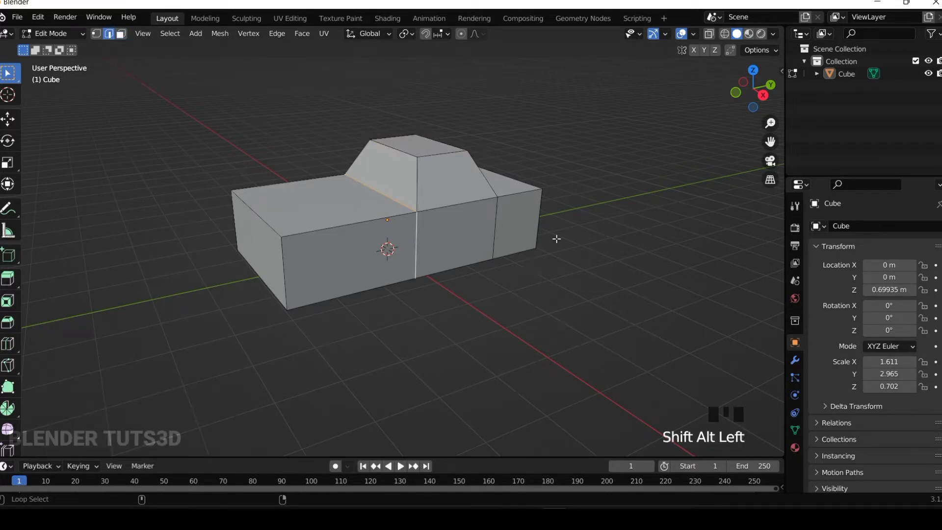
pyautogui.moveTo(751, 90); pyautogui.dragTo(774, 166)
pyautogui.press('g')
pyautogui.press('y')
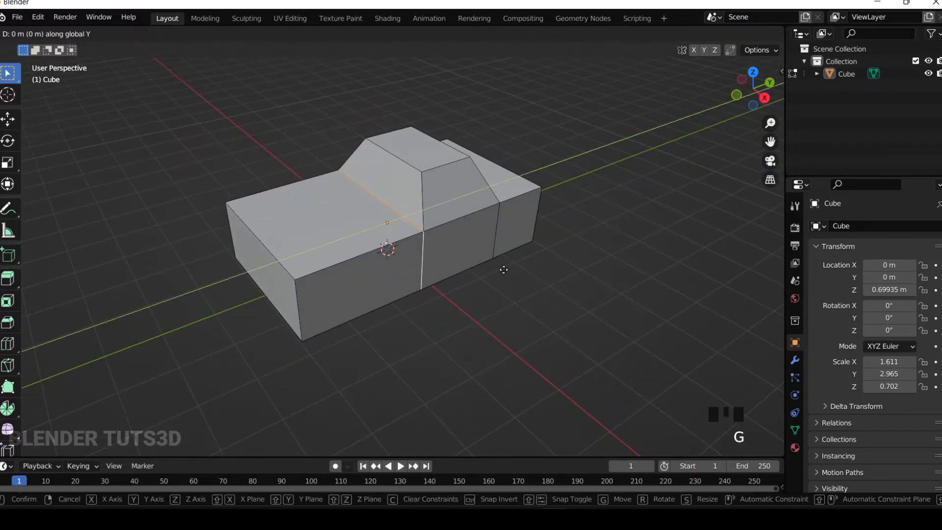
pyautogui.click(477, 284)
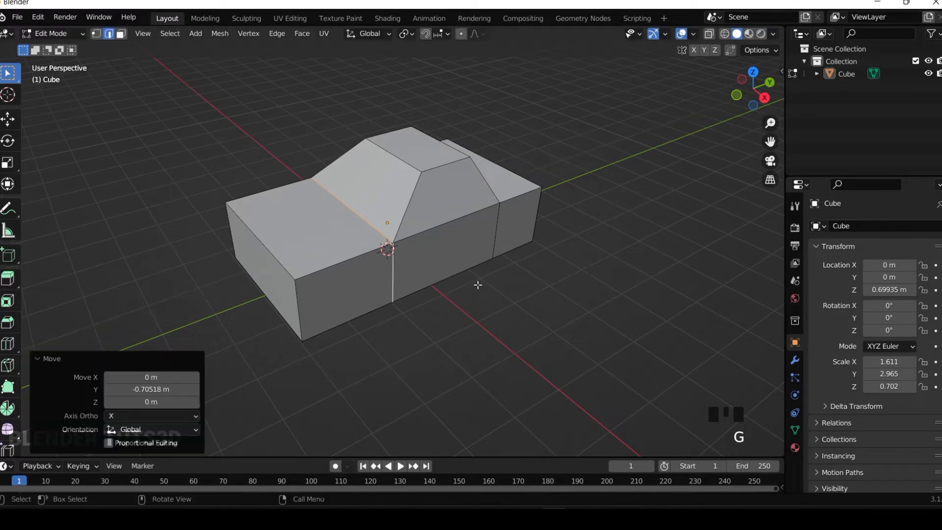
# In Object Mode, narrow the whole car body along X by a factor of about 0.847
pyautogui.click(753, 72)
pyautogui.click(431, 242)
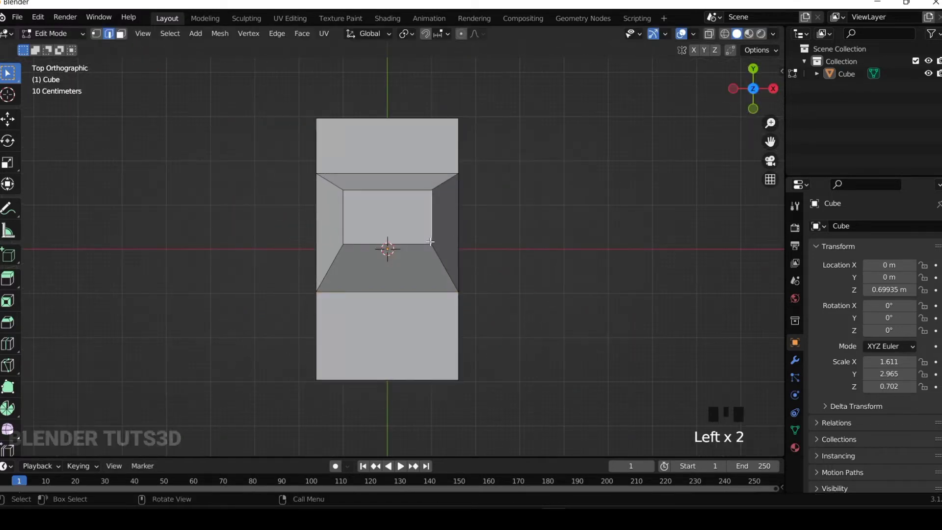
pyautogui.press('Tab')
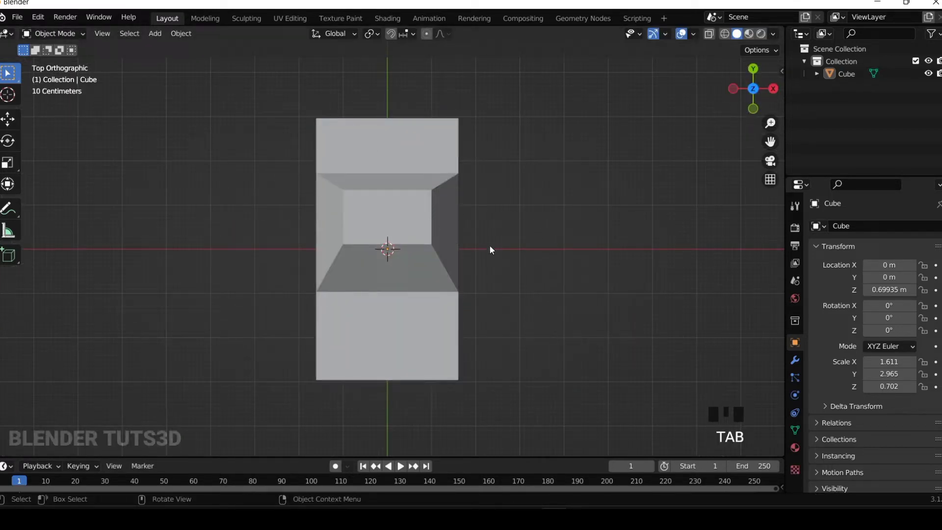
pyautogui.press('s')
pyautogui.click(399, 246)
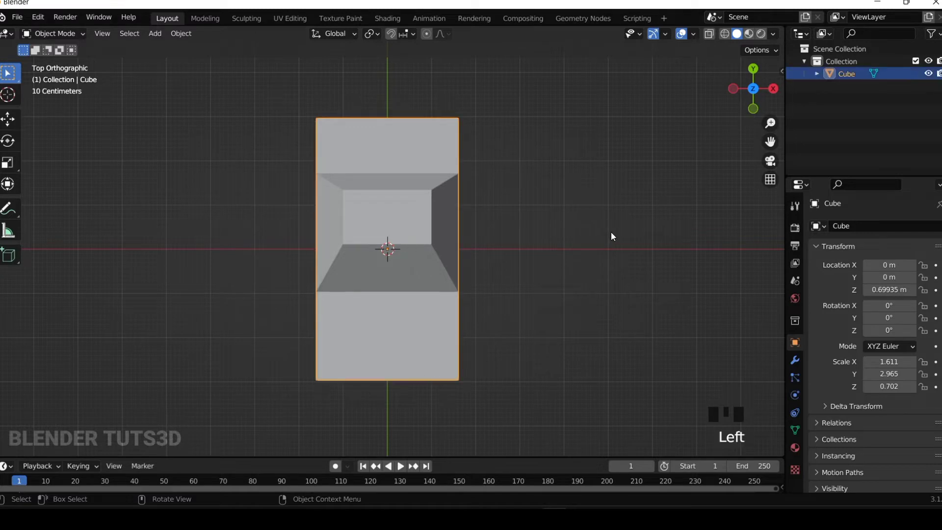
pyautogui.press('a')
pyautogui.press('s')
pyautogui.press('x')
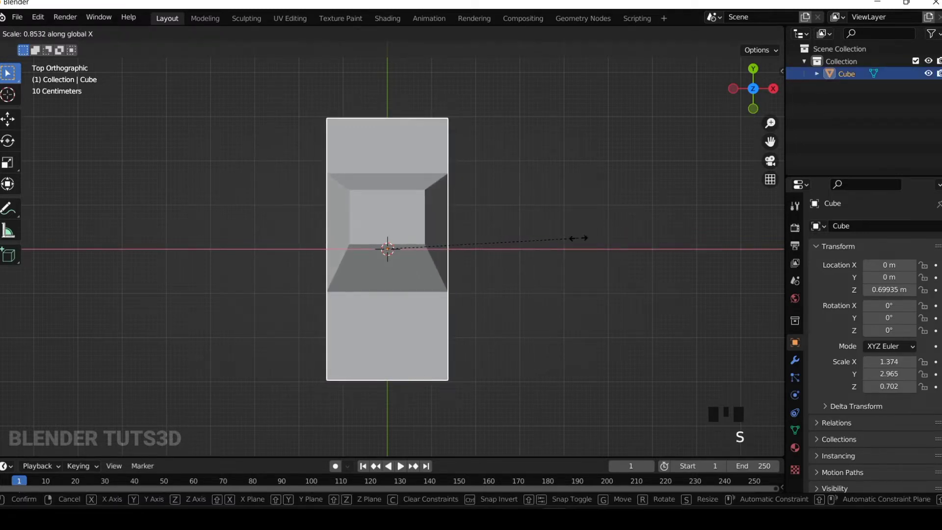
pyautogui.click(574, 237)
# Examine the car body's proportions from several angles
pyautogui.moveTo(751, 102); pyautogui.dragTo(710, 39)
pyautogui.click(750, 104)
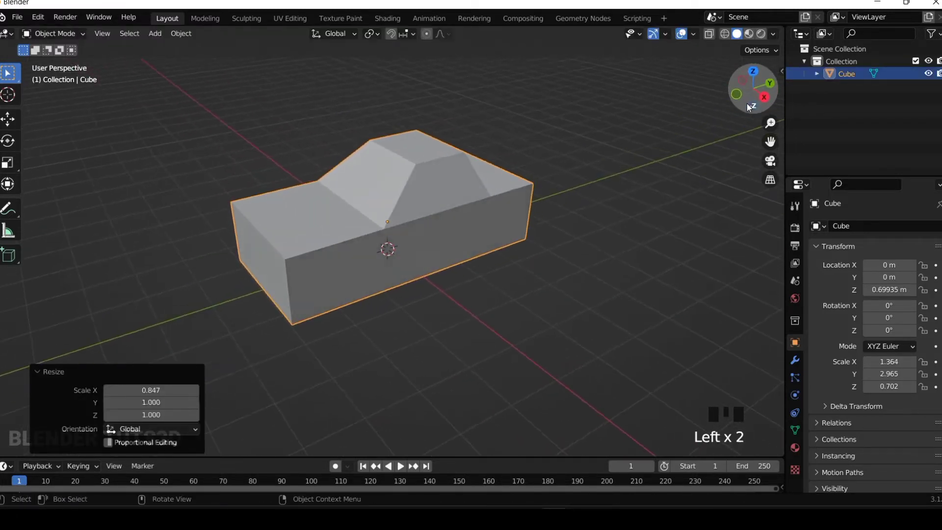
pyautogui.doubleClick(750, 103)
pyautogui.moveTo(752, 93); pyautogui.dragTo(908, 129)
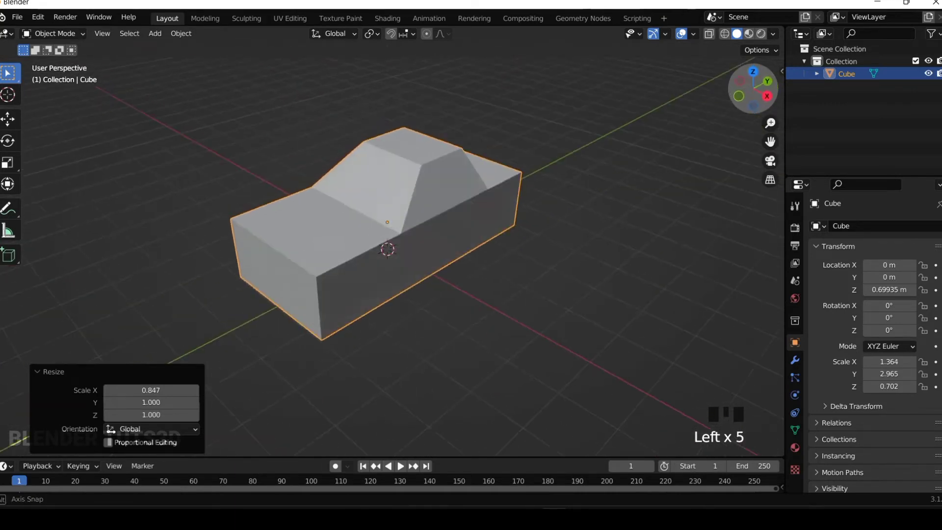
pyautogui.click(733, 90)
pyautogui.click(733, 90)
pyautogui.click(733, 89)
pyautogui.click(733, 89)
pyautogui.moveTo(751, 89)
pyautogui.mouseDown()
pyautogui.moveTo(761, 92)
pyautogui.moveTo(751, 94)
pyautogui.mouseUp()
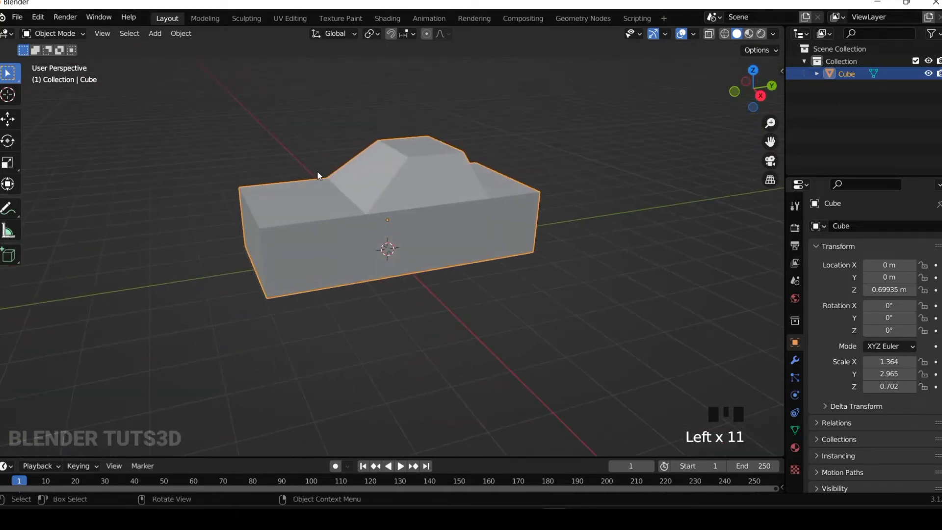
# In Edit Mode, add a single centred loop cut across the cabin section, running over the roof and down the sides
pyautogui.click(50, 34)
pyautogui.click(53, 61)
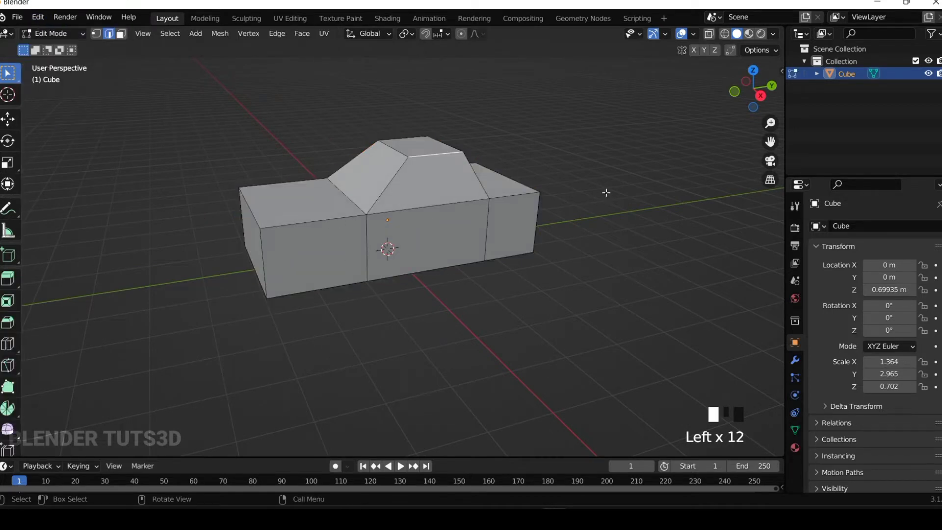
pyautogui.scroll(2, 427, 176)
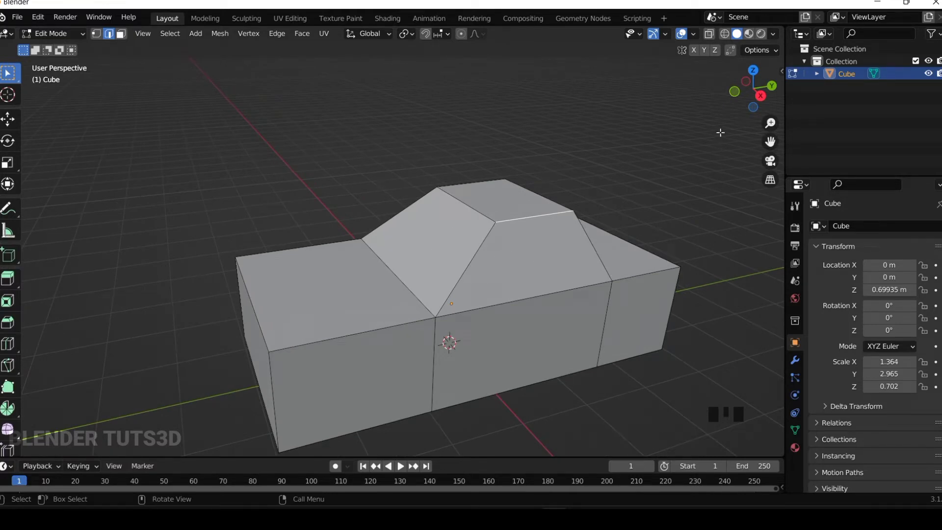
pyautogui.click(761, 96)
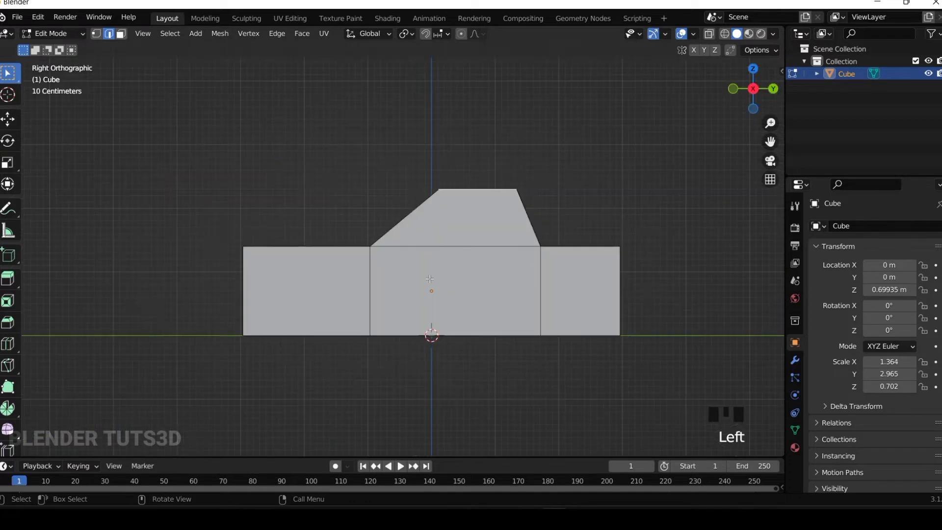
pyautogui.hotkey('ctrl', 'r')
pyautogui.click(471, 230)
pyautogui.rightClick(459, 250)
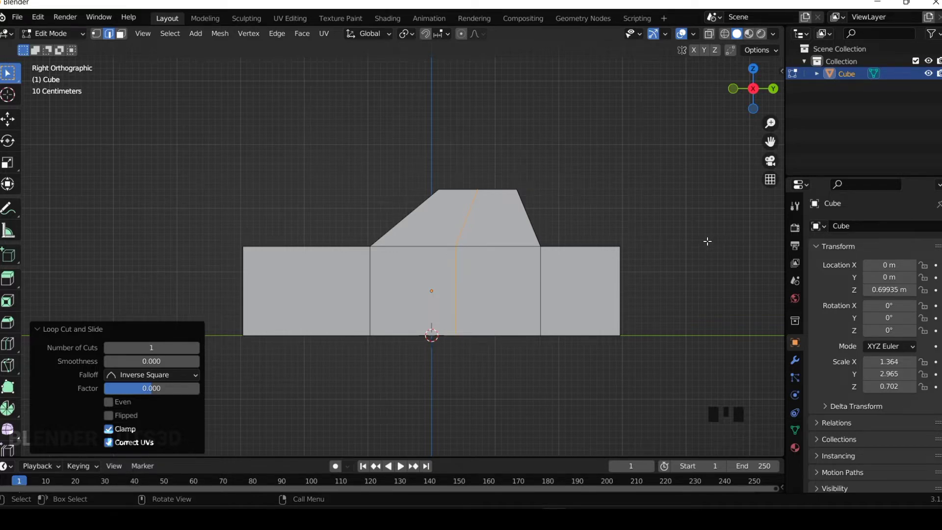
# Straighten the new cabin loop vertically by scaling it to 0 along Y
pyautogui.press('s')
pyautogui.press('y')
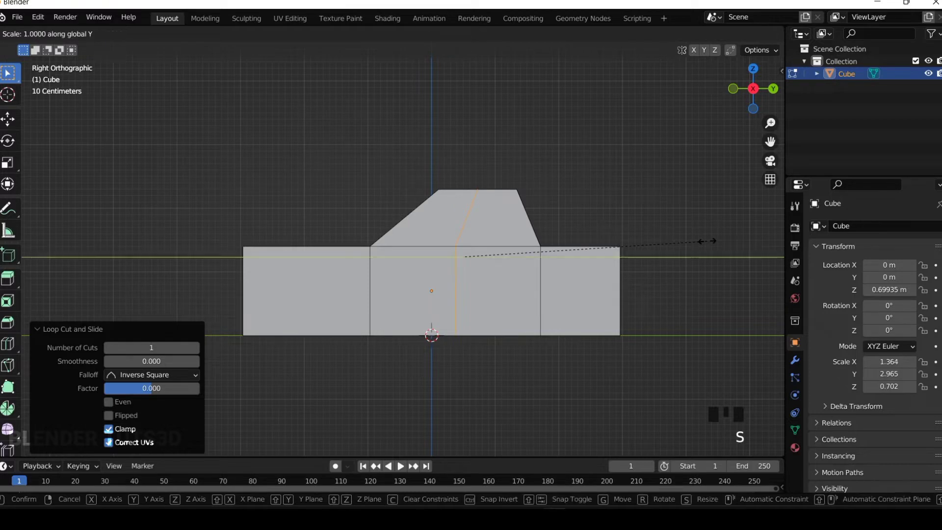
pyautogui.press('0')
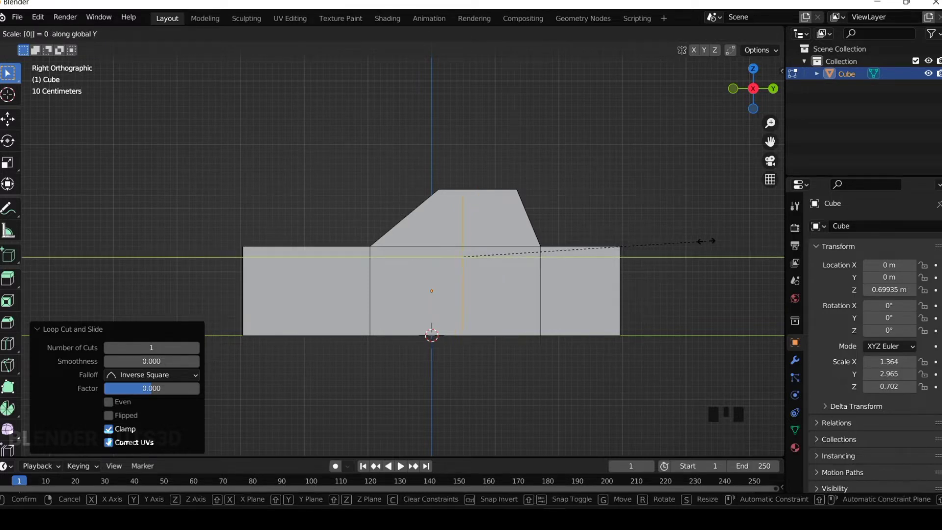
pyautogui.press('Return')
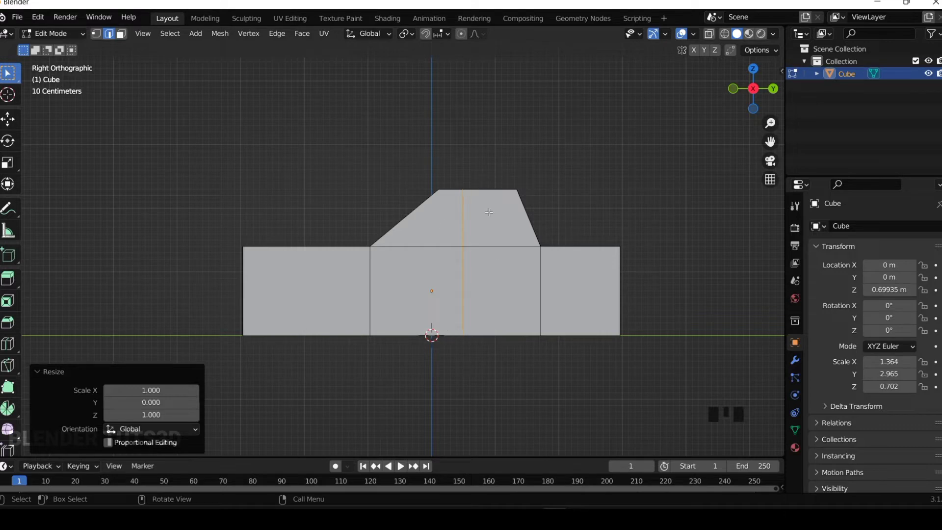
# Add a second loop cut through the rear half of the cabin and slide it by a factor of about 0.943 beside the first
pyautogui.hotkey('ctrl', 'r')
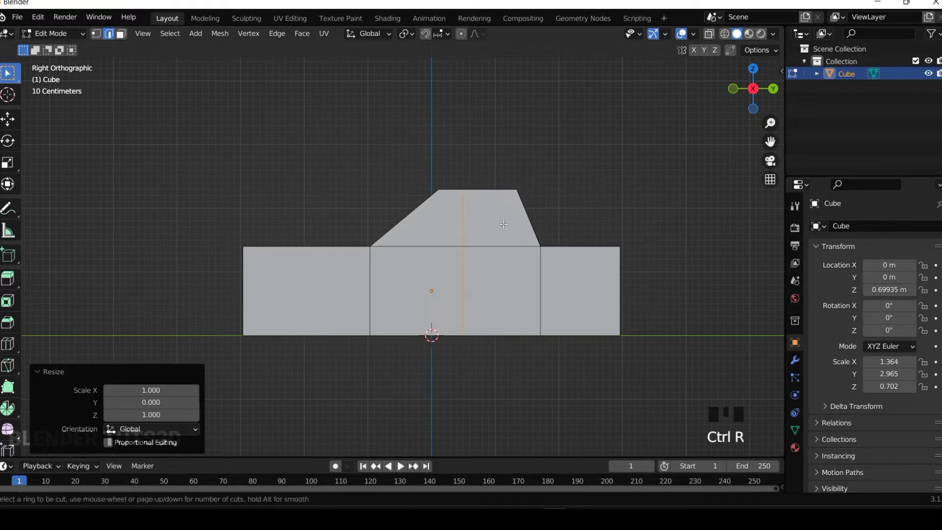
pyautogui.click(493, 202)
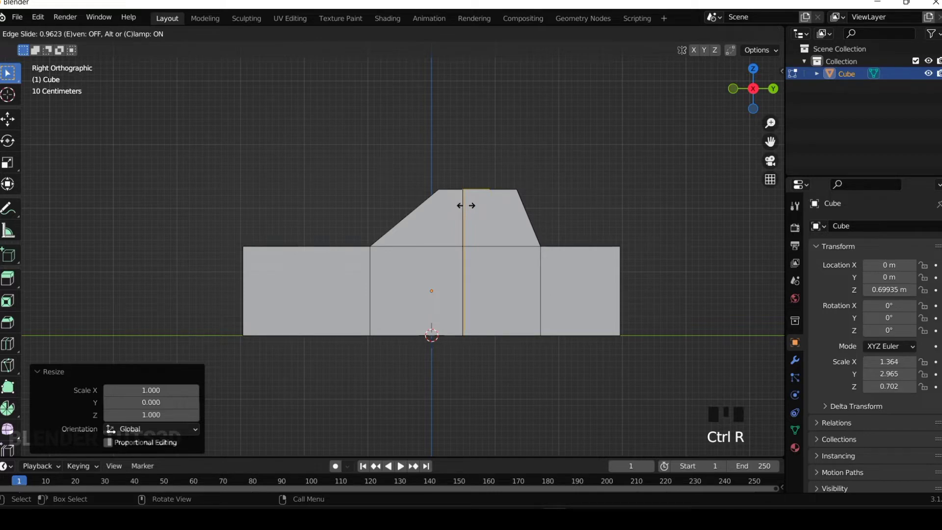
pyautogui.click(468, 206)
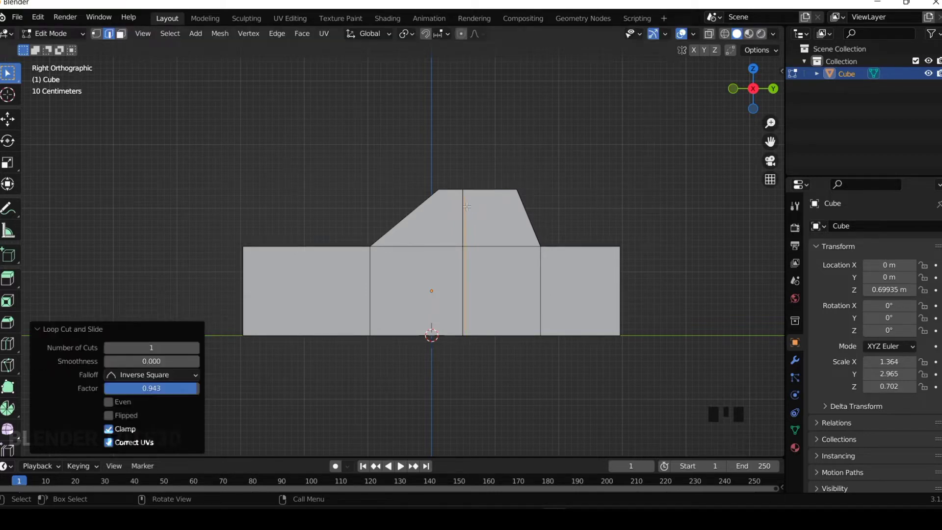
# Select the windshield, rear window and all four side window faces of the cabin, leaving out the narrow pillar strips
pyautogui.moveTo(765, 103); pyautogui.dragTo(439, 263)
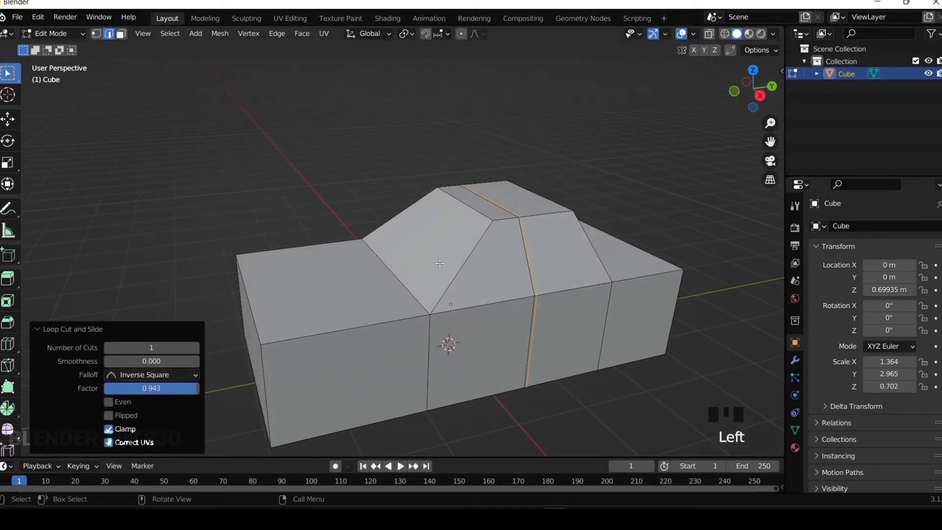
pyautogui.click(120, 36)
pyautogui.click(399, 215)
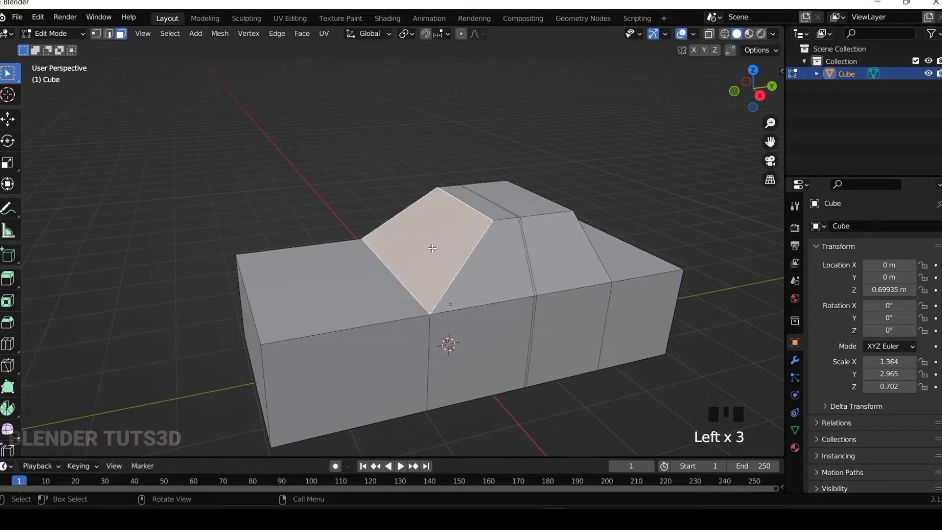
pyautogui.keyDown('shift'); pyautogui.click(497, 274); pyautogui.keyUp('shift')
pyautogui.keyDown('shift'); pyautogui.click(561, 268); pyautogui.keyUp('shift')
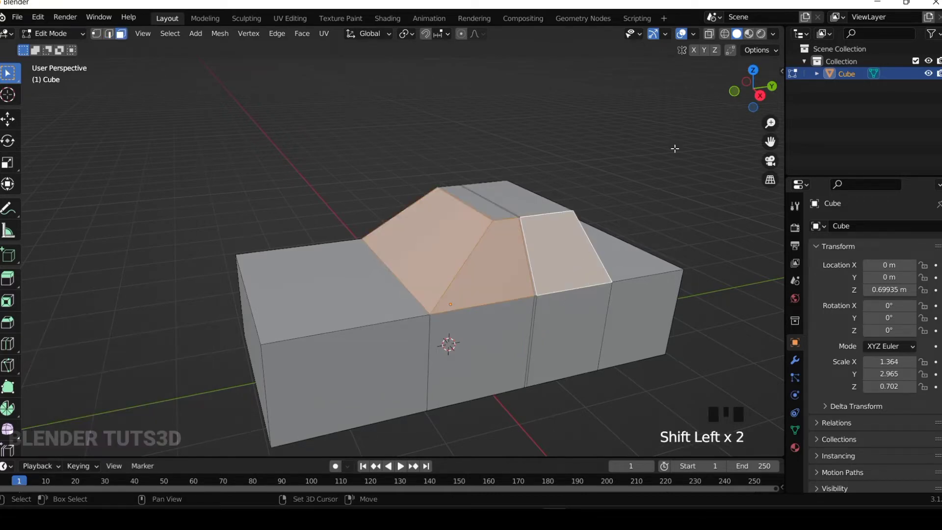
pyautogui.moveTo(752, 89); pyautogui.dragTo(667, 94)
pyautogui.keyDown('shift'); pyautogui.click(421, 307); pyautogui.keyUp('shift')
pyautogui.keyDown('shift'); pyautogui.click(300, 261); pyautogui.keyUp('shift')
pyautogui.keyDown('shift'); pyautogui.click(357, 249); pyautogui.keyUp('shift')
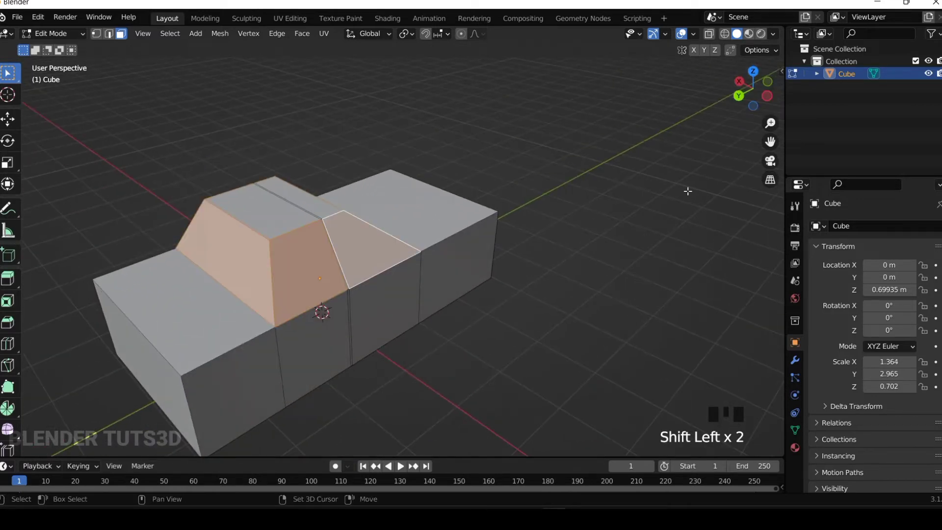
pyautogui.moveTo(754, 90); pyautogui.dragTo(913, 78)
pyautogui.scroll(1, 594, 230)
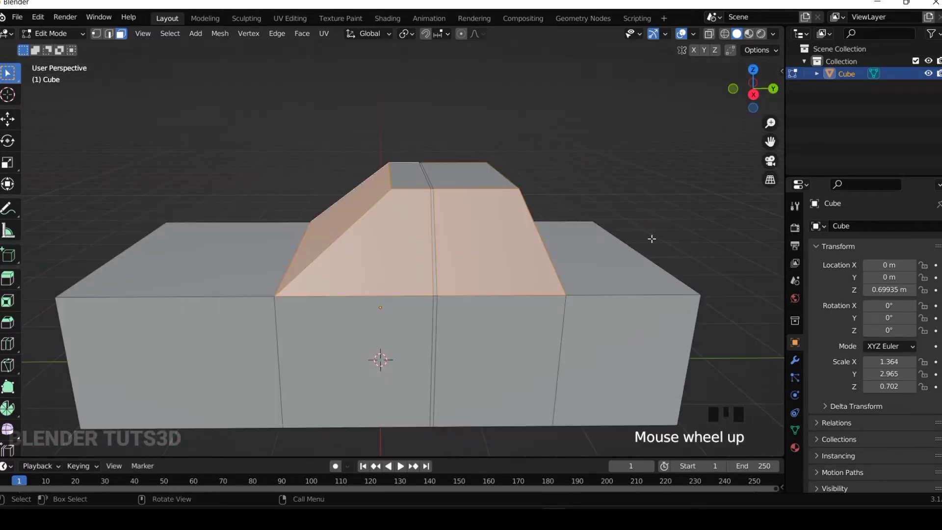
pyautogui.scroll(-1, 652, 239)
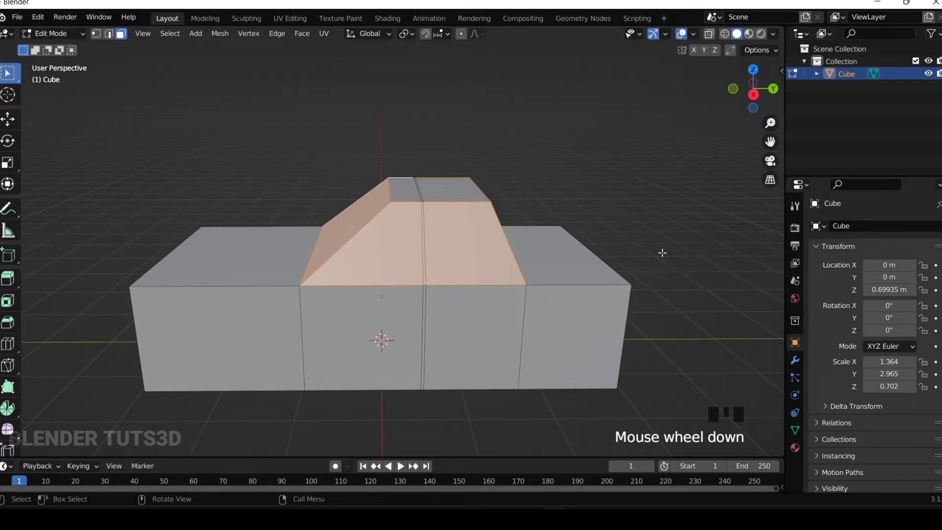
pyautogui.press('i')
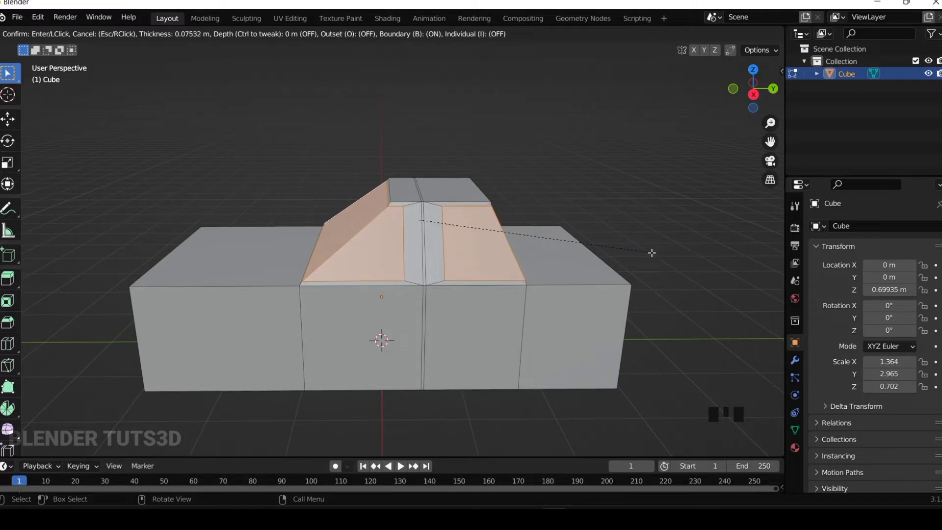
pyautogui.press('i')
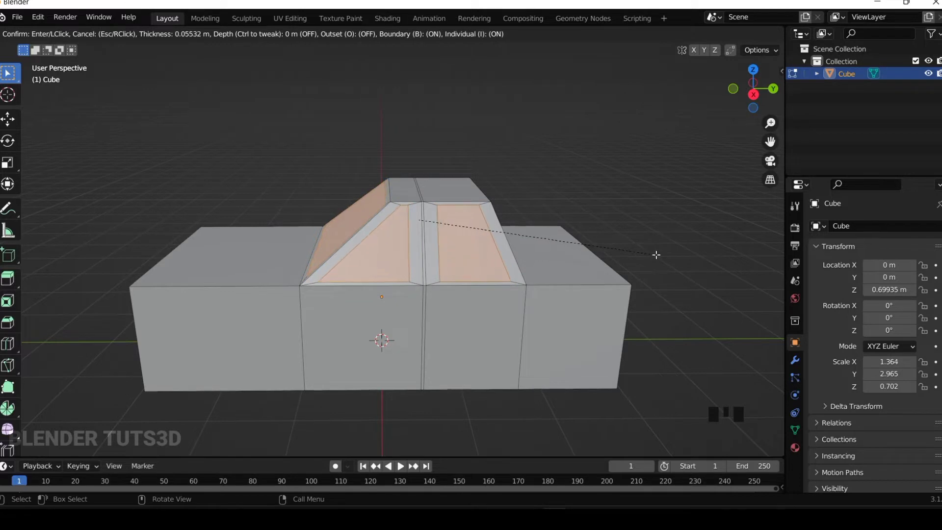
pyautogui.click(651, 256)
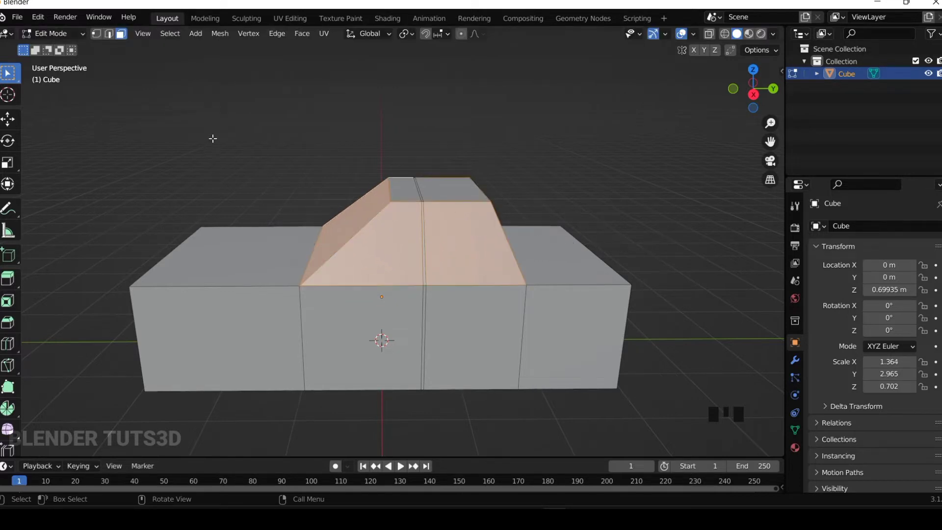
# Apply the car body's scale in Object Mode, and return to Edit Mode with the window faces still selected
pyautogui.press('Tab')
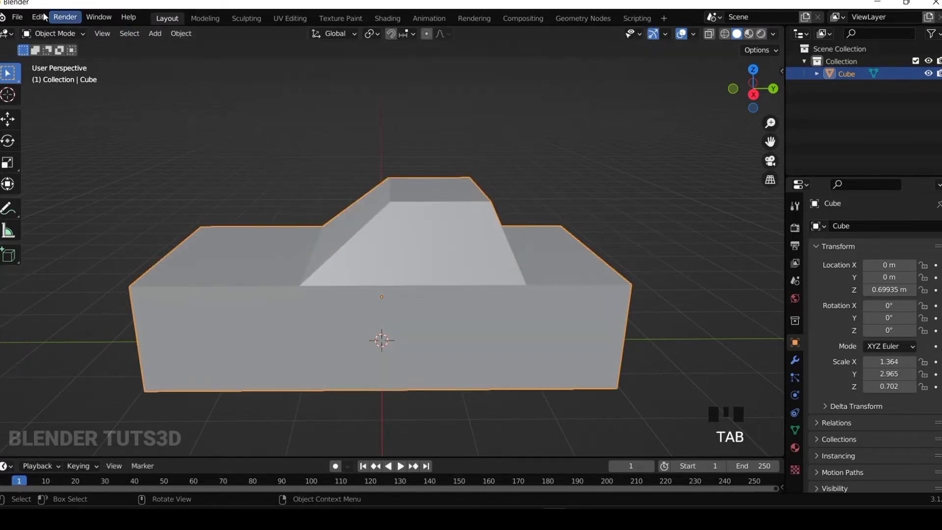
pyautogui.click(54, 34)
pyautogui.click(54, 47)
pyautogui.hotkey('ctrl', 'a')
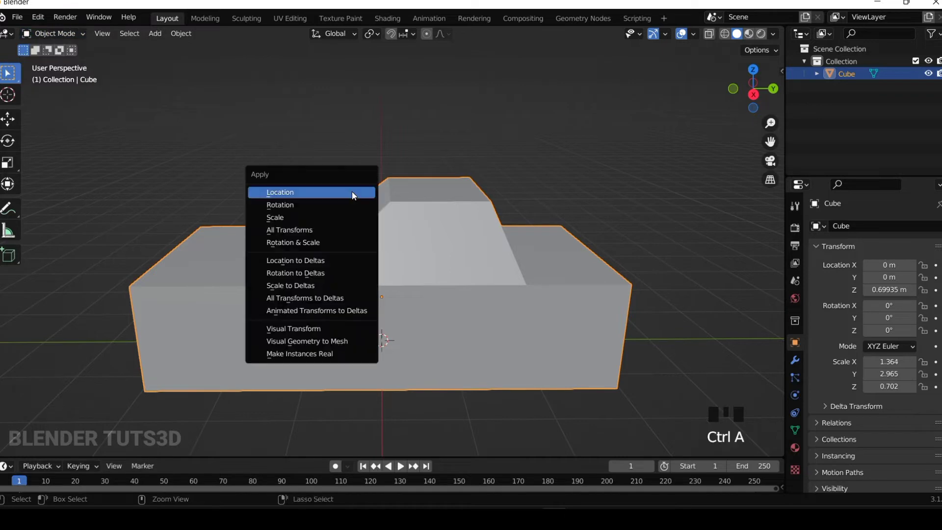
pyautogui.click(284, 217)
pyautogui.click(52, 34)
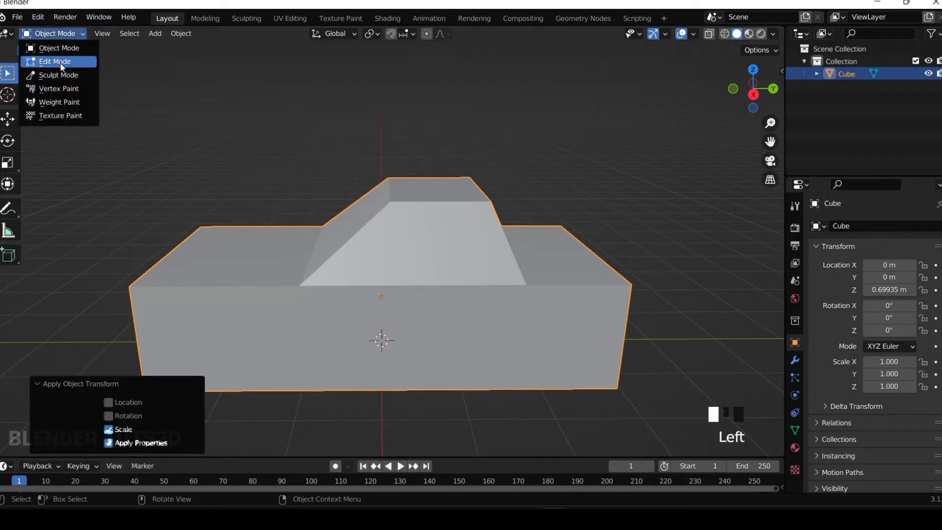
pyautogui.click(54, 64)
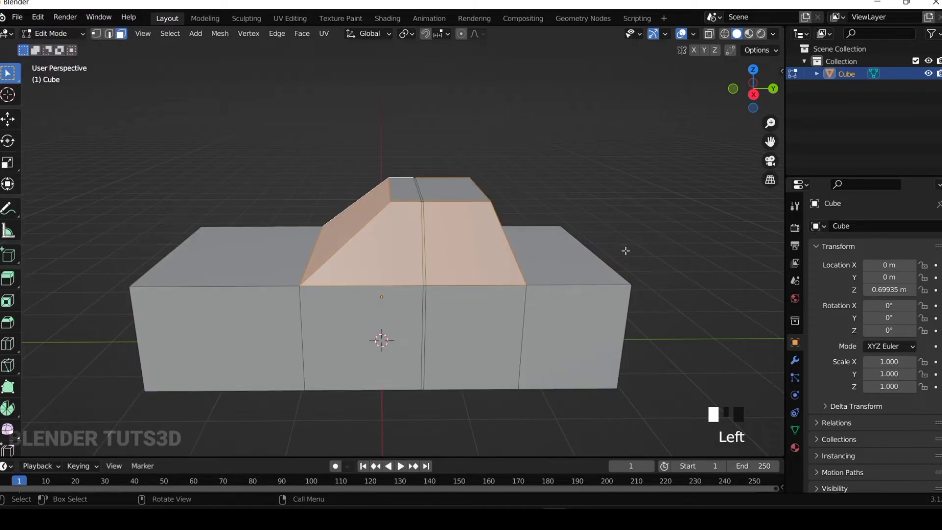
# Inset the selected window faces individually with a thickness of about 0.035 m
pyautogui.press('i')
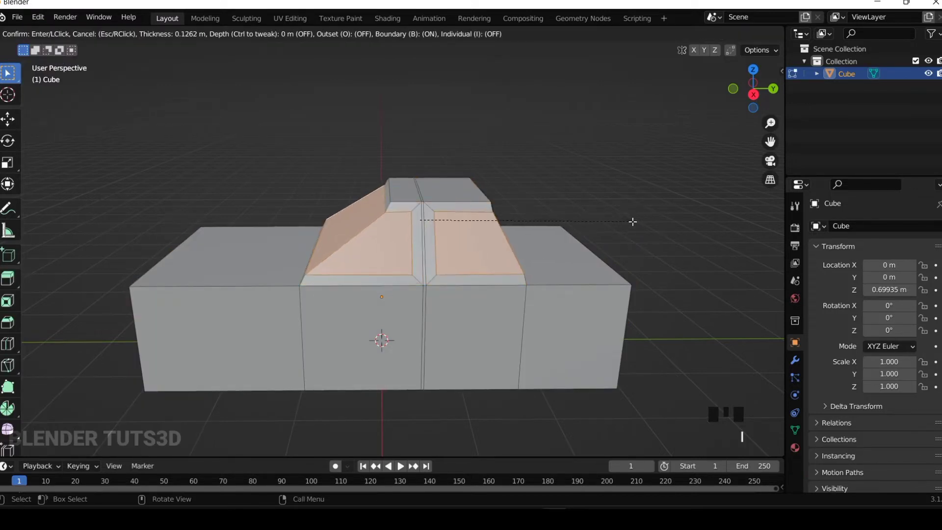
pyautogui.press('i')
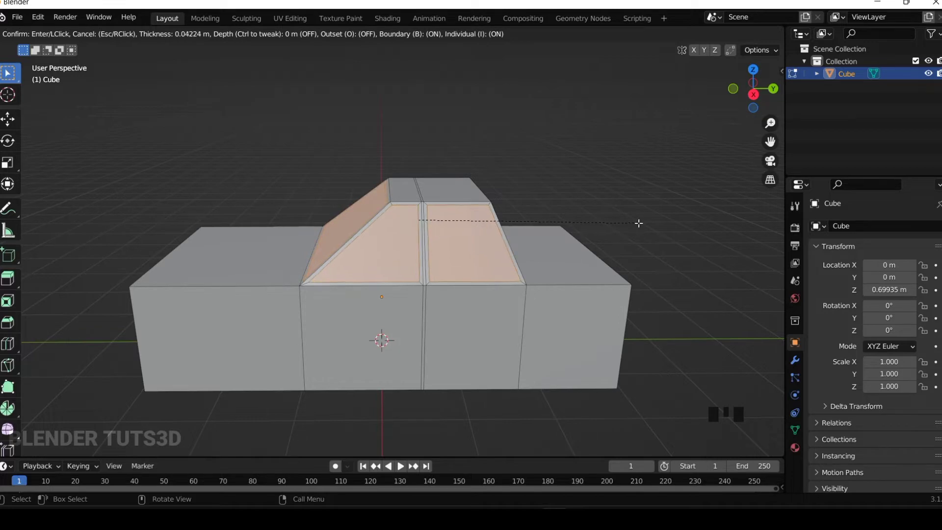
pyautogui.click(639, 224)
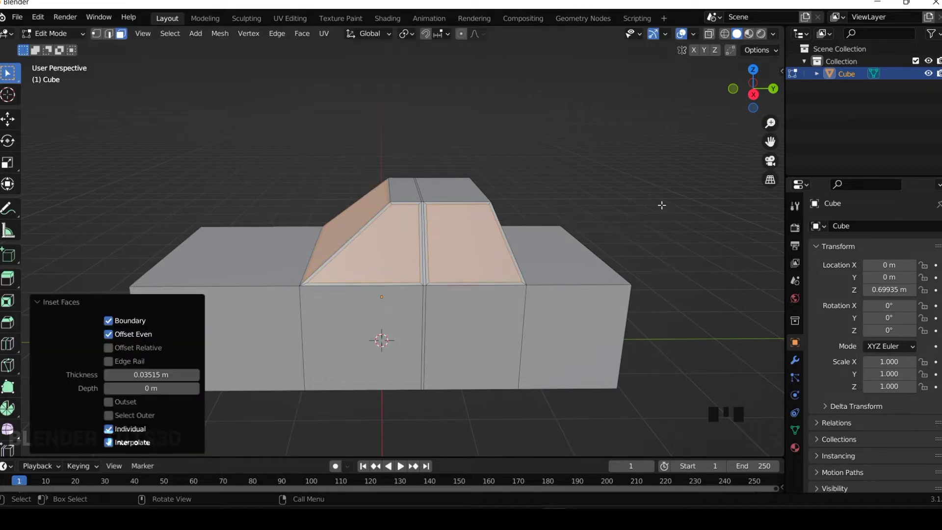
# Extrude the inset window faces inward along their normals by about 0.03 m, deselect them and return to Object Mode
pyautogui.moveTo(752, 89)
pyautogui.mouseDown()
pyautogui.moveTo(729, 86)
pyautogui.moveTo(827, 97)
pyautogui.moveTo(851, 119)
pyautogui.moveTo(714, 102)
pyautogui.moveTo(752, 96)
pyautogui.mouseUp()
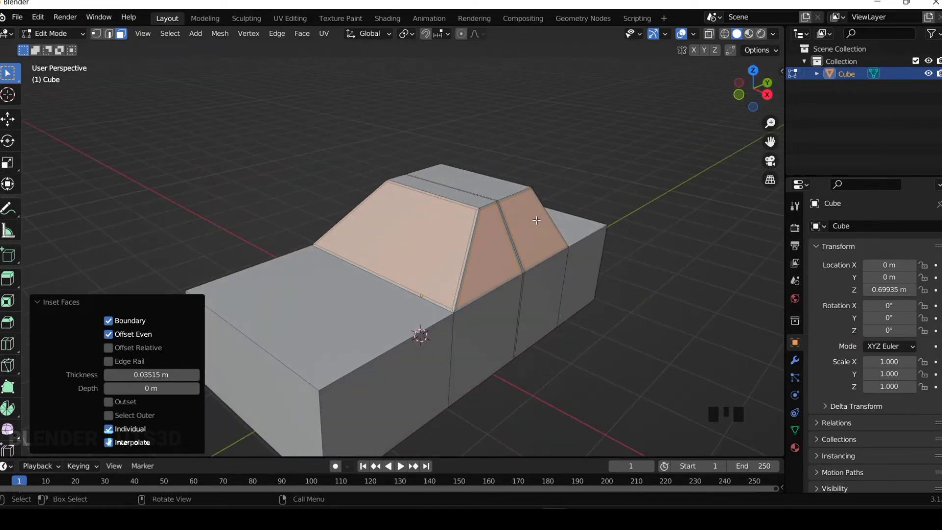
pyautogui.rightClick(537, 221)
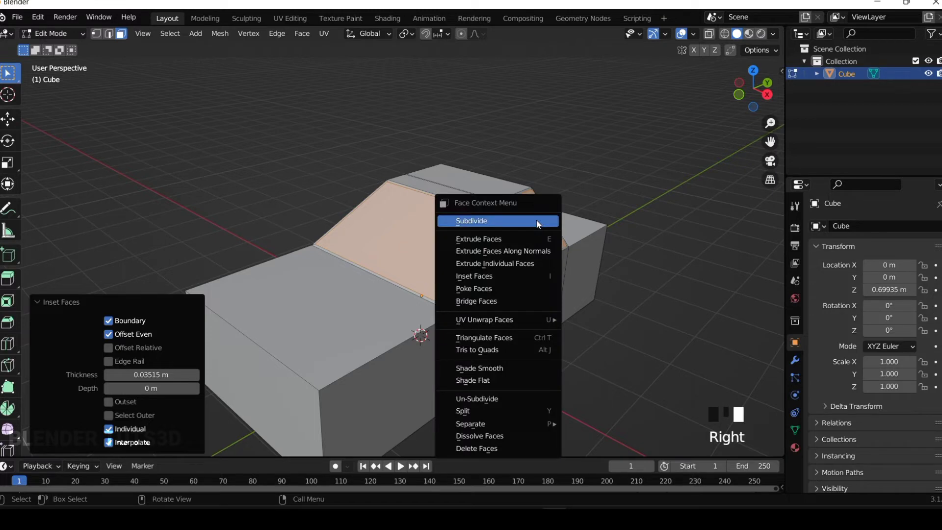
pyautogui.click(520, 252)
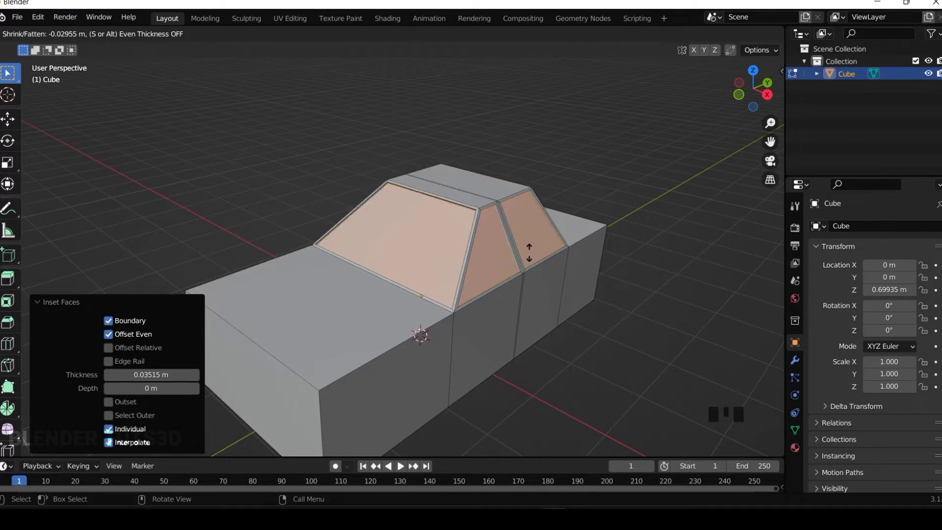
pyautogui.click(529, 253)
pyautogui.click(633, 183)
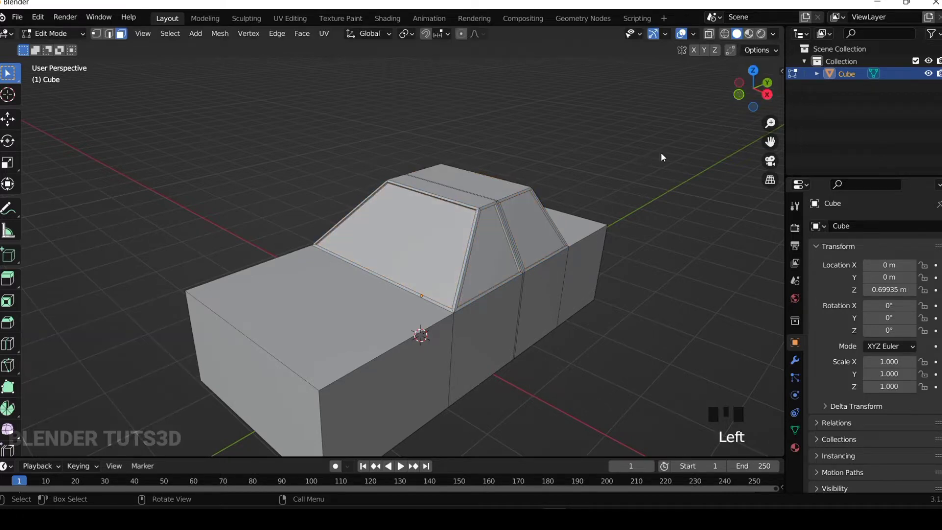
pyautogui.press('Tab')
pyautogui.moveTo(753, 88); pyautogui.dragTo(528, 345)
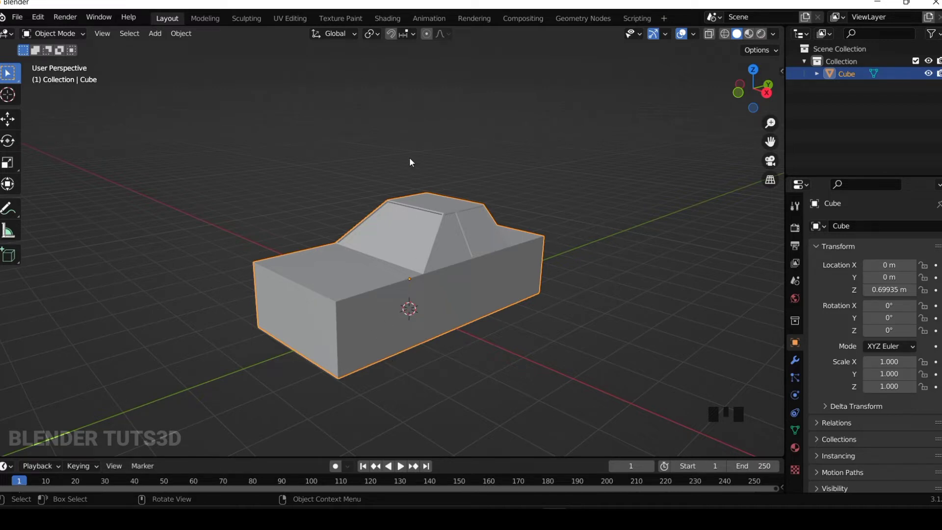
# In front view, add a 32-vertex cylinder for the wheel and rotate it 90° about the Y axis
pyautogui.click(740, 91)
pyautogui.hotkey('shift', 'a')
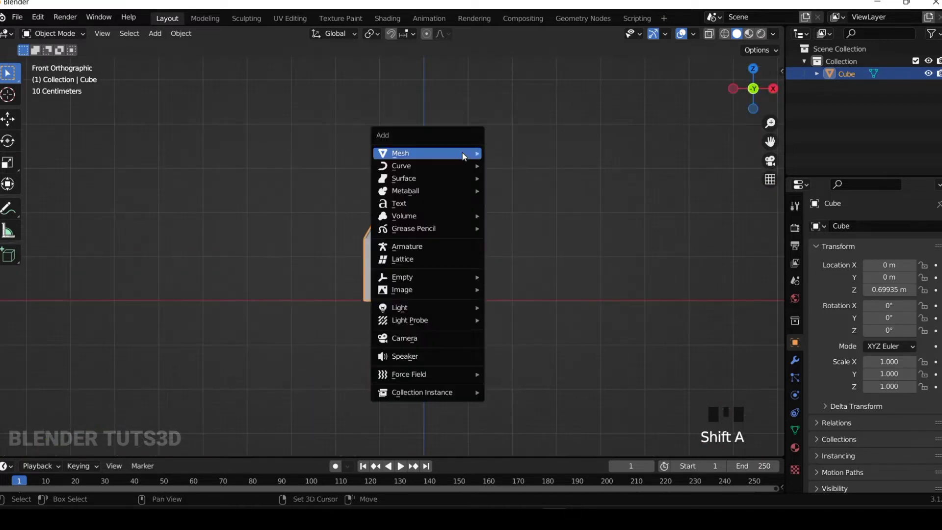
pyautogui.moveTo(462, 152)
pyautogui.click(521, 219)
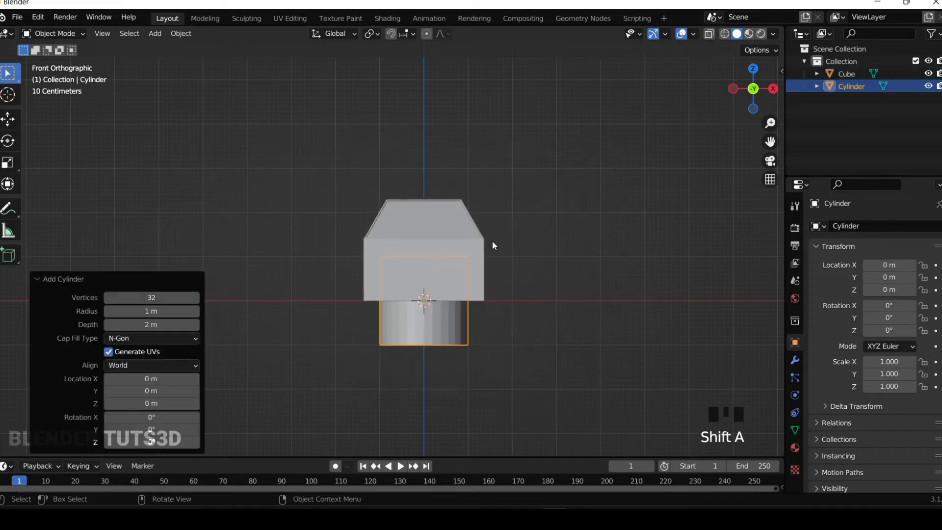
pyautogui.scroll(2, 569, 301)
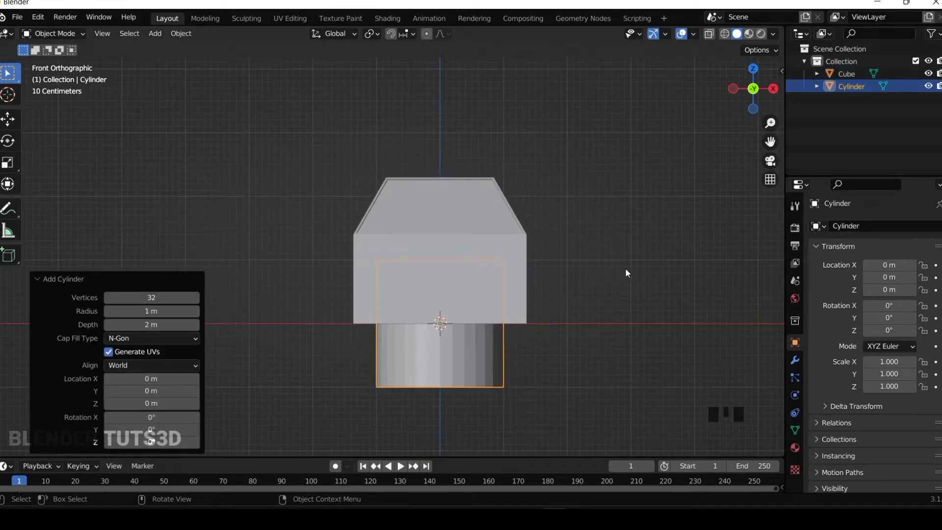
pyautogui.press('r')
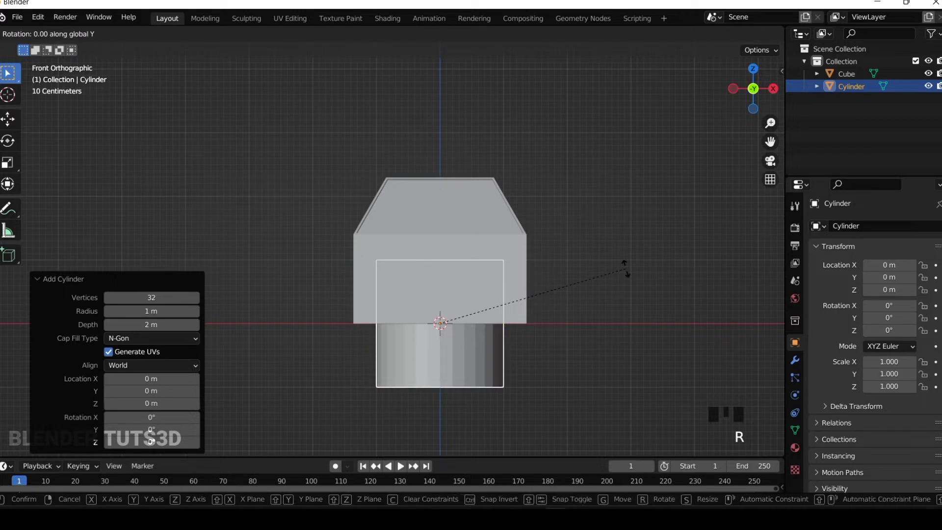
pyautogui.write('90')
pyautogui.press('Return')
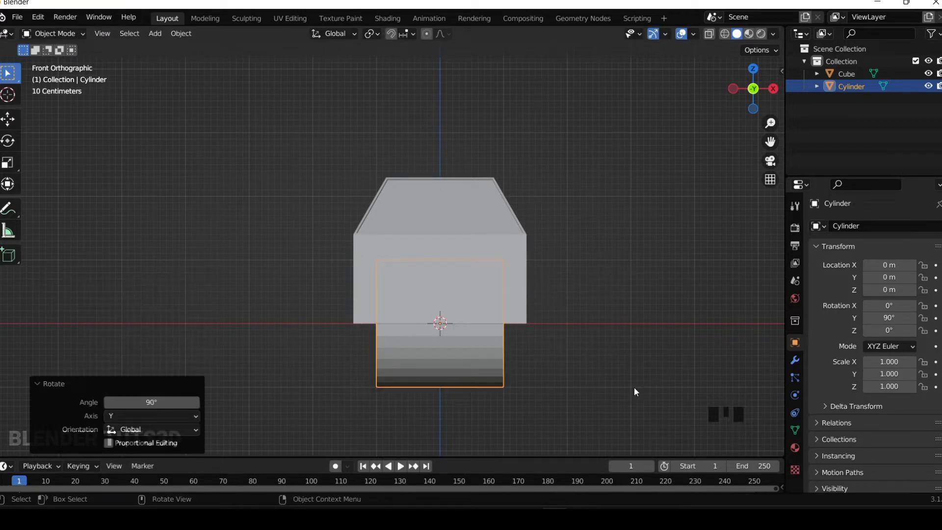
# Scale the cylinder down to about 0.559 and flatten it along X by a factor of about 0.305
pyautogui.press('s')
pyautogui.click(550, 365)
pyautogui.press('s')
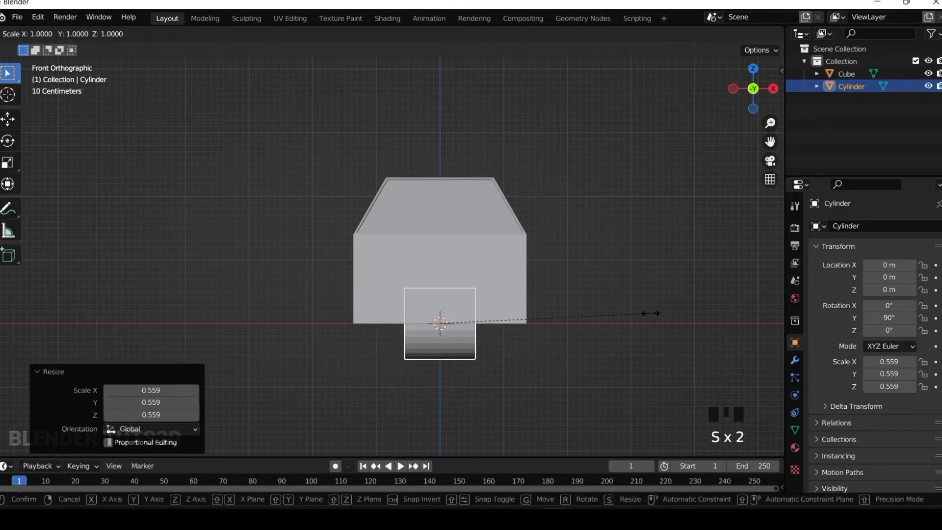
pyautogui.press('x')
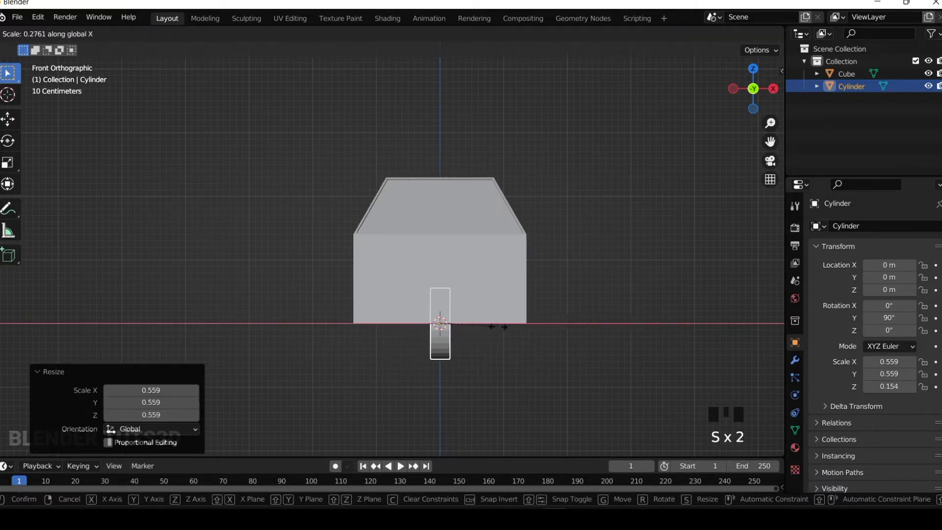
pyautogui.click(491, 323)
# In right side view, enlarge the wheel cylinder uniformly by a factor of about 1.358
pyautogui.click(773, 89)
pyautogui.scroll(2, 494, 326)
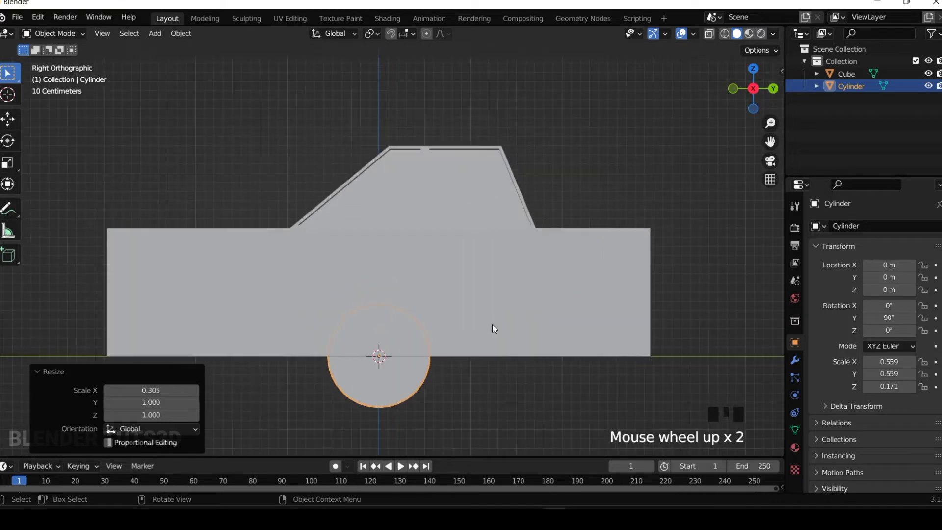
pyautogui.scroll(-2, 728, 161)
pyautogui.scroll(1, 491, 337)
pyautogui.press('s')
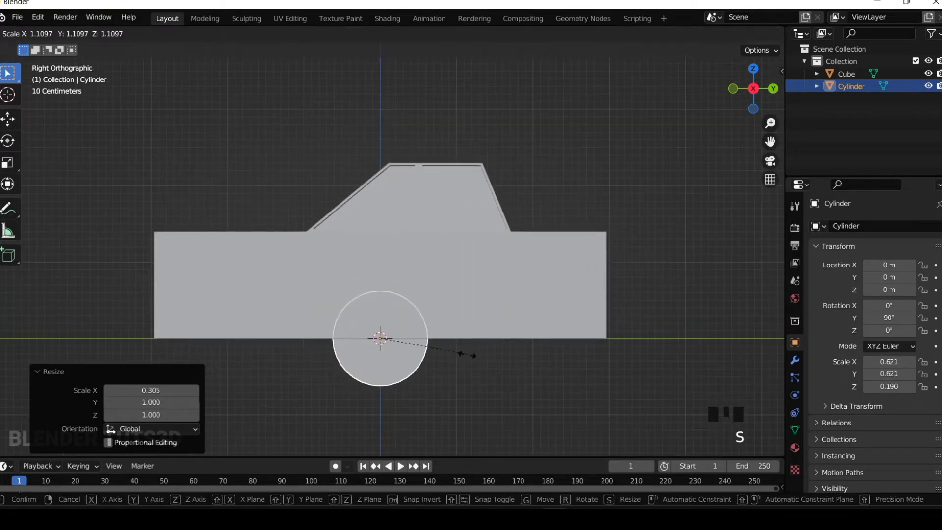
pyautogui.click(484, 369)
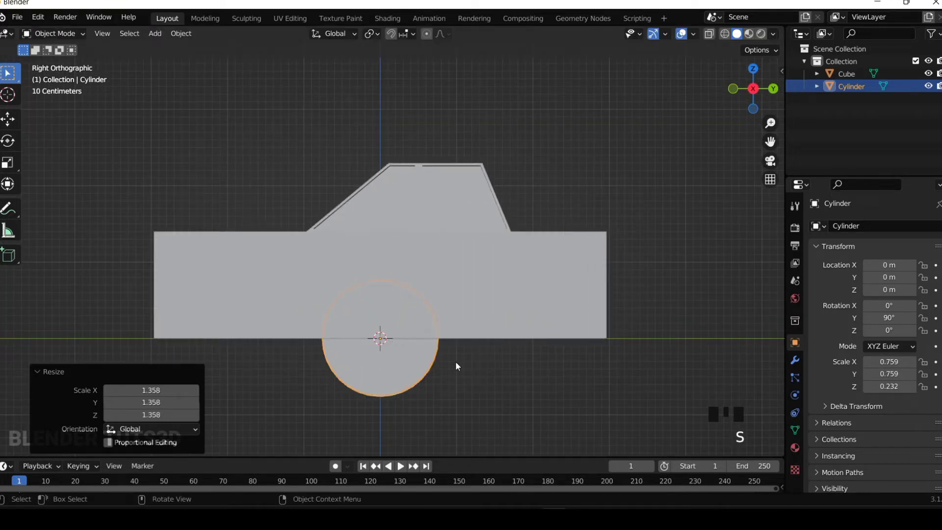
# Move the wheel about -1.79 m along Y to the front of the car and scale it by about 0.908
pyautogui.press('g')
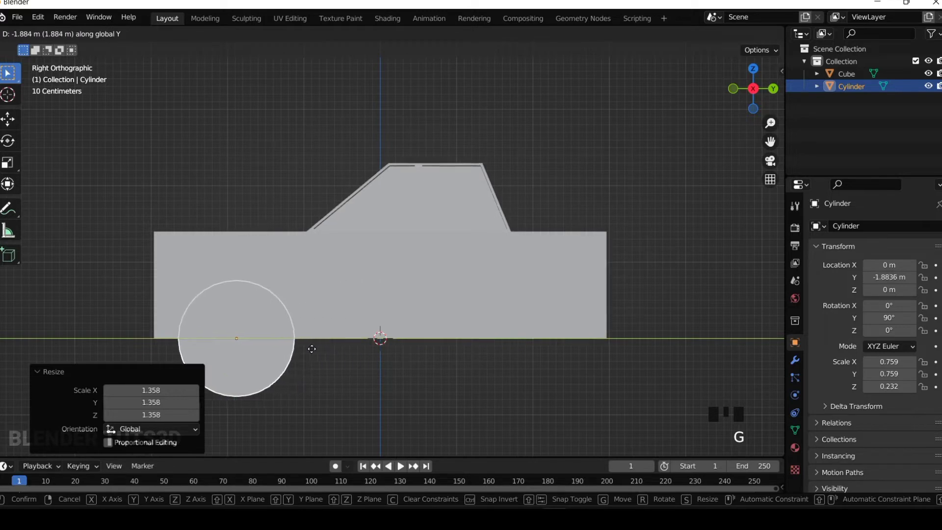
pyautogui.click(320, 353)
pyautogui.scroll(-2, 440, 399)
pyautogui.press('s')
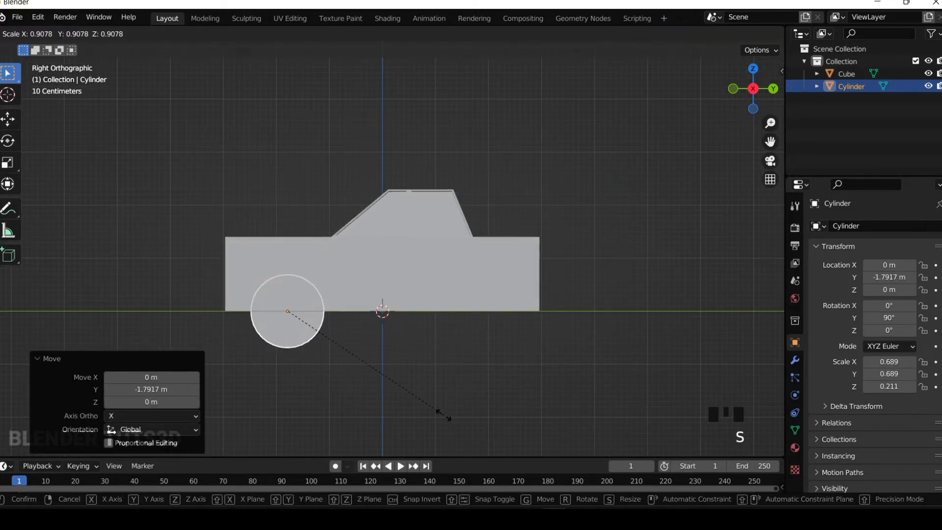
pyautogui.click(433, 380)
# Raise the wheel about 0.085 m along Z and, in front view, shift it about 1.23 m along X to the body's side
pyautogui.press('g')
pyautogui.press('z')
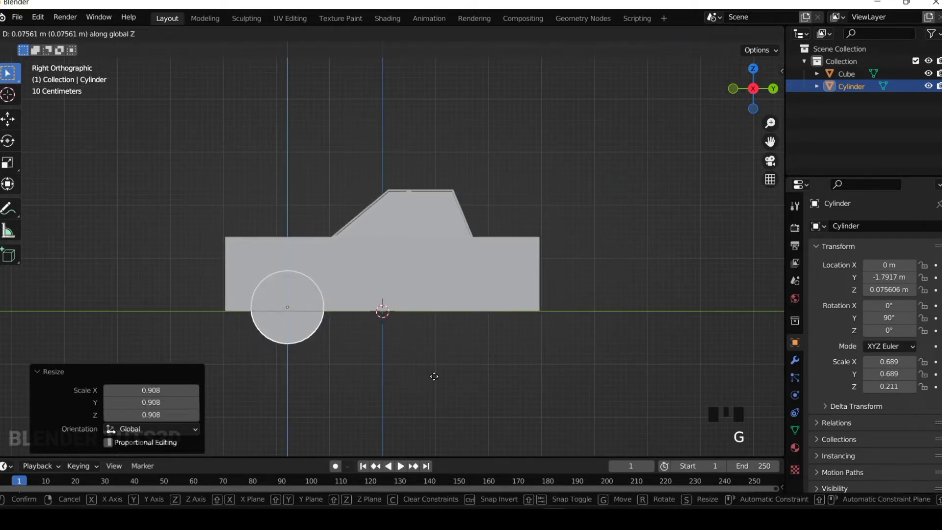
pyautogui.click(433, 379)
pyautogui.click(733, 89)
pyautogui.scroll(3, 502, 297)
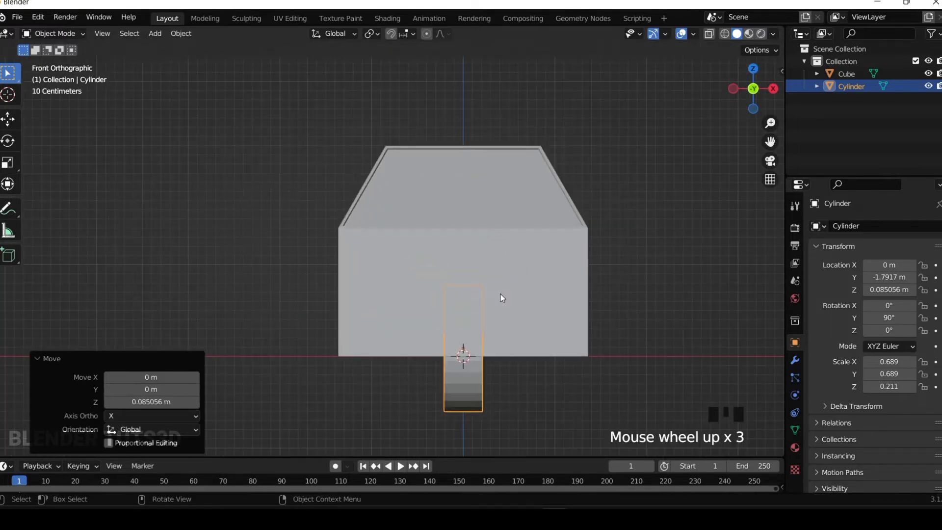
pyautogui.scroll(-2, 488, 344)
pyautogui.press('g')
pyautogui.press('x')
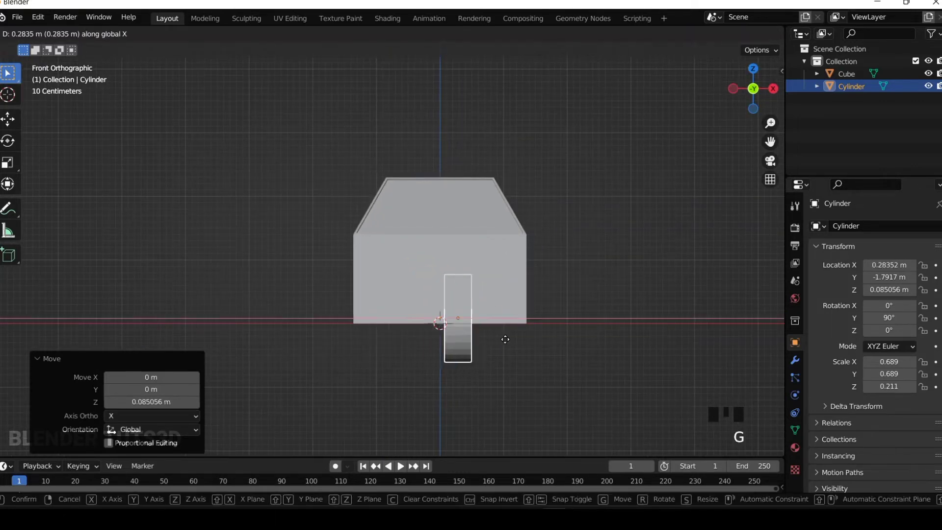
pyautogui.click(565, 344)
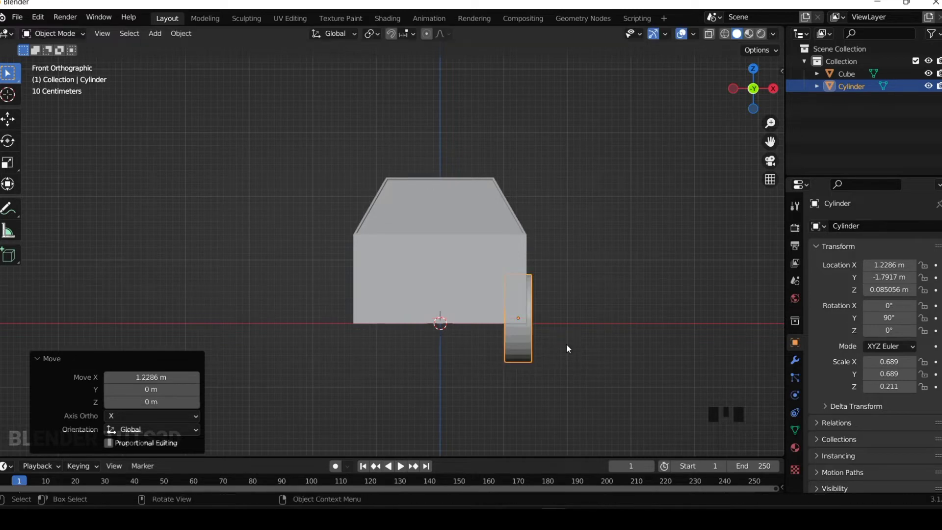
pyautogui.moveTo(755, 88); pyautogui.dragTo(732, 81)
pyautogui.scroll(-2, 694, 190)
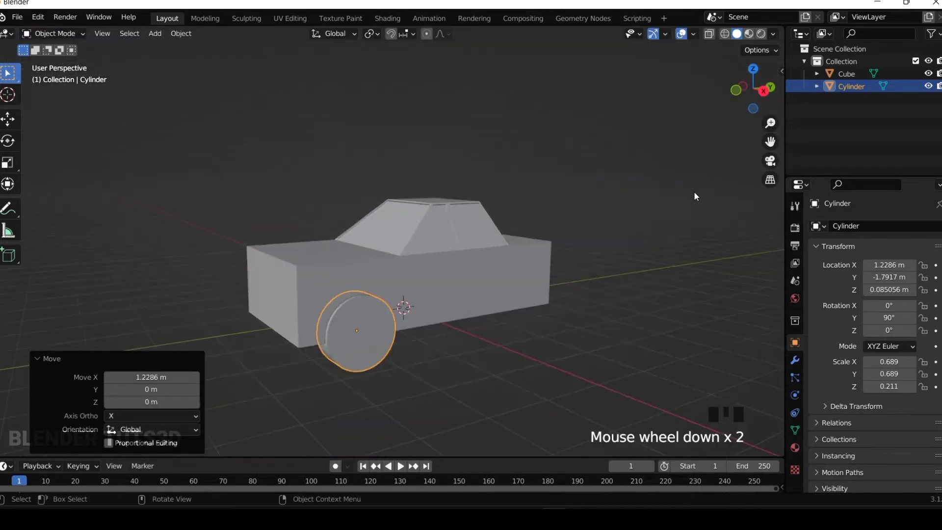
# Apply all transforms to the wheel cylinder
pyautogui.click(737, 93)
pyautogui.scroll(1, 509, 307)
pyautogui.scroll(1, 508, 307)
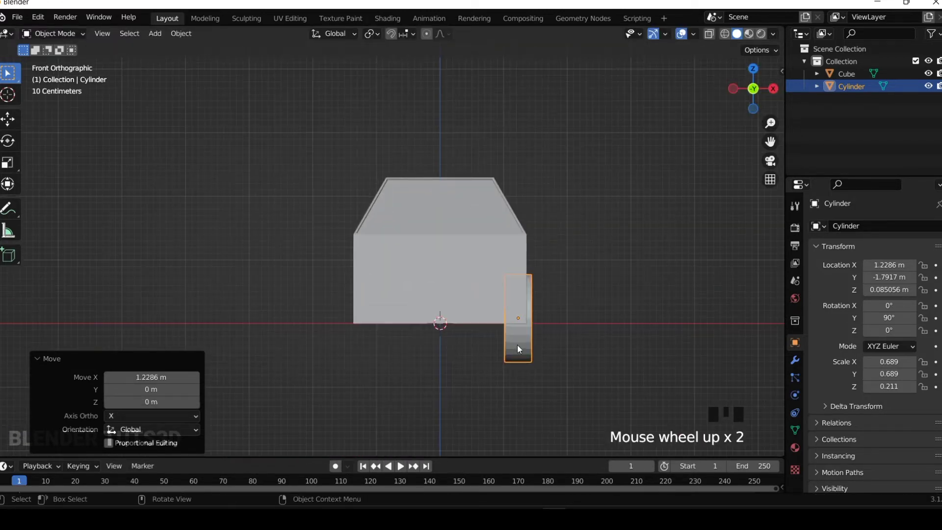
pyautogui.click(795, 360)
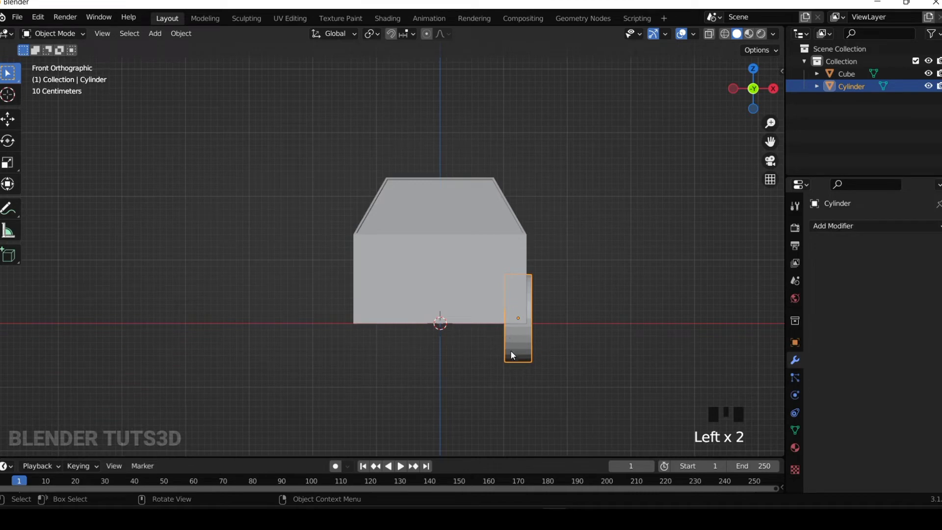
pyautogui.hotkey('ctrl', 'a')
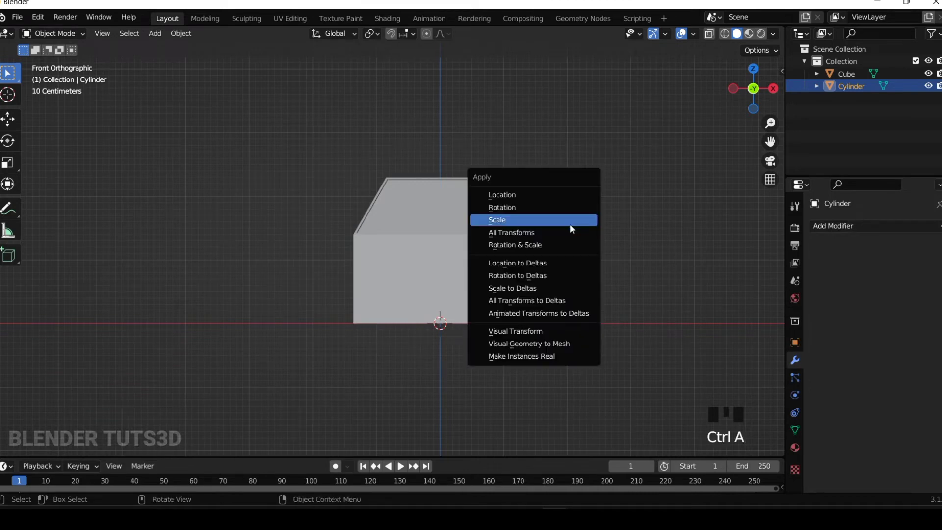
pyautogui.click(527, 236)
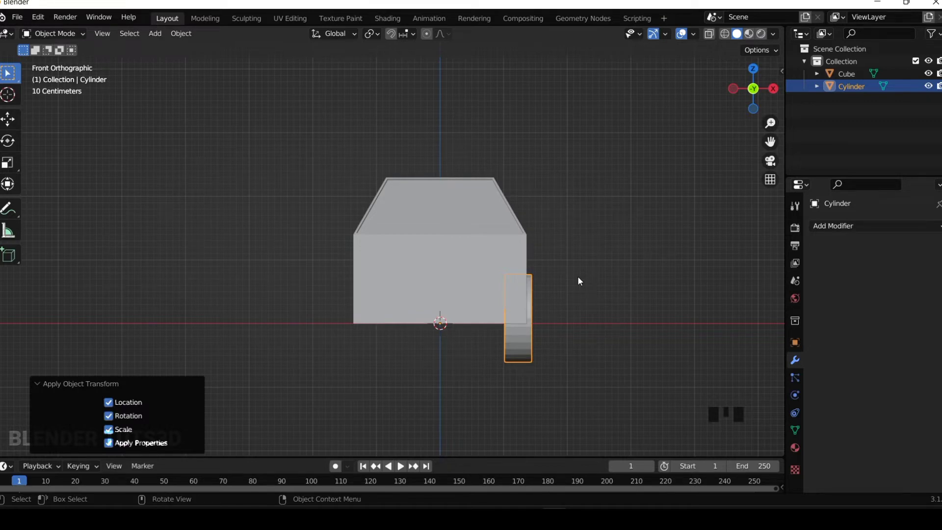
# Add a Mirror modifier on the X axis to the wheel cylinder for the opposite front wheel
pyautogui.click(841, 226)
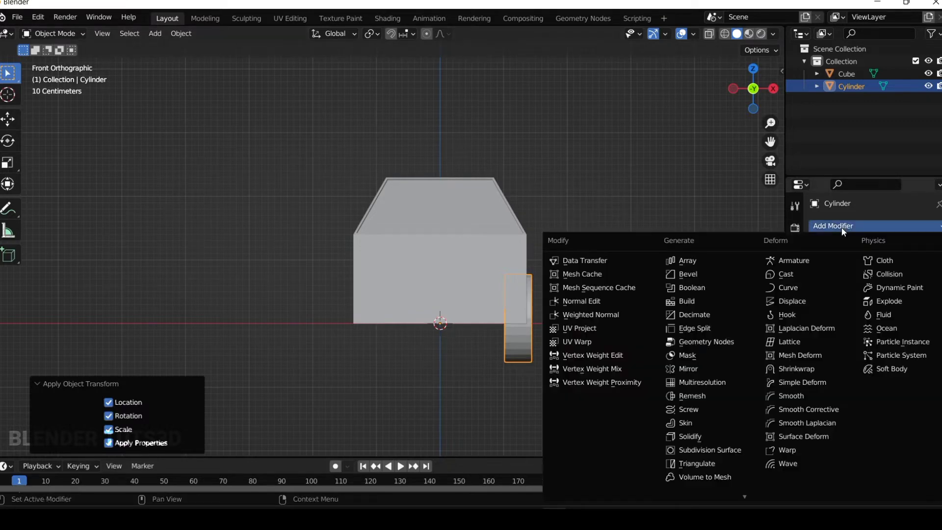
pyautogui.click(713, 368)
pyautogui.moveTo(753, 88); pyautogui.dragTo(687, 89)
pyautogui.scroll(-1, 640, 222)
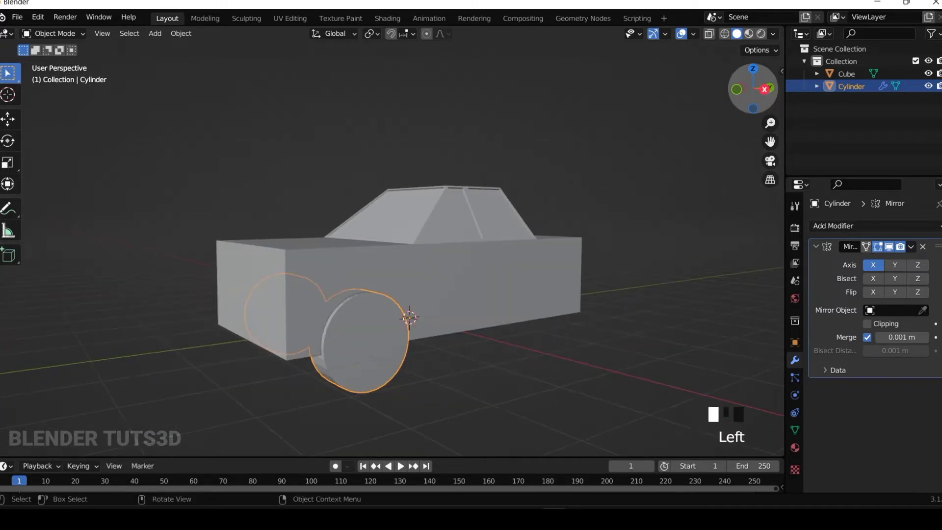
# Enable the Y axis in the wheel cylinder's Mirror modifier as well, creating the rear pair of wheels
pyautogui.moveTo(753, 88); pyautogui.dragTo(753, 108)
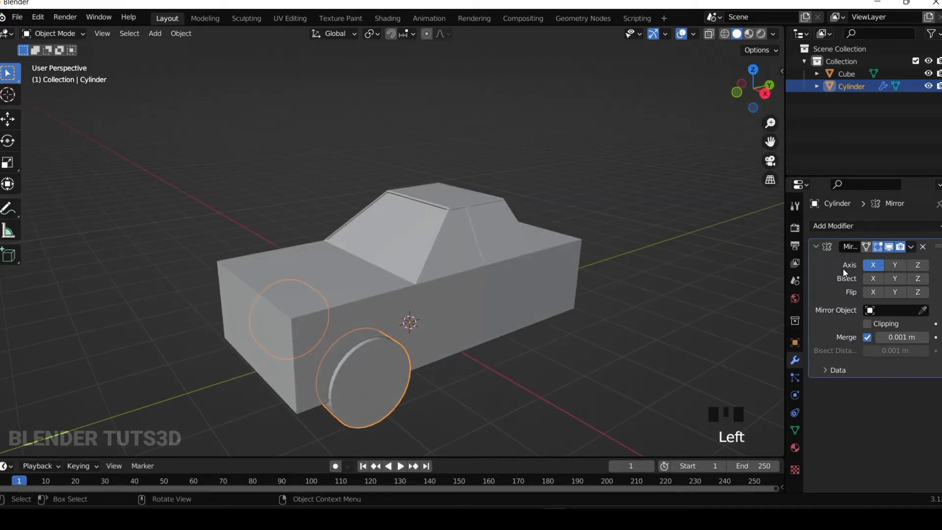
pyautogui.click(895, 265)
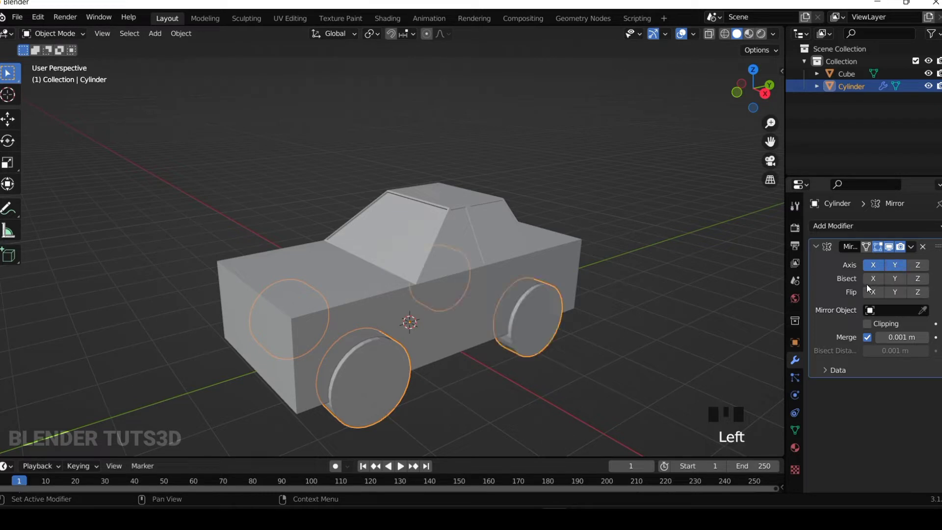
pyautogui.scroll(-1, 661, 313)
pyautogui.click(644, 322)
pyautogui.scroll(-4, 655, 302)
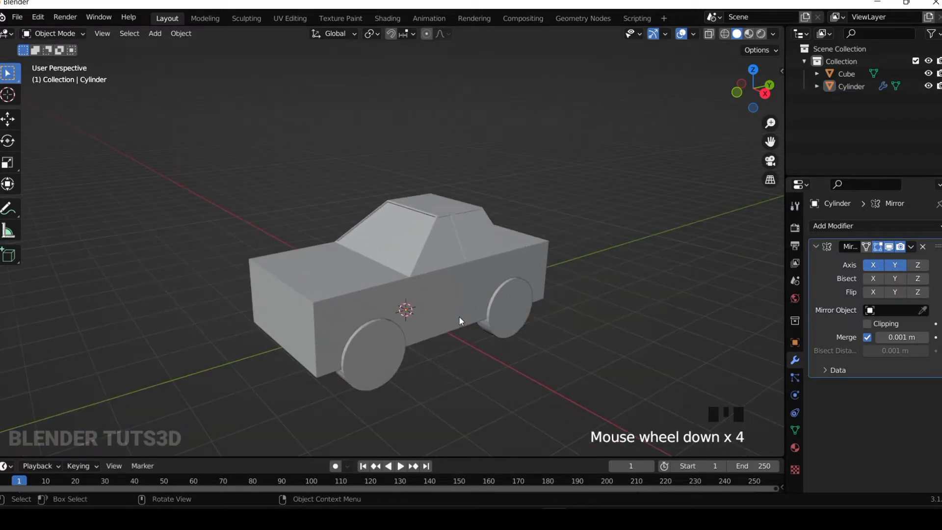
# Select the wheel cylinder with the car body as the active object, and show the Bool Tool operations
pyautogui.click(371, 349)
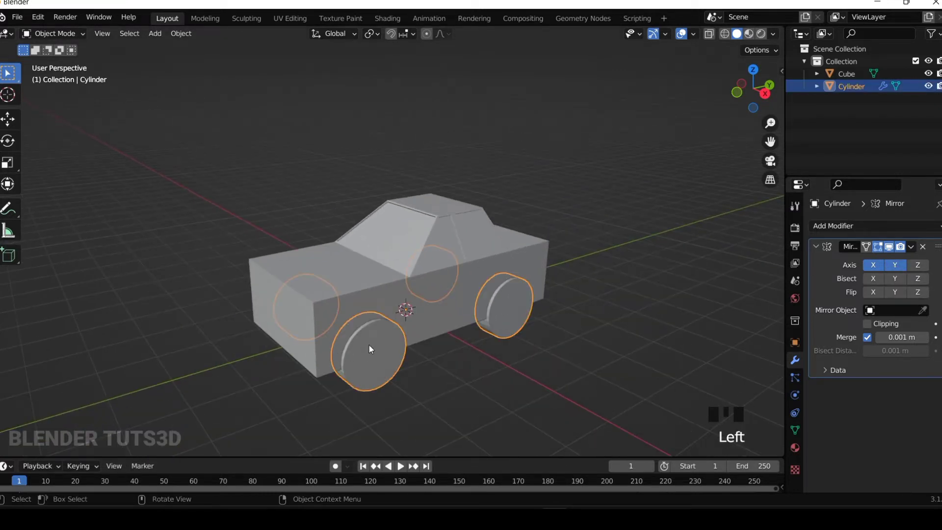
pyautogui.keyDown('shift'); pyautogui.click(367, 289); pyautogui.keyUp('shift')
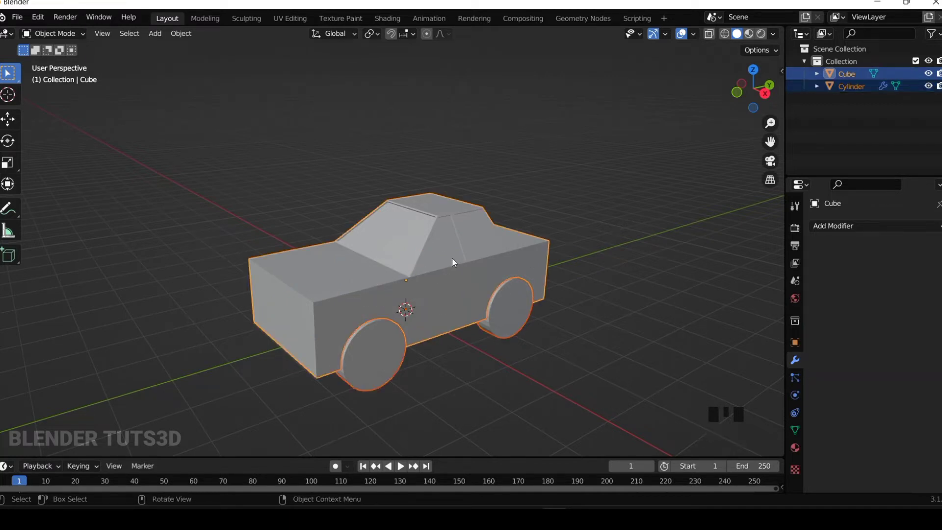
pyautogui.press('n')
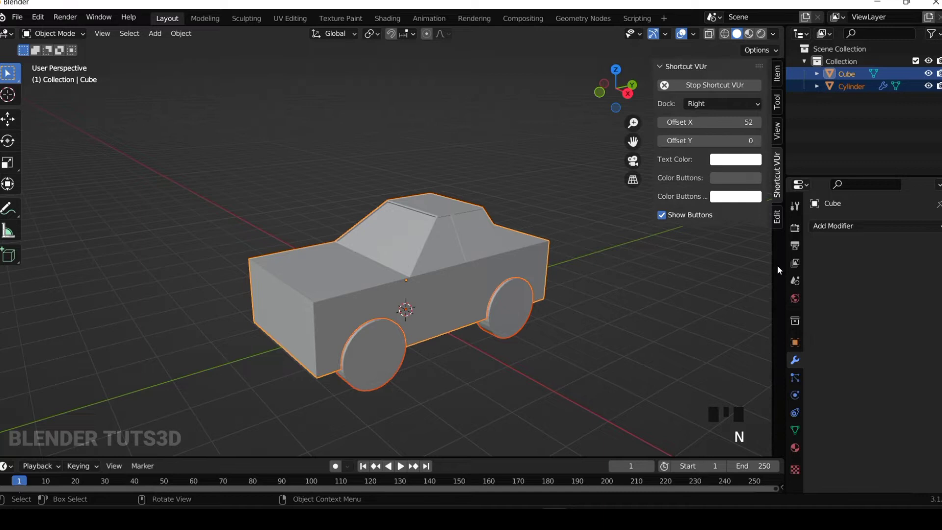
pyautogui.click(776, 217)
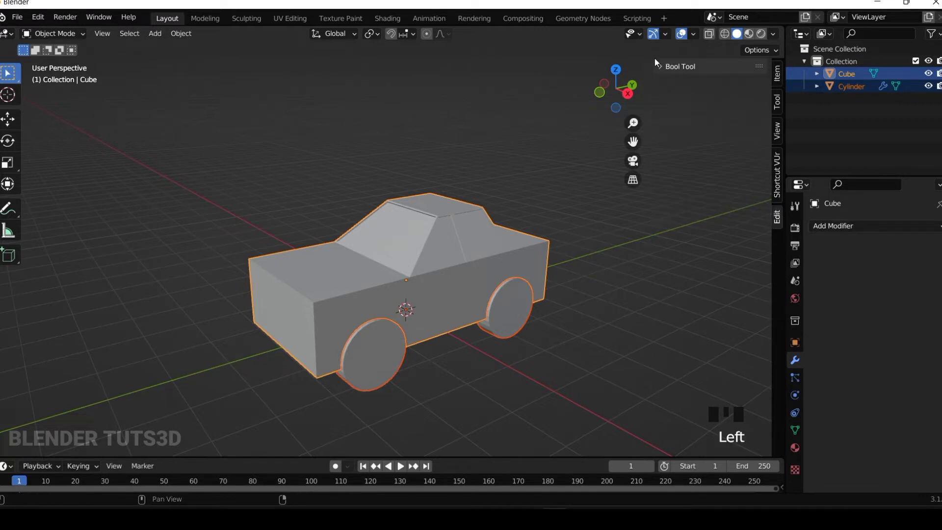
pyautogui.click(685, 67)
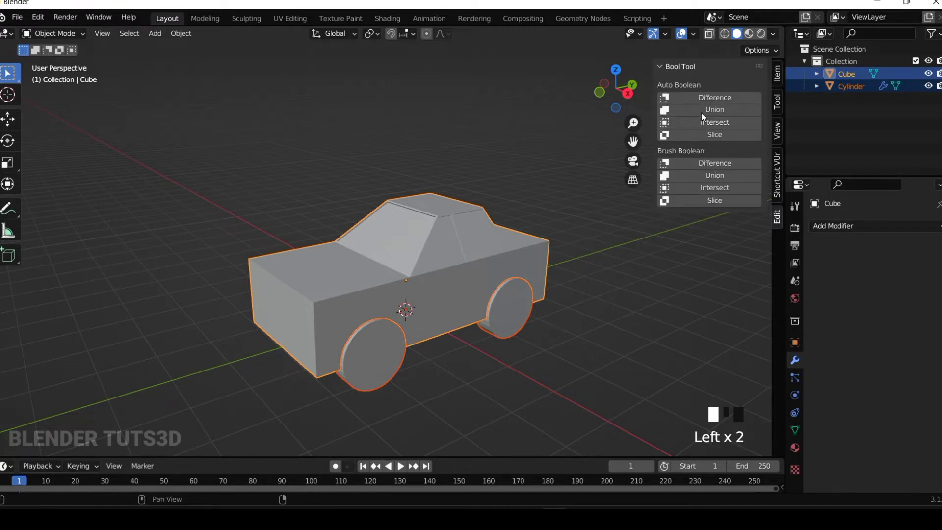
# Search the add-ons in the preferences for "bool" and check that Object: Bool Tool is enabled
pyautogui.click(37, 17)
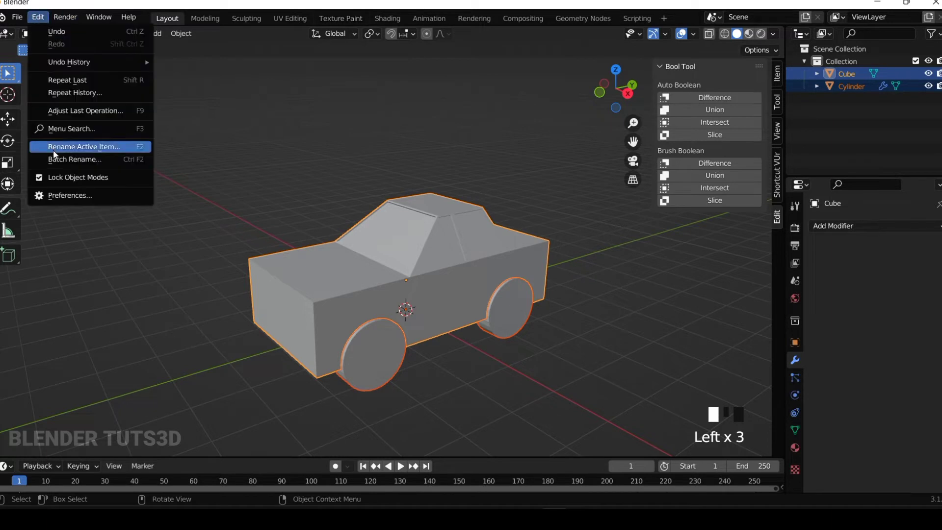
pyautogui.click(67, 195)
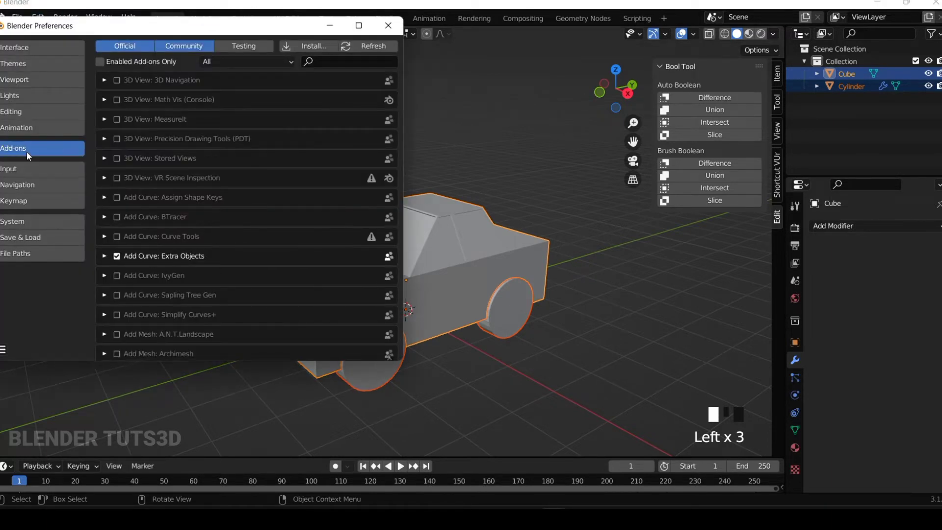
pyautogui.click(340, 63)
pyautogui.write('bool')
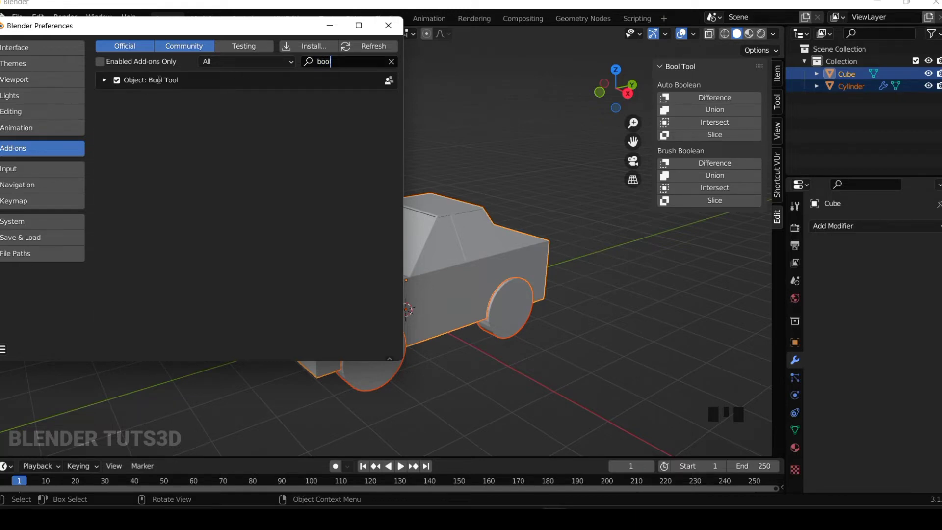
pyautogui.click(388, 25)
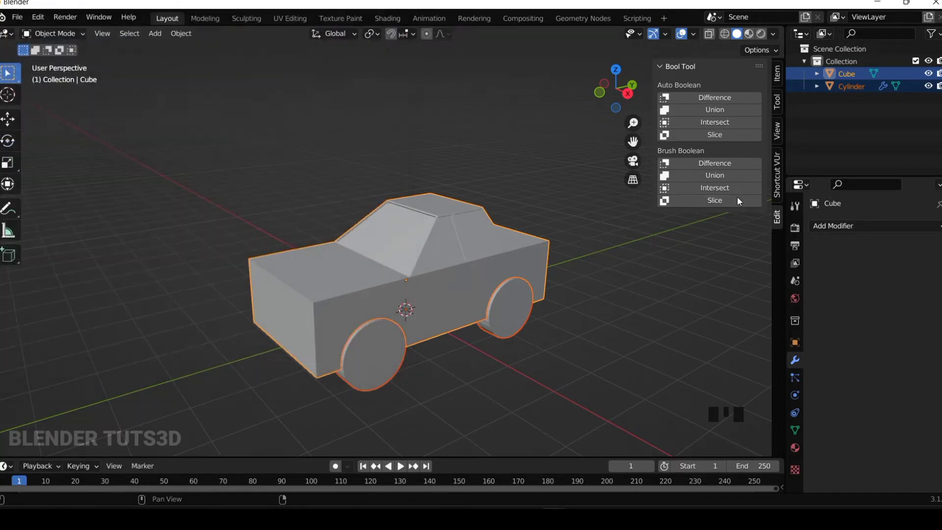
# Cut the wheel arches out of the car body with a Brush Boolean Difference using the wheel cylinders
pyautogui.click(715, 163)
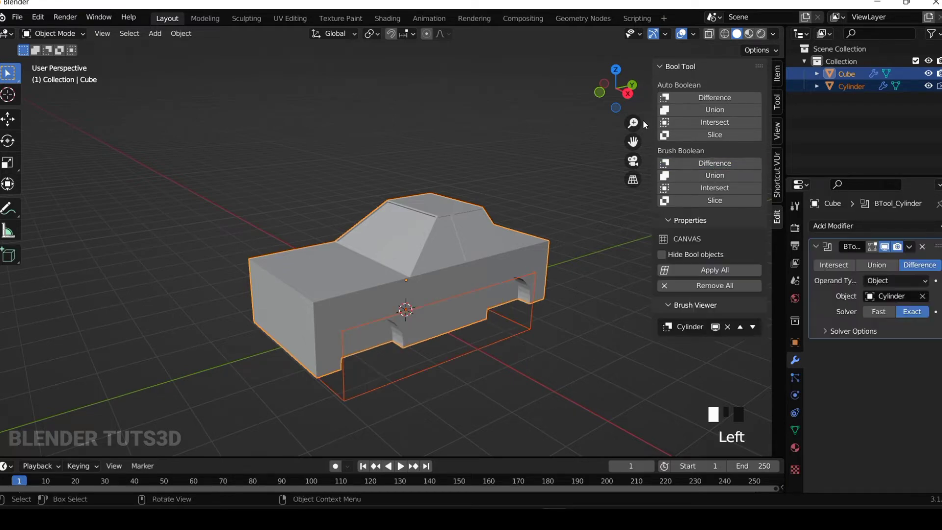
pyautogui.click(628, 100)
pyautogui.scroll(2, 544, 234)
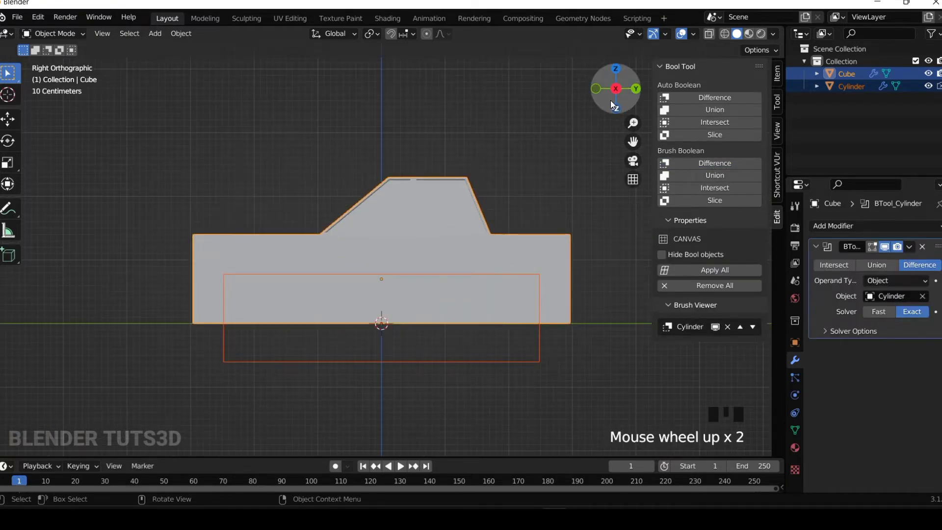
pyautogui.moveTo(611, 100); pyautogui.dragTo(499, 350)
pyautogui.scroll(2, 381, 407)
pyautogui.scroll(-2, 419, 354)
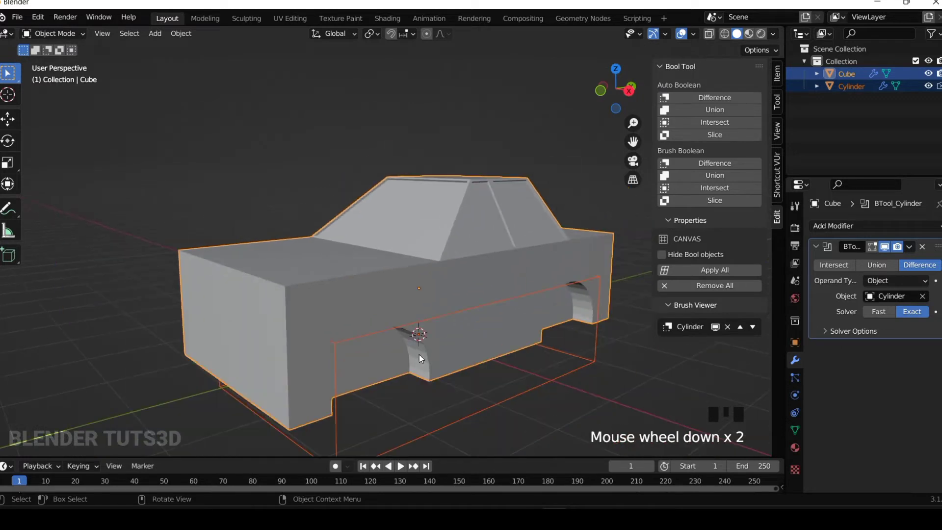
# In front view, add a new mesh cylinder with 16 vertices for the actual wheel
pyautogui.click(602, 89)
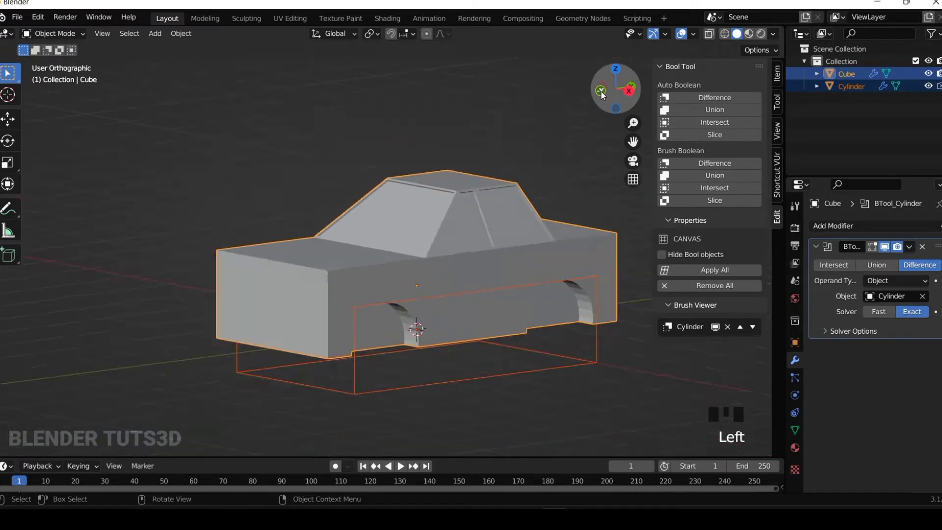
pyautogui.click(602, 90)
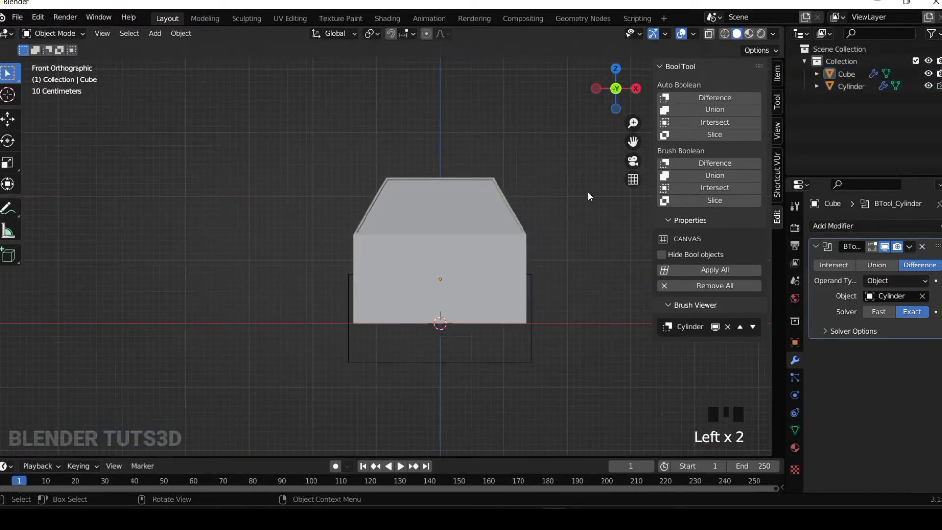
pyautogui.press('n')
pyautogui.hotkey('shift', 'a')
pyautogui.moveTo(542, 122)
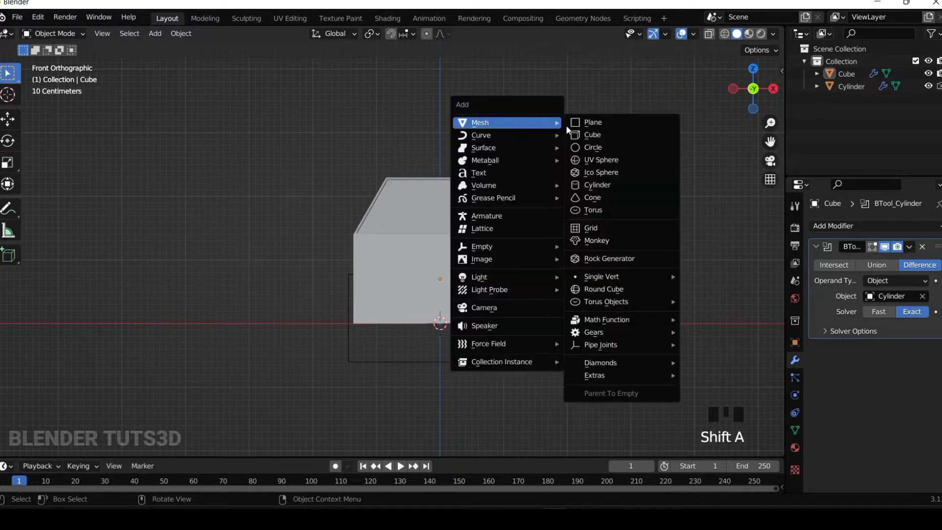
pyautogui.click(595, 186)
pyautogui.click(156, 297)
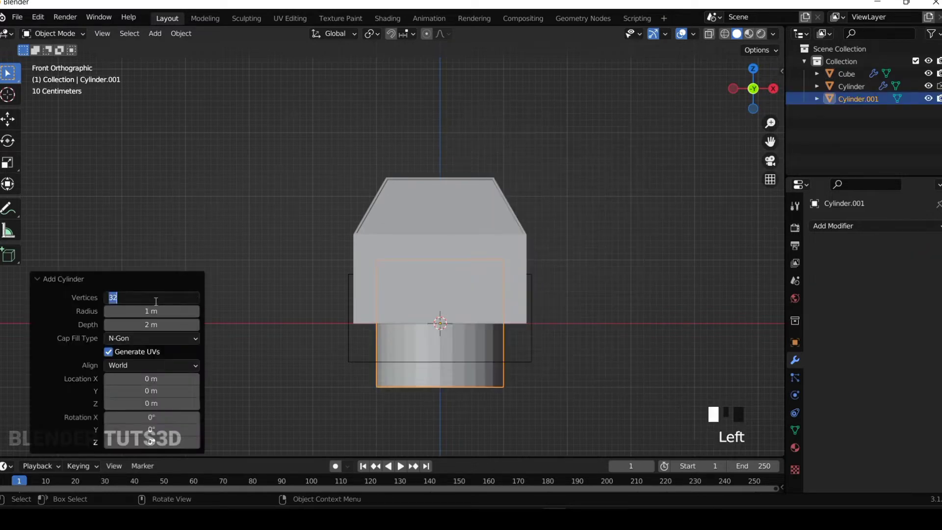
pyautogui.write('16')
pyautogui.press('Return')
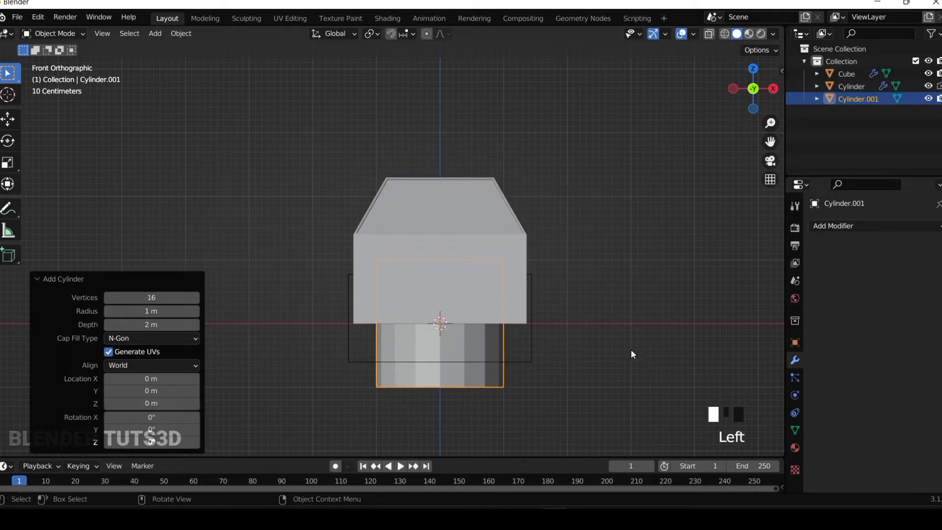
# Rotate the new cylinder 90° about Y and scale it uniformly by about 0.519
pyautogui.write('ry')
pyautogui.write('90')
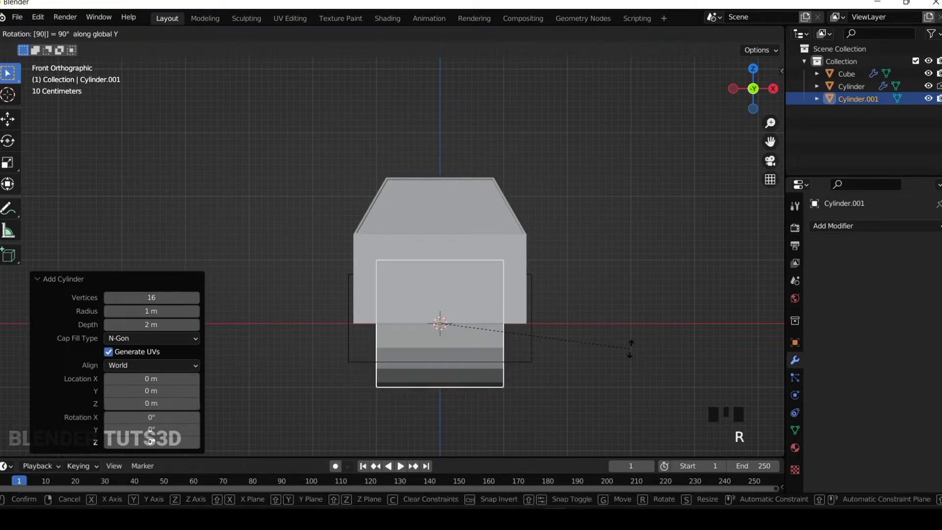
pyautogui.press('Return')
pyautogui.press('s')
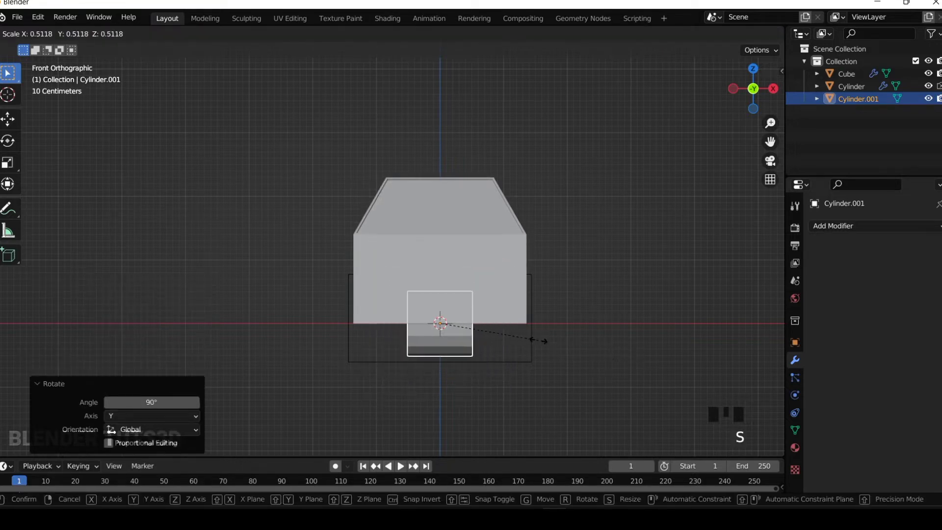
pyautogui.click(536, 336)
# Thin the new cylinder along X, scaling it by about 0.379 and again by about 0.636
pyautogui.press('s')
pyautogui.press('x')
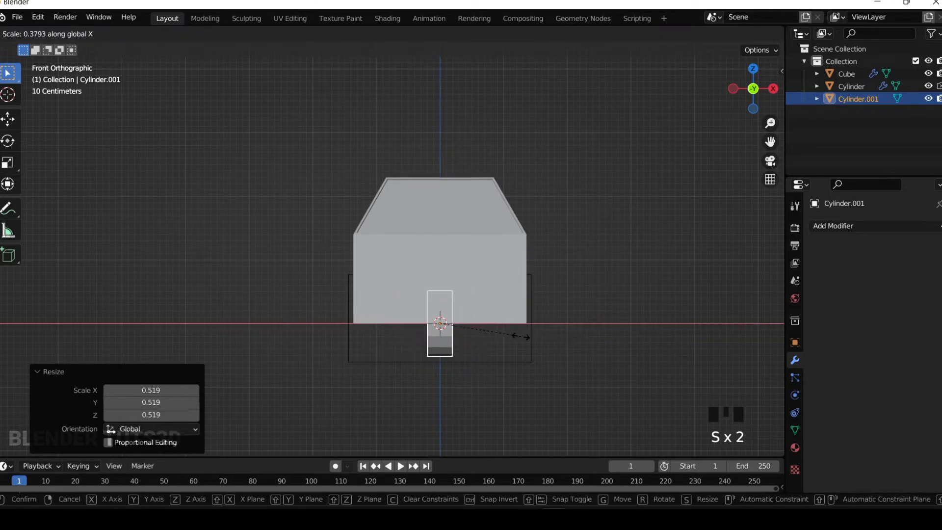
pyautogui.click(521, 335)
pyautogui.press('s')
pyautogui.press('x')
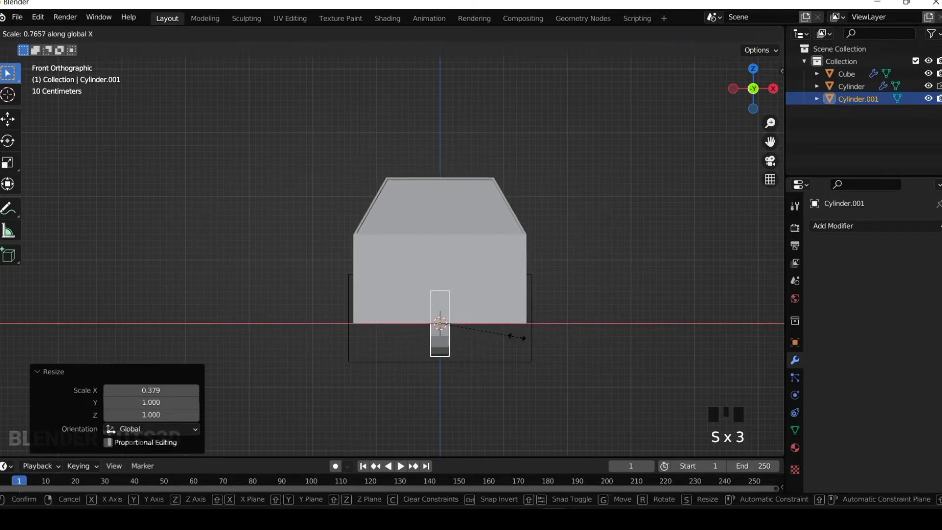
pyautogui.click(508, 337)
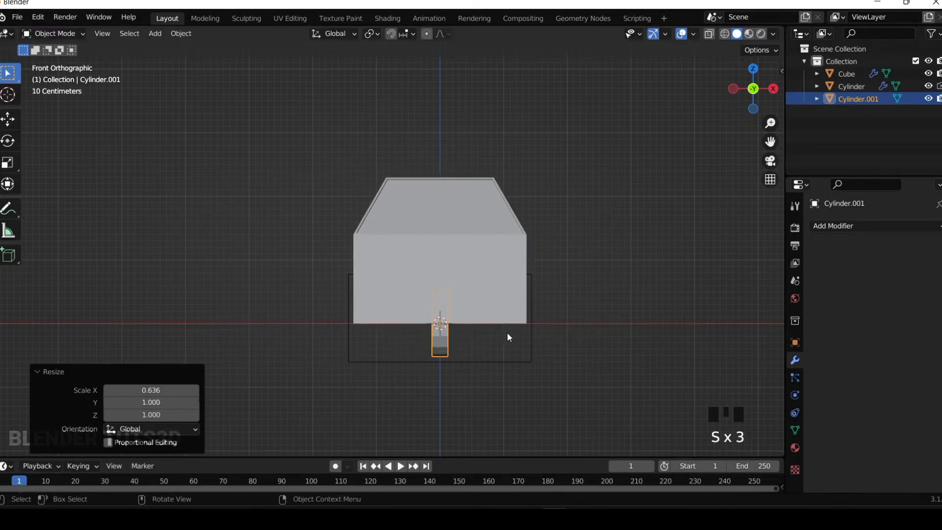
# In wireframe display, move the new wheel about 1.2 m along X into the arch depth, and return to solid shading
pyautogui.click(725, 33)
pyautogui.scroll(1, 461, 270)
pyautogui.press('g')
pyautogui.press('y')
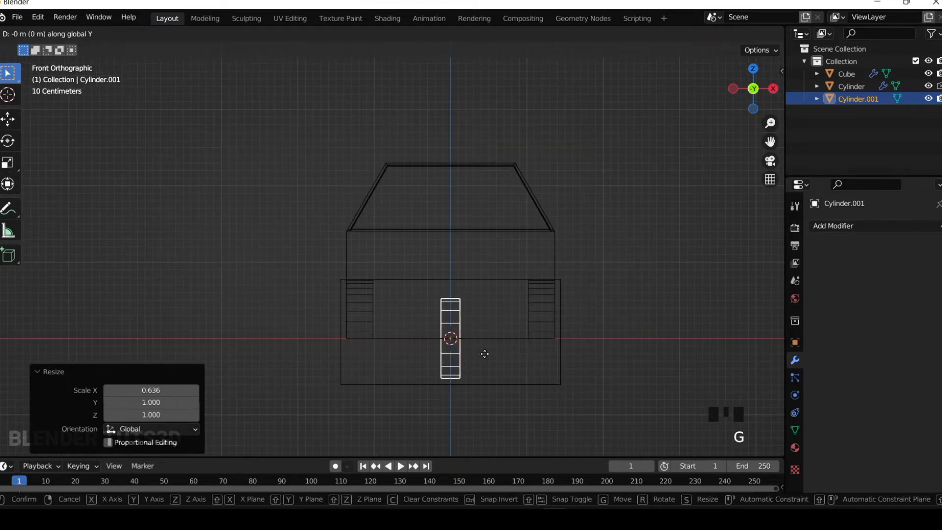
pyautogui.press('x')
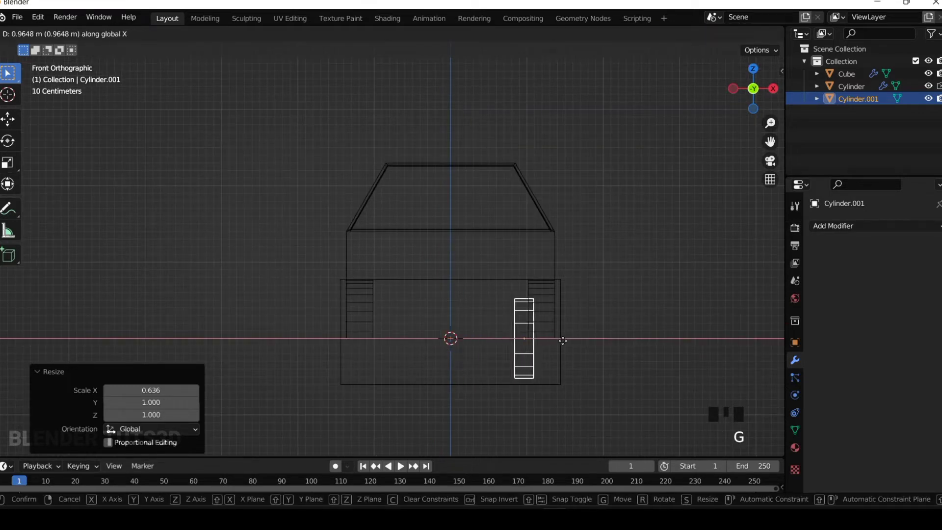
pyautogui.click(578, 340)
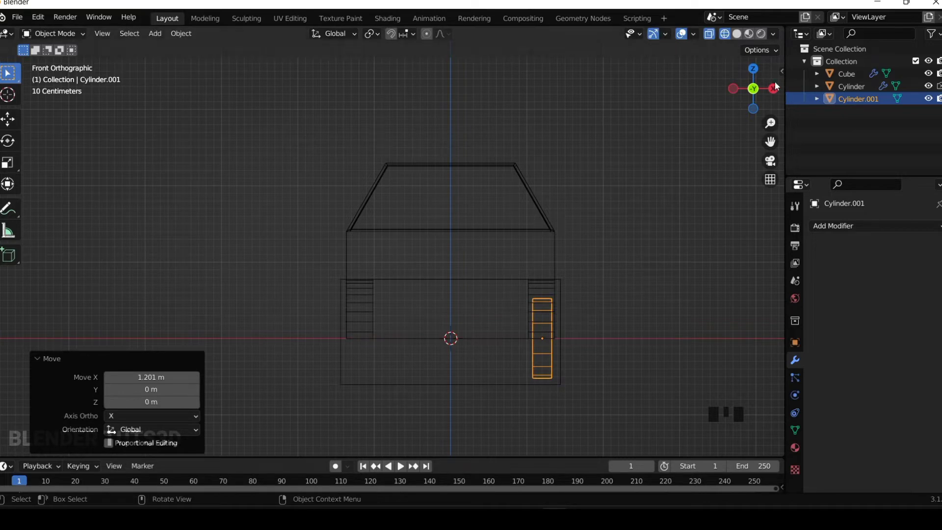
pyautogui.moveTo(746, 79); pyautogui.dragTo(744, 40)
pyautogui.click(737, 34)
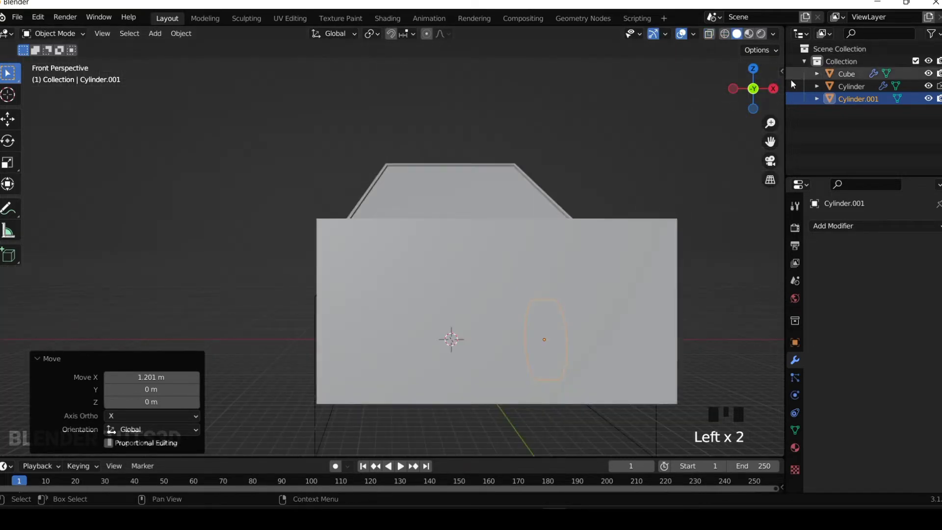
# In right side view, enable Cavity viewport shading with type Both to bring out the wheel arches
pyautogui.click(774, 89)
pyautogui.scroll(-2, 559, 252)
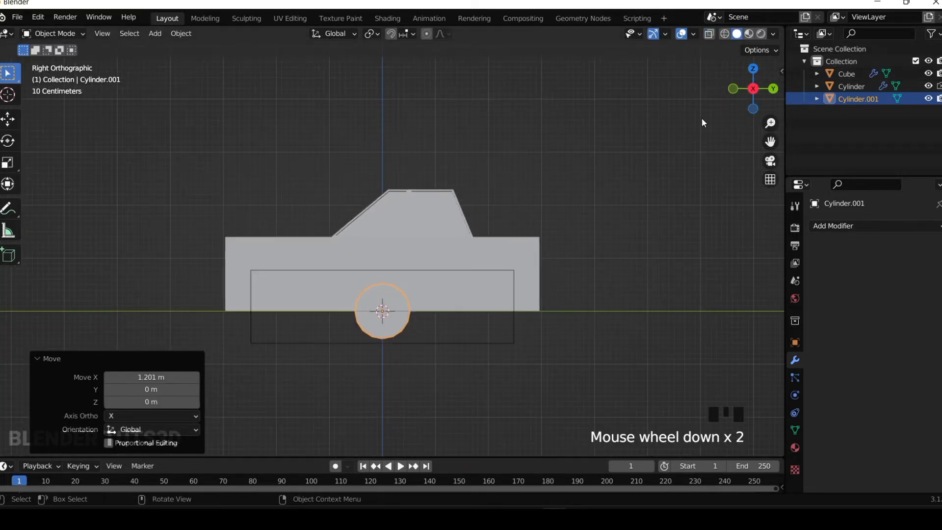
pyautogui.scroll(1, 241, 311)
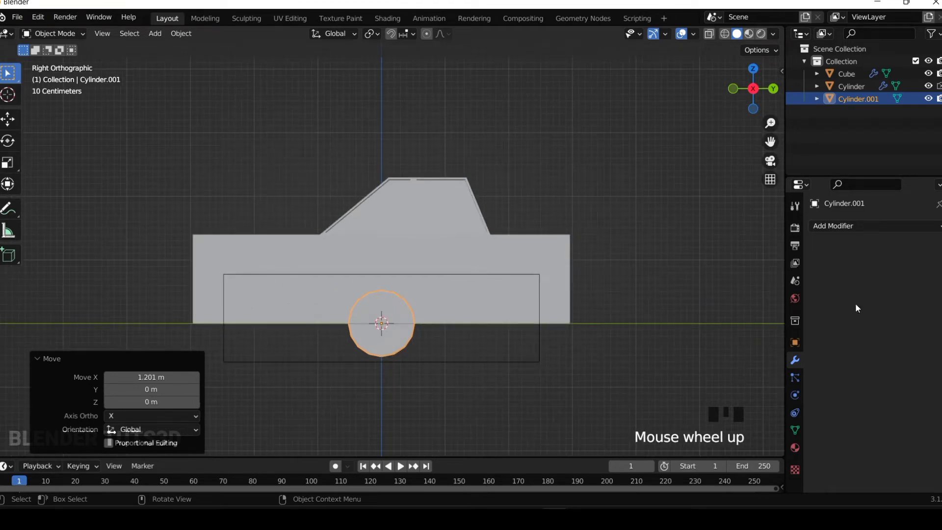
pyautogui.click(773, 33)
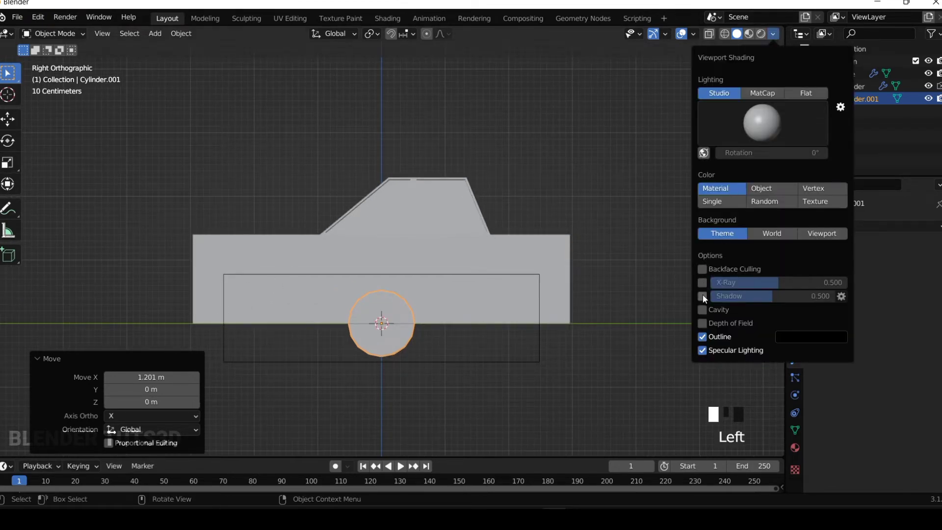
pyautogui.click(702, 310)
pyautogui.click(817, 310)
pyautogui.click(806, 352)
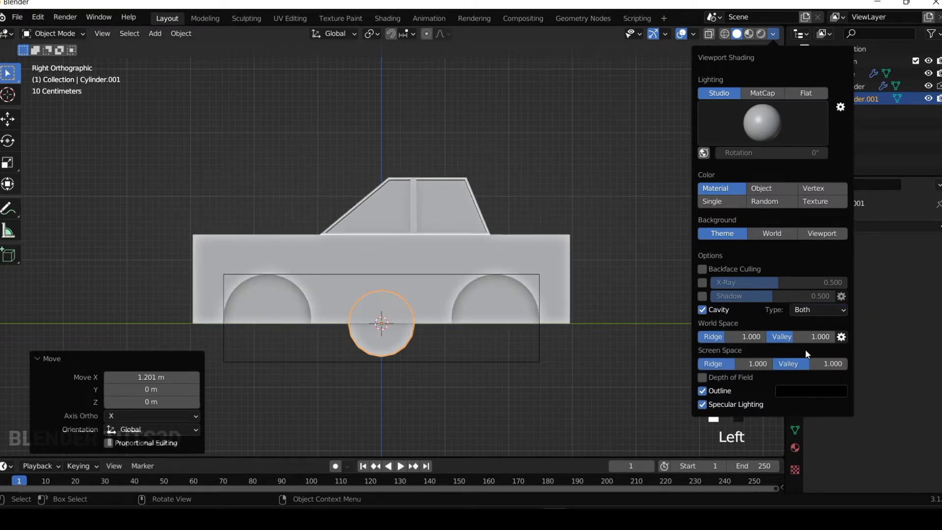
pyautogui.click(652, 240)
# Scale the wheel uniformly by 1.335 and move it about 1.78 m along negative Y into the front wheel arch
pyautogui.click(387, 340)
pyautogui.press('s')
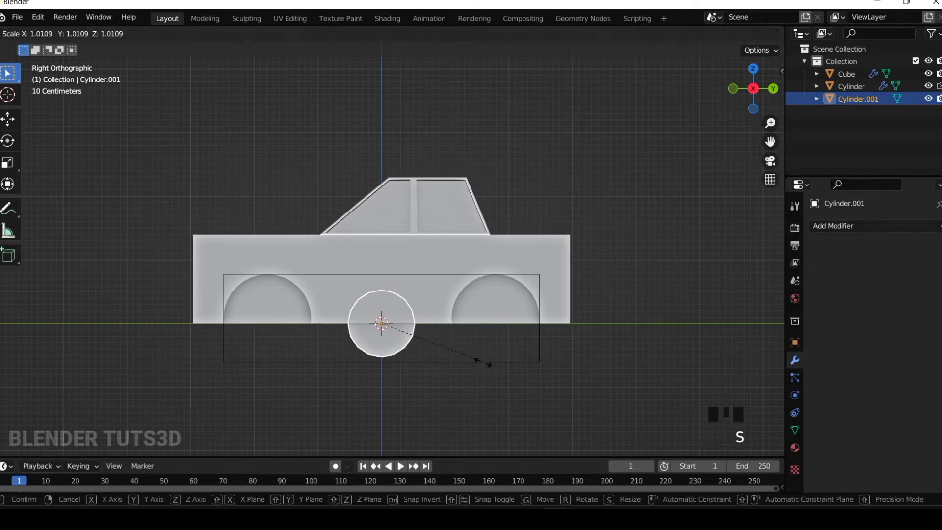
pyautogui.click(496, 375)
pyautogui.press('g')
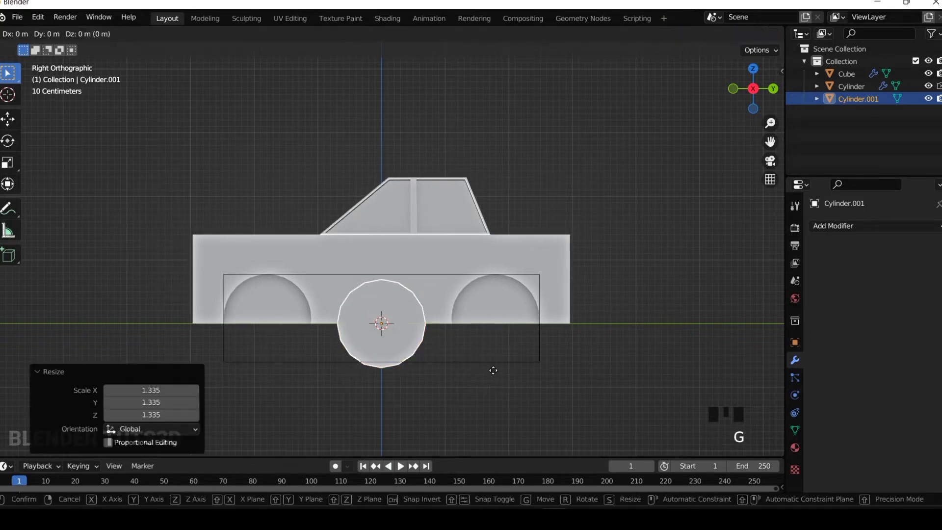
pyautogui.click(380, 369)
# Scale the front wheel uniformly by 0.919, raise it about 0.03 m along Z and nudge it along Y to fit the arch
pyautogui.press('s')
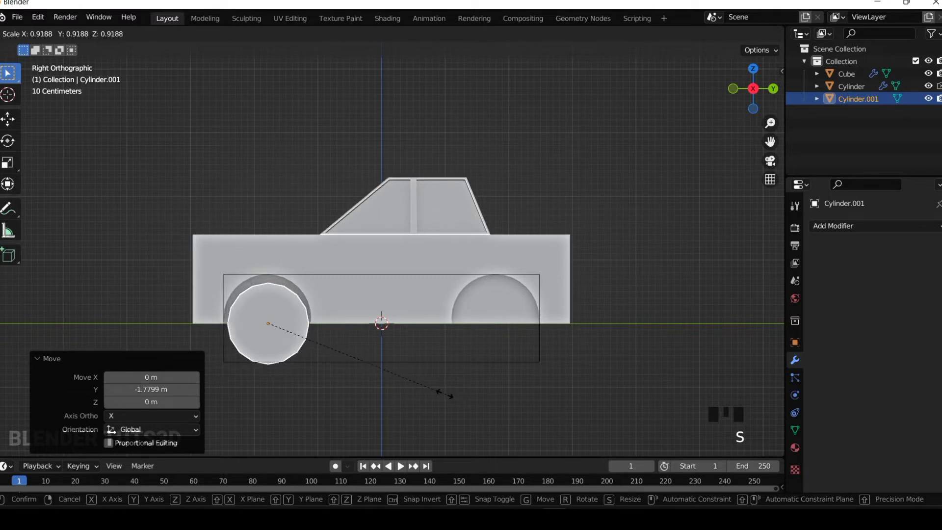
pyautogui.click(444, 394)
pyautogui.press('g')
pyautogui.press('z')
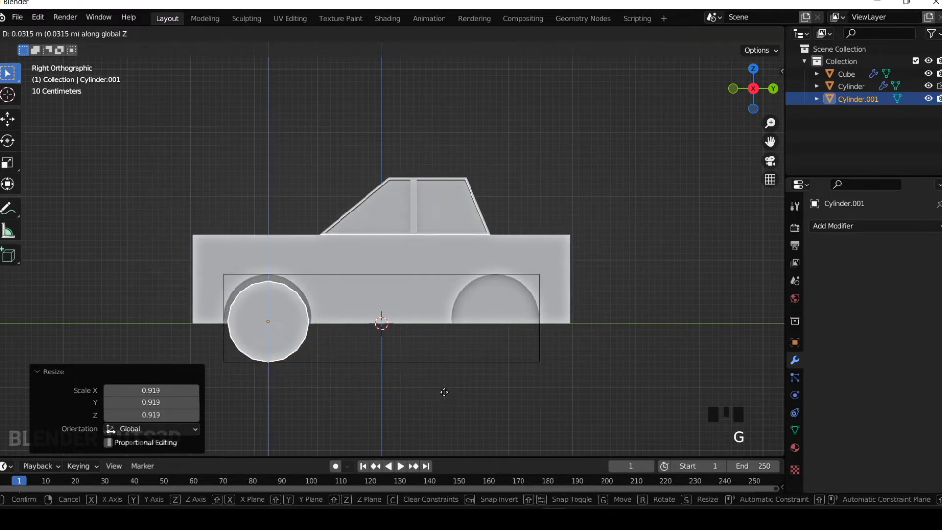
pyautogui.click(444, 391)
pyautogui.press('g')
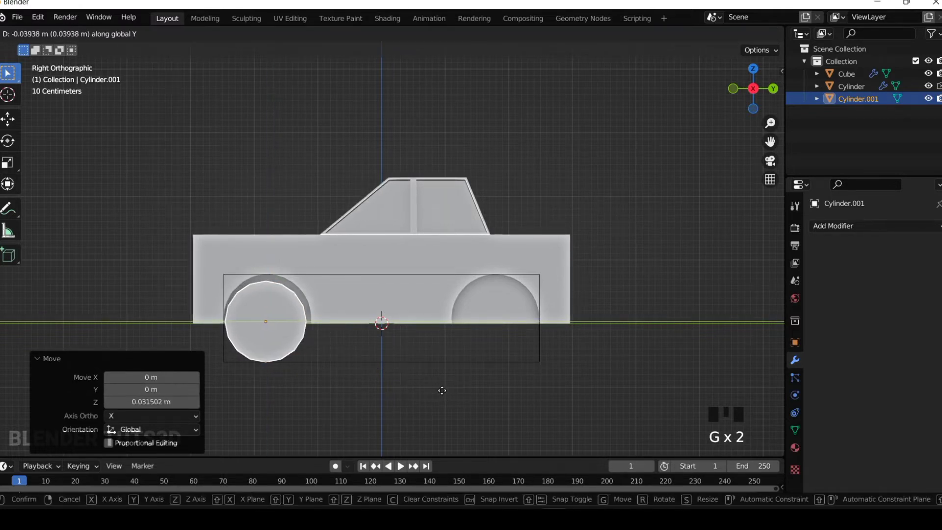
pyautogui.click(444, 390)
pyautogui.scroll(-3, 384, 370)
pyautogui.click(486, 312)
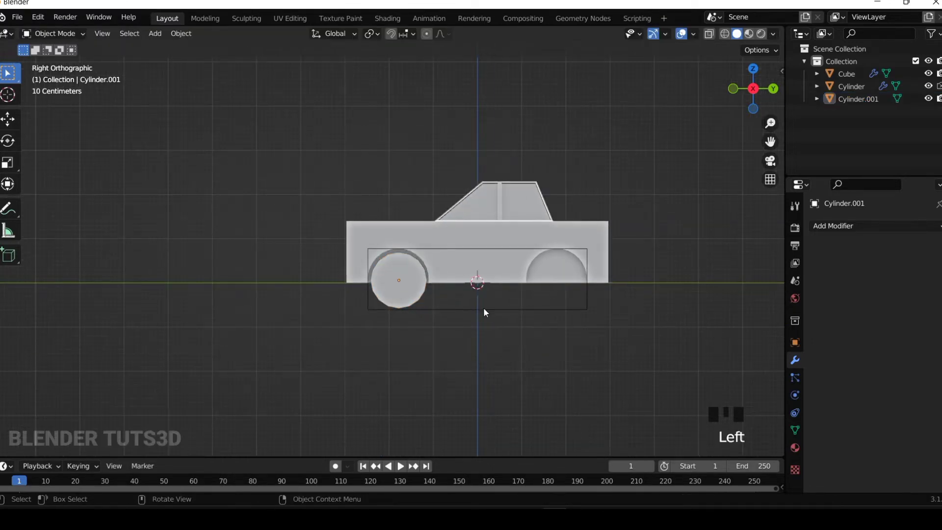
# In front view, apply all transforms to the front wheel
pyautogui.click(402, 285)
pyautogui.scroll(4, 451, 389)
pyautogui.scroll(-3, 451, 390)
pyautogui.moveTo(762, 98); pyautogui.dragTo(758, 88)
pyautogui.click(750, 92)
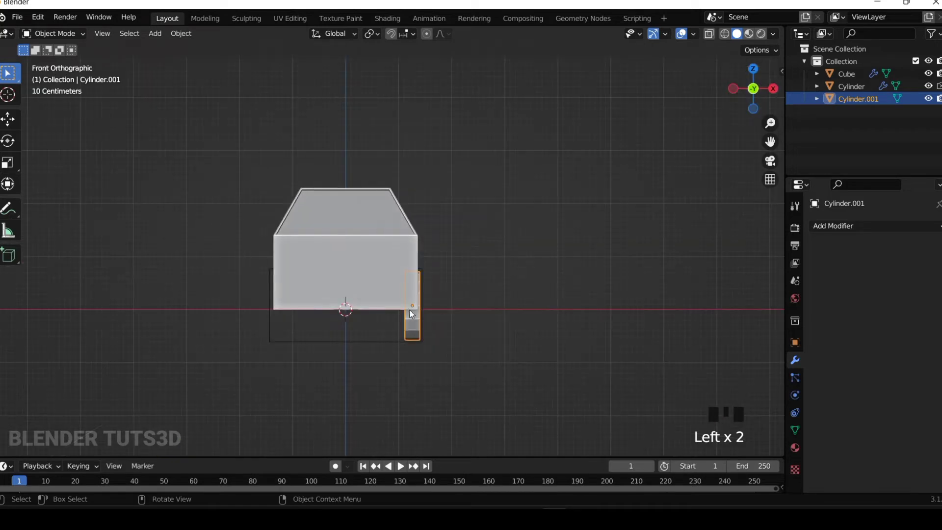
pyautogui.click(407, 320)
pyautogui.click(908, 232)
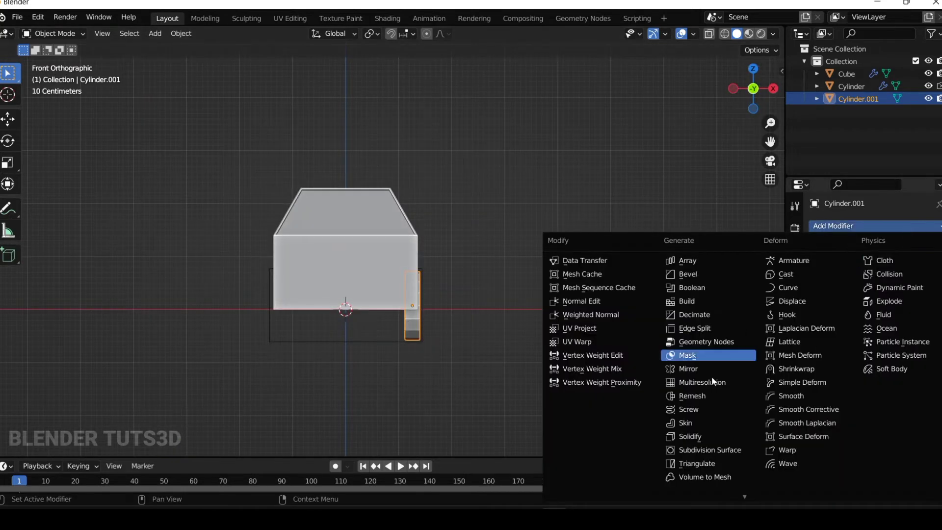
pyautogui.click(503, 217)
pyautogui.hotkey('ctrl', 'a')
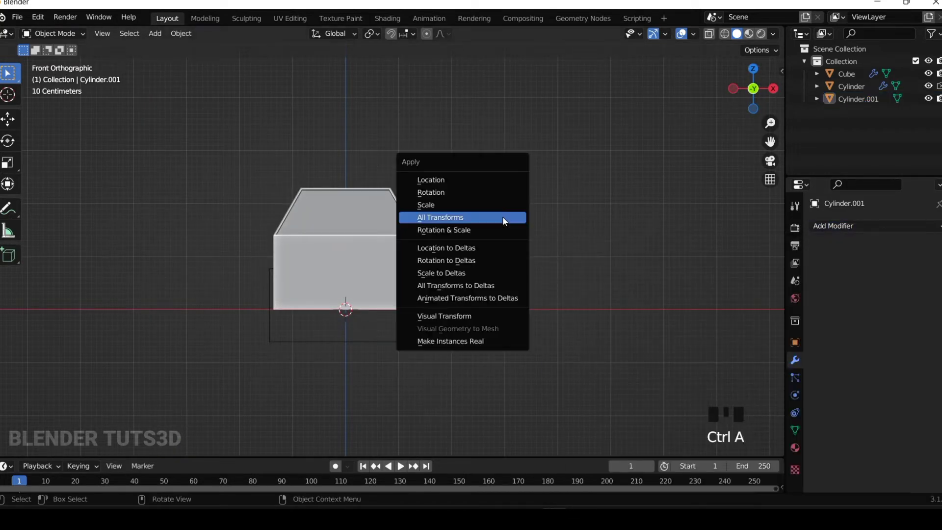
pyautogui.click(502, 216)
pyautogui.click(408, 325)
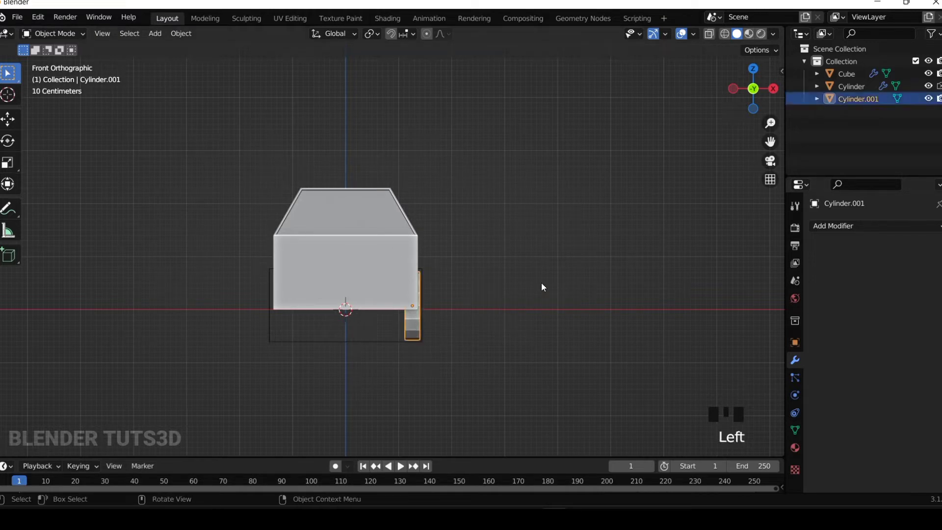
pyautogui.hotkey('ctrl', 'a')
pyautogui.click(541, 282)
# Add a Mirror modifier to the wheel with both the X and Y axes enabled
pyautogui.click(829, 228)
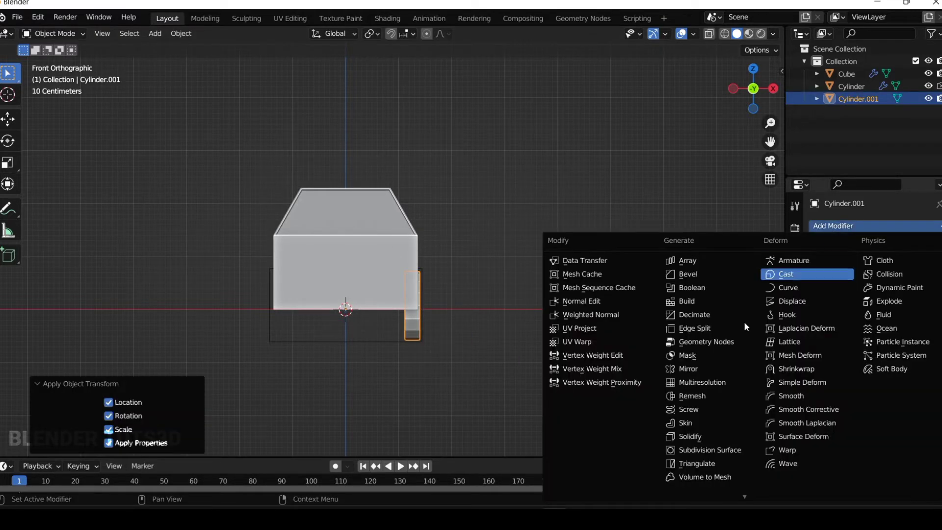
pyautogui.click(706, 368)
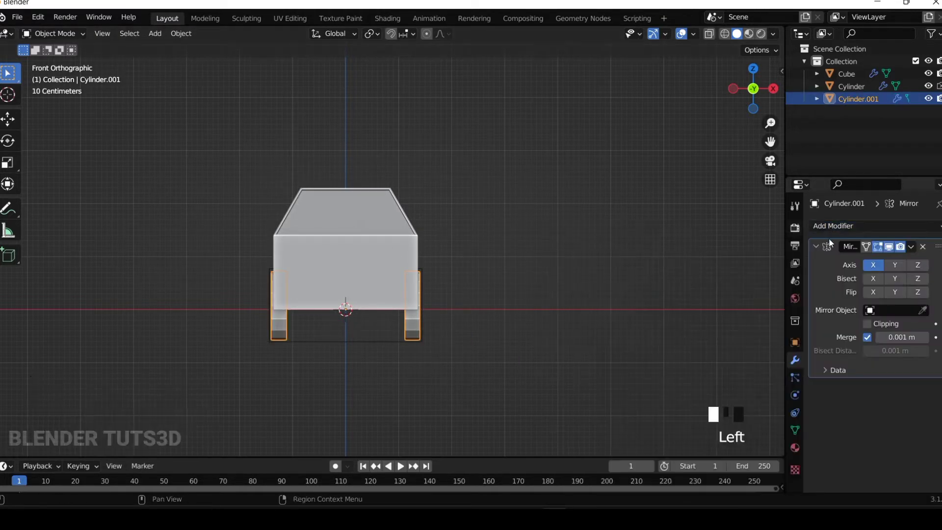
pyautogui.click(895, 265)
pyautogui.moveTo(344, 339); pyautogui.dragTo(453, 336, button='middle')
pyautogui.scroll(3, 454, 335)
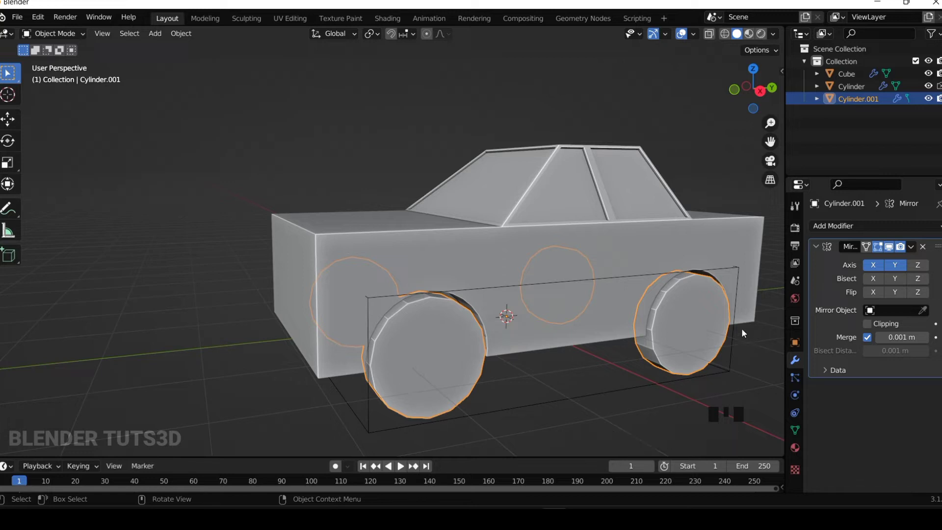
# Inset the front wheel's outer face by about 0.174 m and extrude it about 0.137 m inward to recess the rim
pyautogui.click(425, 359)
pyautogui.click(461, 367)
pyautogui.press('Tab')
pyautogui.click(432, 376)
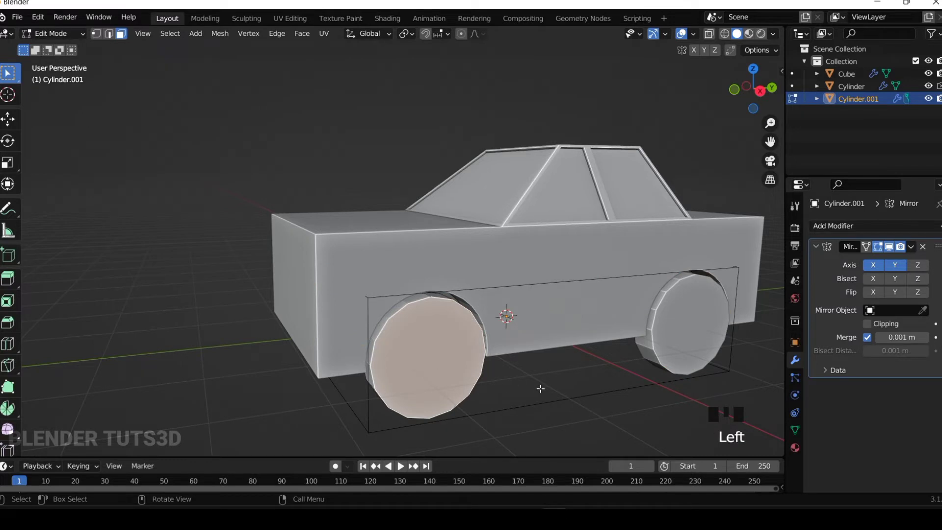
pyautogui.press('i')
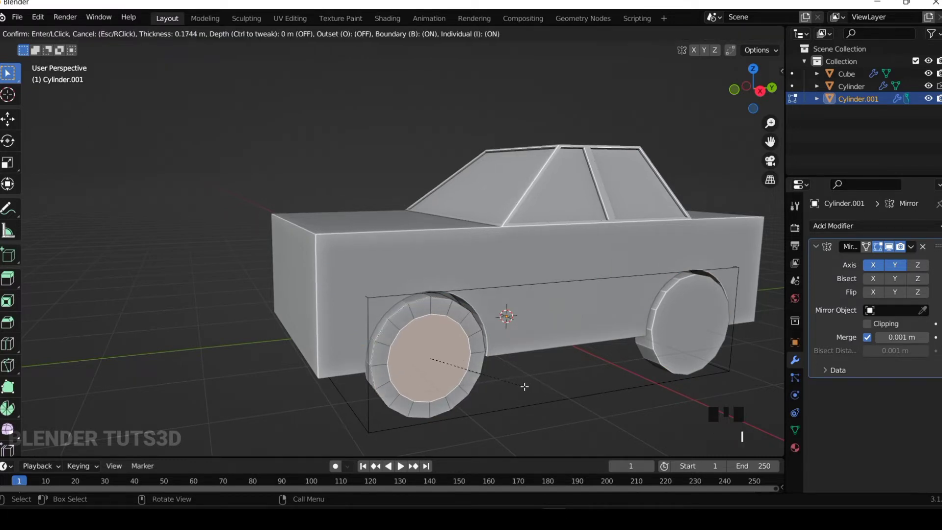
pyautogui.click(522, 385)
pyautogui.press('e')
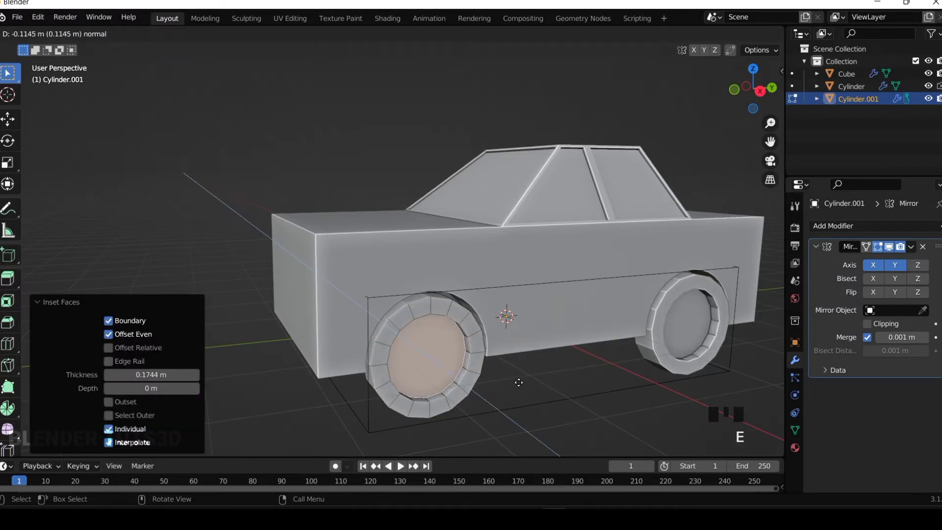
pyautogui.click(518, 382)
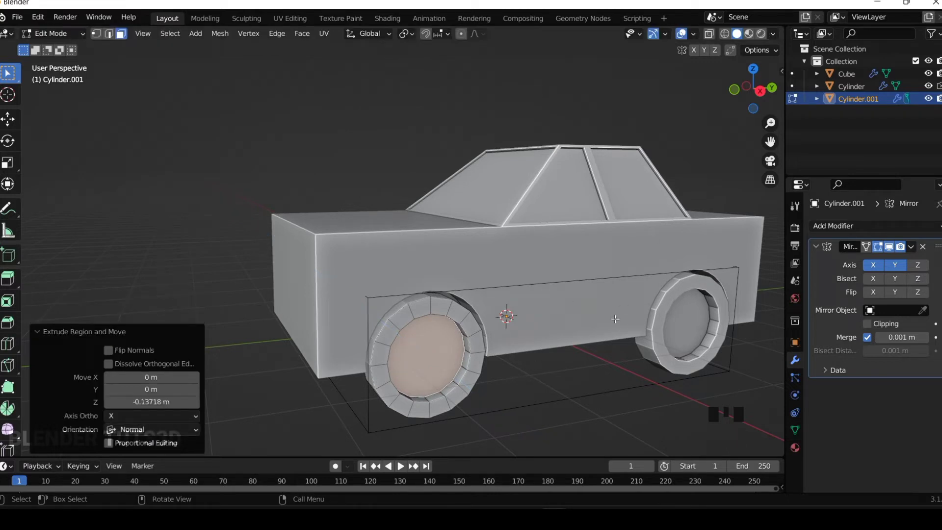
# Inset the recessed rim face by about 0.356 m and extrude the small centre face about 0.096 m outward as a hub
pyautogui.press('i')
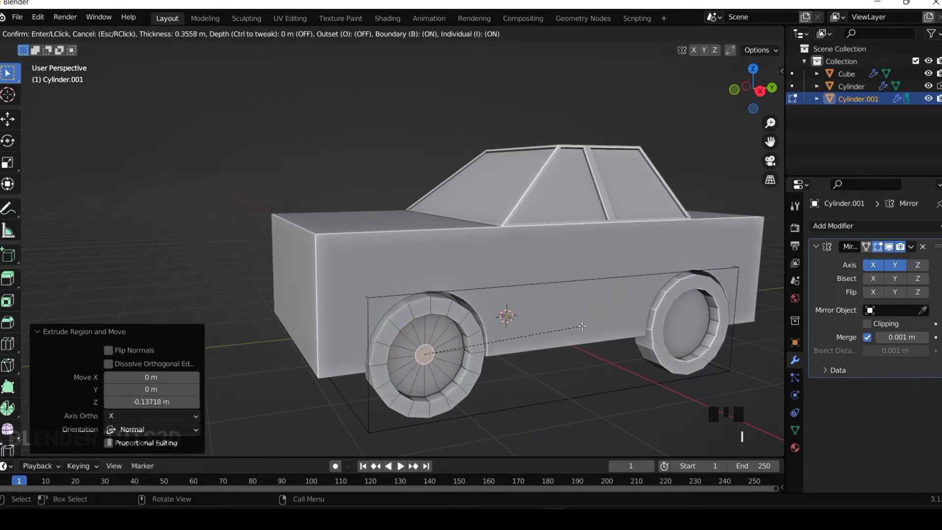
pyautogui.click(582, 326)
pyautogui.moveTo(752, 91); pyautogui.dragTo(743, 93)
pyautogui.press('e')
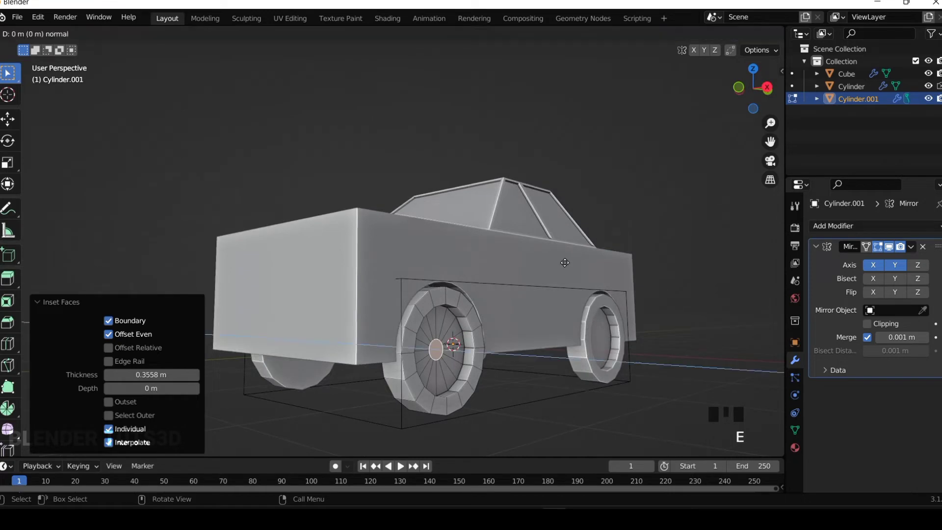
pyautogui.click(571, 263)
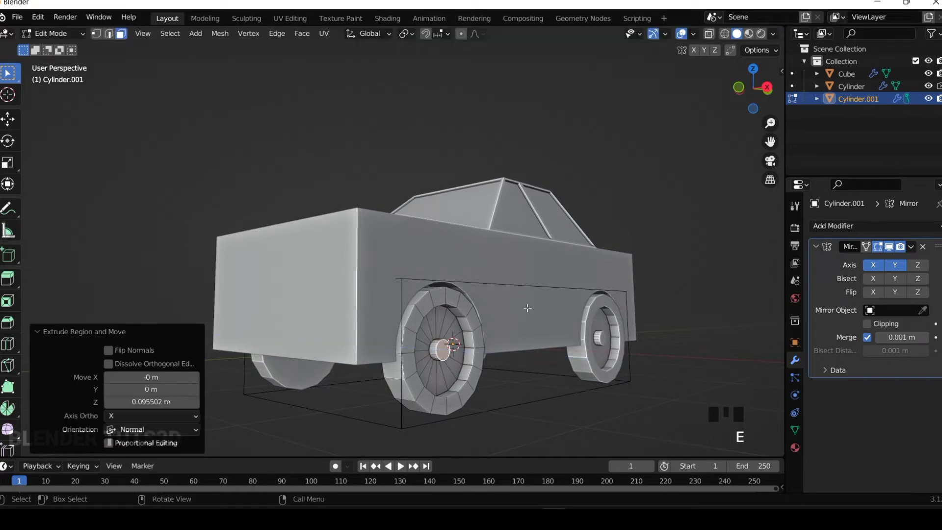
# Extrude eight alternating wedge faces around the wheel hub outward by about 0.03 m as spokes, and return to Object Mode
pyautogui.click(767, 86)
pyautogui.moveTo(771, 142); pyautogui.dragTo(638, 0)
pyautogui.scroll(5, 389, 349)
pyautogui.scroll(2, 388, 349)
pyautogui.click(454, 217)
pyautogui.keyDown('shift'); pyautogui.click(506, 226); pyautogui.keyUp('shift')
pyautogui.keyDown('shift'); pyautogui.click(563, 303); pyautogui.keyUp('shift')
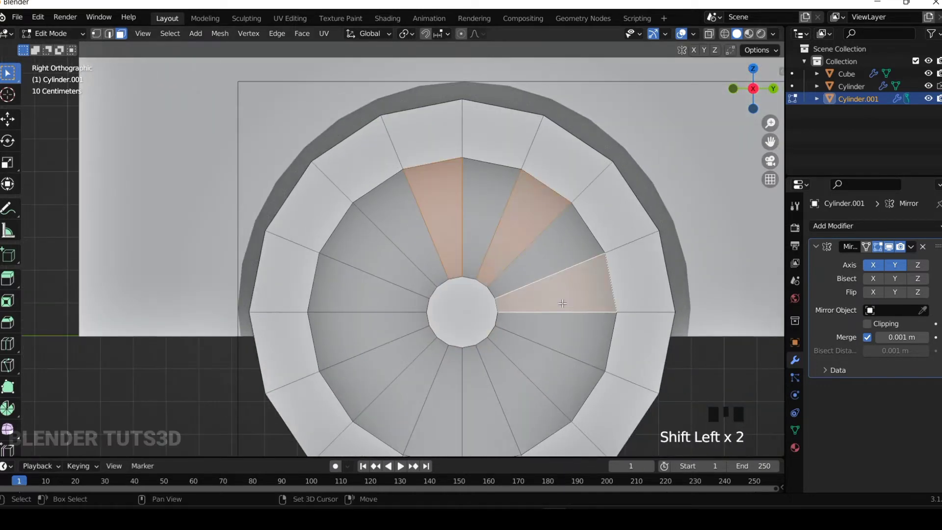
pyautogui.keyDown('shift'); pyautogui.click(535, 352); pyautogui.keyUp('shift')
pyautogui.keyDown('shift'); pyautogui.click(491, 398); pyautogui.keyUp('shift')
pyautogui.keyDown('shift'); pyautogui.click(407, 388); pyautogui.keyUp('shift')
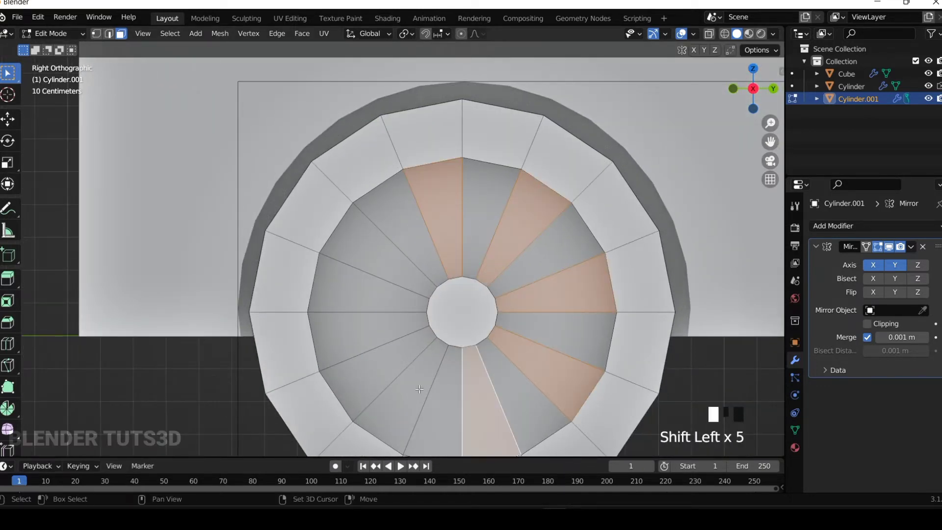
pyautogui.keyDown('shift'); pyautogui.click(373, 329); pyautogui.keyUp('shift')
pyautogui.keyDown('shift'); pyautogui.click(377, 264); pyautogui.keyUp('shift')
pyautogui.moveTo(742, 95); pyautogui.dragTo(663, 273)
pyautogui.press('e')
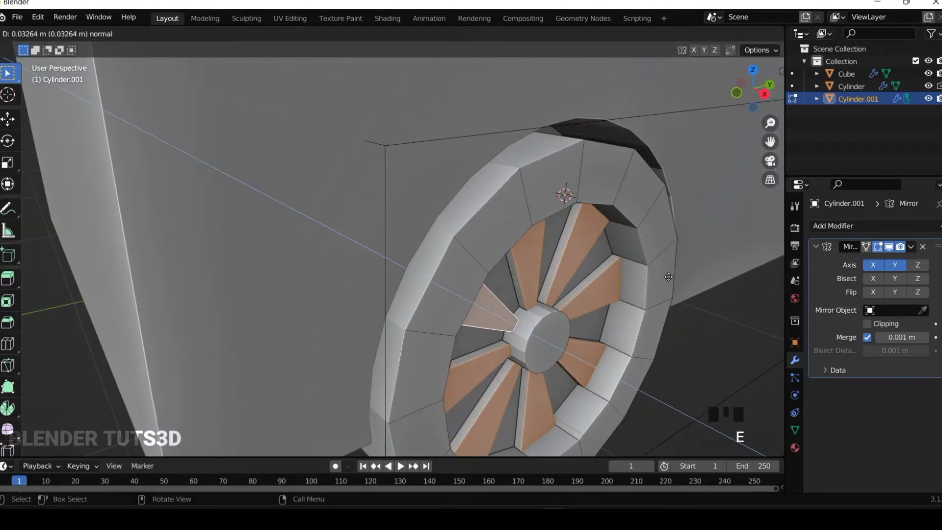
pyautogui.click(670, 279)
pyautogui.press('Tab')
pyautogui.scroll(-5, 669, 351)
pyautogui.click(660, 316)
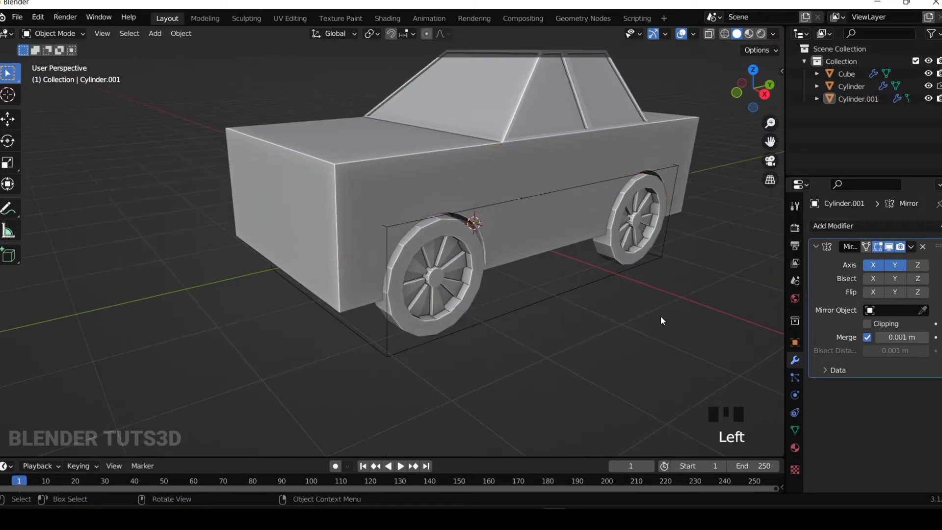
# In Edit Mode of the car body, select the hood's front top edge and scale it by 0.928 along X
pyautogui.scroll(-4, 568, 368)
pyautogui.scroll(4, 503, 372)
pyautogui.scroll(-4, 502, 372)
pyautogui.press('Tab')
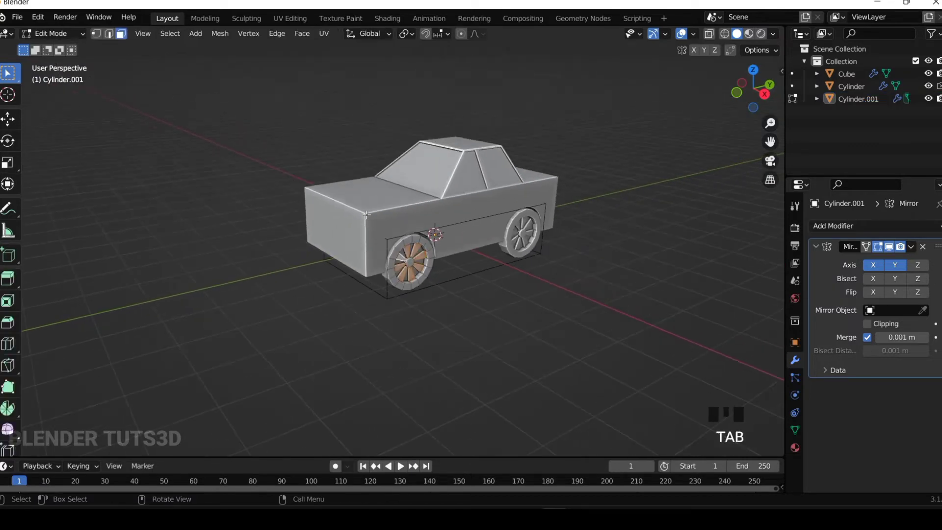
pyautogui.click(109, 35)
pyautogui.scroll(2, 352, 194)
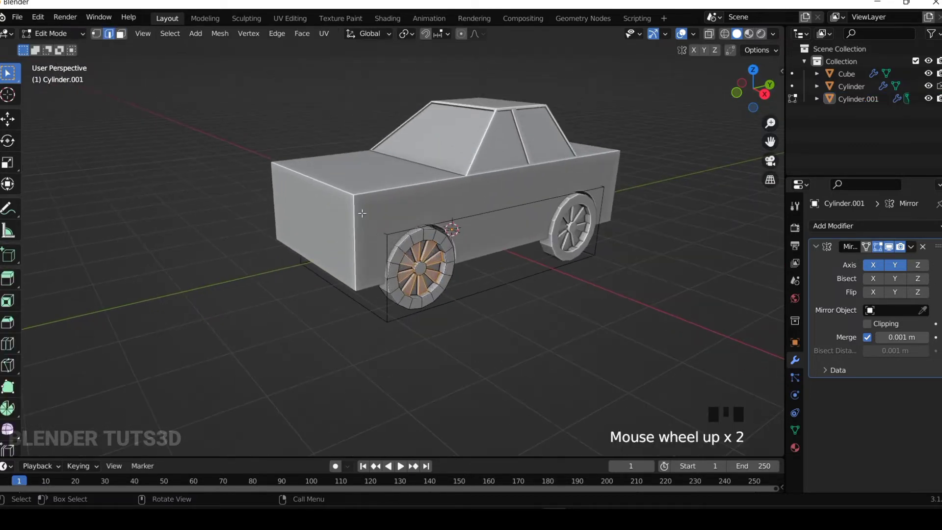
pyautogui.press('Tab')
pyautogui.click(376, 212)
pyautogui.press('Tab')
pyautogui.click(322, 183)
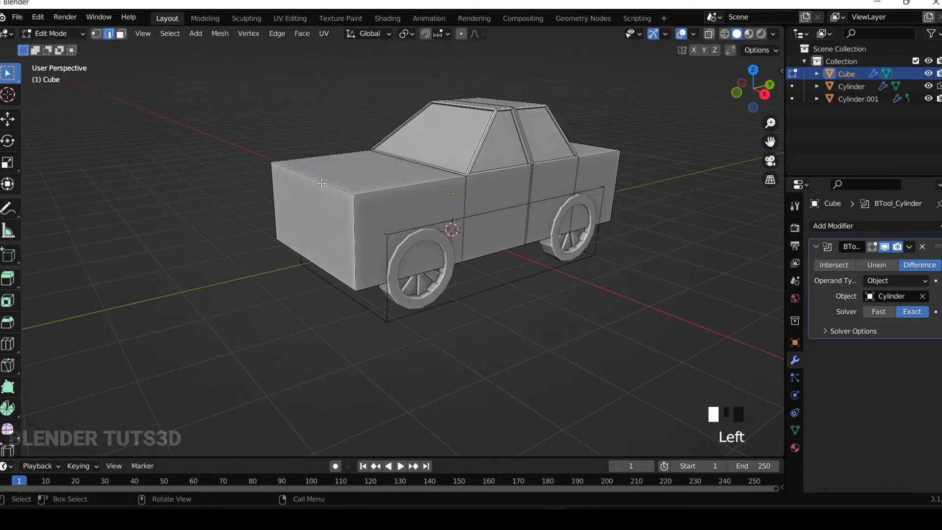
pyautogui.click(735, 92)
pyautogui.press('s')
pyautogui.press('x')
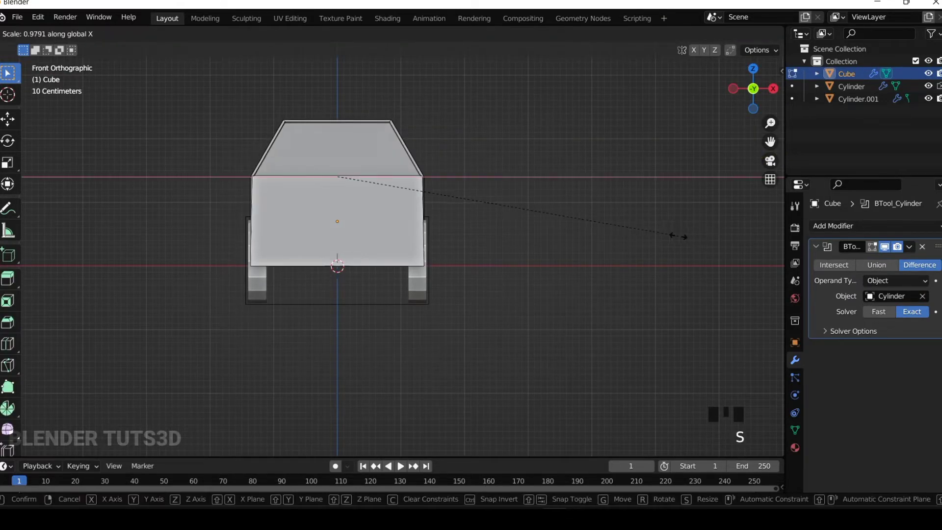
pyautogui.click(664, 233)
# Lower the hood's front top edge along Z to slope the hood, and return to Object Mode
pyautogui.press('g')
pyautogui.press('z')
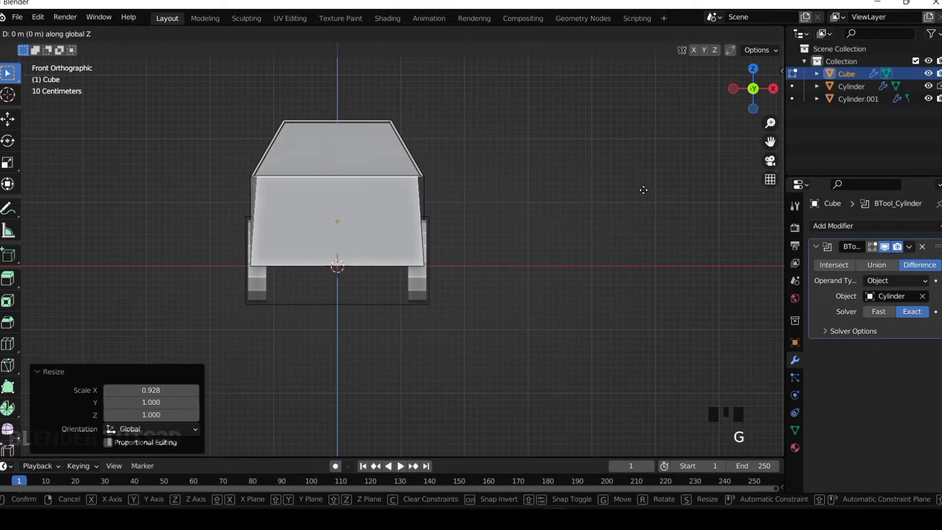
pyautogui.click(642, 206)
pyautogui.press('Tab')
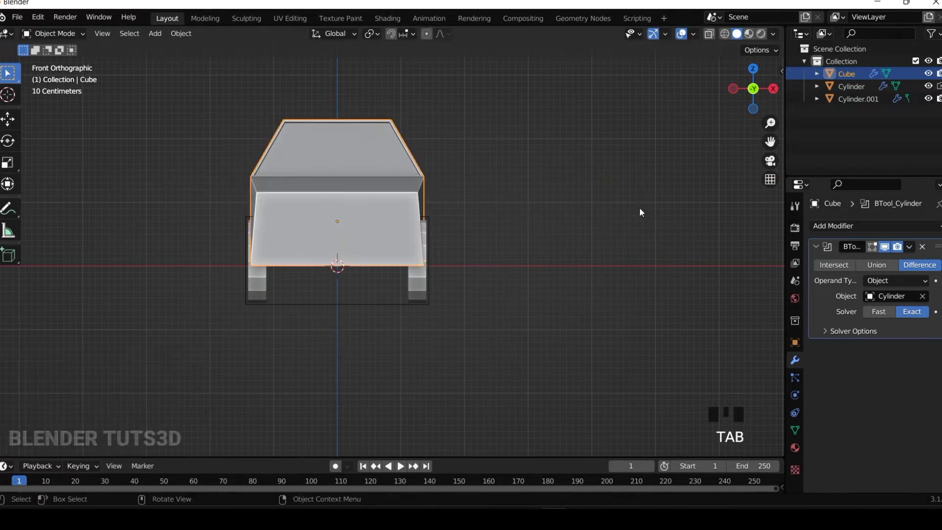
pyautogui.moveTo(752, 96); pyautogui.dragTo(672, 112)
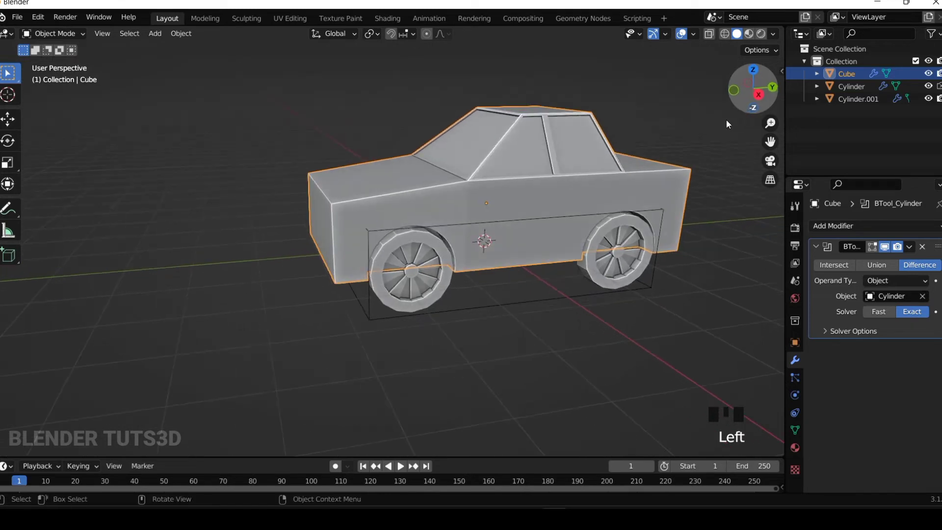
# Scale the whole car body by 0.889 along Z
pyautogui.scroll(-3, 525, 225)
pyautogui.click(496, 223)
pyautogui.scroll(-2, 553, 214)
pyautogui.click(582, 223)
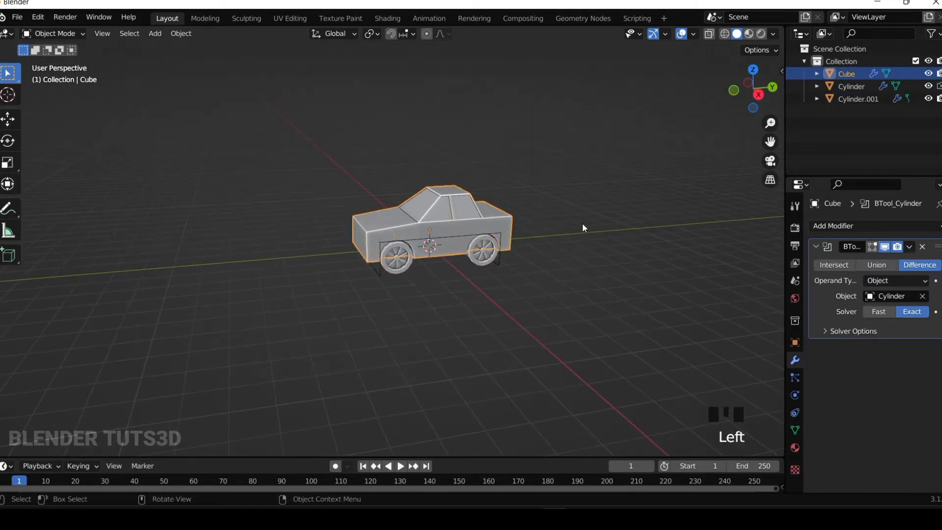
pyautogui.scroll(3, 582, 223)
pyautogui.click(638, 98)
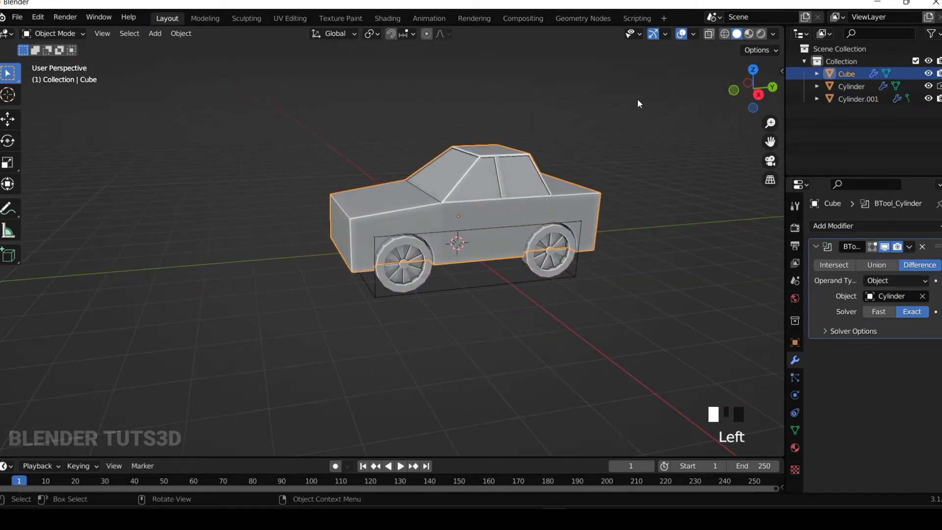
pyautogui.click(514, 169)
pyautogui.press('s')
pyautogui.press('z')
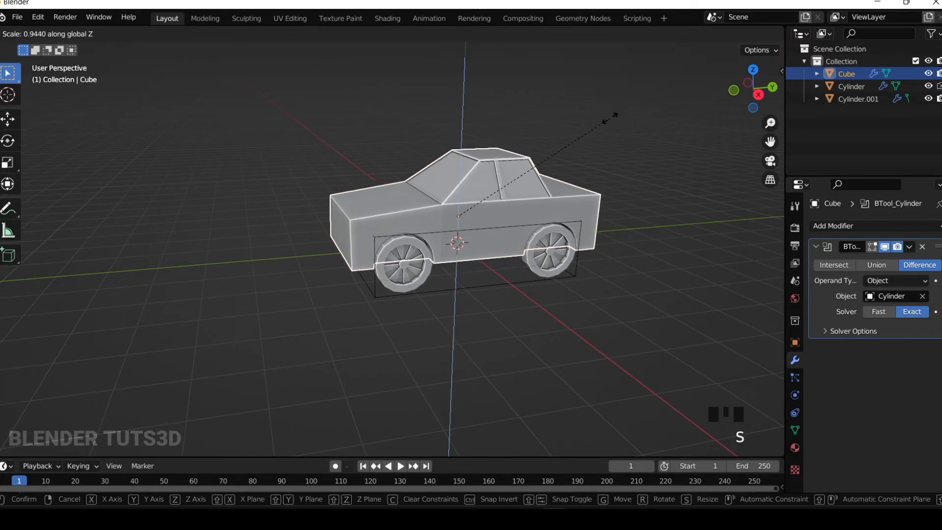
pyautogui.click(603, 122)
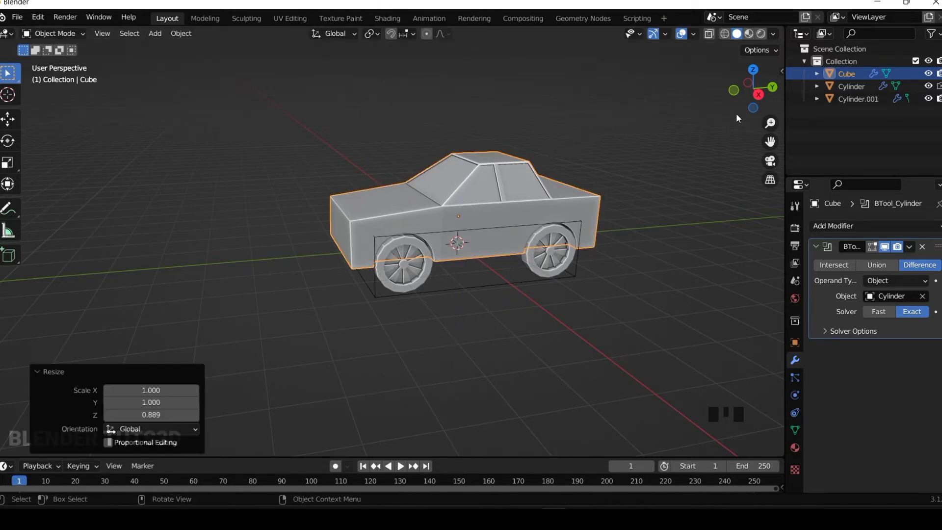
# Examine the car's proportions from the right side and in perspective with nothing selected
pyautogui.click(759, 97)
pyautogui.scroll(2, 581, 192)
pyautogui.scroll(3, 581, 193)
pyautogui.scroll(-3, 519, 383)
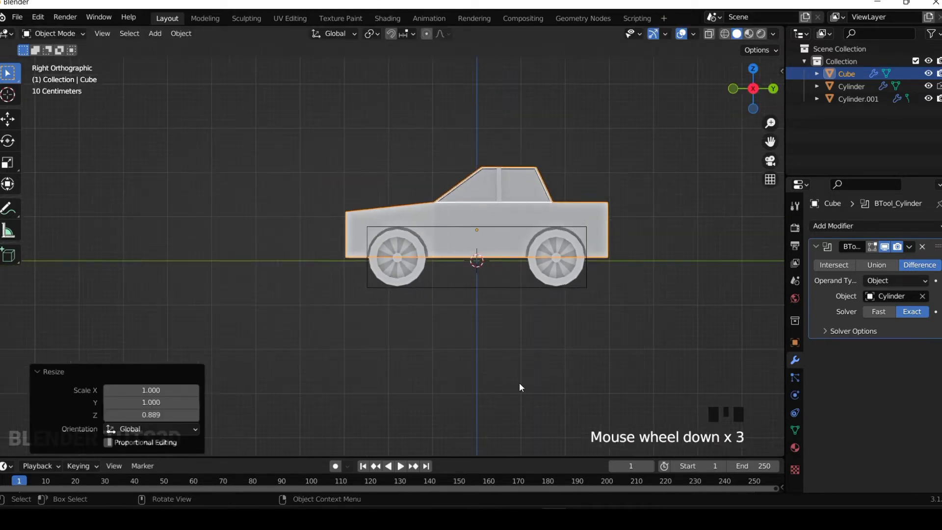
pyautogui.click(519, 383)
pyautogui.moveTo(753, 87); pyautogui.dragTo(805, 121)
pyautogui.click(594, 269)
pyautogui.scroll(3, 461, 235)
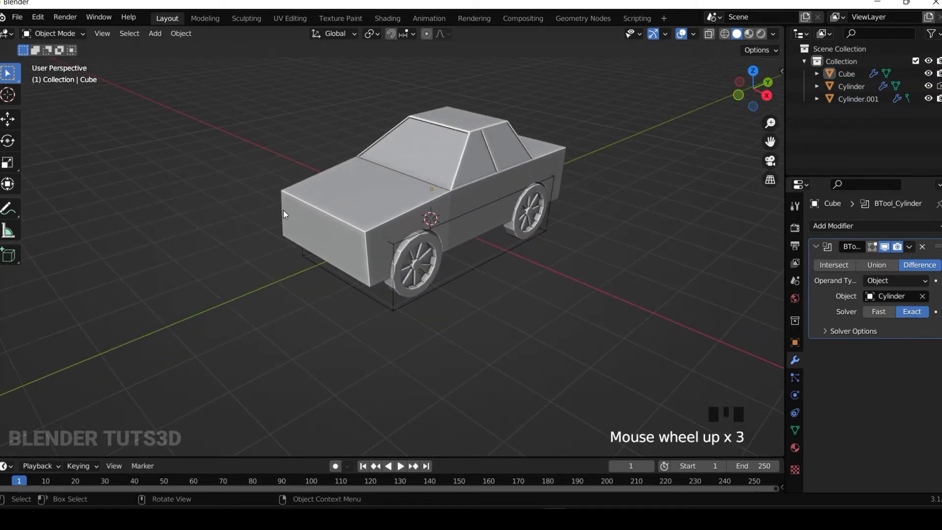
# Add a 16-vertex cylinder for the headlight and scale it uniformly to 0.069 in the front view
pyautogui.click(743, 96)
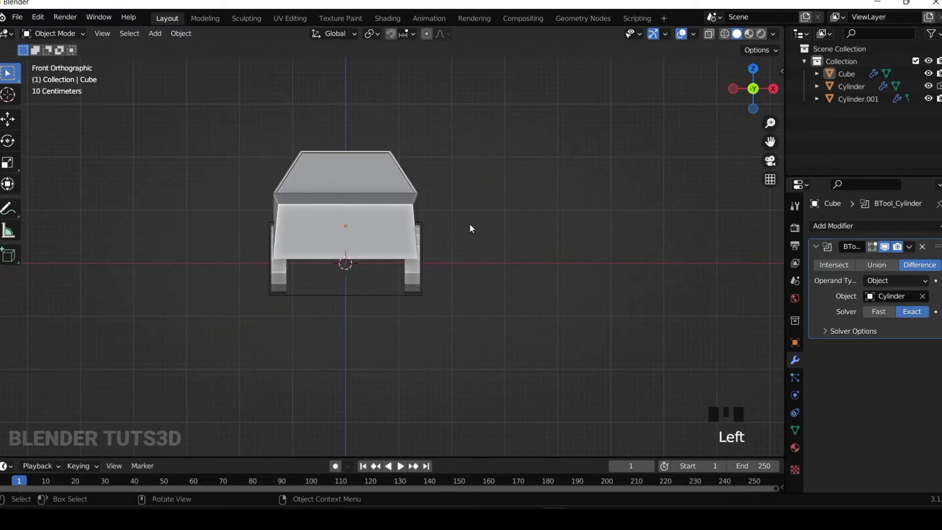
pyautogui.hotkey('shift', 'a')
pyautogui.moveTo(491, 211)
pyautogui.click(547, 273)
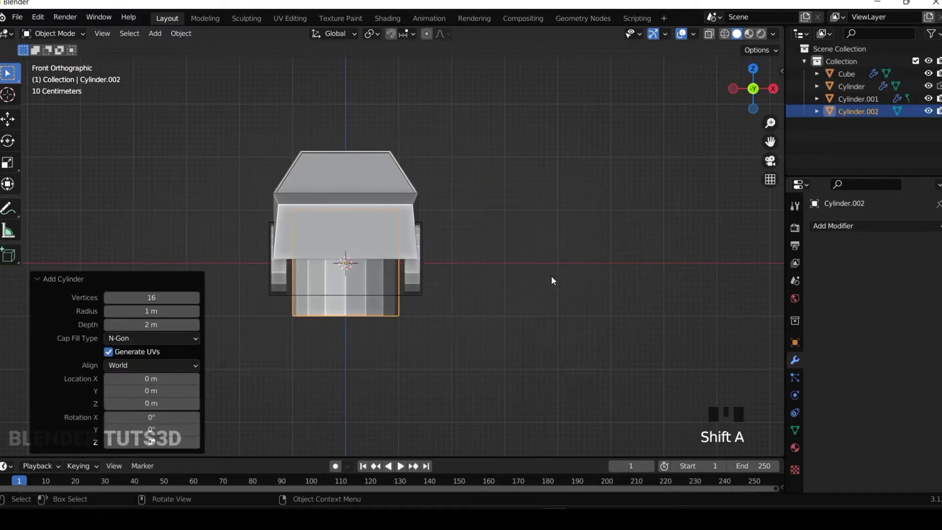
pyautogui.scroll(1, 546, 310)
pyautogui.press('s')
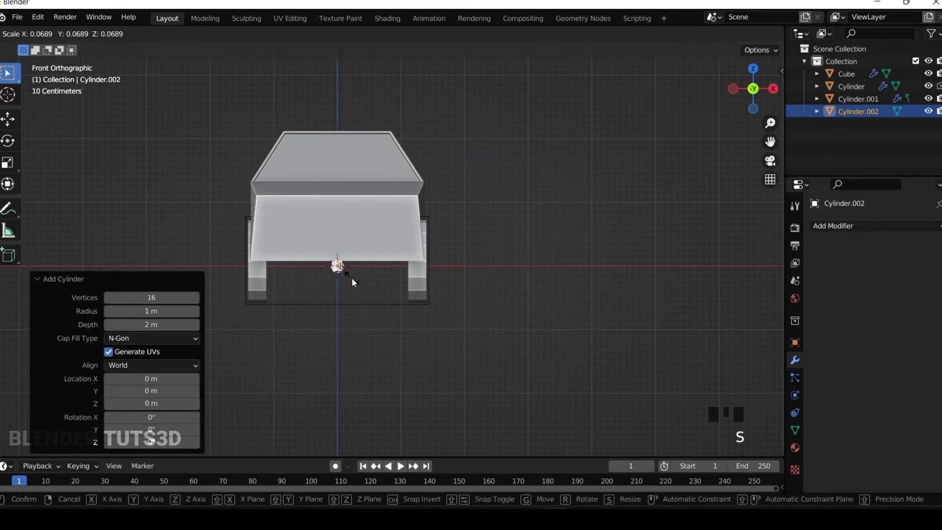
pyautogui.click(352, 278)
# Rotate the small cylinder 90° about Y and 90° about Z so its round face points to the front
pyautogui.write('ry9')
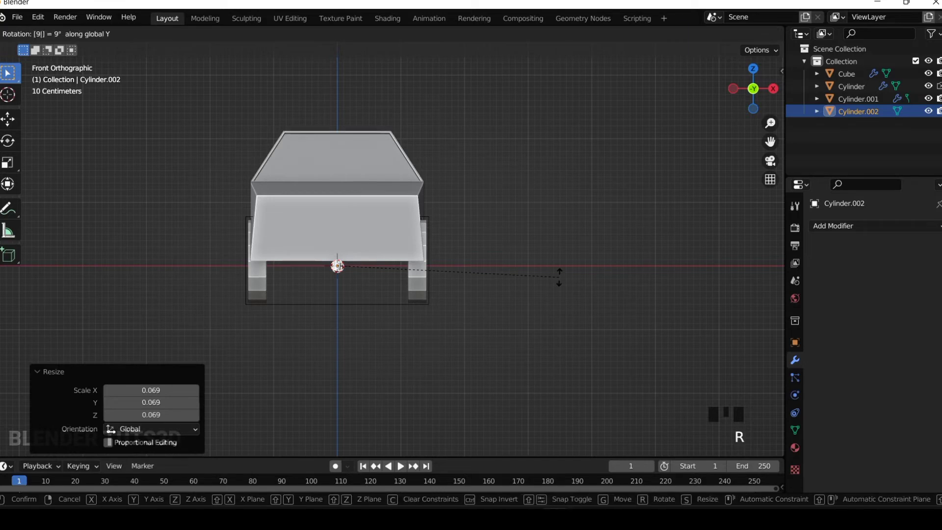
pyautogui.write('0')
pyautogui.press('Return')
pyautogui.scroll(8, 412, 270)
pyautogui.scroll(-4, 690, 339)
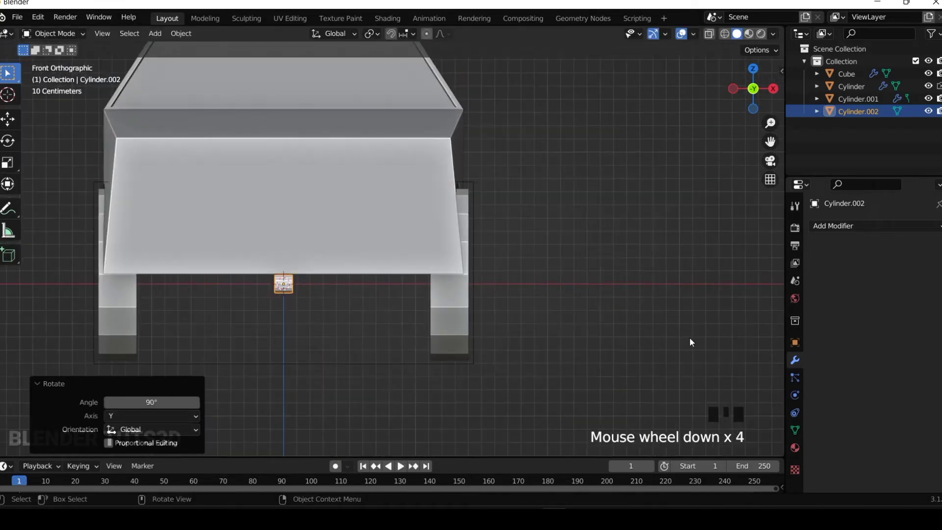
pyautogui.write('rz')
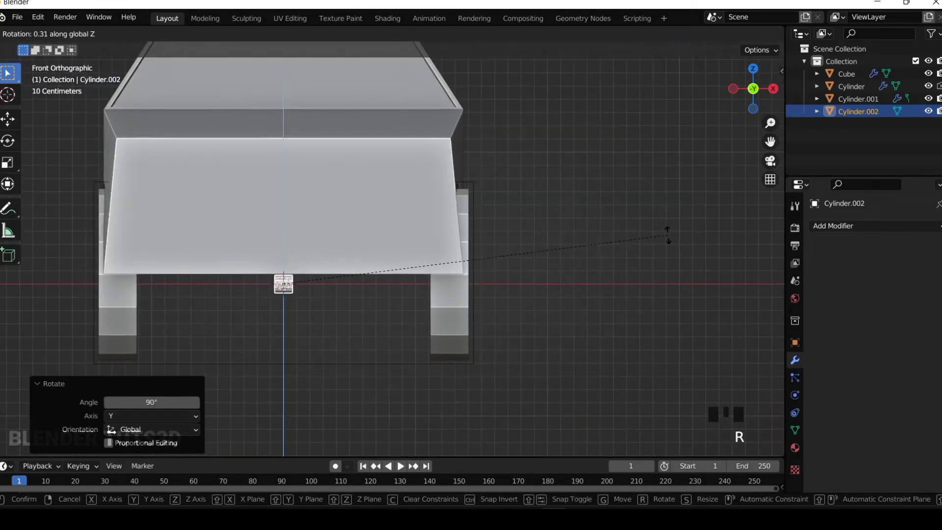
pyautogui.write('90')
pyautogui.press('Return')
# Move the headlight cylinder about 1.13 m along X and 0.96 m along Z to the hood's upper corner, and scale it by 1.12
pyautogui.scroll(2, 304, 315)
pyautogui.scroll(-3, 275, 318)
pyautogui.press('g')
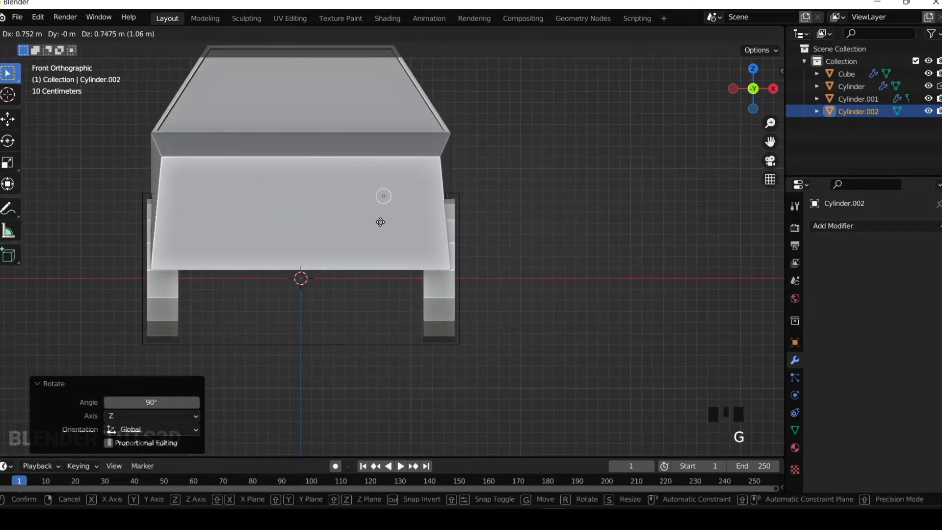
pyautogui.click(401, 213)
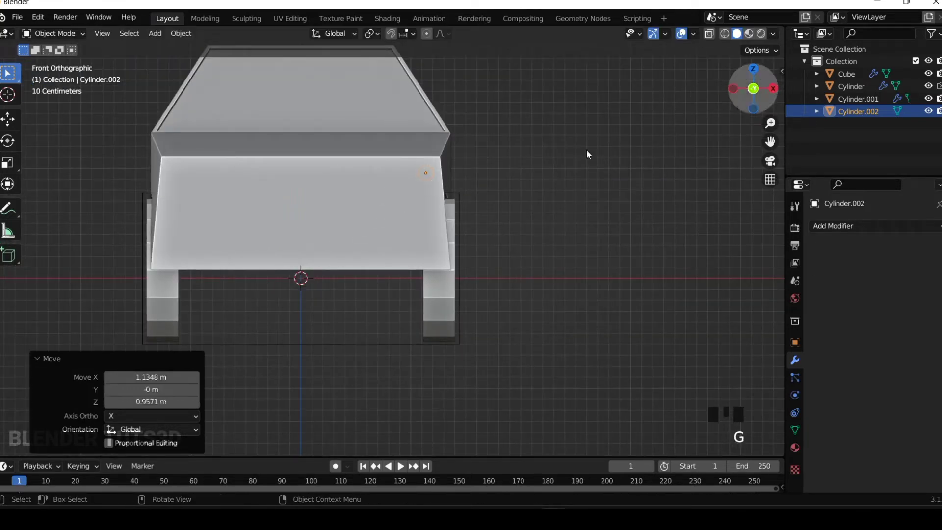
pyautogui.press('s')
pyautogui.click(517, 161)
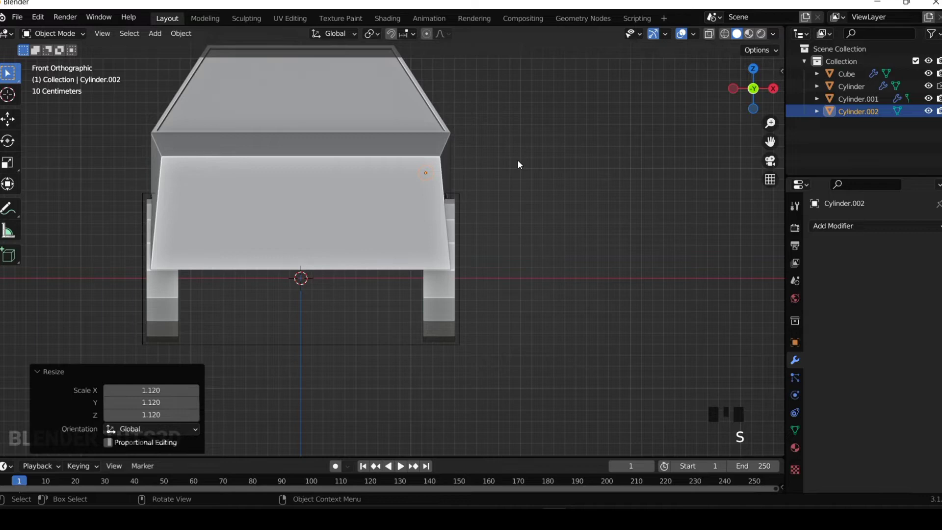
# In the side view, move the headlight about 2.91 m along negative Y onto the car's front face, and deselect it
pyautogui.click(769, 89)
pyautogui.scroll(-2, 616, 190)
pyautogui.press('g')
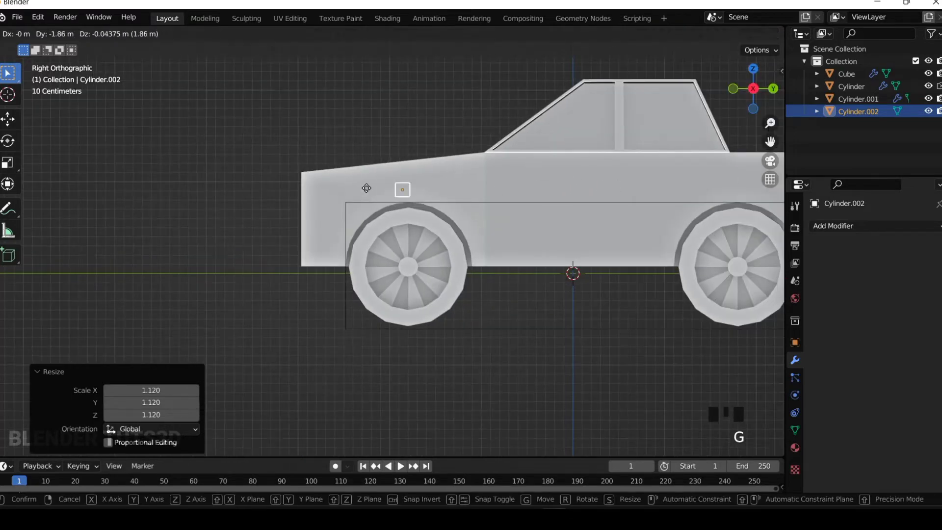
pyautogui.click(347, 186)
pyautogui.scroll(-2, 338, 137)
pyautogui.click(337, 127)
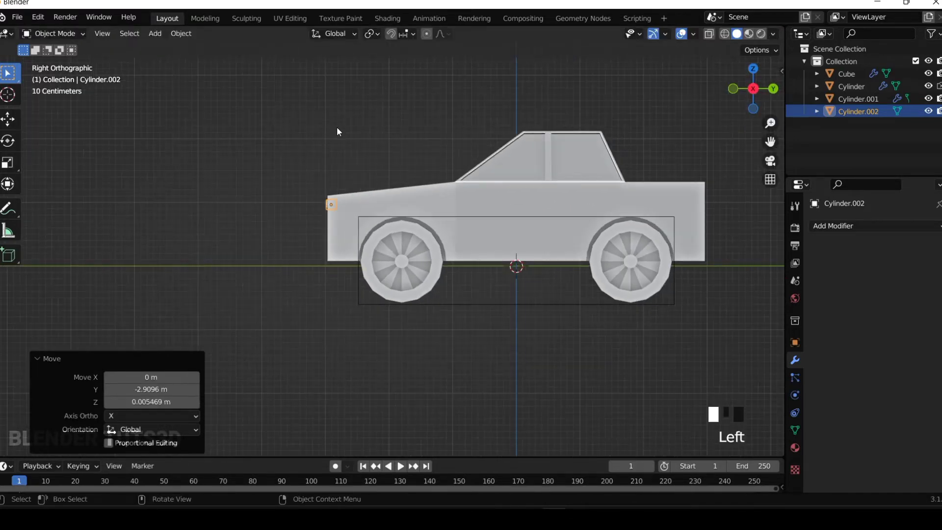
# Apply all transforms to the headlight cylinder and mirror it across X with a Mirror modifier
pyautogui.click(733, 89)
pyautogui.scroll(4, 481, 224)
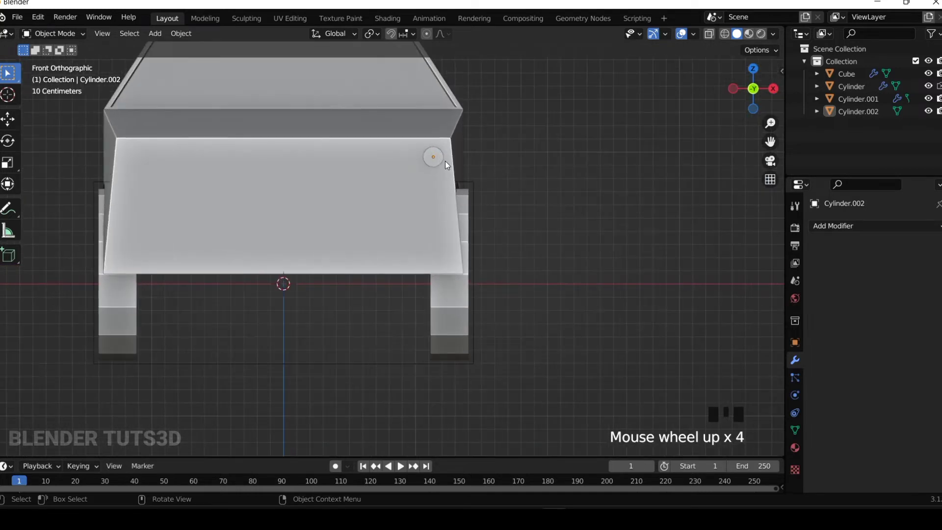
pyautogui.click(433, 156)
pyautogui.hotkey('ctrl', 'a')
pyautogui.click(538, 183)
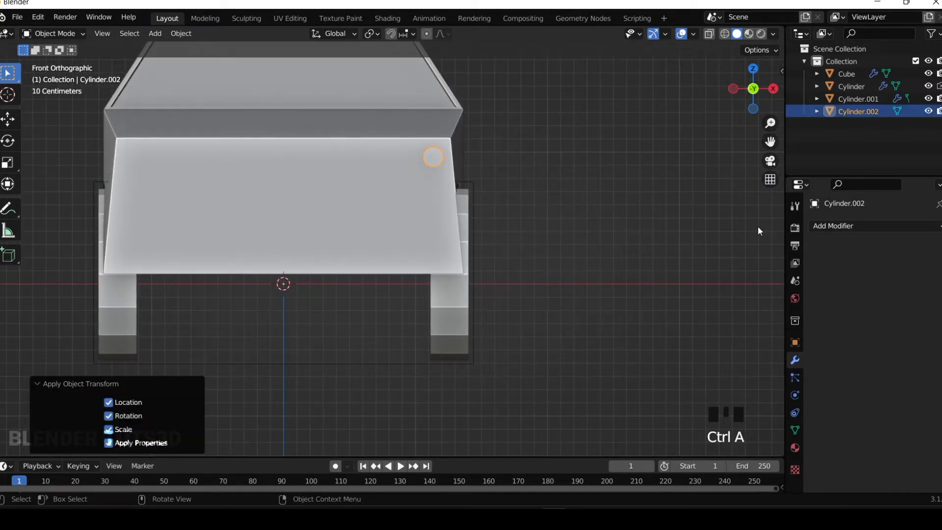
pyautogui.click(822, 225)
pyautogui.click(699, 369)
pyautogui.click(582, 255)
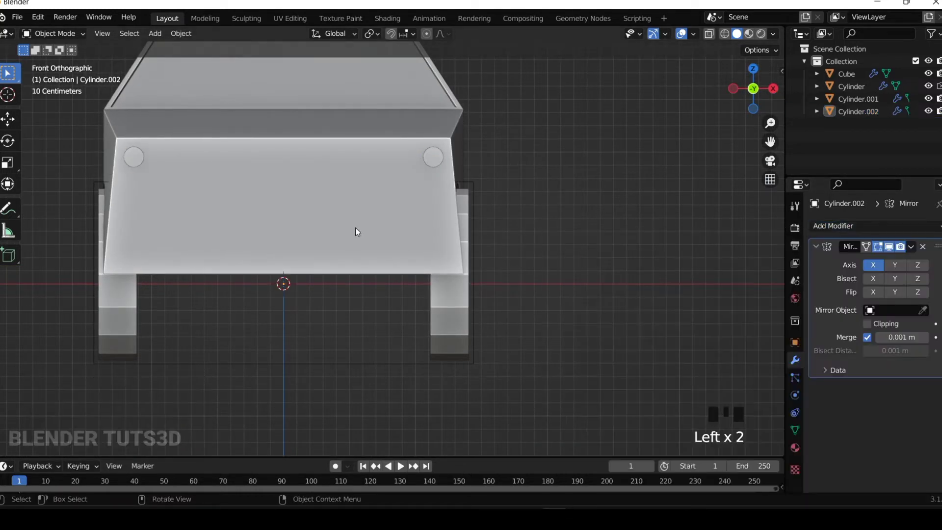
# Add a cube for the bumper, scale it uniformly by 0.130 and 0.752, and stretch it by about 14.28 along X
pyautogui.hotkey('shift', 'a')
pyautogui.moveTo(474, 171)
pyautogui.click(526, 184)
pyautogui.scroll(-4, 512, 287)
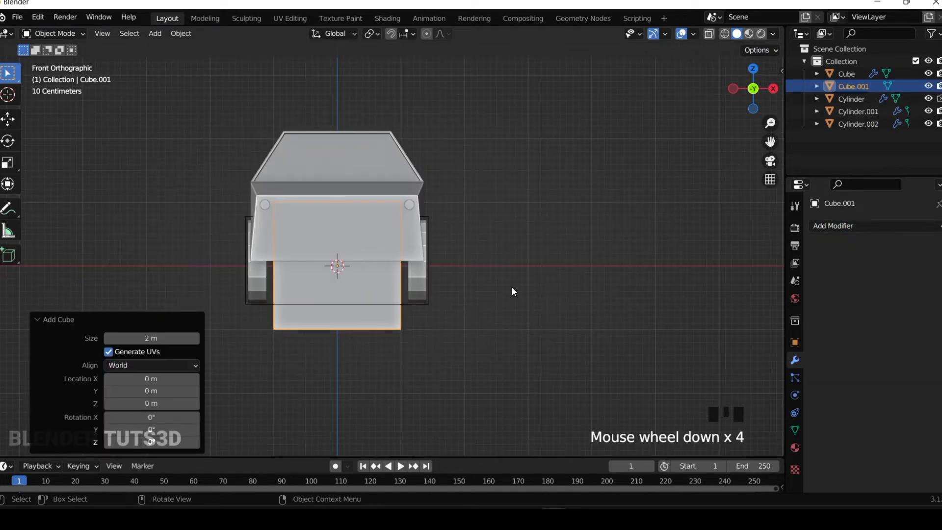
pyautogui.press('s')
pyautogui.click(426, 273)
pyautogui.press('s')
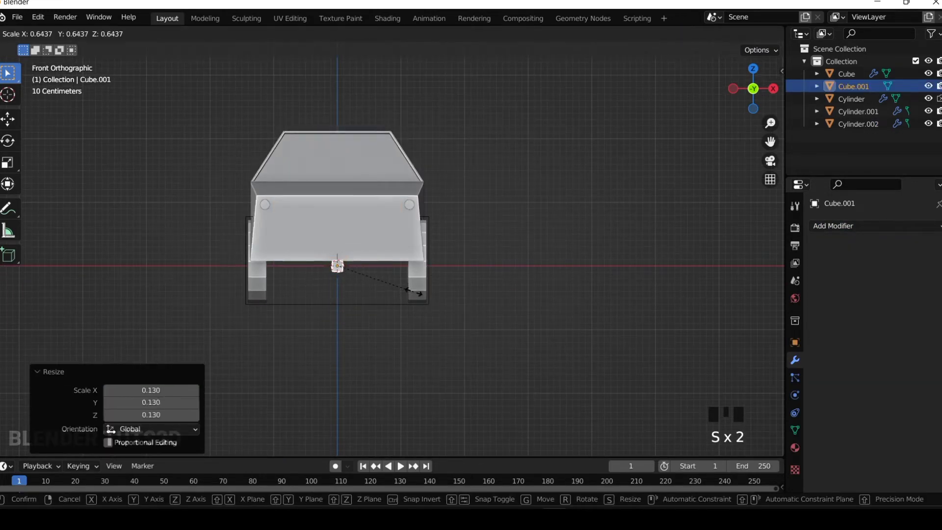
pyautogui.click(423, 284)
pyautogui.press('s')
pyautogui.press('x')
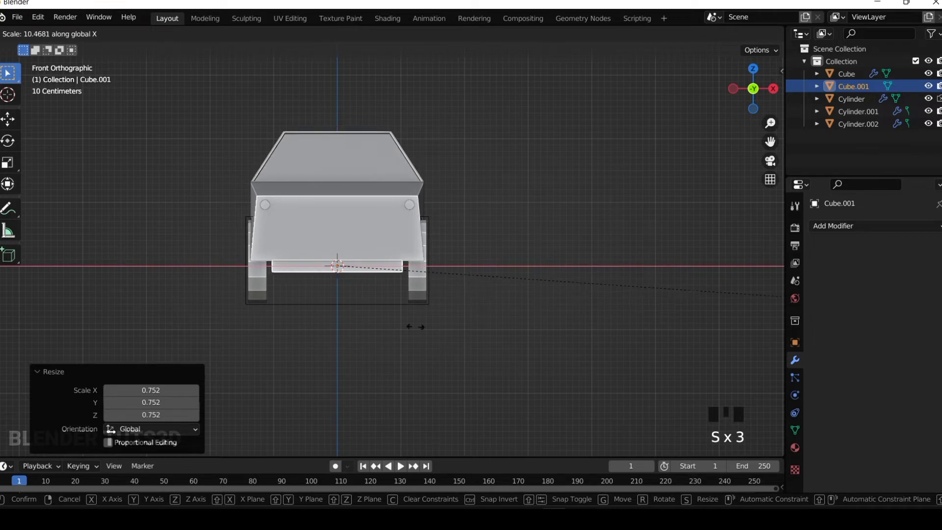
pyautogui.click(795, 309)
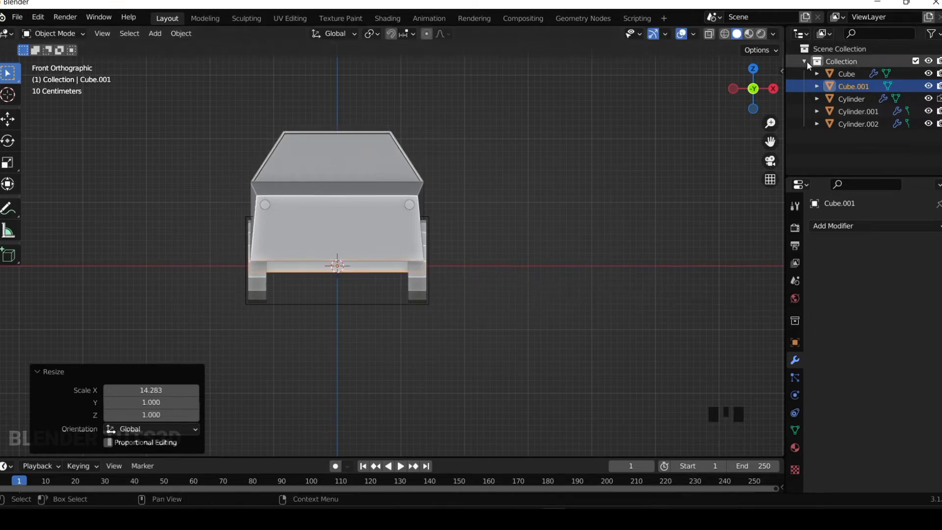
# In the side view, move the bumper about 2.93 m along negative Y and 0.14 m up to the lower front edge
pyautogui.click(774, 88)
pyautogui.scroll(3, 458, 281)
pyautogui.scroll(-1, 568, 291)
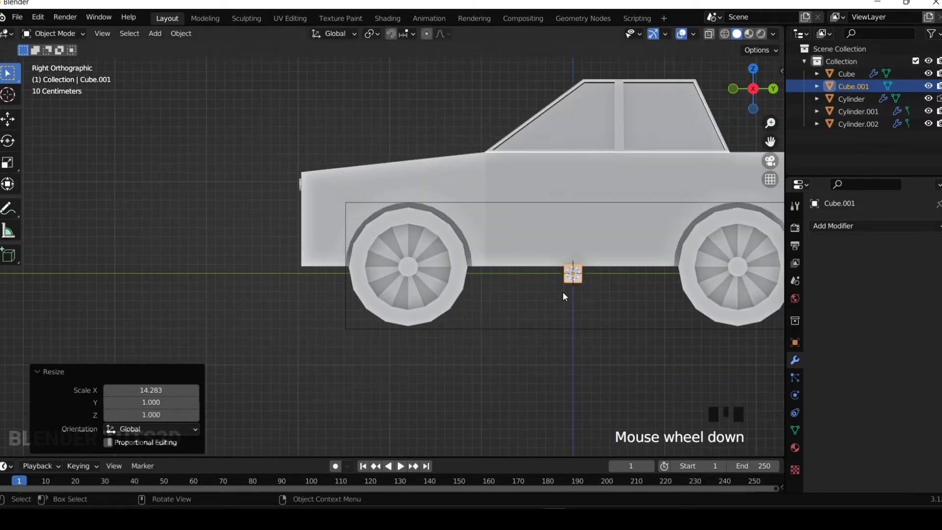
pyautogui.press('g')
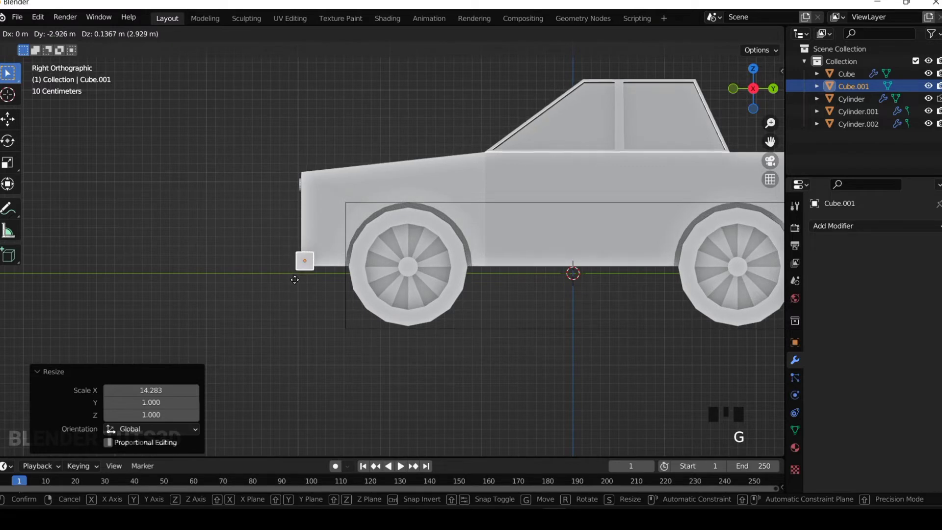
pyautogui.click(295, 279)
pyautogui.click(520, 300)
# In the front view, duplicate the bumper and move the copy about 0.31 m up along Z
pyautogui.moveTo(757, 94); pyautogui.dragTo(830, 105)
pyautogui.click(744, 93)
pyautogui.scroll(3, 403, 286)
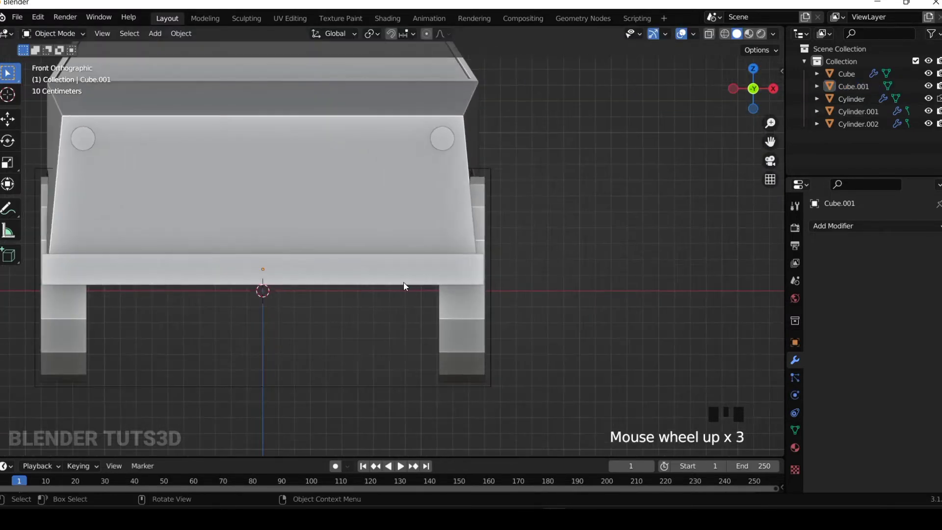
pyautogui.click(404, 284)
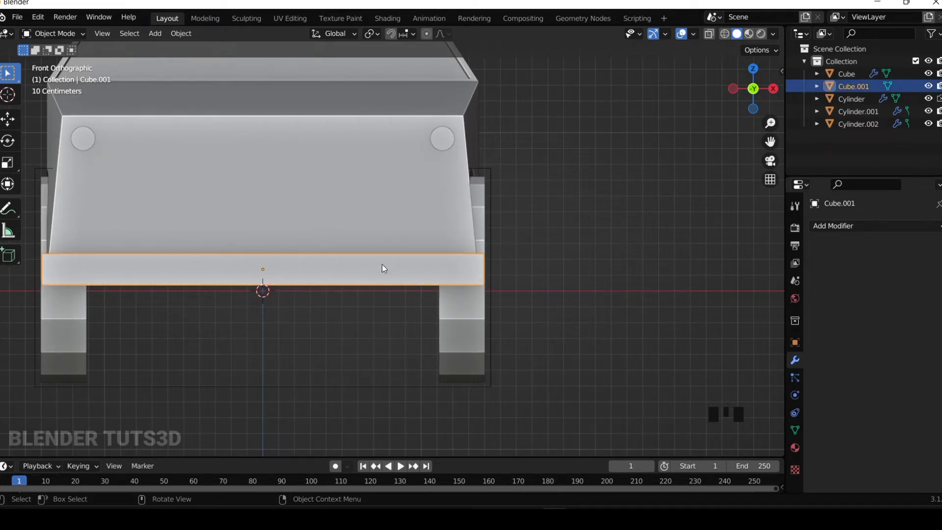
pyautogui.hotkey('shift', 'd')
pyautogui.press('z')
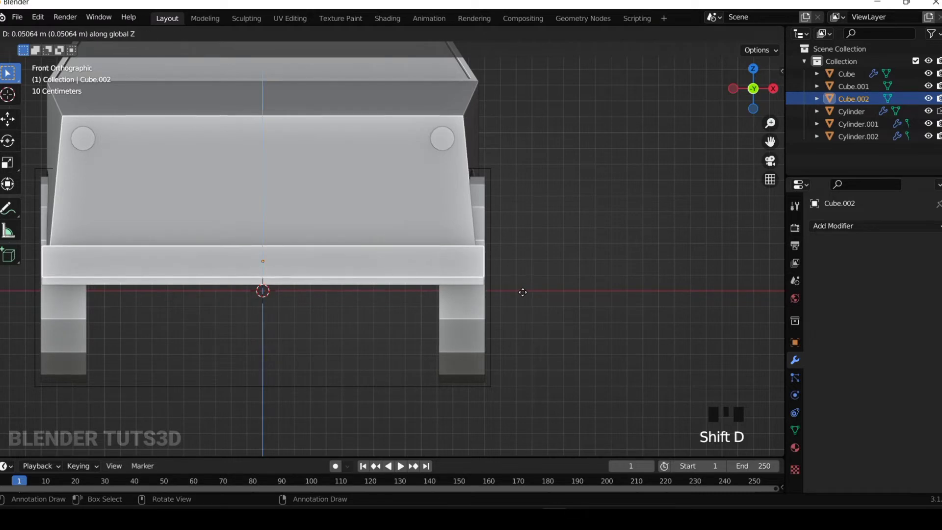
pyautogui.click(528, 254)
# Shape the duplicate into a number plate by scaling it 0.239 along X, 0.677 uniformly, and widening it slightly along X
pyautogui.press('s')
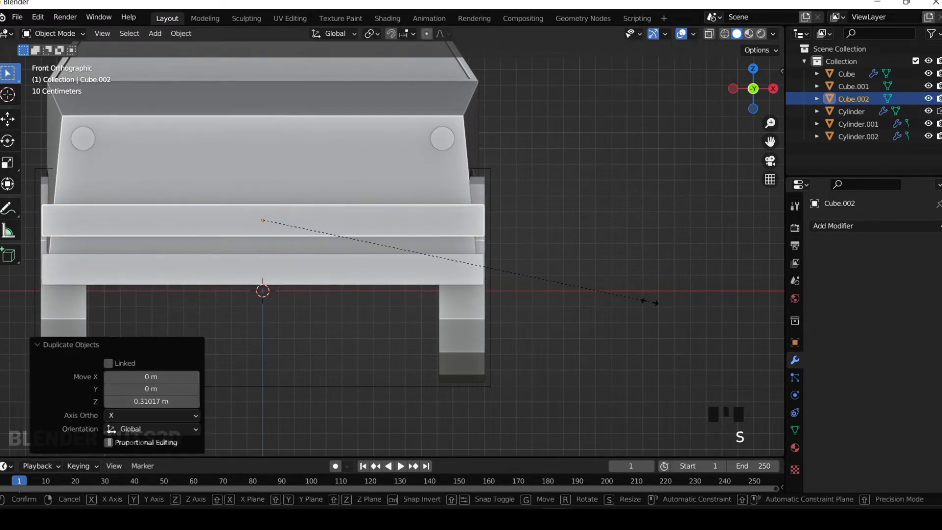
pyautogui.press('x')
pyautogui.click(351, 260)
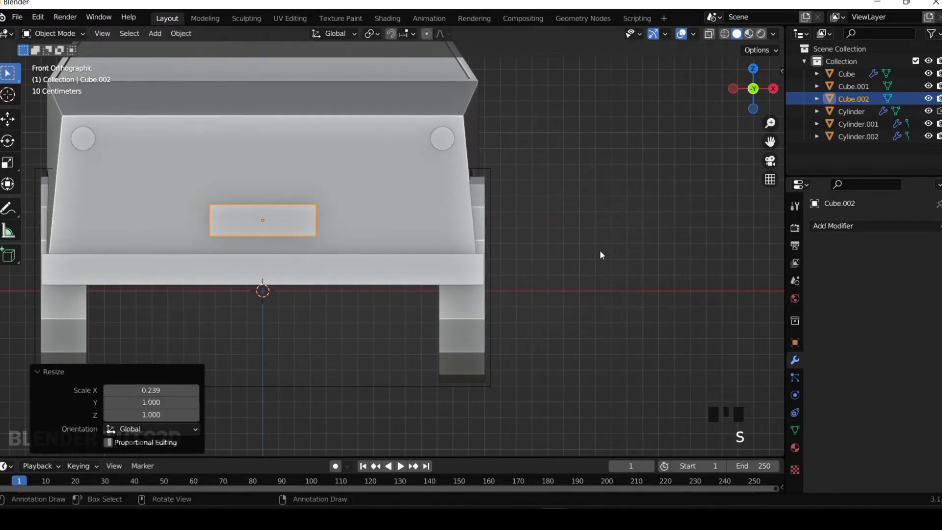
pyautogui.press('s')
pyautogui.click(503, 266)
pyautogui.press('s')
pyautogui.press('x')
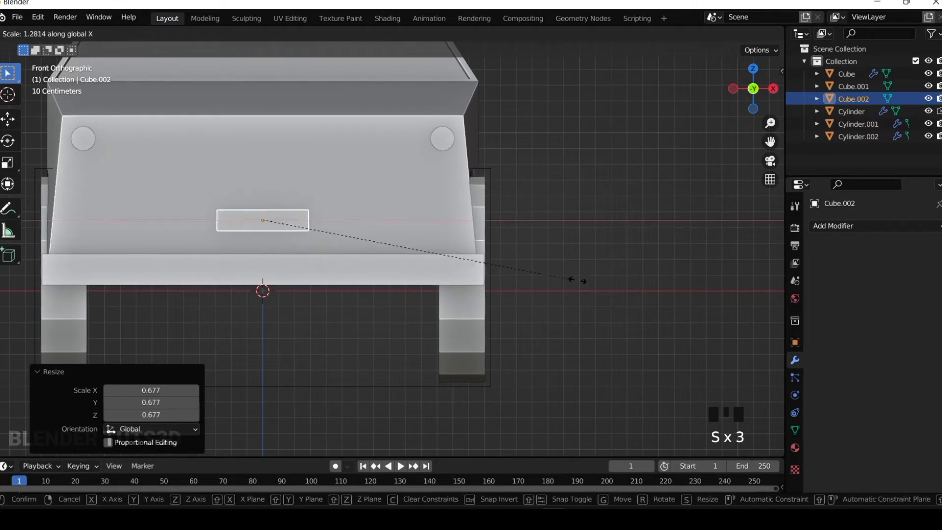
pyautogui.click(604, 282)
pyautogui.click(605, 283)
# Duplicate the front bumper and number plate together and move the copies about 5.9 m along Y to the car's rear end
pyautogui.click(772, 89)
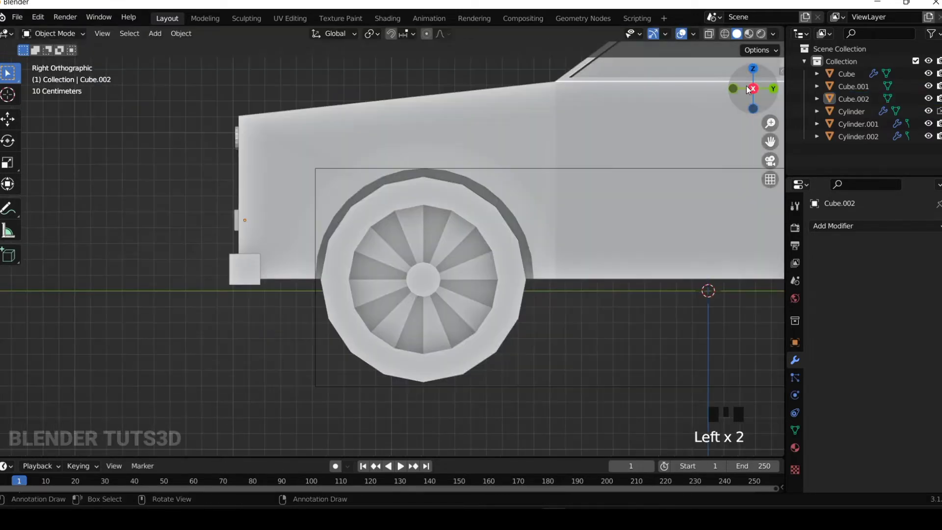
pyautogui.moveTo(772, 90); pyautogui.dragTo(825, 96)
pyautogui.scroll(-4, 364, 251)
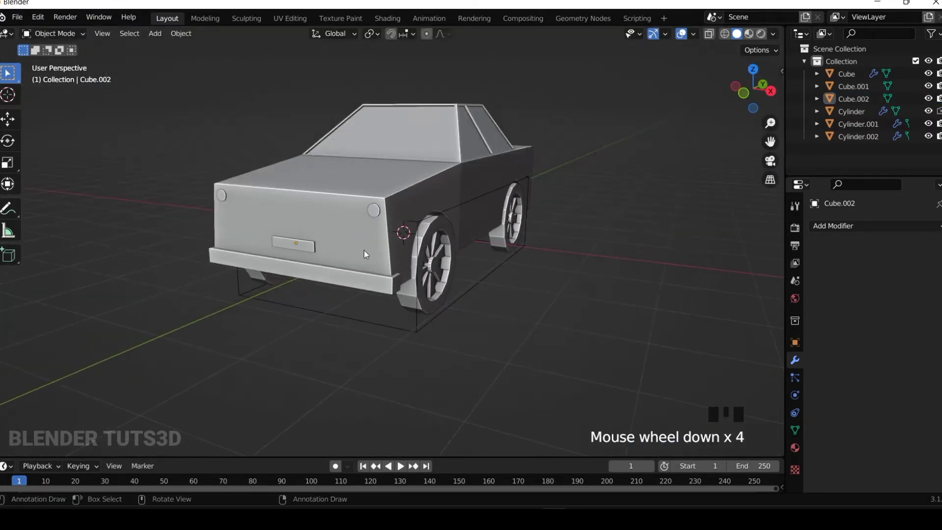
pyautogui.click(292, 247)
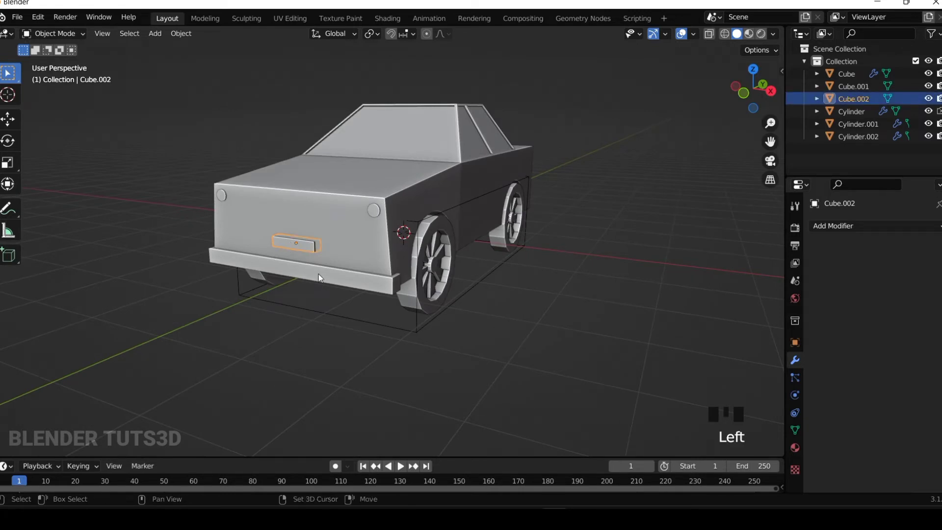
pyautogui.keyDown('shift'); pyautogui.click(301, 268); pyautogui.keyUp('shift')
pyautogui.click(771, 92)
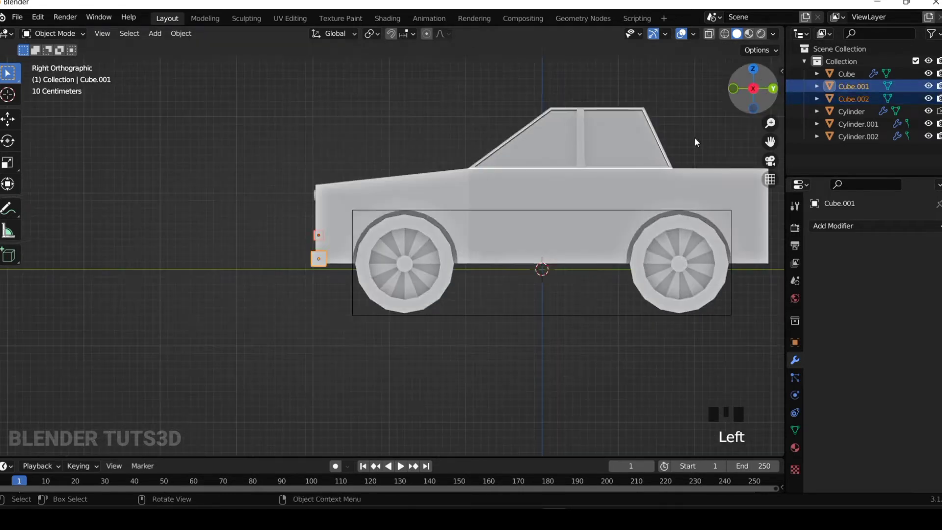
pyautogui.scroll(-2, 461, 248)
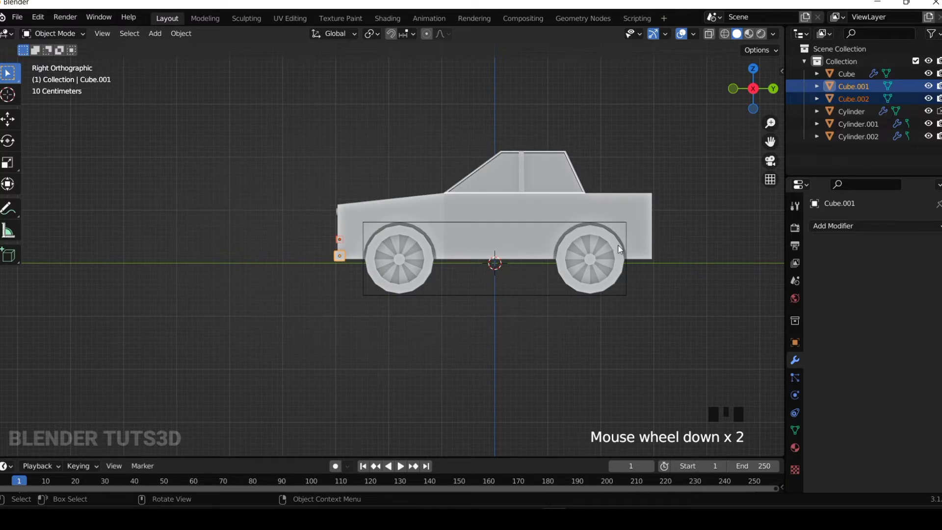
pyautogui.hotkey('shift', 'd')
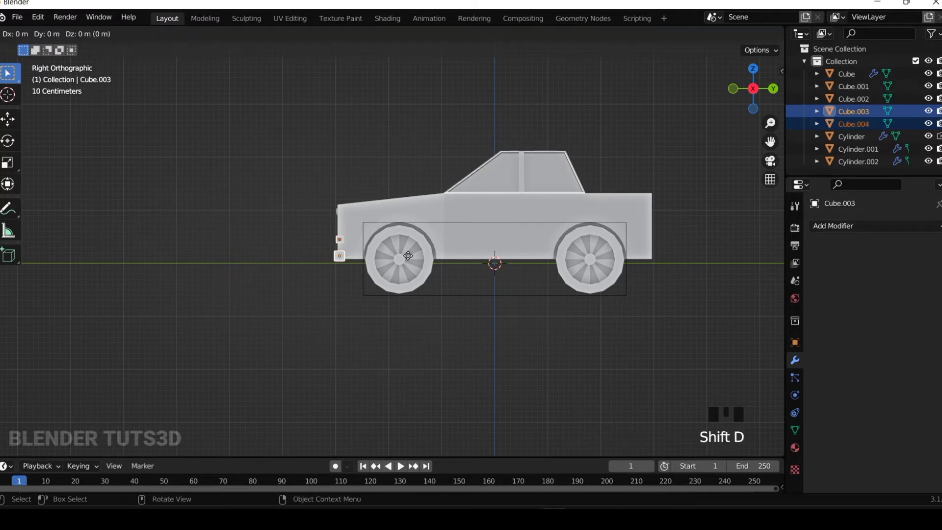
pyautogui.press('y')
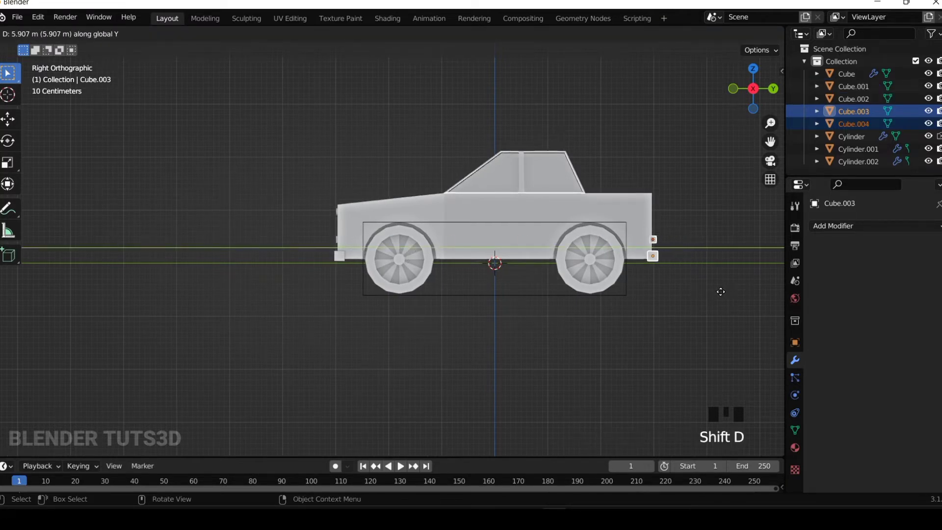
pyautogui.click(718, 291)
pyautogui.click(628, 317)
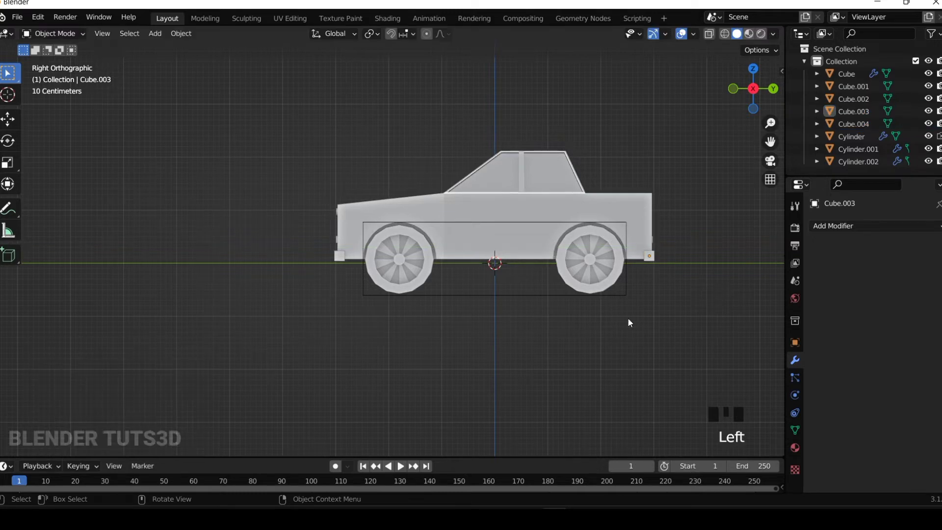
# In the back view, duplicate the rear number plate about 1.28 m along X and 0.73 m up, and scale the copy 0.527 along X
pyautogui.scroll(3, 627, 317)
pyautogui.scroll(-3, 582, 358)
pyautogui.moveTo(753, 121); pyautogui.dragTo(767, 98)
pyautogui.click(766, 98)
pyautogui.scroll(4, 453, 243)
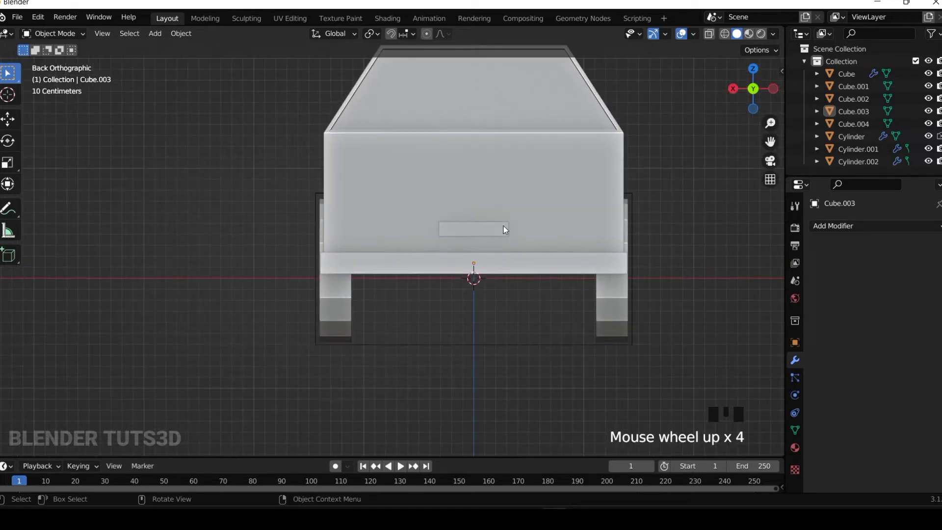
pyautogui.click(500, 230)
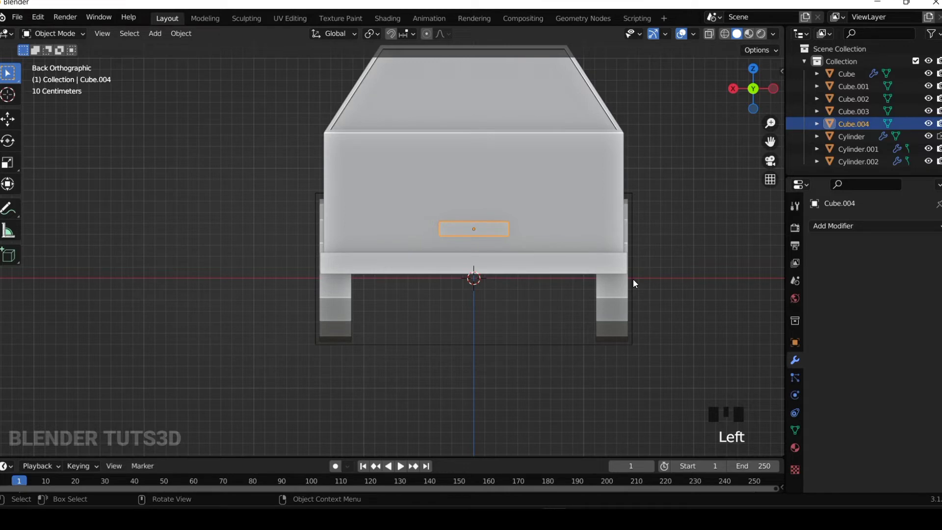
pyautogui.hotkey('shift', 'd')
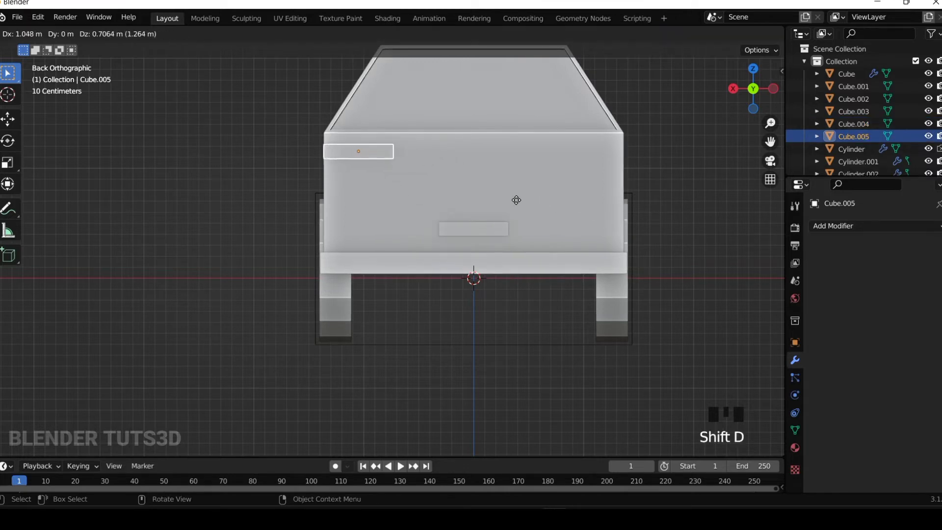
pyautogui.click(492, 198)
pyautogui.press('s')
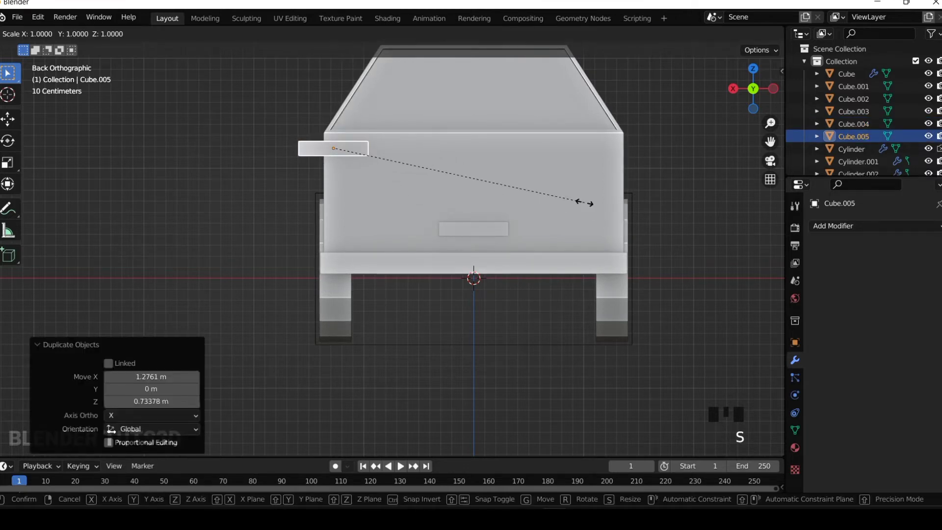
pyautogui.click(458, 193)
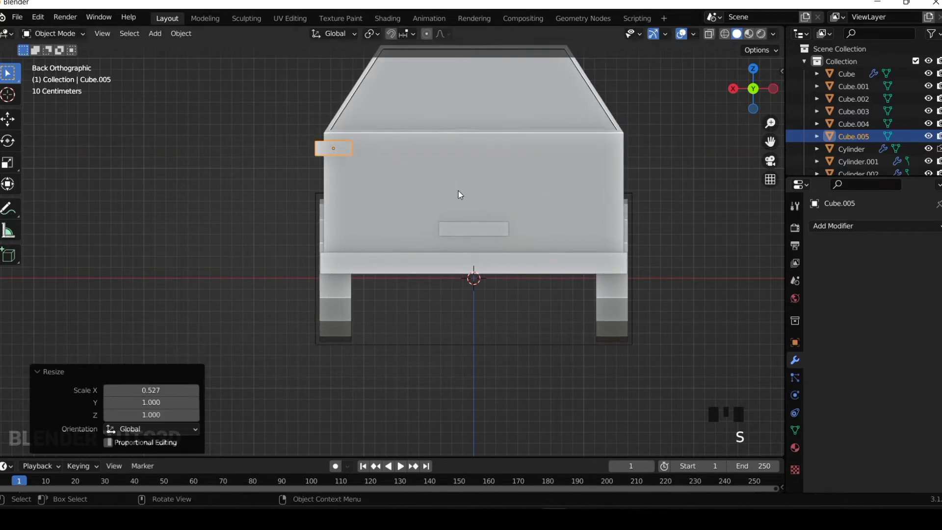
# Shift the tail light about 0.053 m along negative X so it only slightly overhangs the car's rear corner
pyautogui.scroll(4, 458, 193)
pyautogui.moveTo(773, 141); pyautogui.dragTo(412, 244)
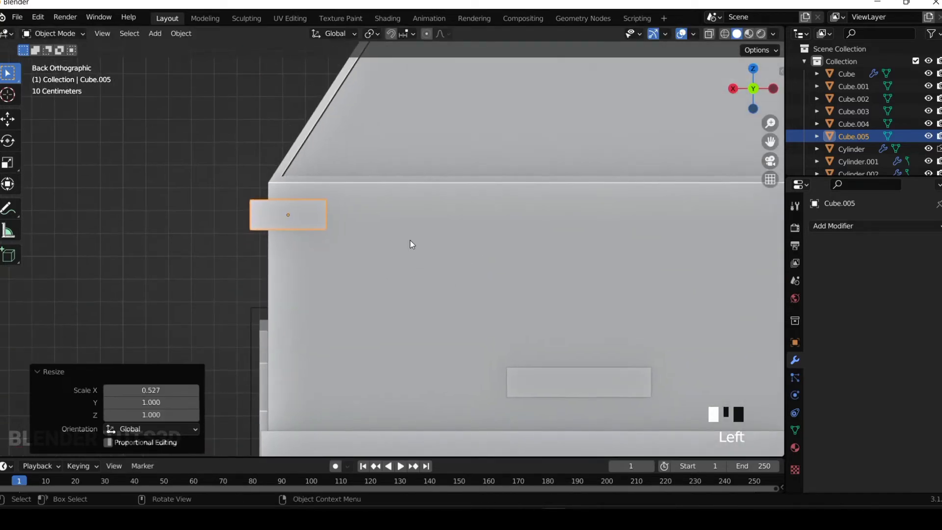
pyautogui.press('g')
pyautogui.press('x')
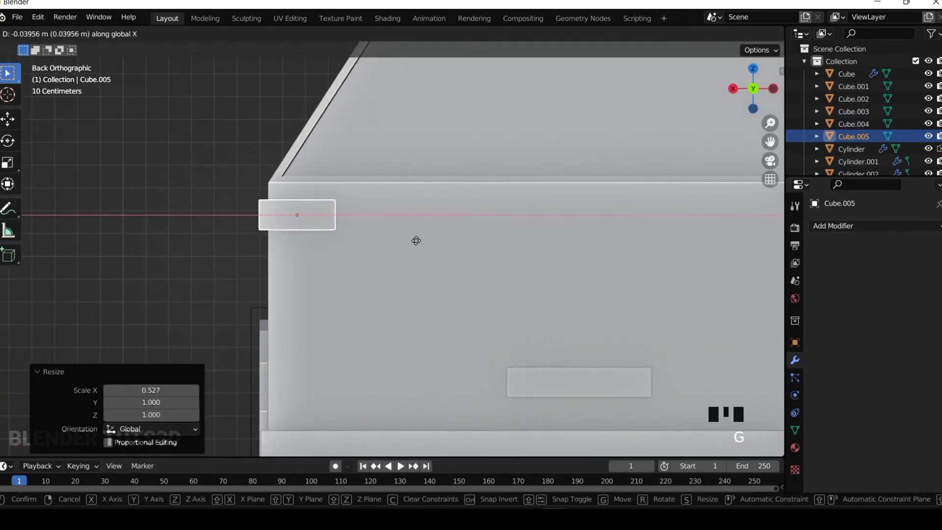
pyautogui.click(419, 241)
pyautogui.scroll(-2, 361, 238)
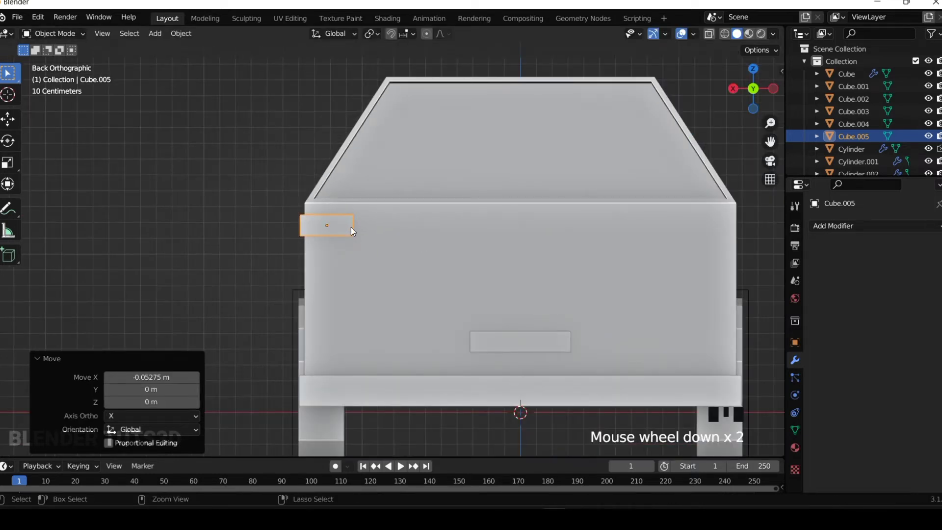
# Apply all transforms to the tail light and mirror it across X with a Mirror modifier
pyautogui.hotkey('ctrl', 'a')
pyautogui.click(351, 226)
pyautogui.click(882, 226)
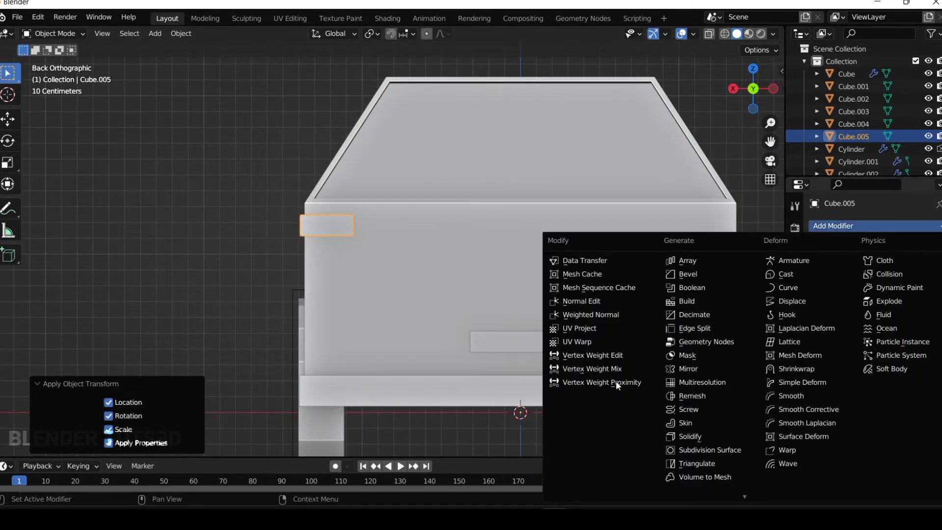
pyautogui.click(726, 368)
pyautogui.scroll(-6, 607, 359)
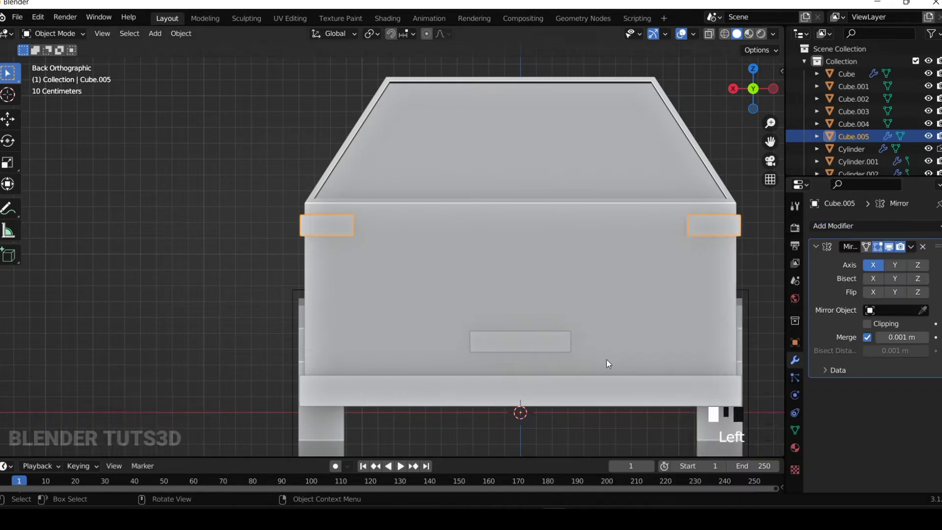
pyautogui.click(682, 300)
# In the top view, add a text object and move it about 2.43 m along X beside the car
pyautogui.moveTo(750, 93); pyautogui.dragTo(901, 125)
pyautogui.click(754, 72)
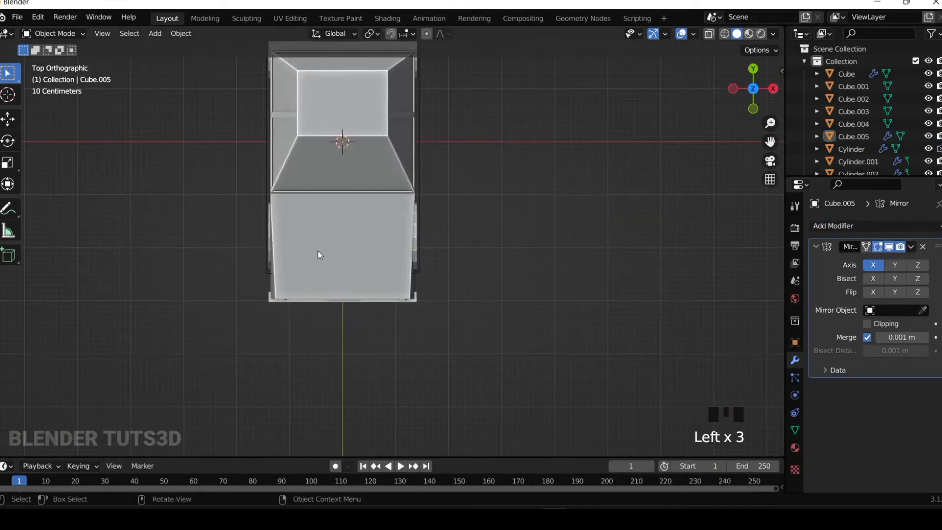
pyautogui.hotkey('shift', 'a')
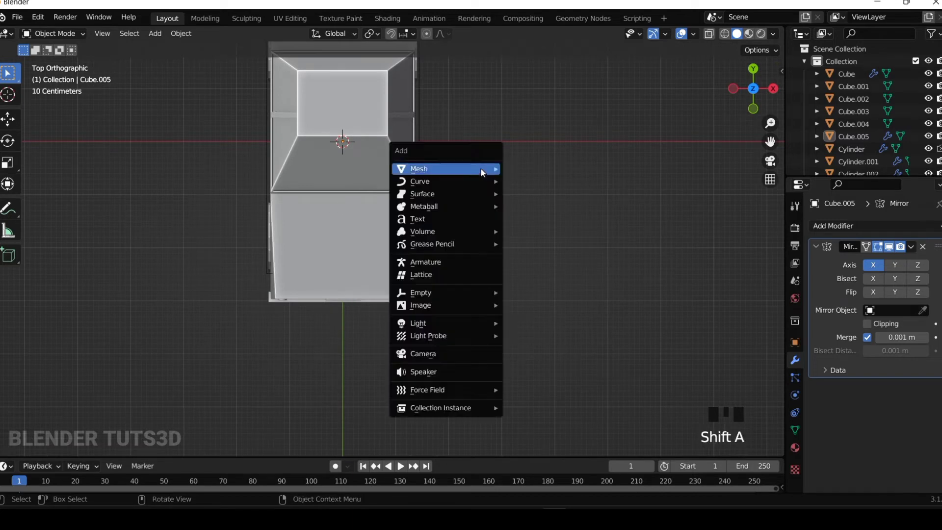
pyautogui.click(436, 218)
pyautogui.scroll(-1, 453, 202)
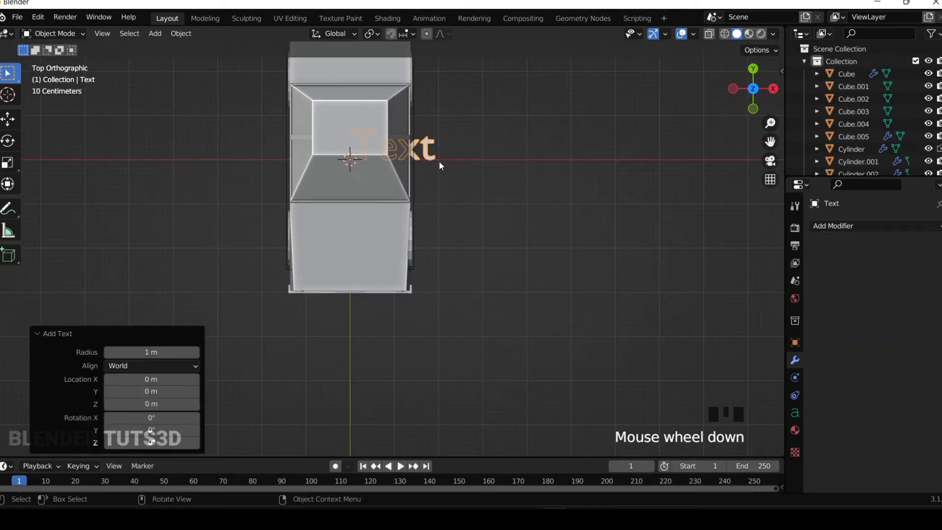
pyautogui.press('g')
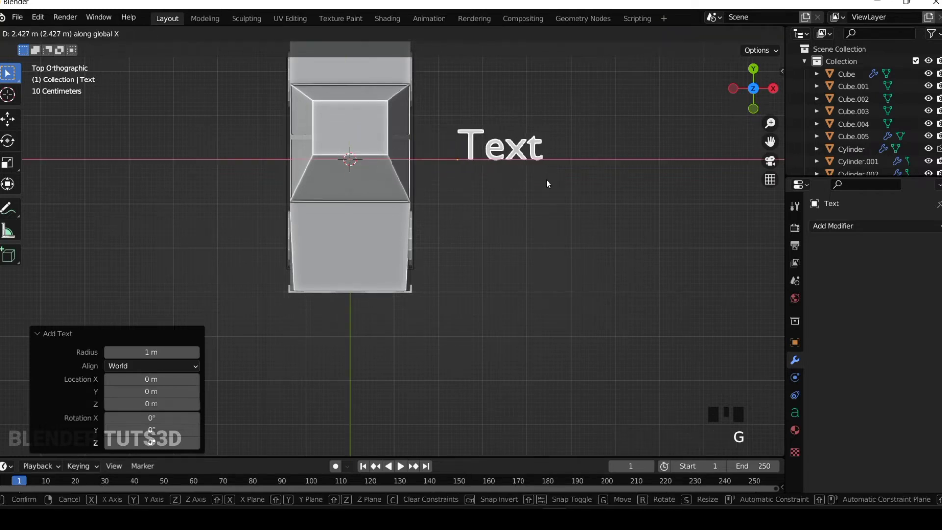
pyautogui.click(546, 181)
# Replace the text object's default wording with POLICE
pyautogui.press('Tab')
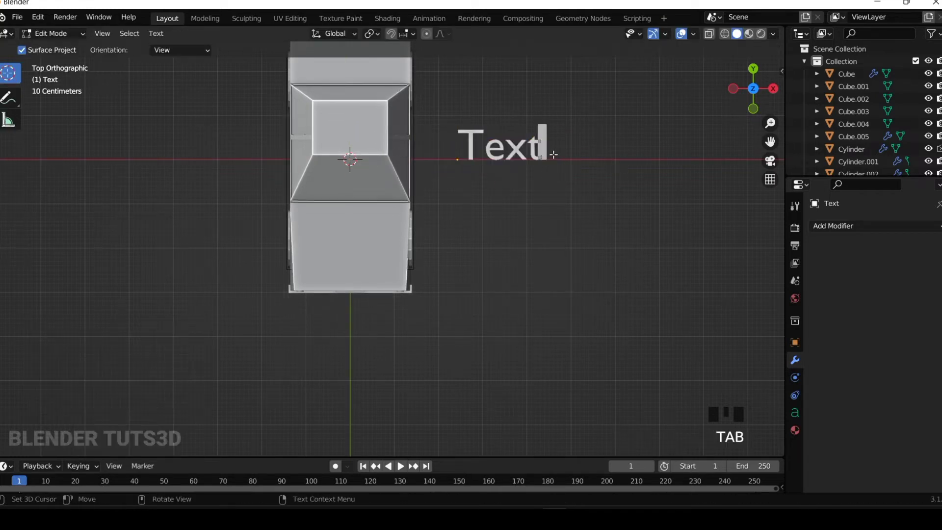
pyautogui.press('BackSpace')
pyautogui.press('BackSpace')
pyautogui.press('BackSpace')
pyautogui.press('BackSpace')
pyautogui.press('BackSpace')
pyautogui.press('BackSpace')
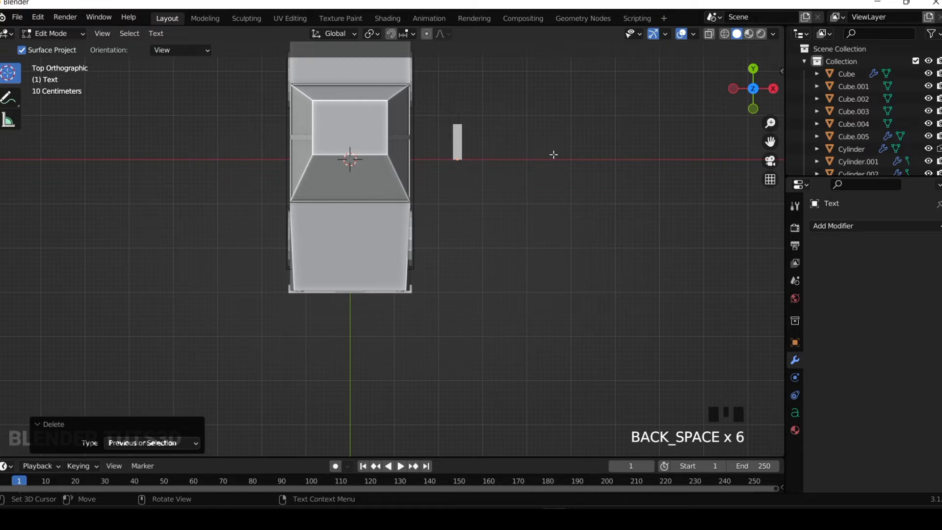
pyautogui.write('POLICE')
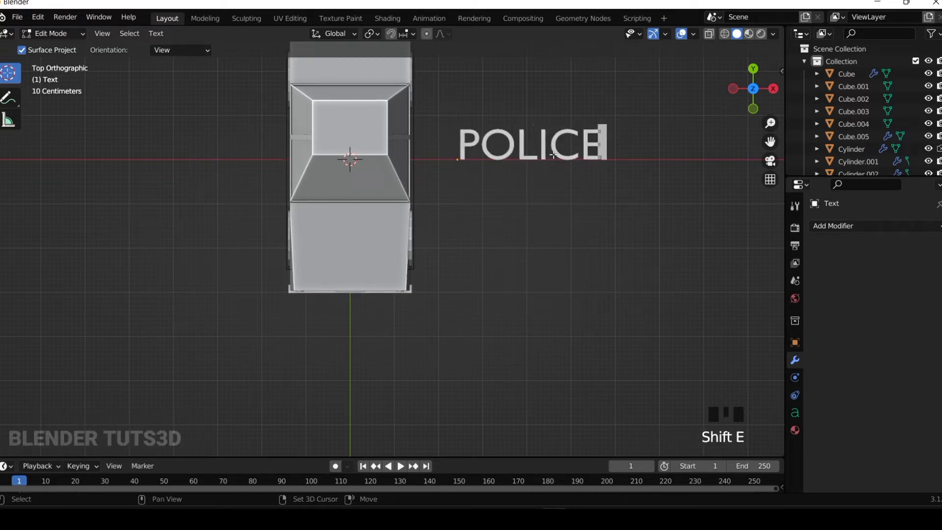
pyautogui.press('Tab')
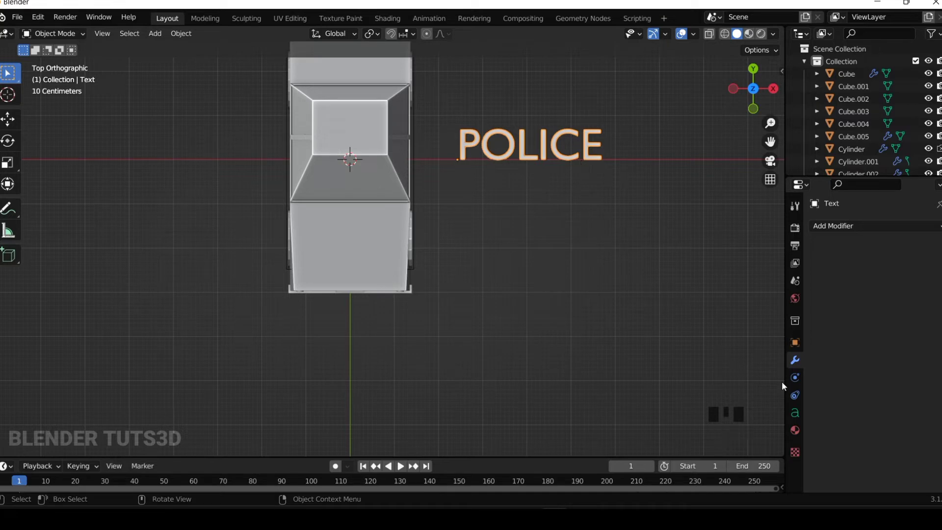
# Load the Arial Rounded Bold font from the Windows Fonts folder as the text's regular font
pyautogui.click(795, 415)
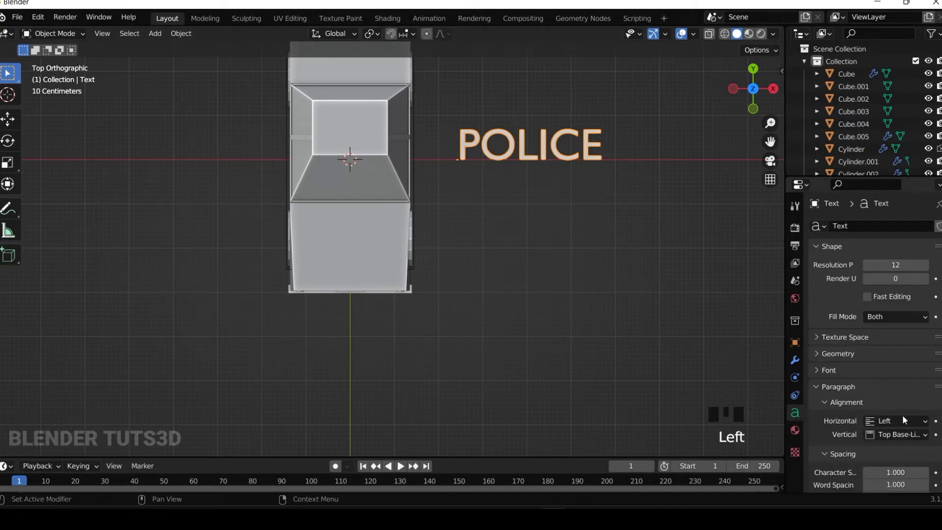
pyautogui.scroll(-3, 858, 328)
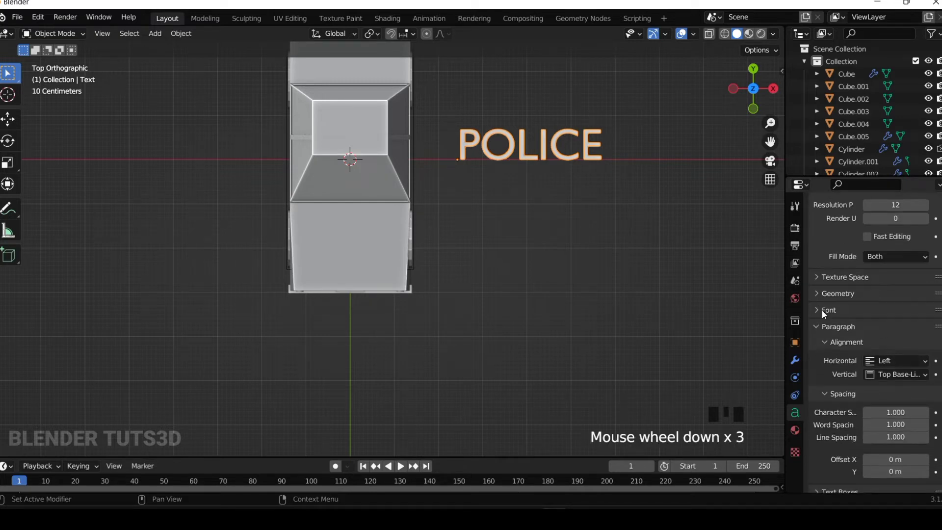
pyautogui.click(824, 311)
pyautogui.click(924, 329)
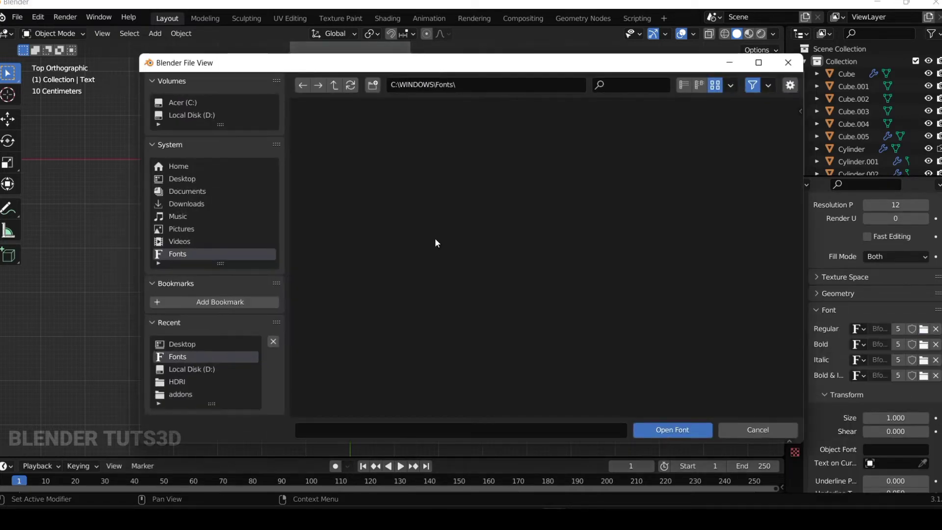
pyautogui.click(516, 302)
pyautogui.click(652, 427)
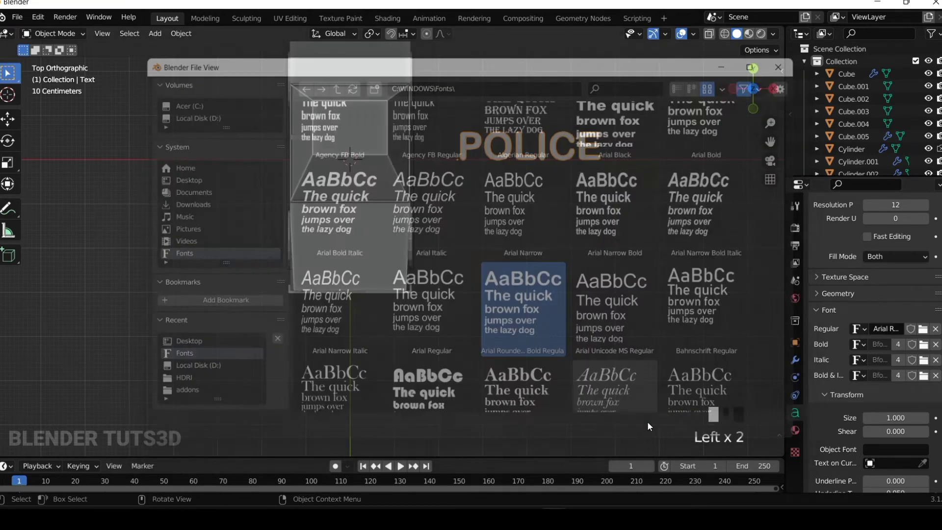
# Extrude the POLICE text by 0.05 m and reselect it in the top view
pyautogui.moveTo(747, 107); pyautogui.dragTo(718, 147)
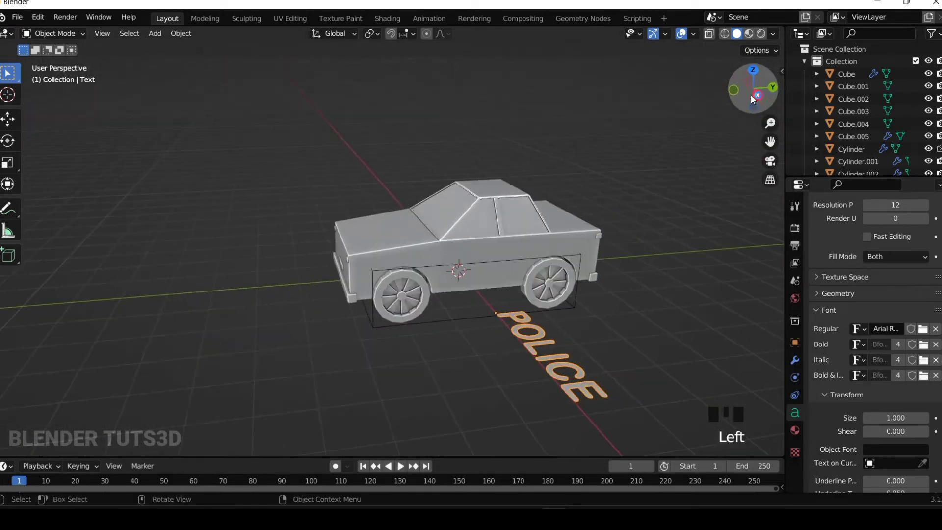
pyautogui.click(820, 294)
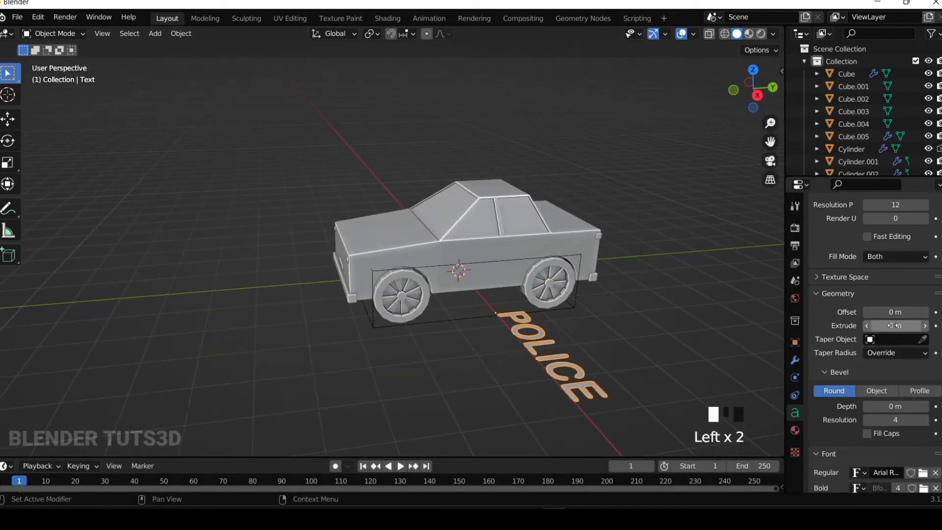
pyautogui.moveTo(893, 326); pyautogui.dragTo(905, 325)
pyautogui.click(600, 358)
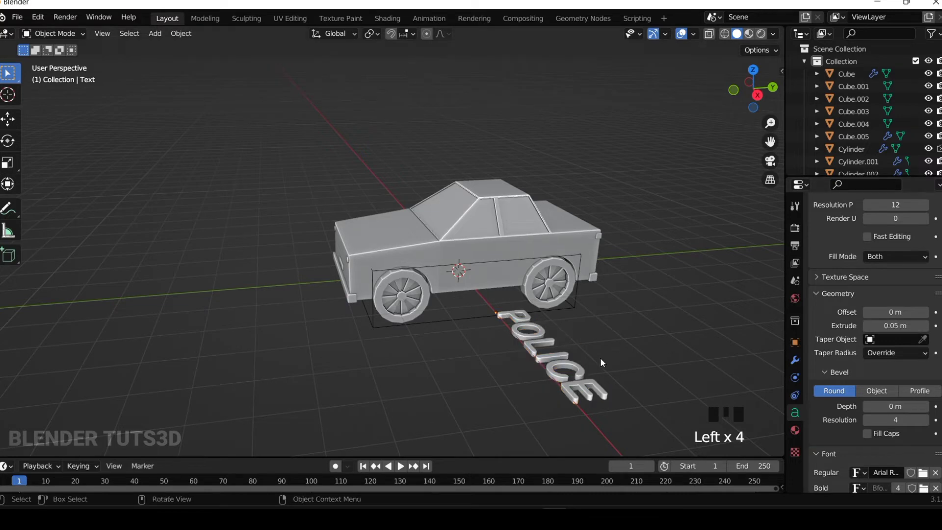
pyautogui.scroll(1, 599, 358)
pyautogui.click(573, 369)
pyautogui.click(754, 72)
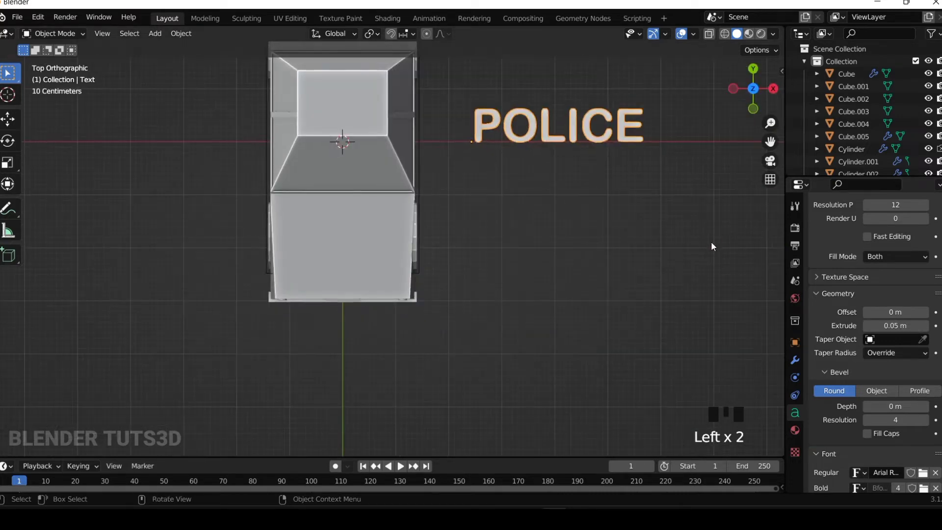
# Scale the POLICE text down to about 0.397 and move it onto the car's hood
pyautogui.scroll(-2, 685, 259)
pyautogui.press('s')
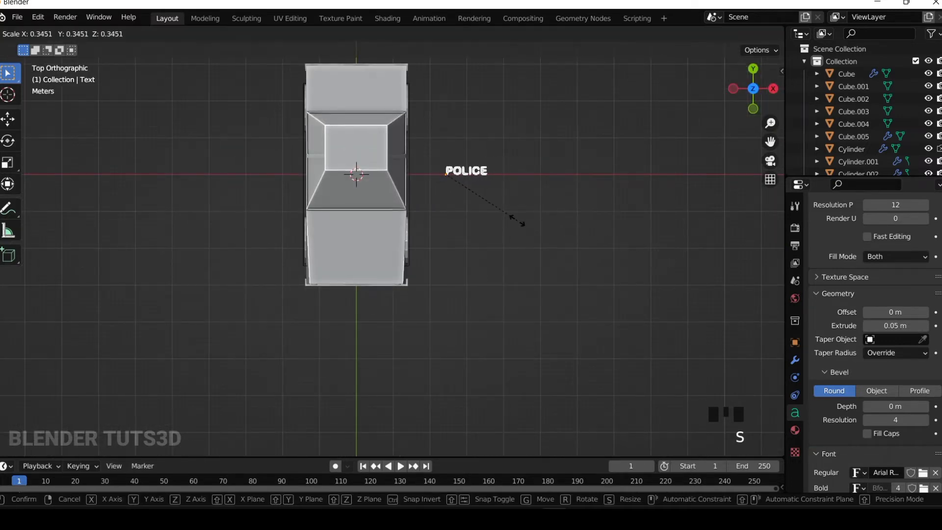
pyautogui.click(509, 211)
pyautogui.scroll(4, 551, 113)
pyautogui.press('g')
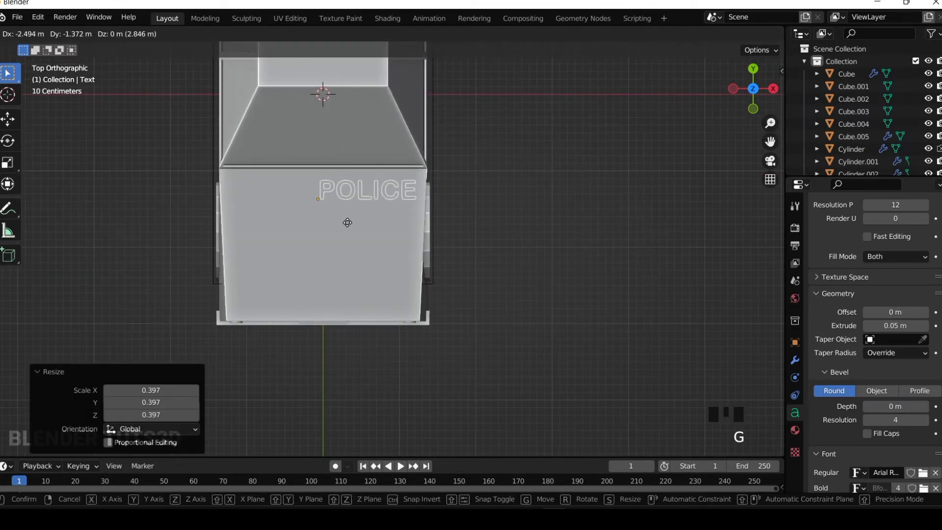
pyautogui.click(326, 219)
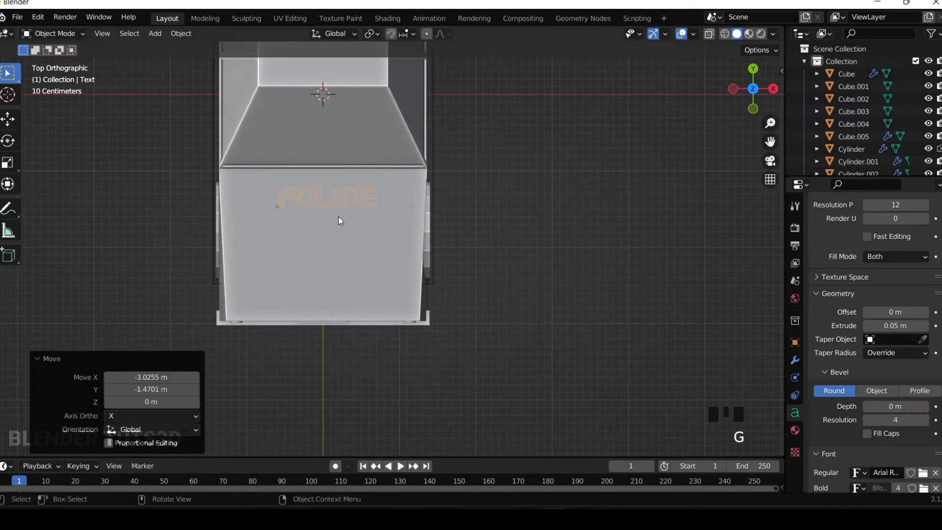
# Shrink the POLICE text by a further factor of about 0.885 and centre it near the windshield edge of the hood
pyautogui.press('s')
pyautogui.click(443, 314)
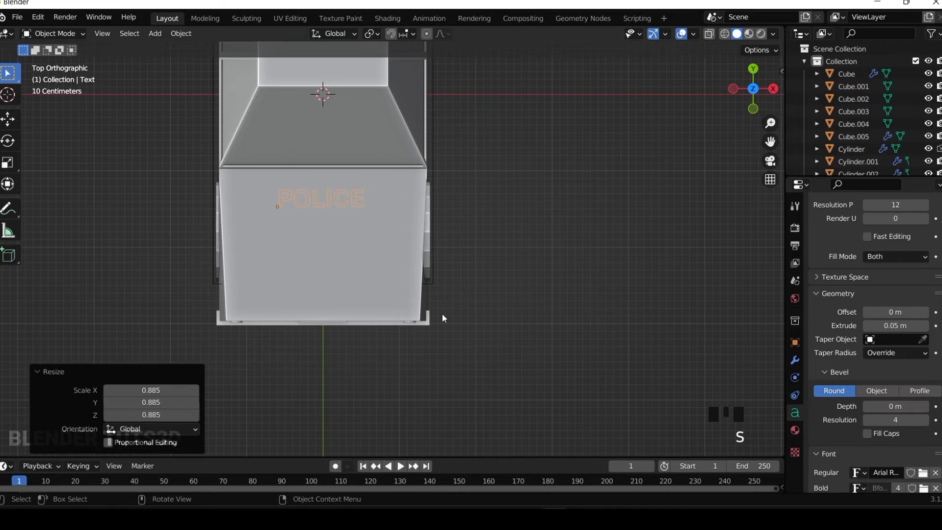
pyautogui.press('g')
pyautogui.click(351, 216)
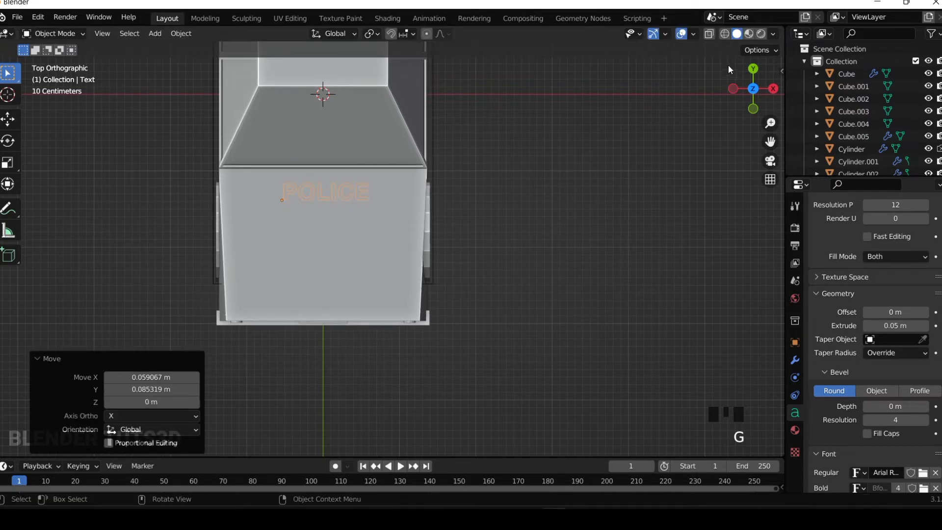
# Raise the POLICE text about 1.267 m along Z to the hood's surface, working in the right side view
pyautogui.click(774, 89)
pyautogui.scroll(3, 542, 211)
pyautogui.scroll(-2, 569, 299)
pyautogui.press('g')
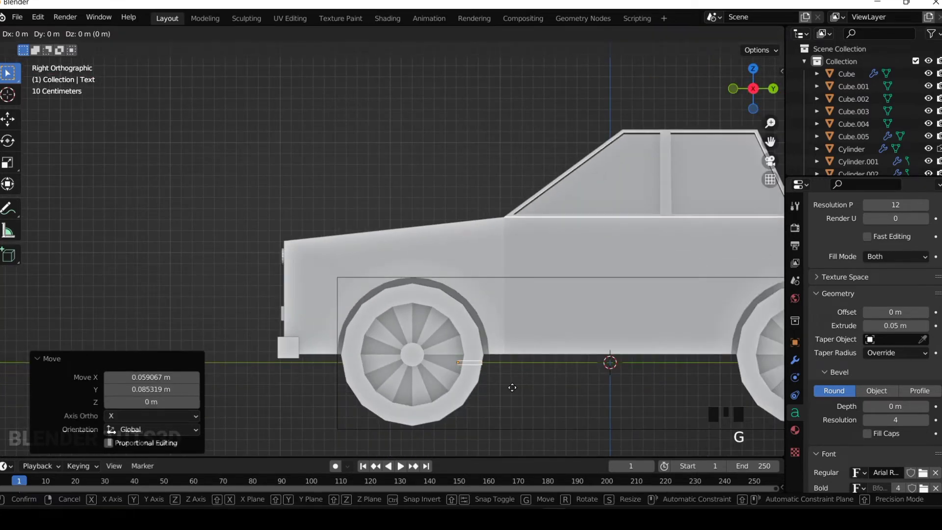
pyautogui.press('z')
pyautogui.click(697, 193)
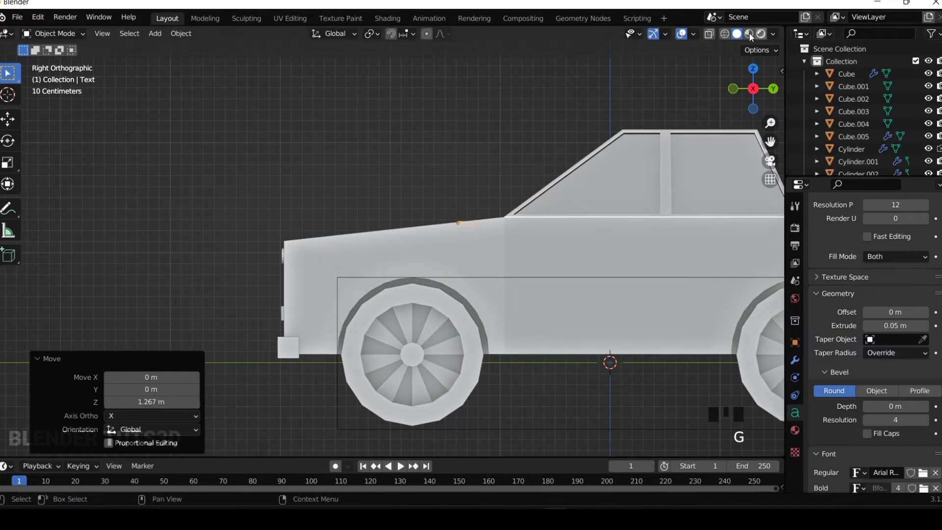
# Rotate the POLICE text about -6.03° to match the hood's slope and nudge it onto the surface, checking in wireframe and solid shading
pyautogui.click(725, 34)
pyautogui.scroll(5, 708, 123)
pyautogui.moveTo(770, 142); pyautogui.dragTo(442, 226)
pyautogui.scroll(1, 668, 252)
pyautogui.press('r')
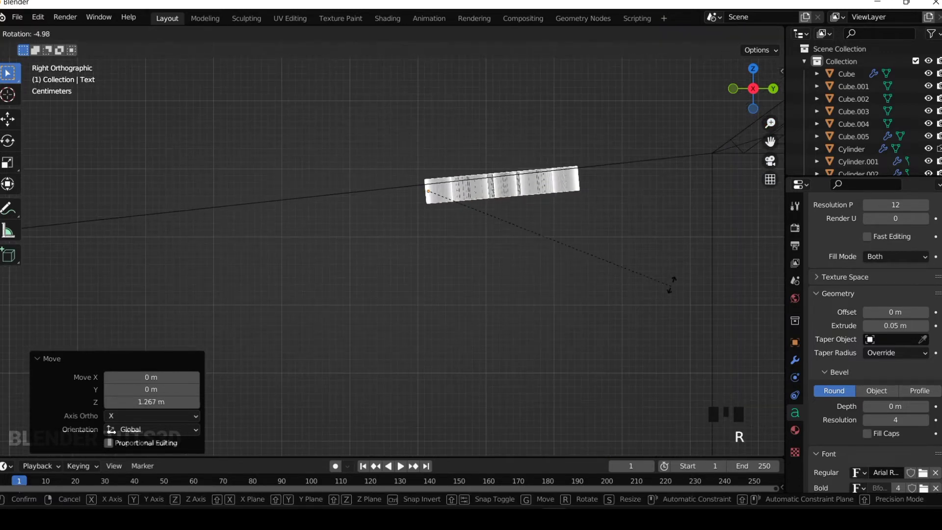
pyautogui.click(669, 280)
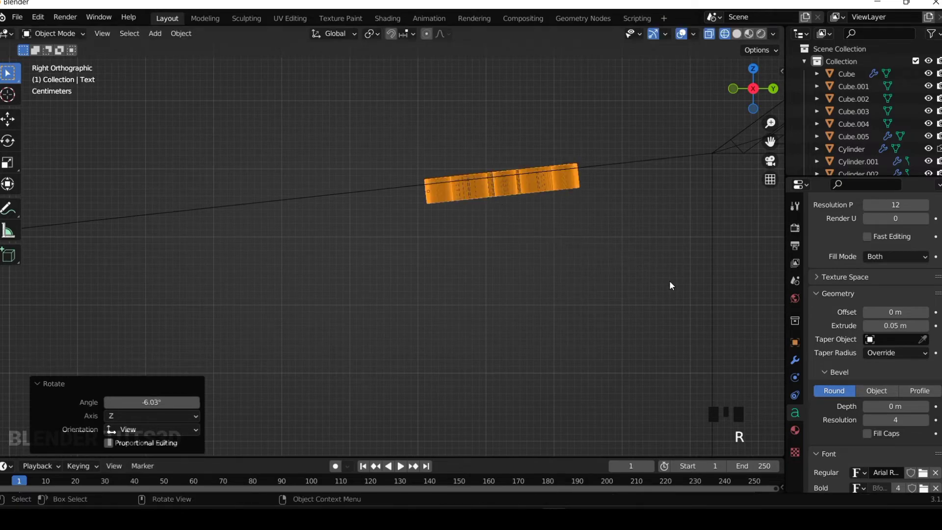
pyautogui.press('g')
pyautogui.click(593, 270)
pyautogui.scroll(-11, 549, 184)
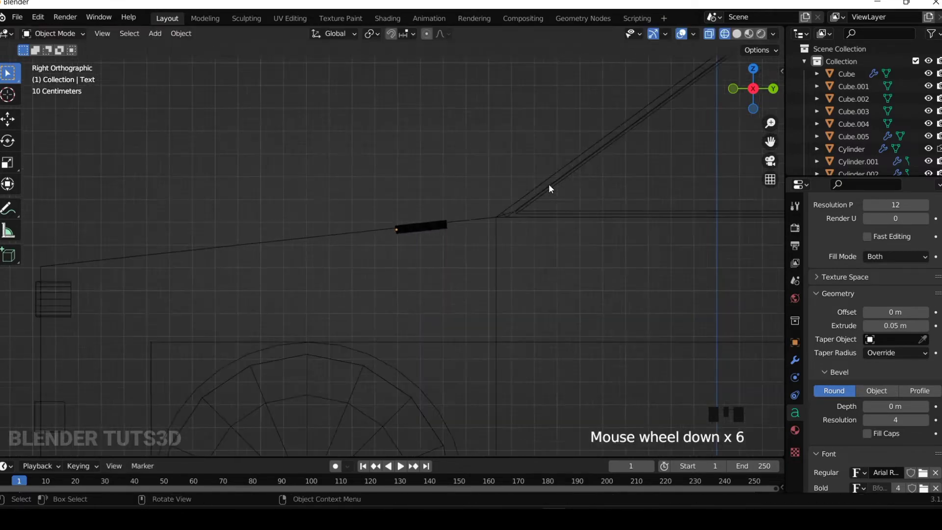
pyautogui.moveTo(755, 98); pyautogui.dragTo(741, 55)
pyautogui.click(737, 33)
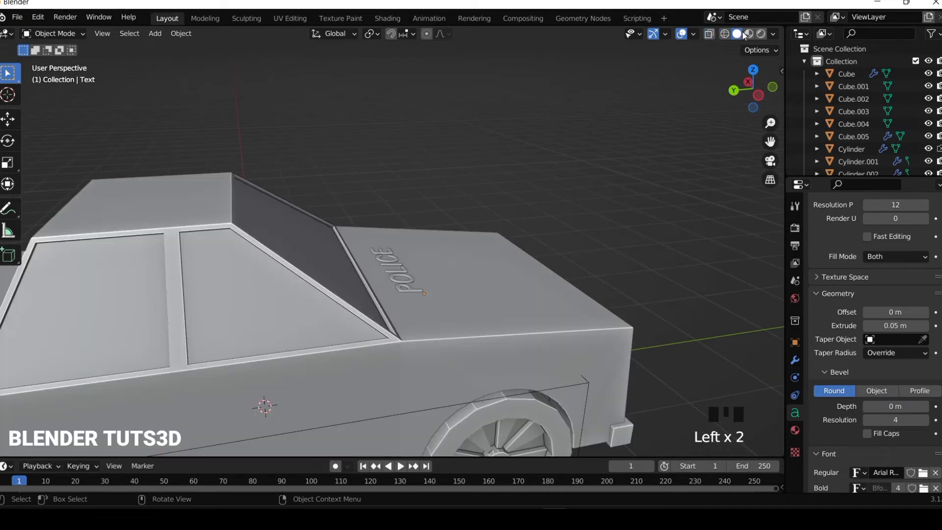
# Add a cube in the top view and scale it uniformly to about 0.315
pyautogui.click(753, 69)
pyautogui.scroll(2, 515, 230)
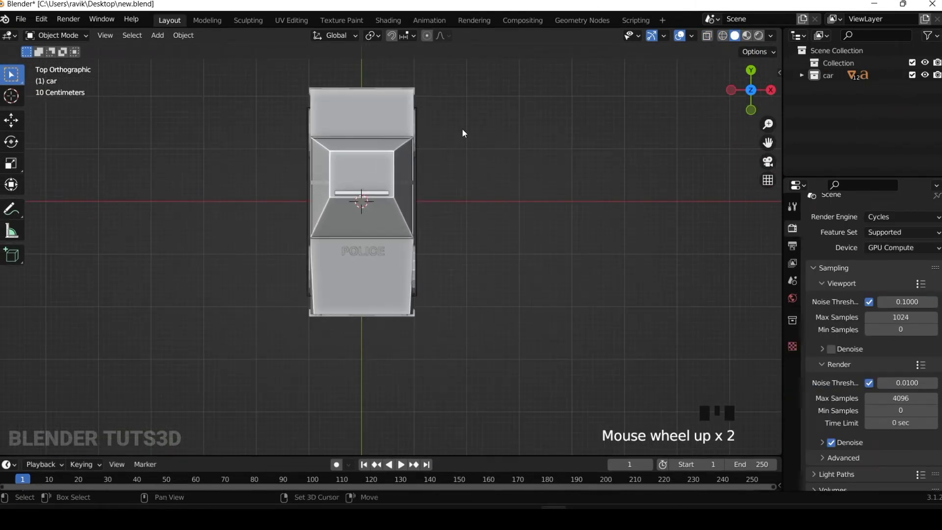
pyautogui.hotkey('shift', 'a')
pyautogui.moveTo(464, 131)
pyautogui.click(516, 143)
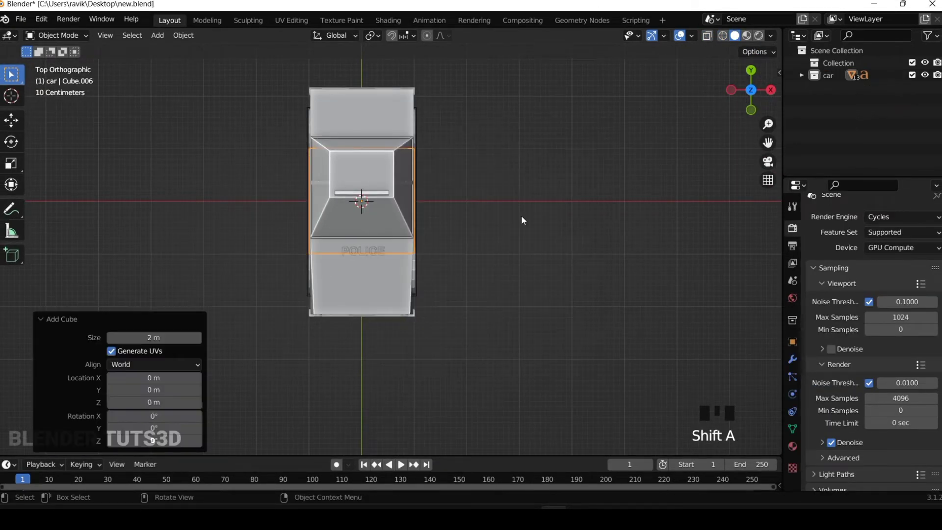
pyautogui.scroll(2, 532, 255)
pyautogui.press('s')
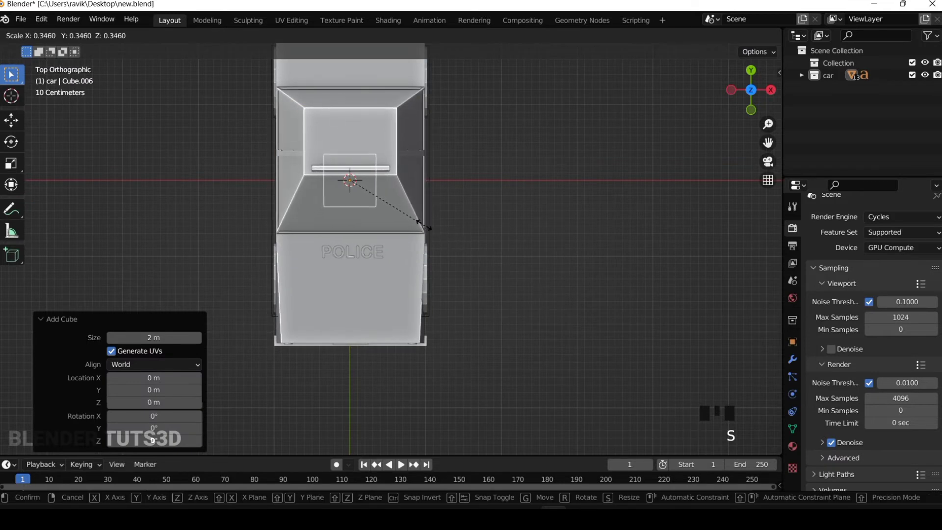
pyautogui.click(420, 225)
# Move the cube about -1.52 m along Y so it sits in front of the POLICE text on the hood
pyautogui.press('g')
pyautogui.press('y')
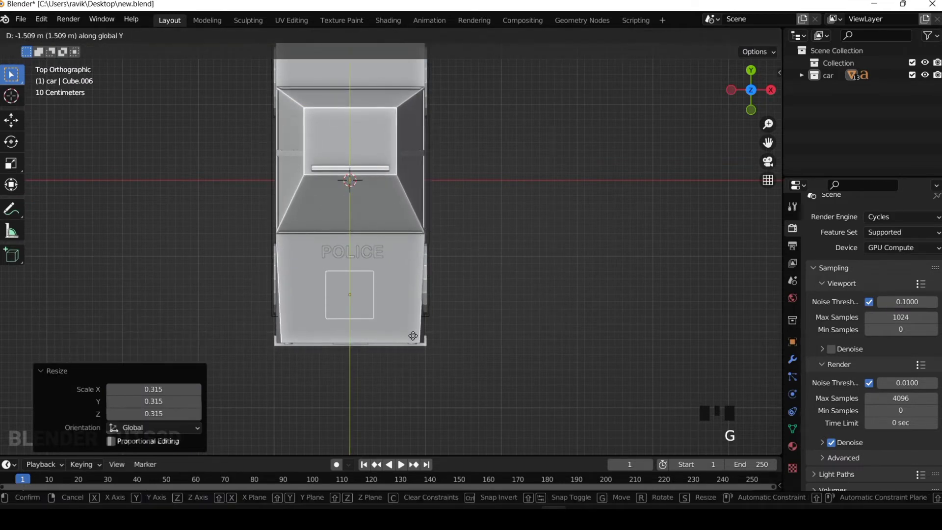
pyautogui.click(417, 340)
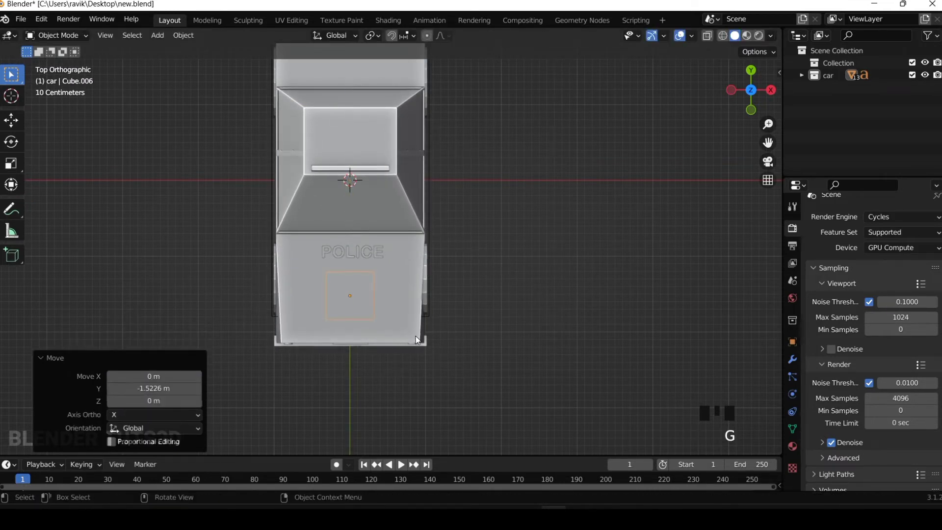
# Flatten the cube along Z by a factor of about 0.143 in the right side view
pyautogui.click(771, 91)
pyautogui.scroll(4, 530, 211)
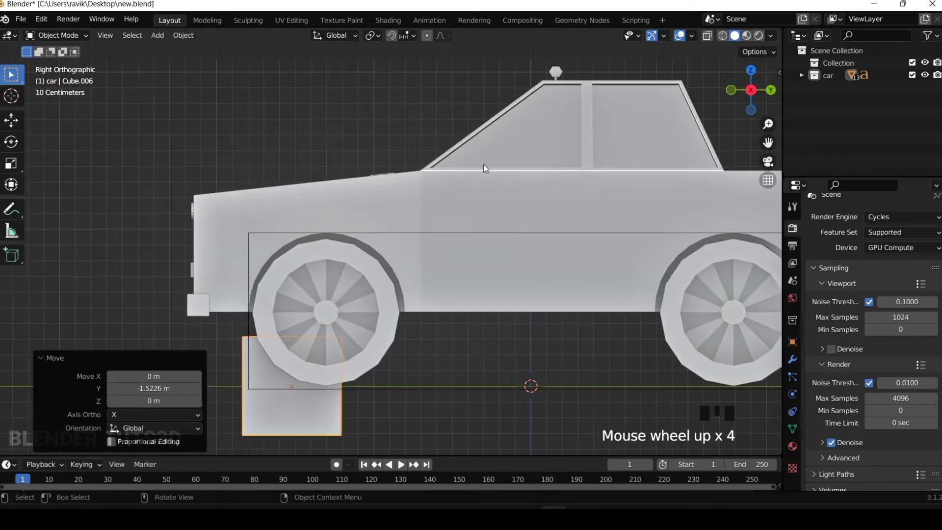
pyautogui.press('s')
pyautogui.press('z')
pyautogui.click(346, 383)
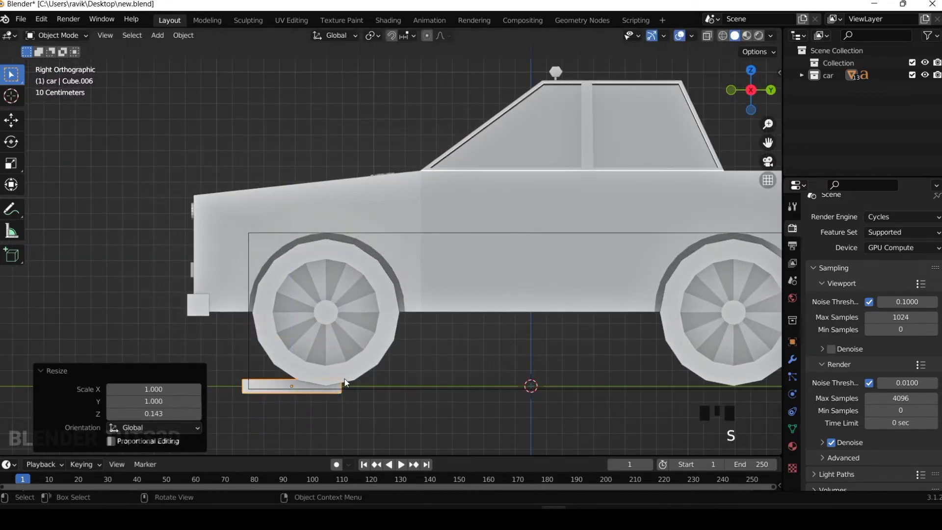
# Raise the flattened block about 1.27 m along Z to the height of the hood
pyautogui.press('g')
pyautogui.press('z')
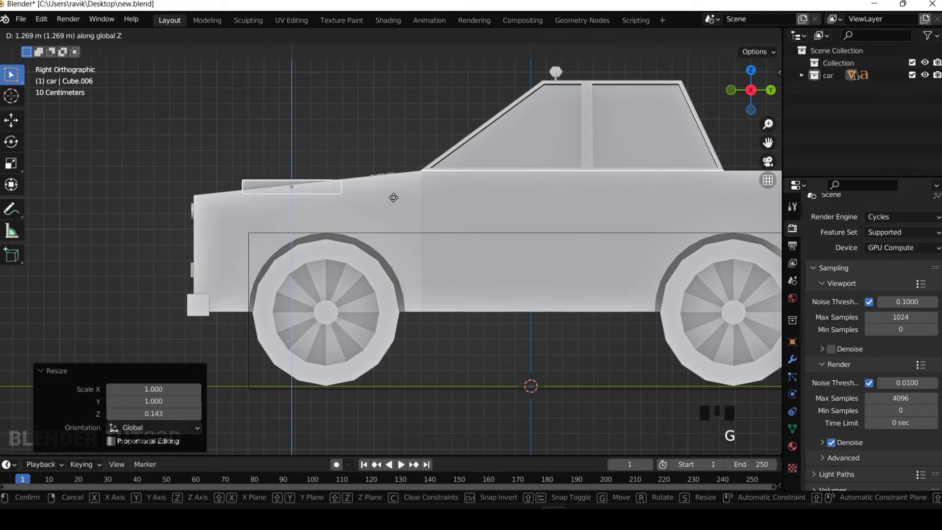
pyautogui.click(393, 197)
# Tilt the flattened block about -8.92° in the wireframe side view to follow the hood's slope
pyautogui.click(726, 36)
pyautogui.scroll(2, 391, 169)
pyautogui.scroll(3, 475, 203)
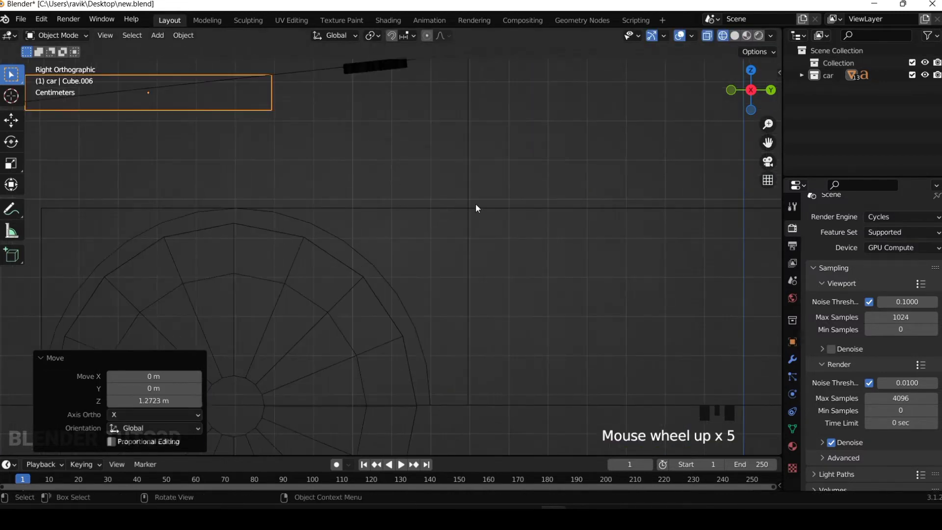
pyautogui.scroll(-2, 476, 203)
pyautogui.moveTo(768, 142); pyautogui.dragTo(867, 149)
pyautogui.press('r')
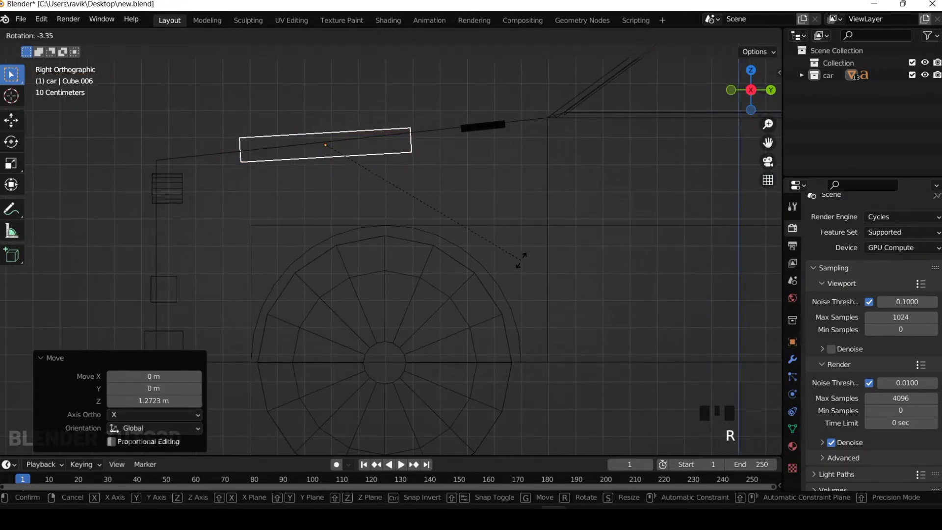
pyautogui.click(531, 240)
# Fine-tune the hood block with small Z moves and a 1.07° rotation until it lies along the hood line, and restore solid shading
pyautogui.press('g')
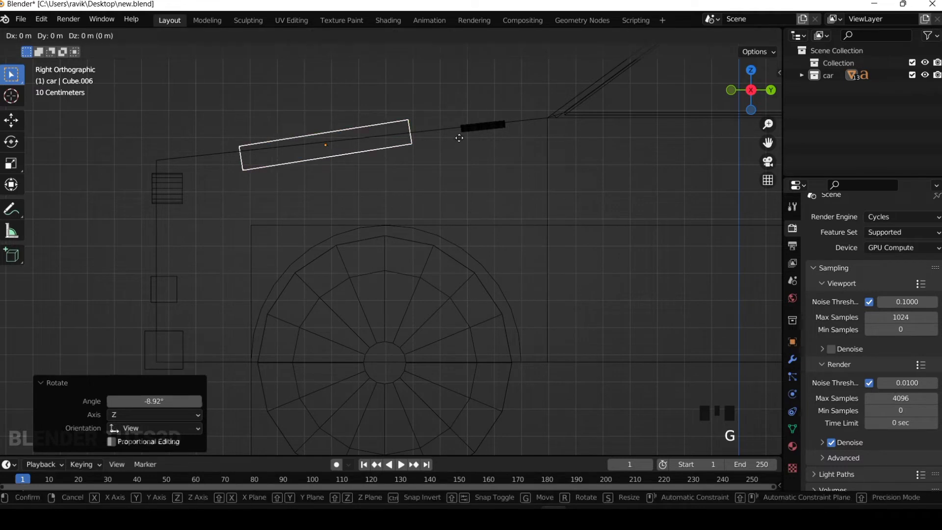
pyautogui.press('z')
pyautogui.click(458, 140)
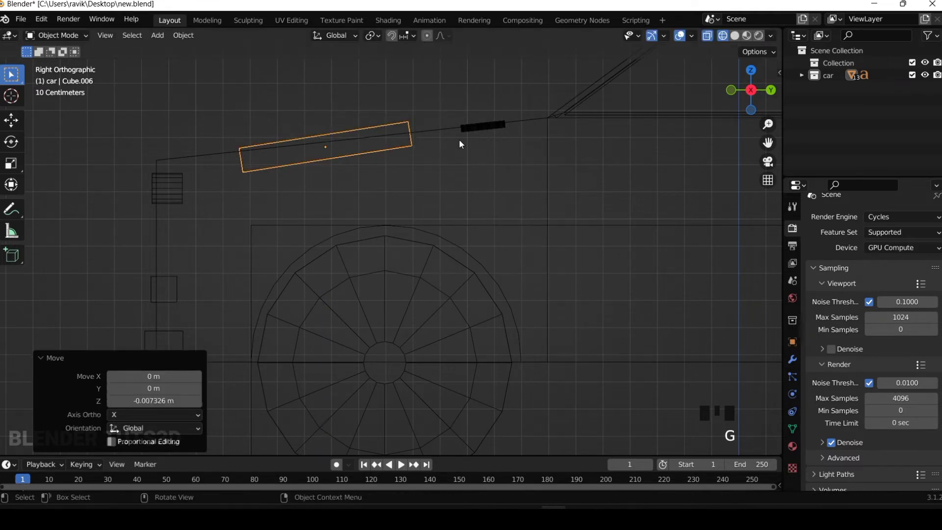
pyautogui.press('r')
pyautogui.click(459, 141)
pyautogui.press('g')
pyautogui.press('z')
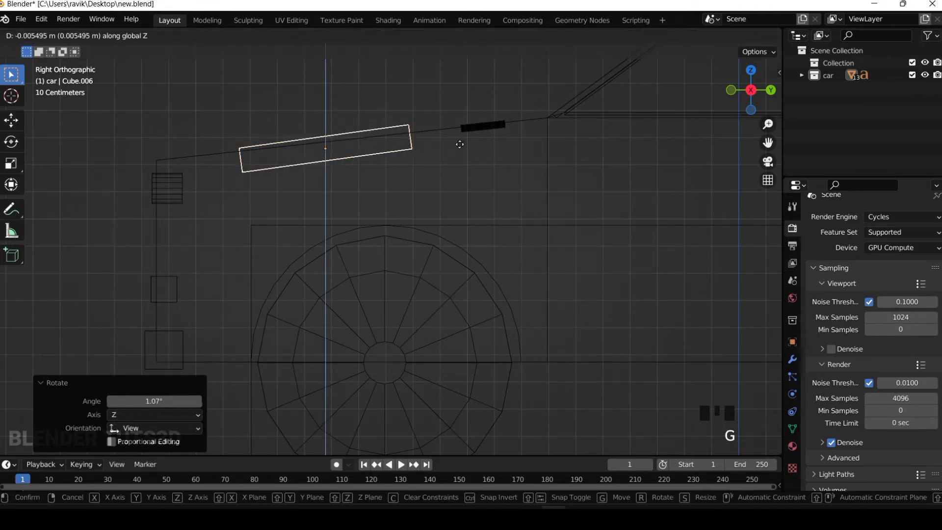
pyautogui.click(460, 142)
pyautogui.scroll(-4, 452, 102)
pyautogui.click(751, 70)
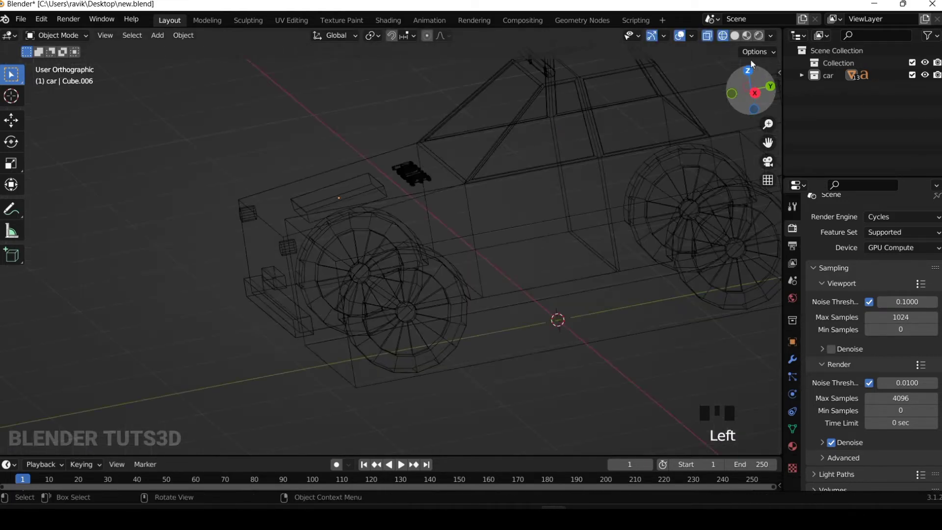
pyautogui.click(735, 35)
# Select all the car's objects in the top view and try to move them to a new collection named car
pyautogui.scroll(-4, 671, 198)
pyautogui.moveTo(769, 80); pyautogui.dragTo(762, 94)
pyautogui.click(749, 74)
pyautogui.scroll(-4, 635, 183)
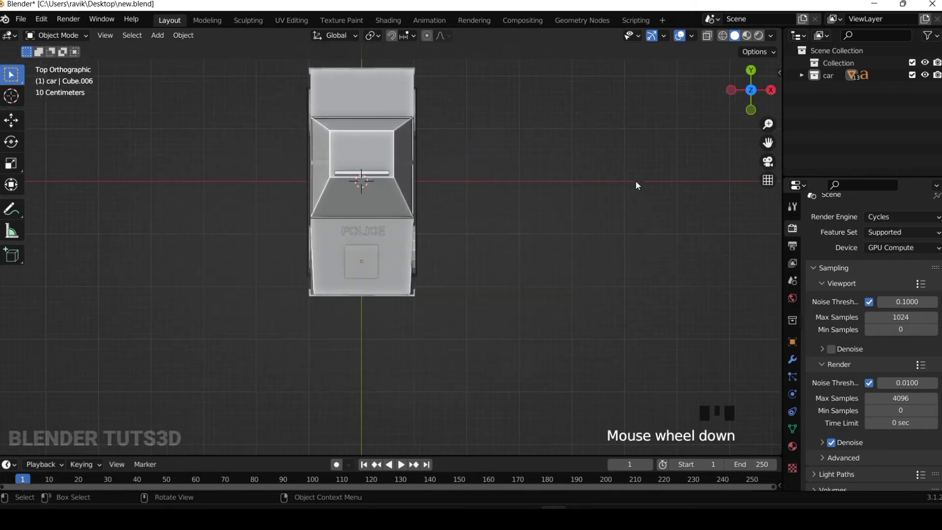
pyautogui.moveTo(270, 101); pyautogui.dragTo(514, 390)
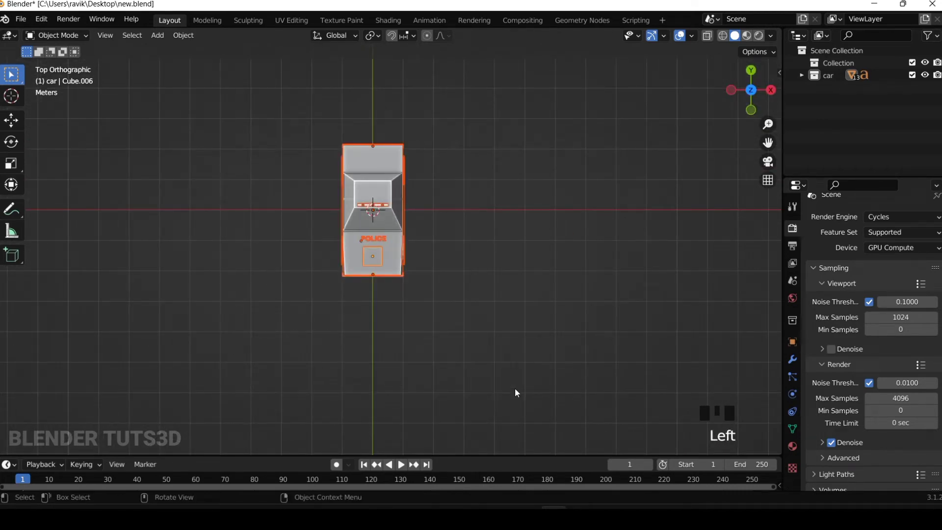
pyautogui.press('m')
pyautogui.click(515, 391)
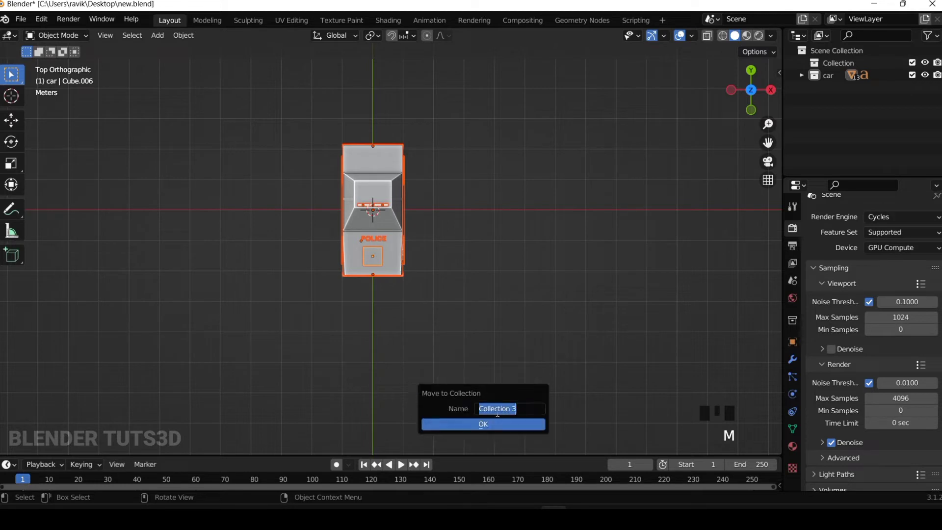
pyautogui.write('ca')
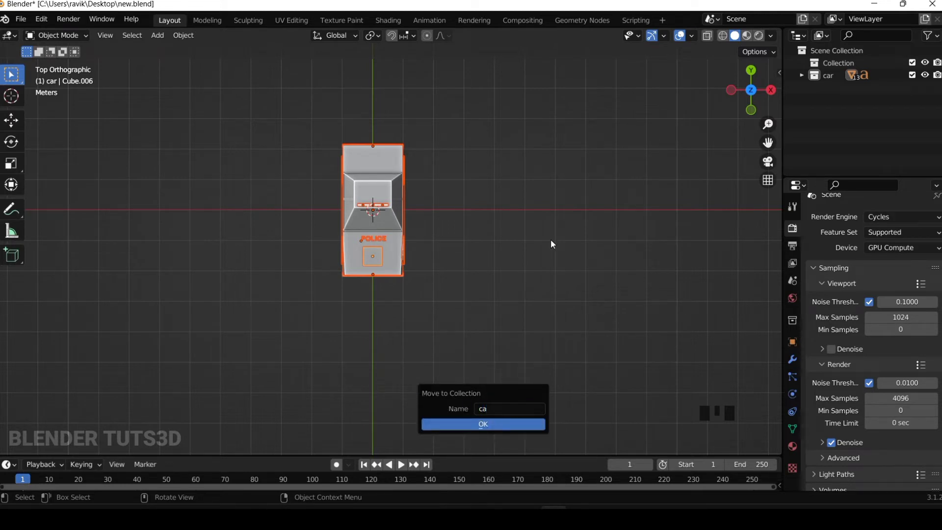
pyautogui.write('r')
pyautogui.press('Return')
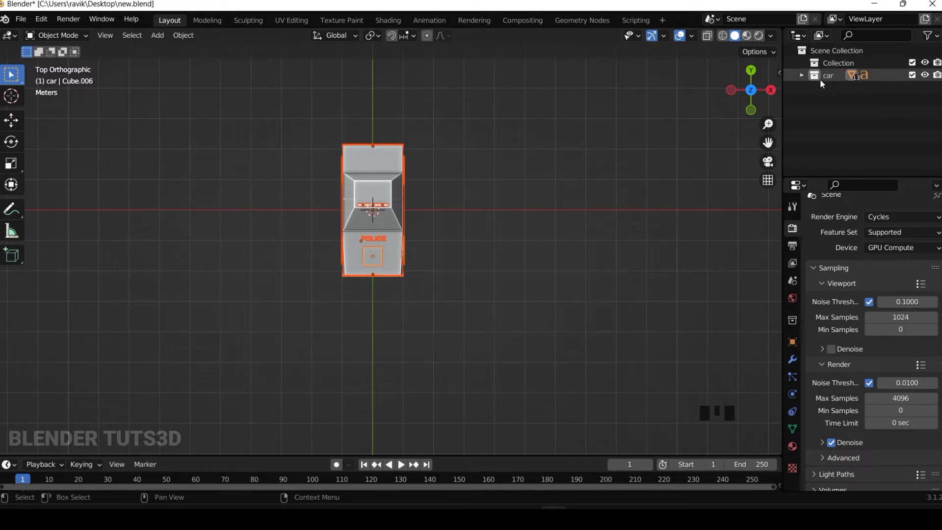
# Select every object of the car and hide them in the viewport
pyautogui.click(488, 279)
pyautogui.moveTo(490, 311); pyautogui.dragTo(197, 97)
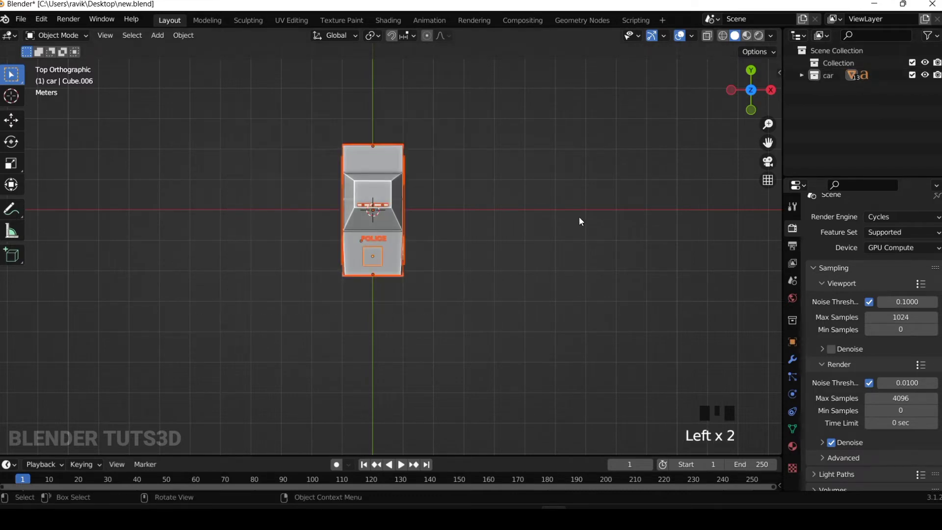
pyautogui.press('h')
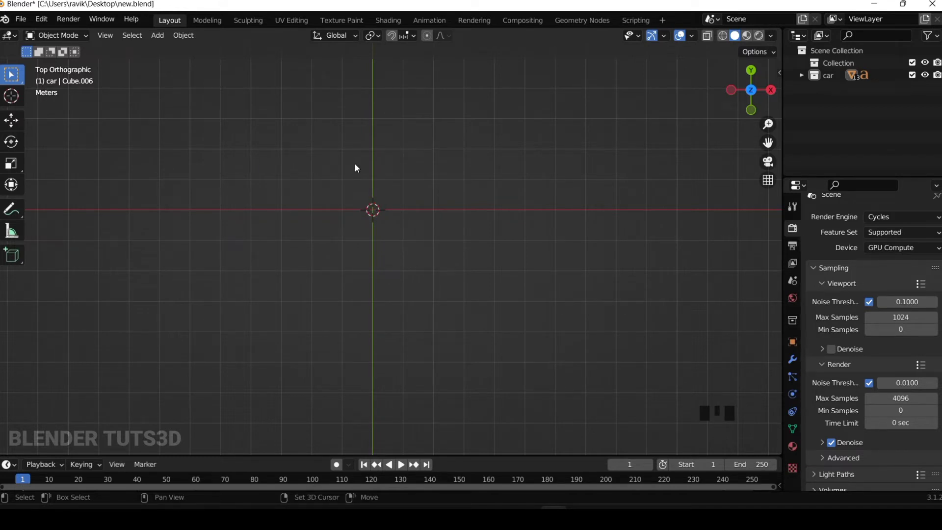
# Add a plane at the world origin and scale it uniformly to about 5.045
pyautogui.hotkey('shift', 'a')
pyautogui.moveTo(355, 163)
pyautogui.click(414, 163)
pyautogui.press('s')
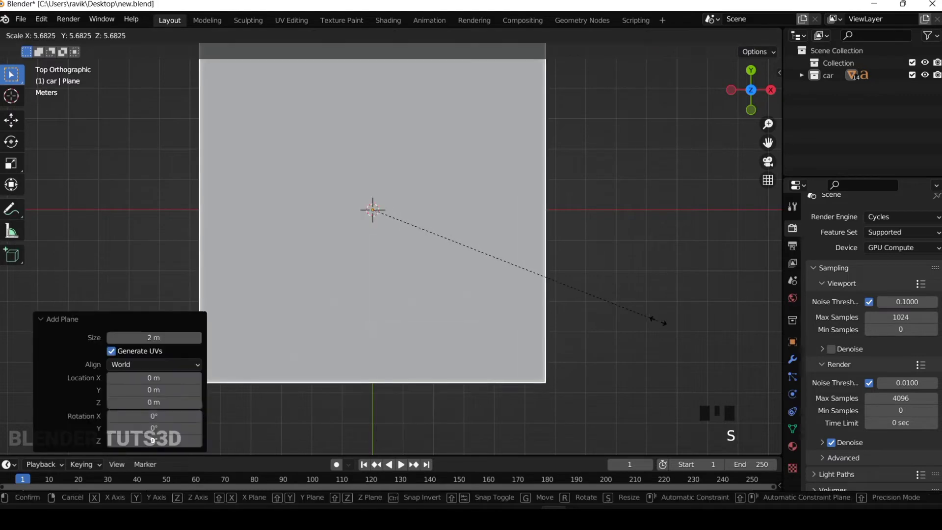
pyautogui.click(625, 305)
# Stretch the plane along X by a factor of about 1.202
pyautogui.scroll(-3, 555, 252)
pyautogui.press('s')
pyautogui.press('x')
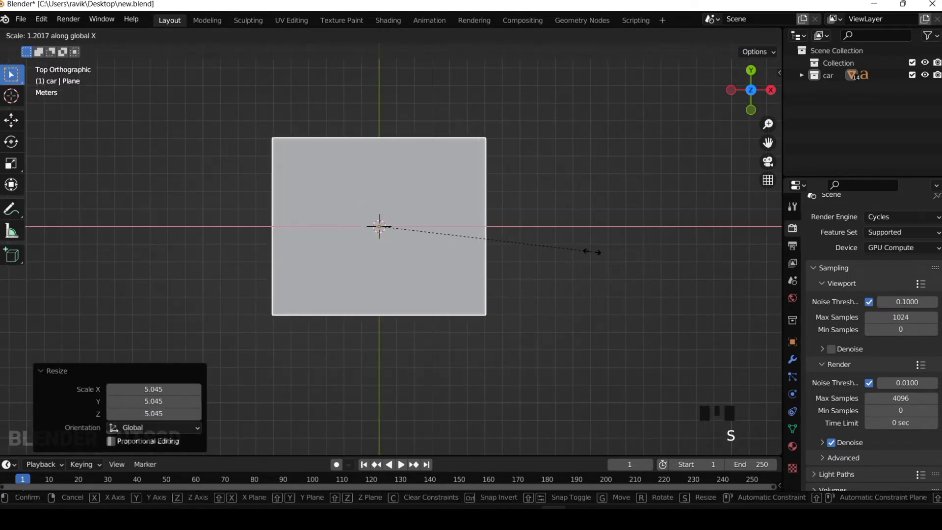
pyautogui.click(565, 251)
pyautogui.scroll(-4, 479, 229)
pyautogui.scroll(5, 484, 228)
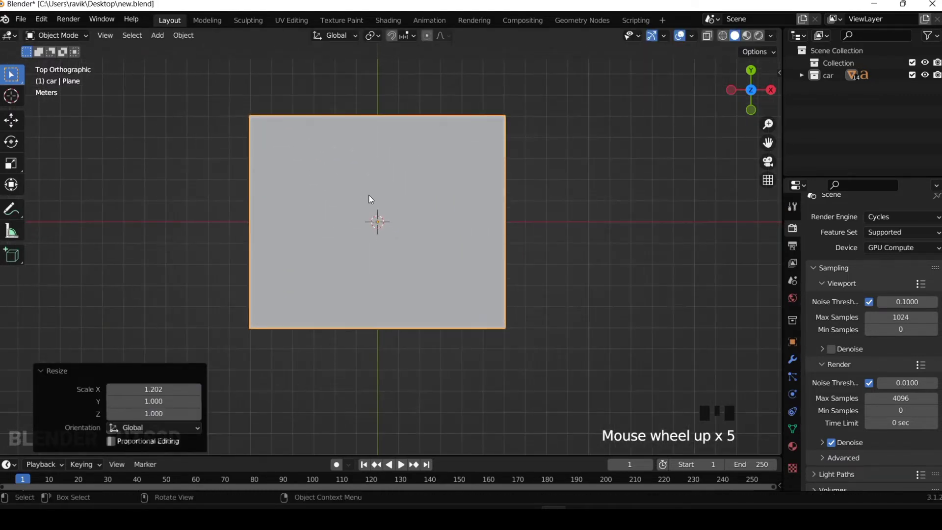
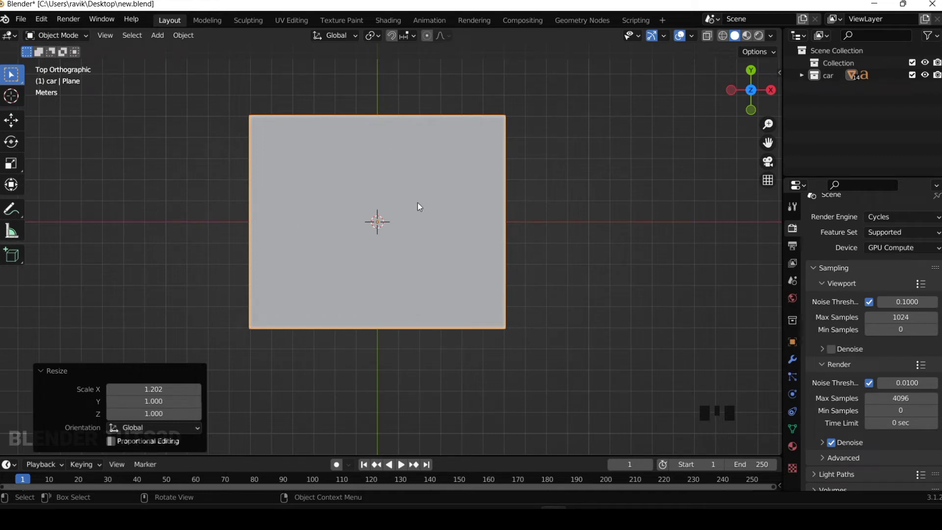
# Add one loop cut along Y across the large plane, offset towards negative X with a slide factor of about 0.222
pyautogui.click(560, 303)
pyautogui.click(402, 240)
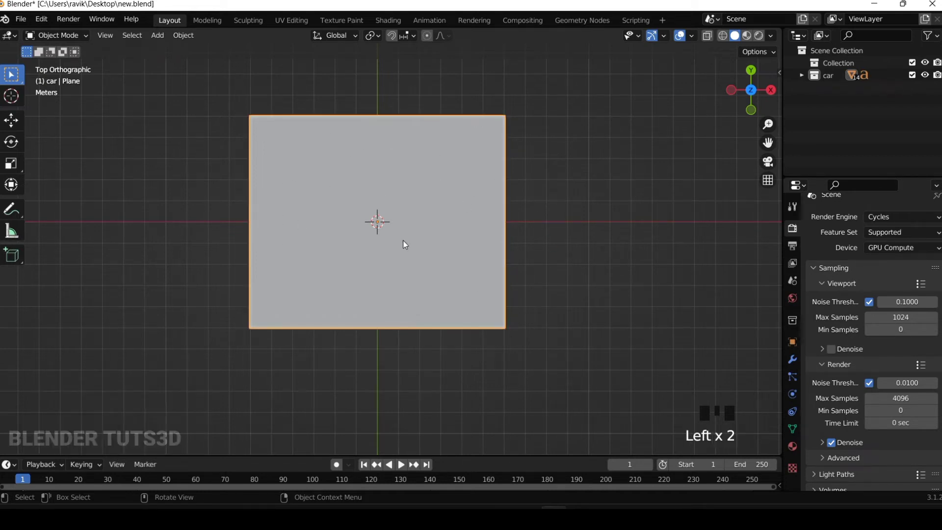
pyautogui.click(78, 36)
pyautogui.click(80, 64)
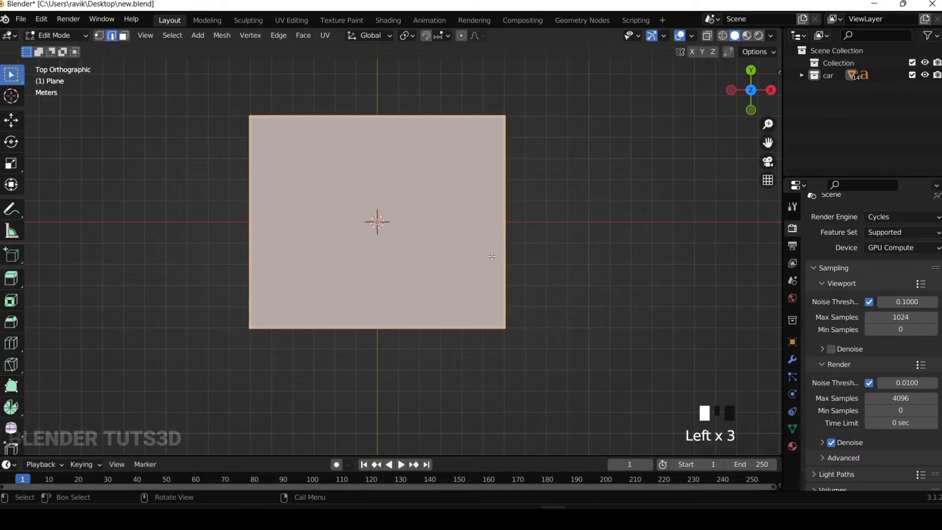
pyautogui.hotkey('ctrl', 'r')
pyautogui.click(392, 119)
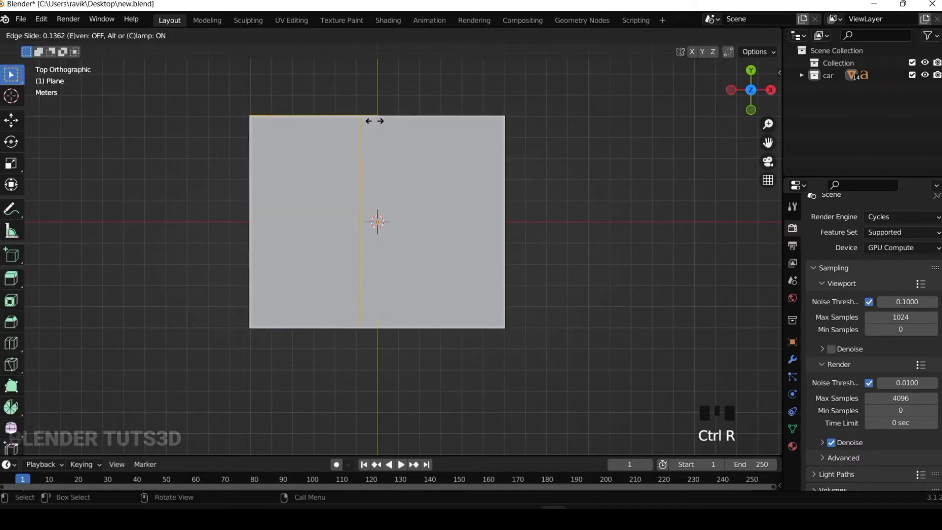
pyautogui.click(364, 122)
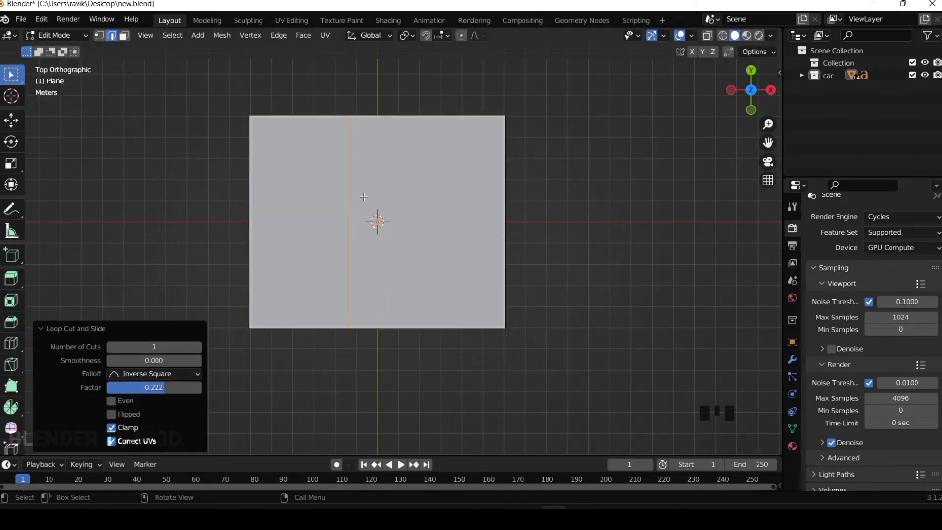
# Separate the plane's narrower face into its own object and return to Object Mode
pyautogui.click(124, 36)
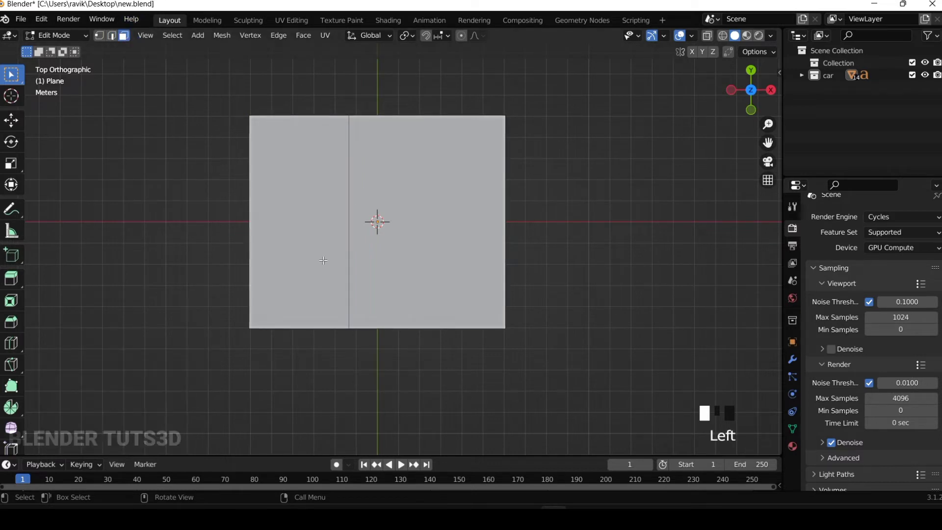
pyautogui.click(296, 235)
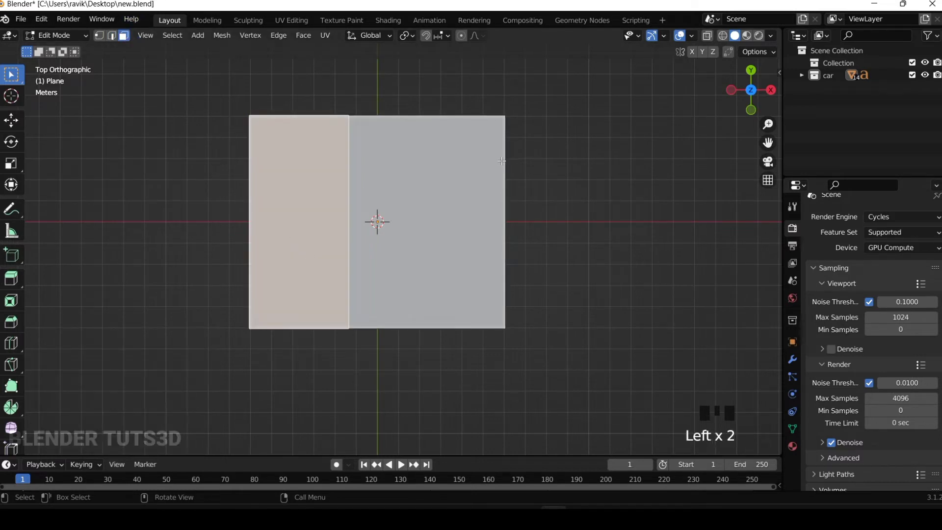
pyautogui.press('p')
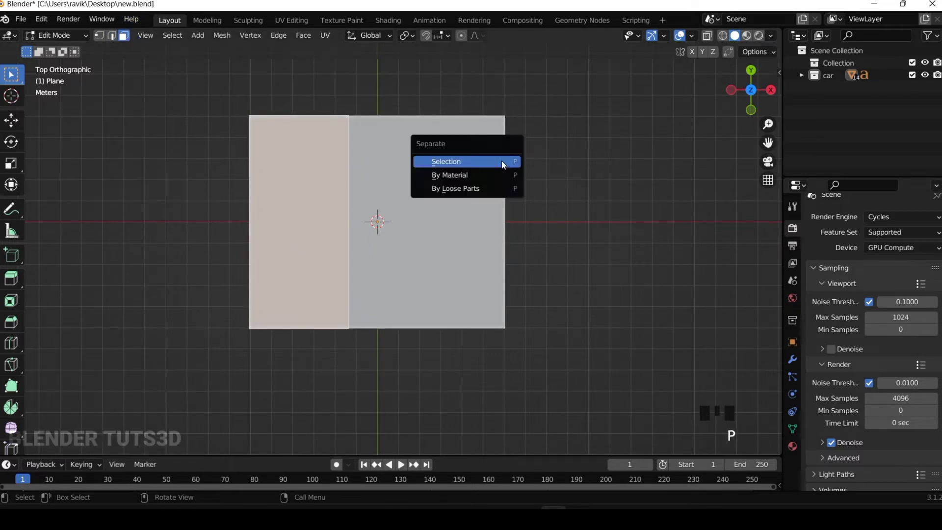
pyautogui.click(454, 167)
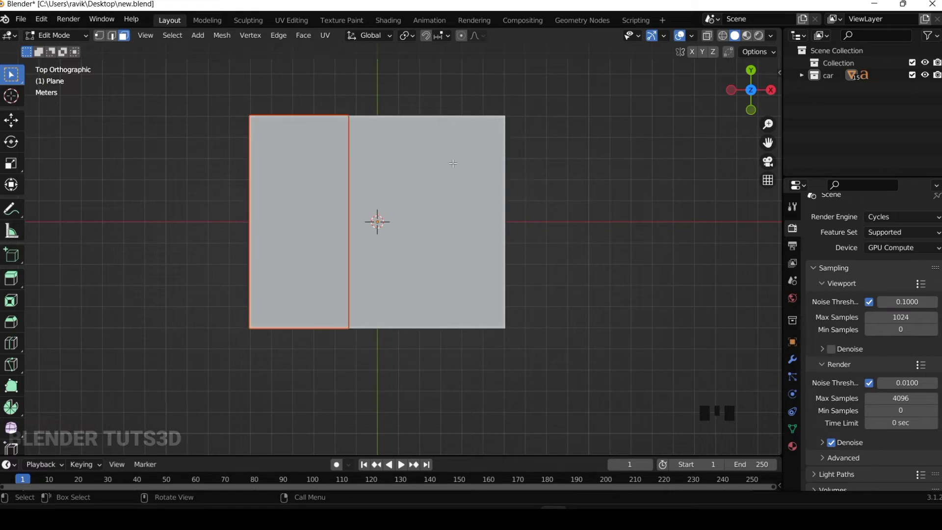
pyautogui.click(89, 35)
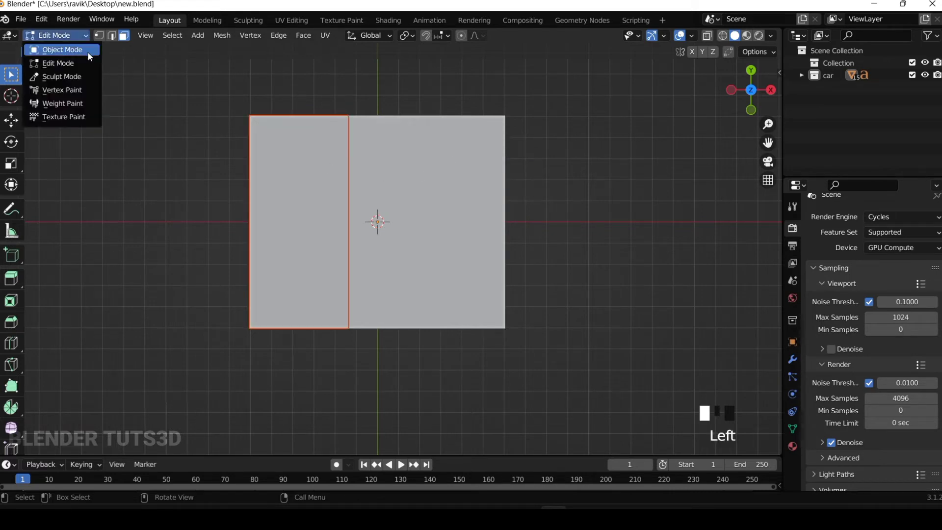
pyautogui.click(87, 49)
pyautogui.click(330, 233)
pyautogui.click(406, 231)
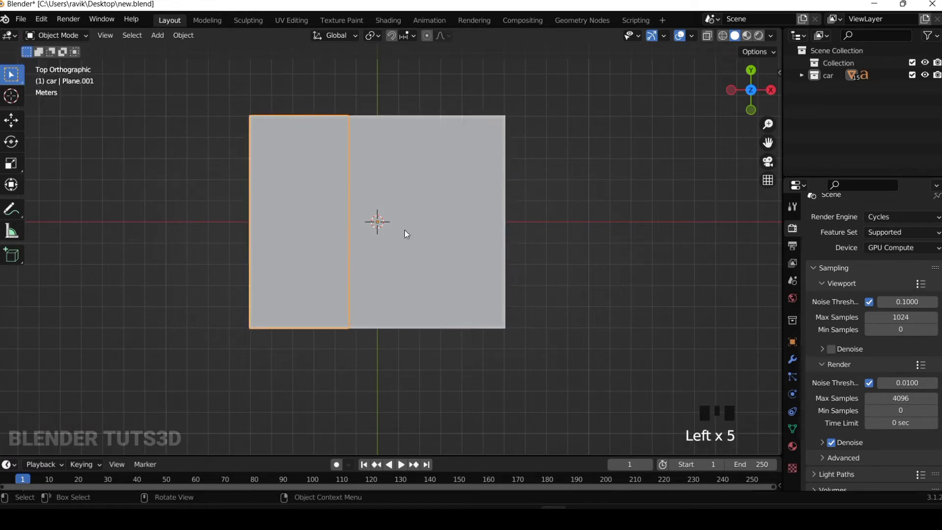
pyautogui.click(378, 228)
pyautogui.click(358, 227)
pyautogui.click(312, 224)
pyautogui.click(344, 224)
pyautogui.click(386, 230)
pyautogui.click(338, 221)
pyautogui.click(401, 220)
pyautogui.moveTo(377, 215); pyautogui.dragTo(353, 207)
pyautogui.click(422, 222)
pyautogui.click(588, 231)
pyautogui.click(433, 226)
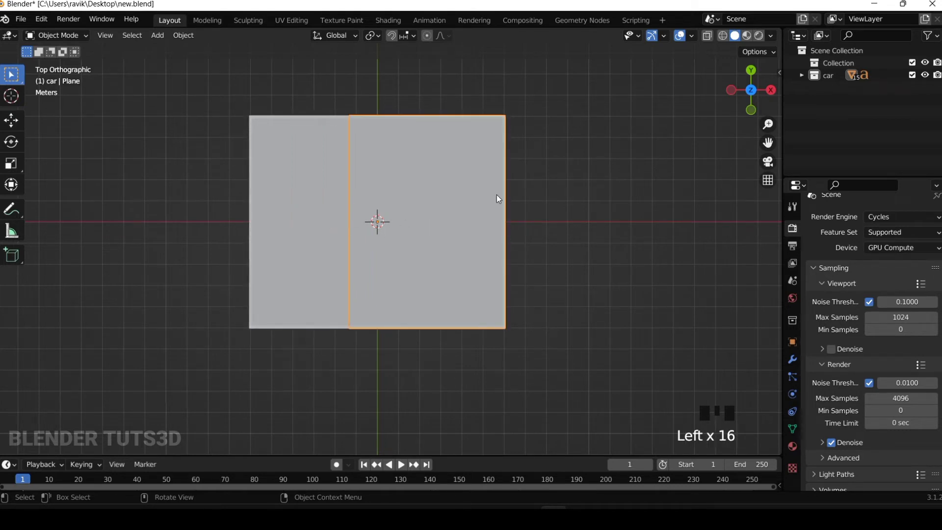
pyautogui.scroll(2, 499, 199)
pyautogui.click(650, 206)
pyautogui.scroll(-2, 471, 179)
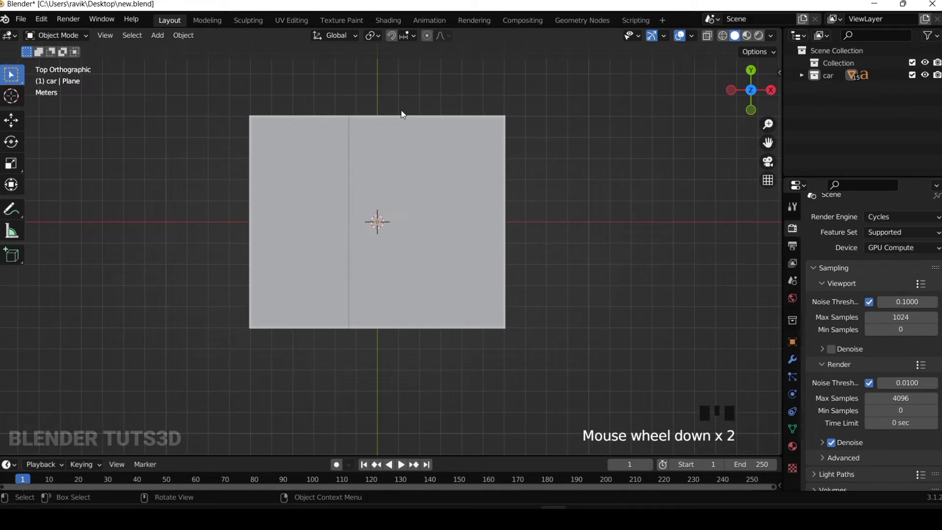
# Add a 2 m plane at the world origin and scale it down uniformly by about 0.147 and again by about 0.817
pyautogui.hotkey('shift', 'a')
pyautogui.moveTo(399, 109)
pyautogui.click(444, 107)
pyautogui.scroll(3, 491, 242)
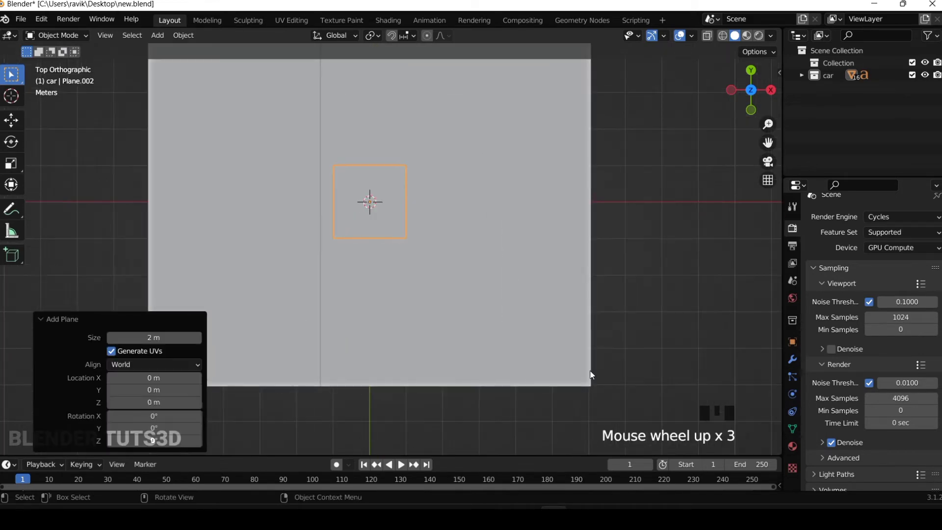
pyautogui.press('s')
pyautogui.click(401, 225)
pyautogui.scroll(1, 400, 199)
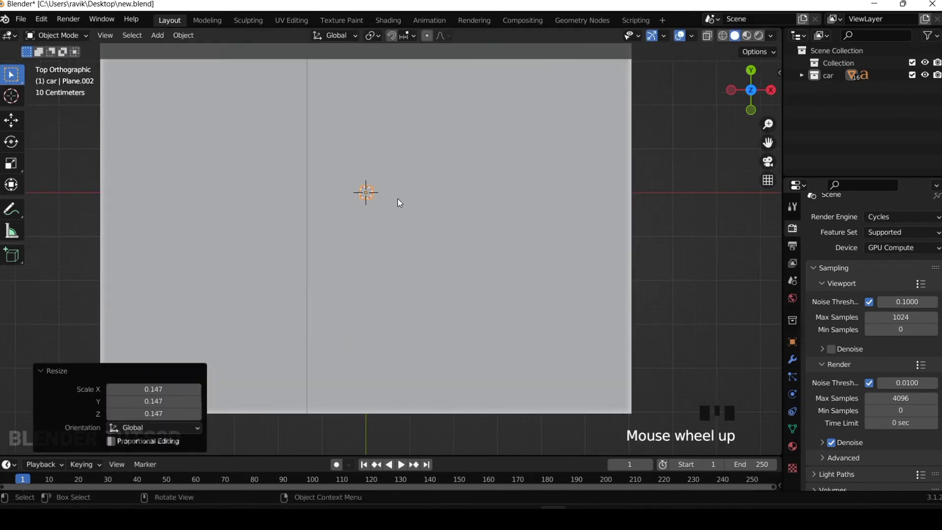
pyautogui.scroll(-3, 445, 239)
pyautogui.press('s')
pyautogui.click(434, 224)
# Stretch the small plane along Y by a factor of about 9.186 to form a lane dash
pyautogui.press('s')
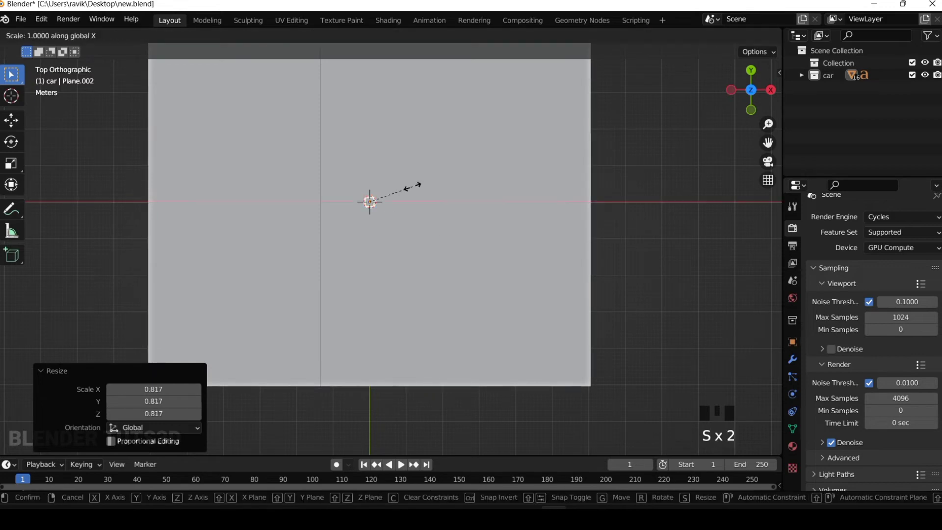
pyautogui.press('x')
pyautogui.click(461, 258)
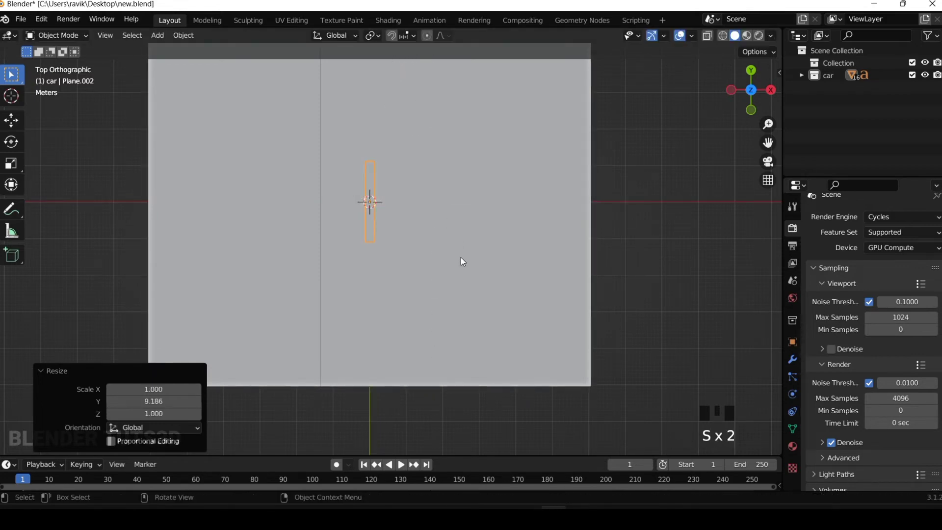
# Scale the dash uniformly by about 0.667 and move it about 2.518 m along X and -4.015 m along Y
pyautogui.press('s')
pyautogui.click(436, 275)
pyautogui.press('g')
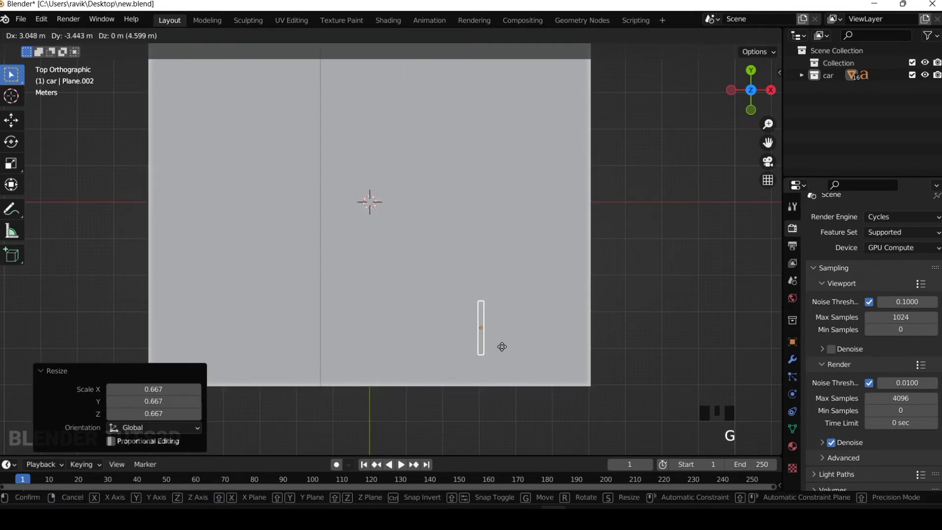
pyautogui.click(485, 361)
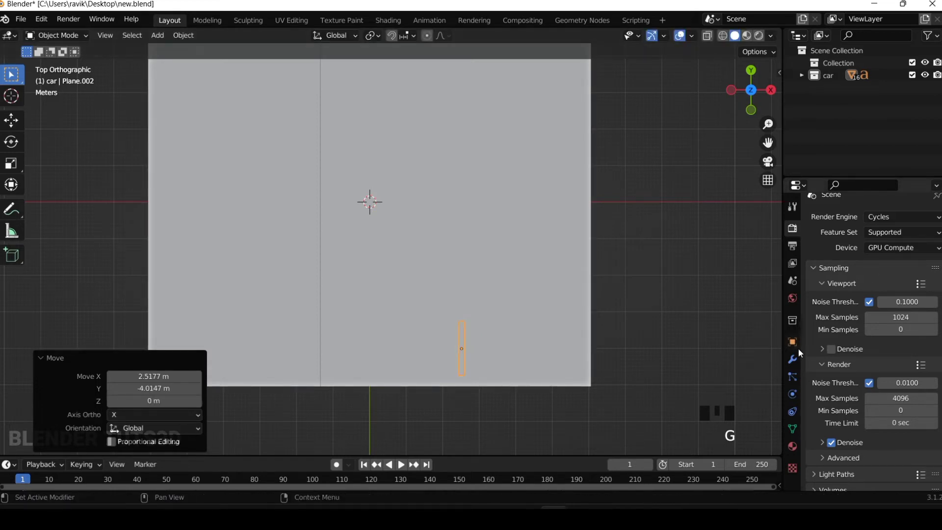
# Add an Array modifier to the dash with a count of 4 and a relative offset of 0 in X and 1.6 in Y
pyautogui.click(792, 360)
pyautogui.click(841, 225)
pyautogui.click(699, 265)
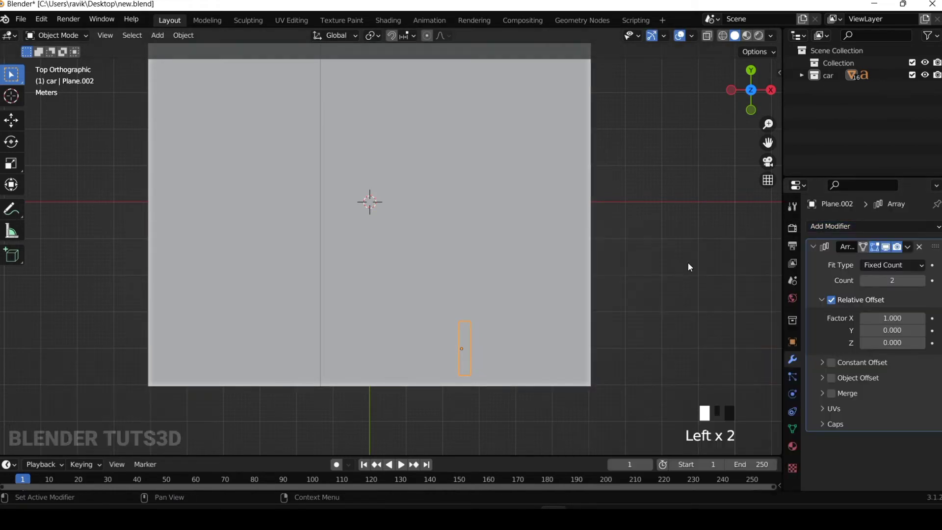
pyautogui.click(897, 319)
pyautogui.press('Return')
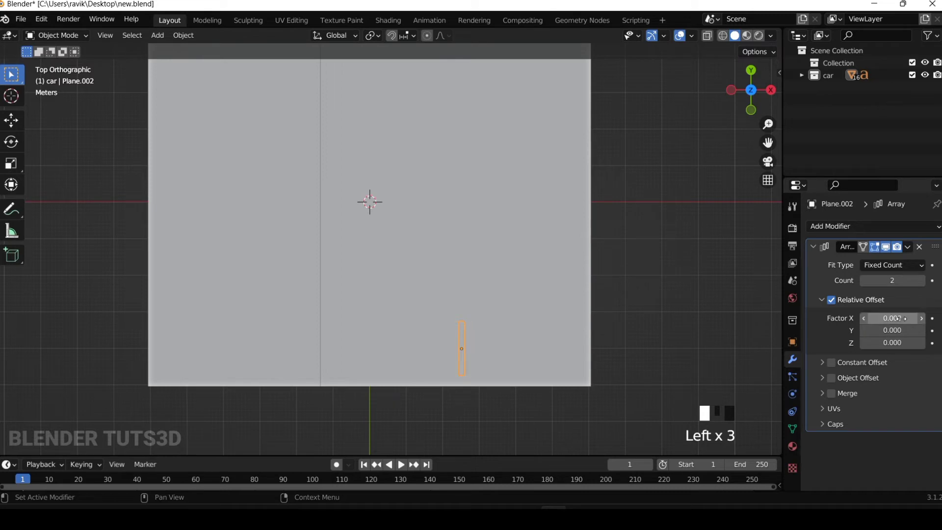
pyautogui.moveTo(894, 331); pyautogui.dragTo(922, 331)
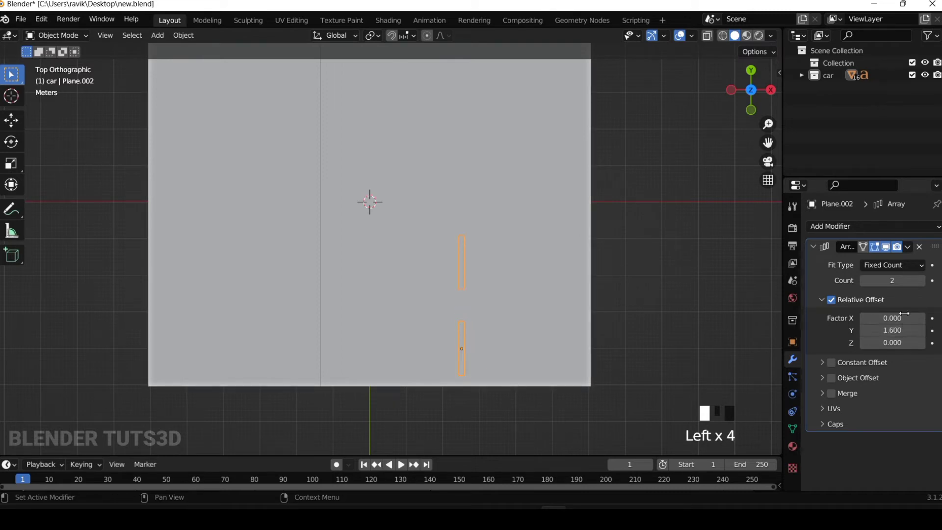
pyautogui.click(920, 281)
pyautogui.click(920, 281)
pyautogui.scroll(-2, 670, 288)
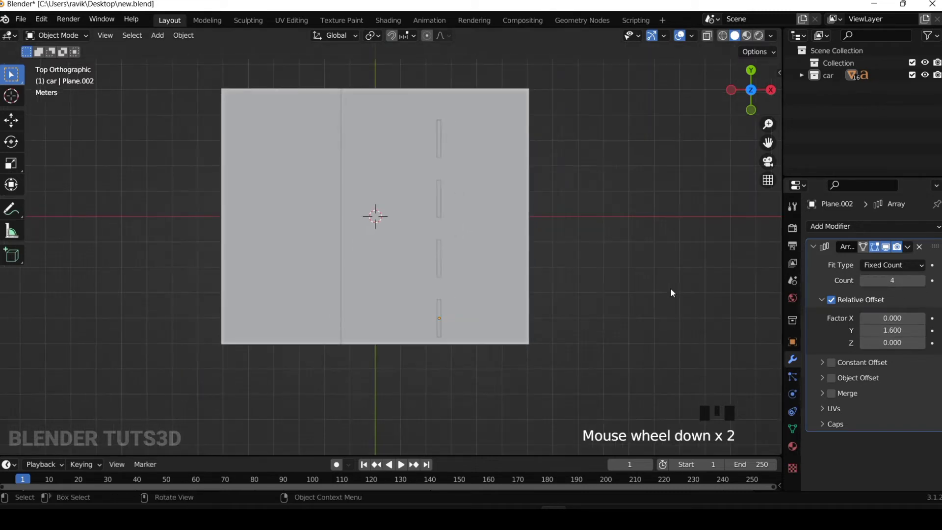
# Move the wider plane and its lane dashes to a new collection named road and hide them in the viewport
pyautogui.scroll(2, 634, 293)
pyautogui.scroll(-2, 699, 260)
pyautogui.moveTo(387, 69); pyautogui.dragTo(542, 298)
pyautogui.press('m')
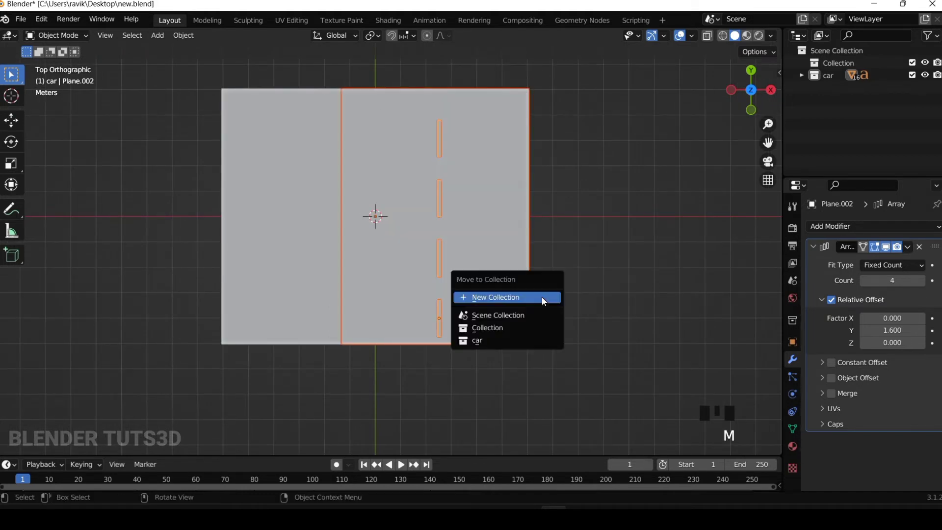
pyautogui.click(542, 296)
pyautogui.write('road')
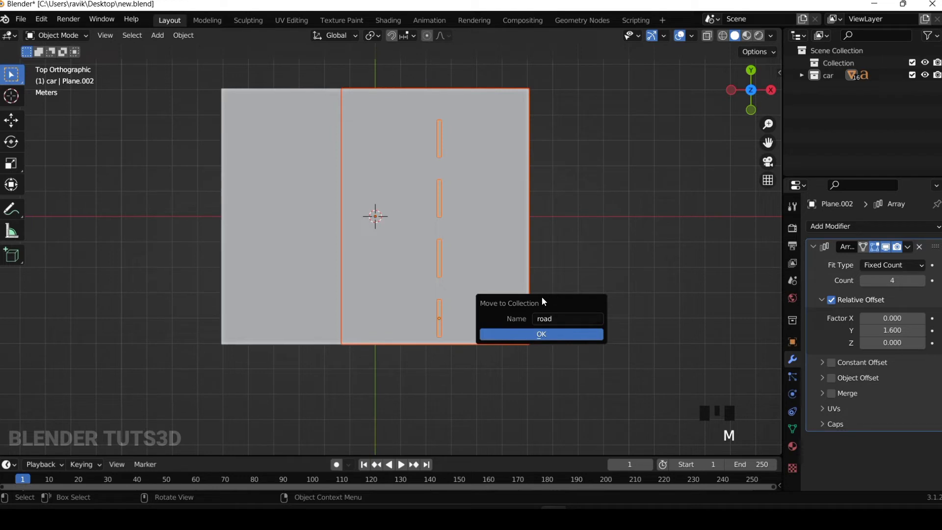
pyautogui.click(552, 334)
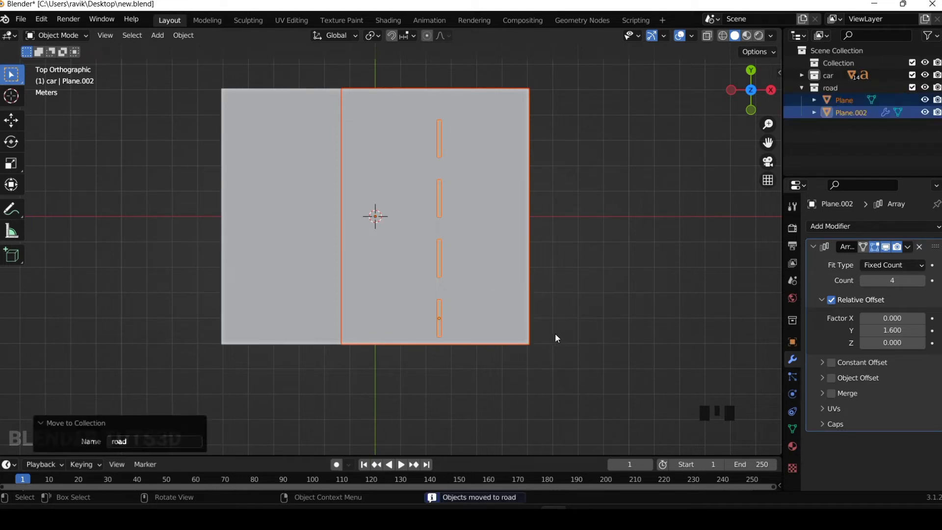
pyautogui.moveTo(361, 82); pyautogui.dragTo(515, 386)
pyautogui.press('h')
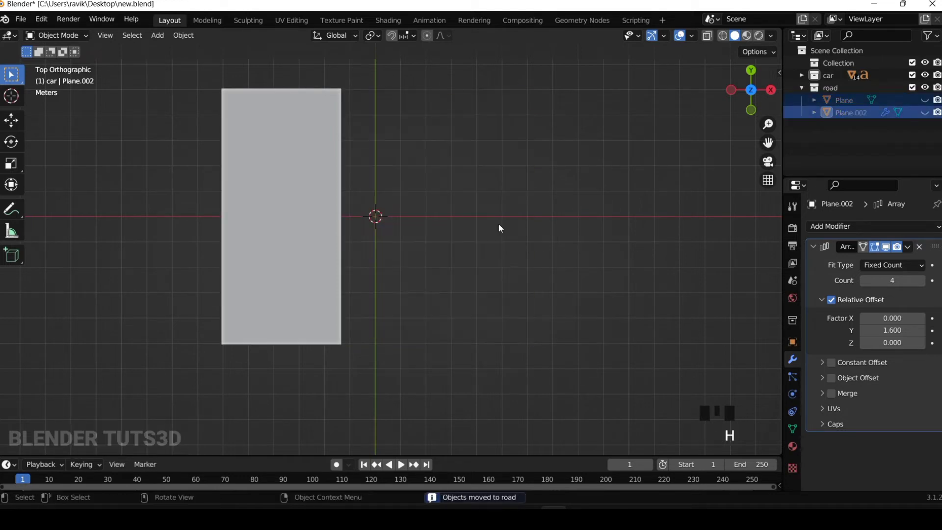
# Add a Hair particle system with Advanced settings enabled to the remaining narrow plane
pyautogui.click(303, 193)
pyautogui.moveTo(751, 90); pyautogui.dragTo(736, 113)
pyautogui.scroll(3, 301, 291)
pyautogui.scroll(-2, 318, 287)
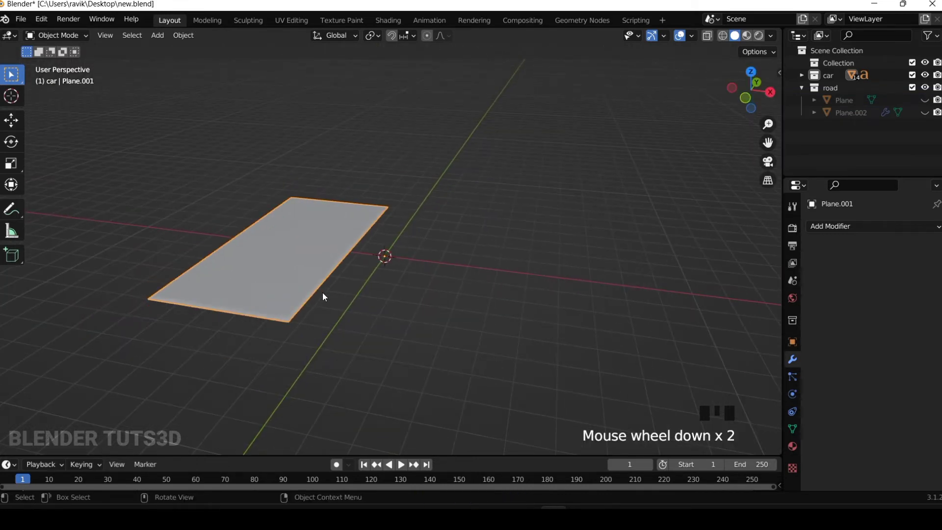
pyautogui.click(723, 361)
pyautogui.click(317, 278)
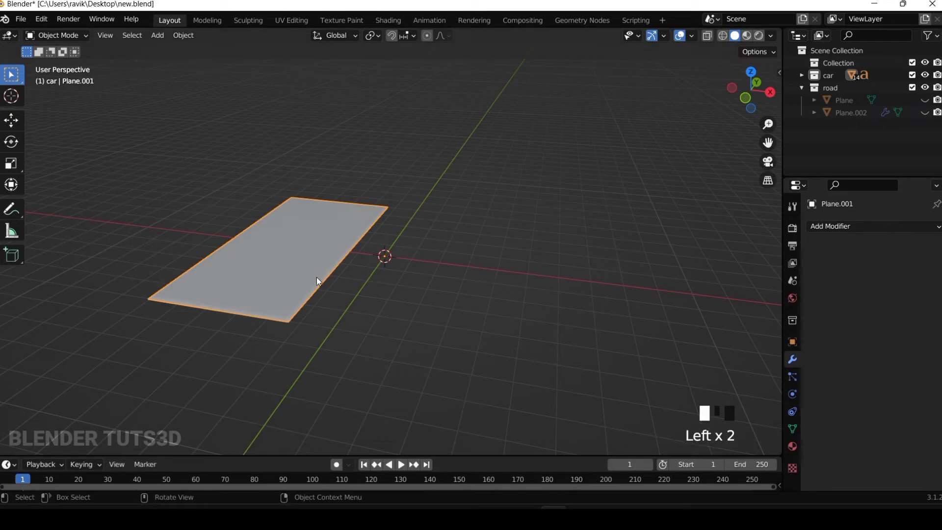
pyautogui.click(790, 375)
pyautogui.click(937, 226)
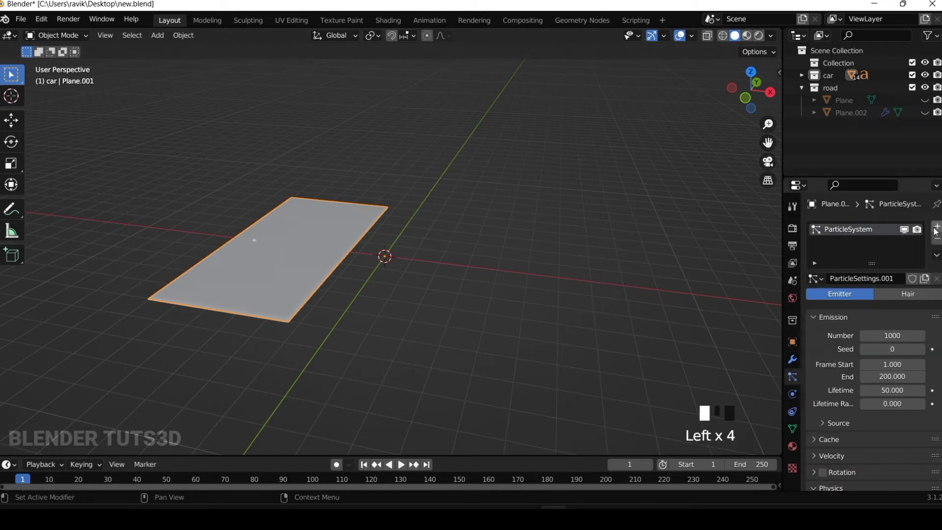
pyautogui.click(905, 294)
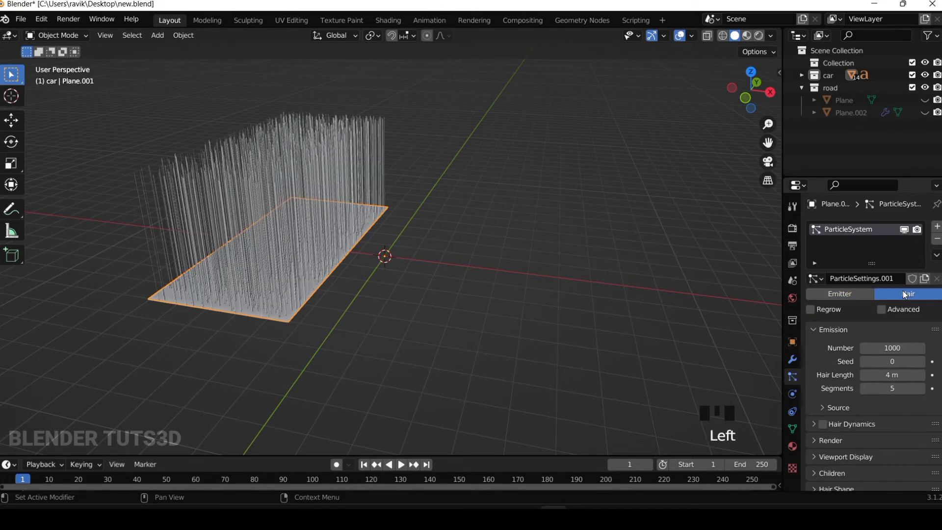
pyautogui.click(883, 308)
# Set the hair particles' Brownian force to 0.520 in the physics settings
pyautogui.scroll(-4, 877, 347)
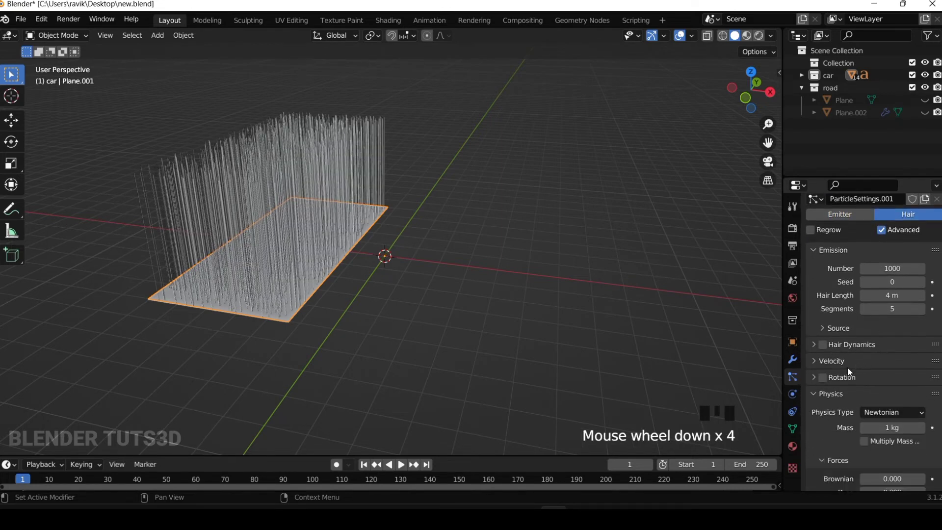
pyautogui.scroll(-3, 850, 373)
pyautogui.click(829, 334)
pyautogui.click(830, 335)
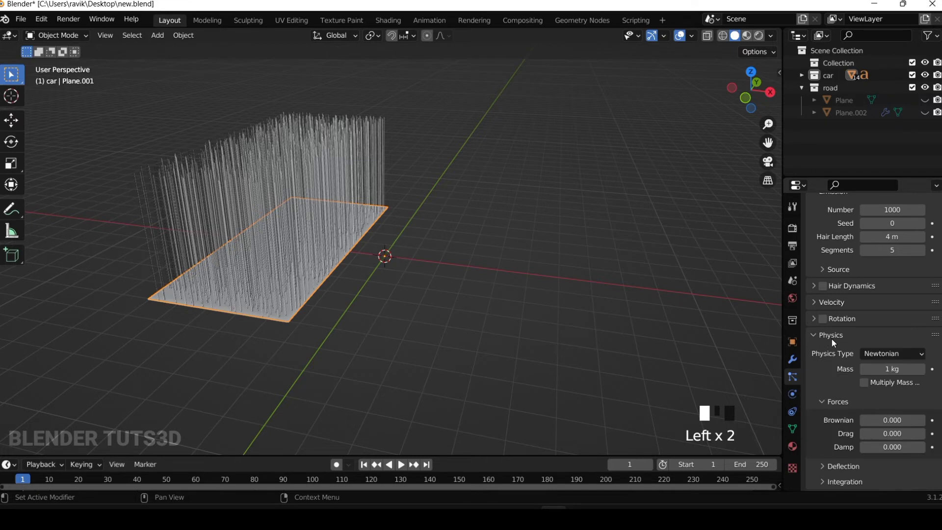
pyautogui.scroll(-2, 887, 412)
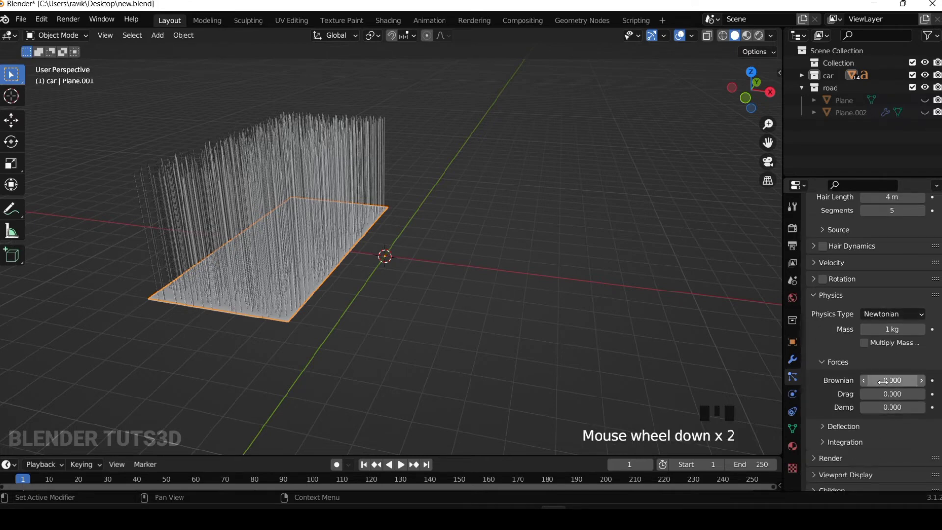
pyautogui.moveTo(883, 381); pyautogui.dragTo(921, 382)
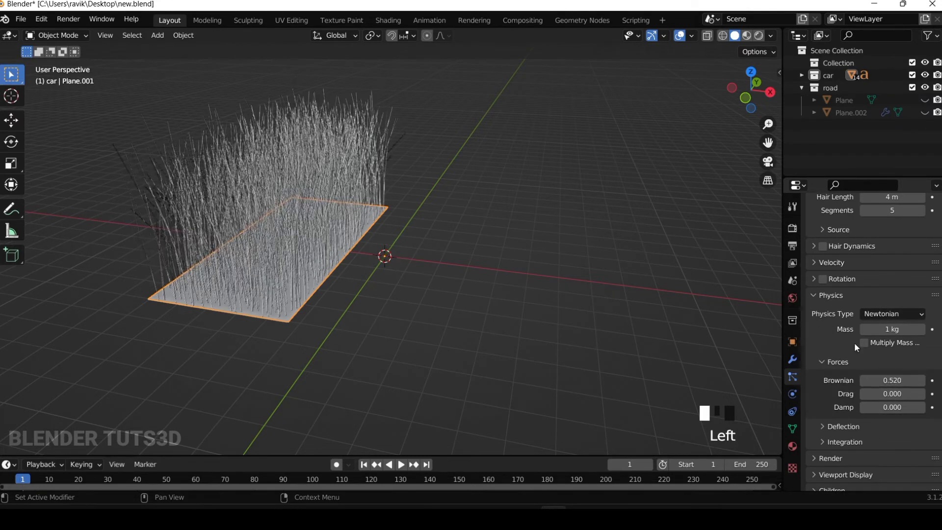
# Shorten the grass hair to 0.58 m and reduce its Brownian force to 0.100
pyautogui.click(745, 98)
pyautogui.scroll(2, 670, 185)
pyautogui.scroll(-2, 668, 185)
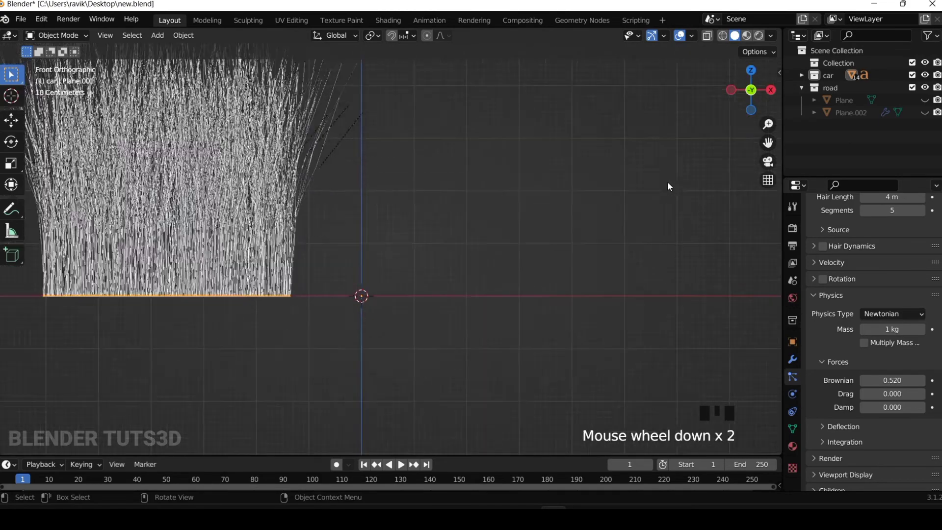
pyautogui.scroll(9, 891, 373)
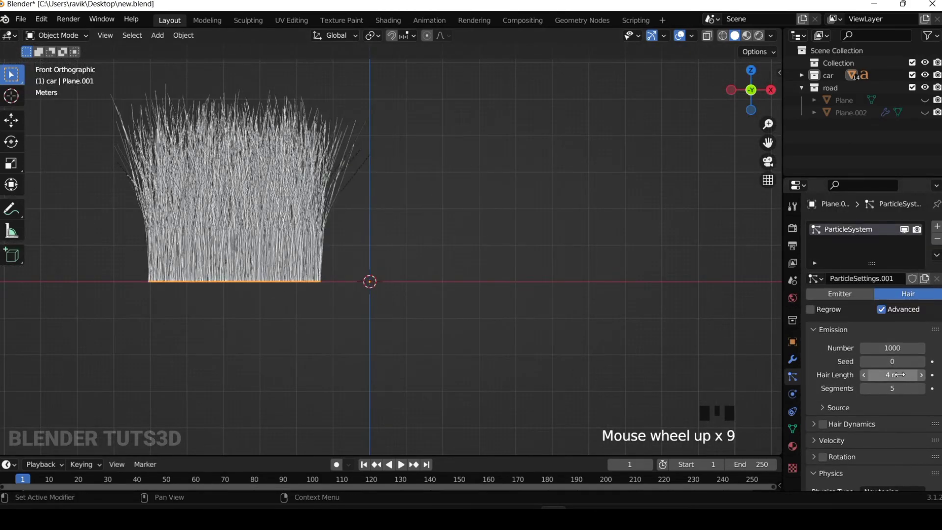
pyautogui.moveTo(899, 375); pyautogui.dragTo(865, 375)
pyautogui.scroll(5, 442, 245)
pyautogui.scroll(-3, 881, 393)
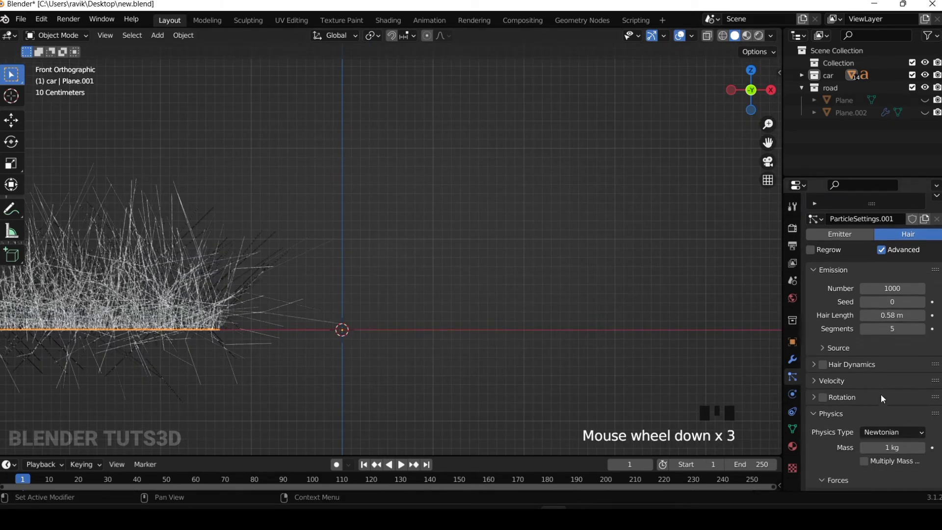
pyautogui.scroll(-6, 887, 402)
pyautogui.moveTo(892, 379); pyautogui.dragTo(896, 380)
pyautogui.scroll(5, 894, 343)
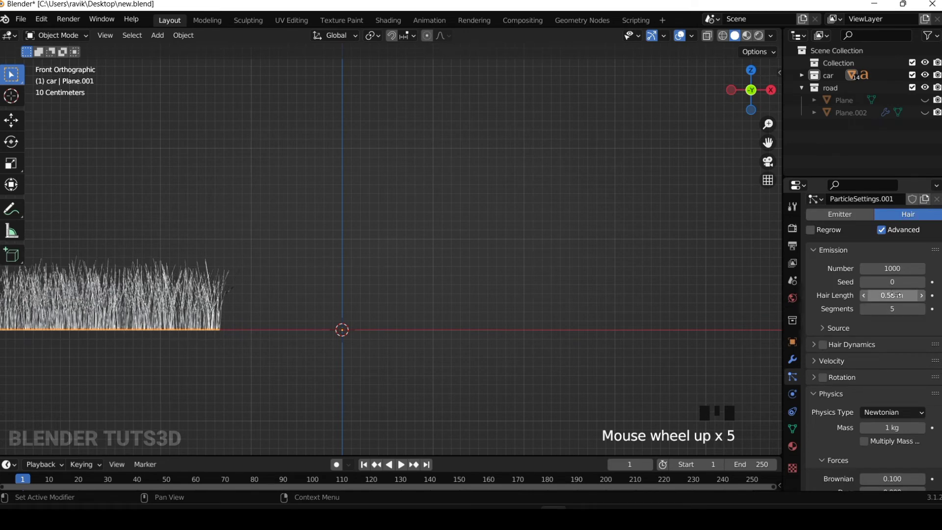
# Set the grass hair length to 0.36 m
pyautogui.moveTo(894, 295); pyautogui.dragTo(876, 295)
pyautogui.click(566, 224)
pyautogui.scroll(-3, 565, 223)
pyautogui.moveTo(773, 90); pyautogui.dragTo(766, 107)
pyautogui.moveTo(768, 142); pyautogui.dragTo(493, 277)
pyautogui.scroll(4, 493, 277)
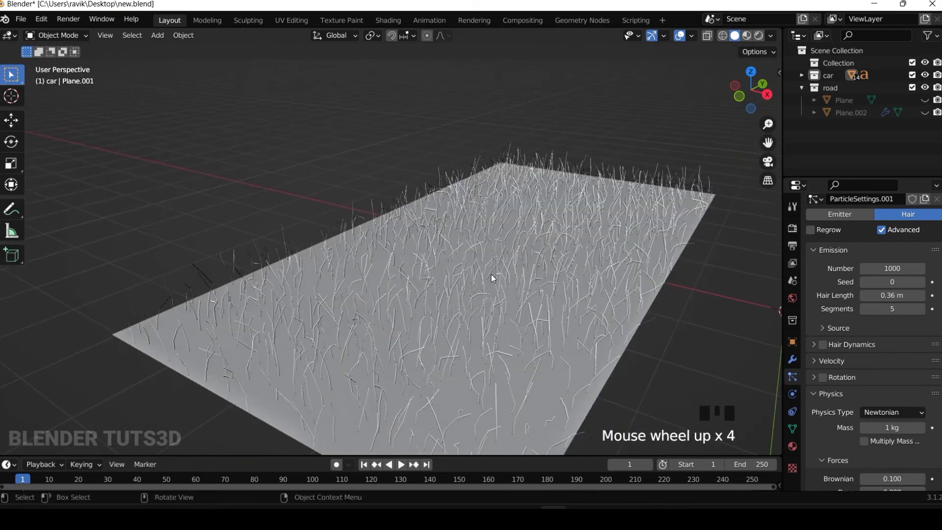
# Set the number of emitted hairs on the grass plane to 5000
pyautogui.scroll(-3, 490, 275)
pyautogui.moveTo(878, 268); pyautogui.dragTo(878, 268)
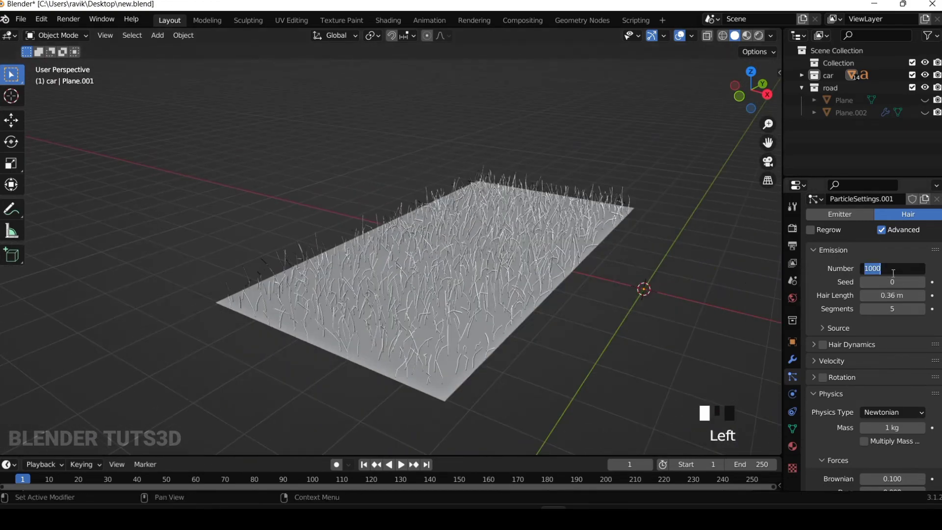
pyautogui.write('5000')
pyautogui.press('Return')
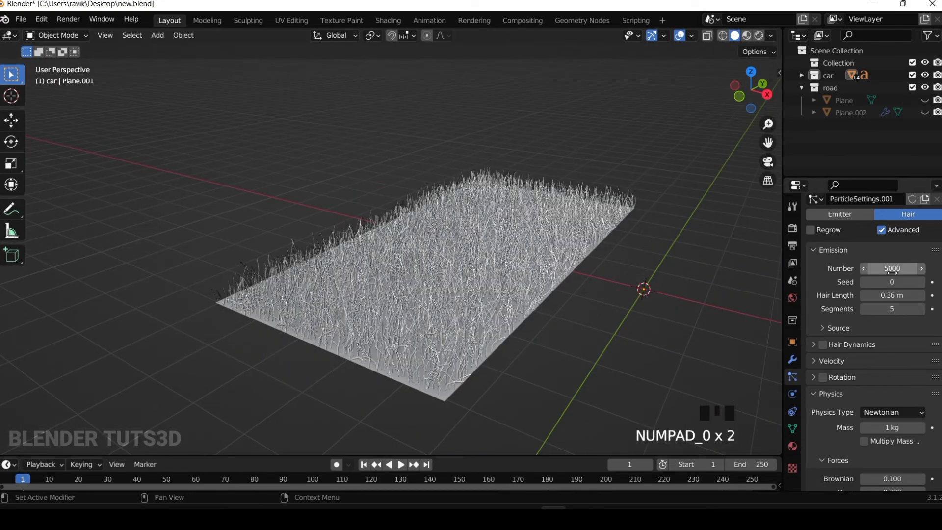
# Preview the grass up close in Rendered shading, check the render engine settings, and return to Solid shading
pyautogui.click(725, 98)
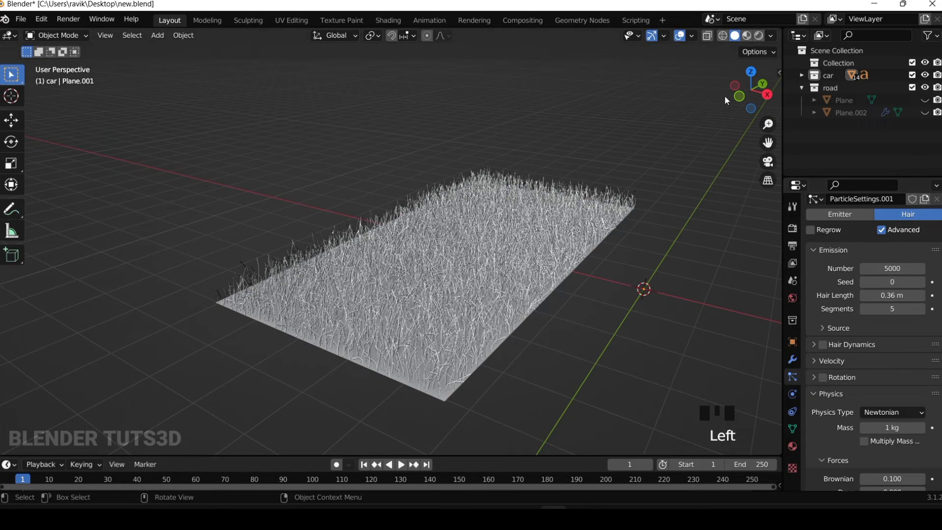
pyautogui.click(760, 40)
pyautogui.scroll(11, 493, 297)
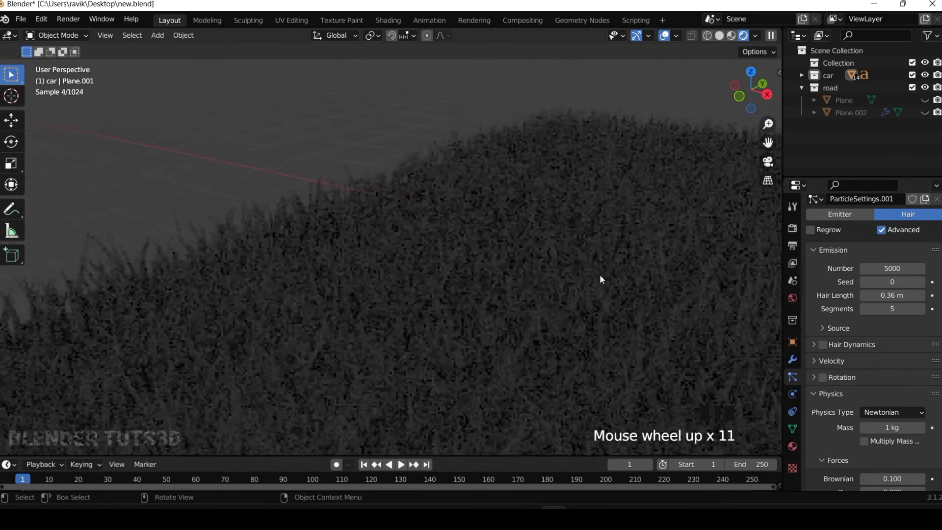
pyautogui.click(792, 228)
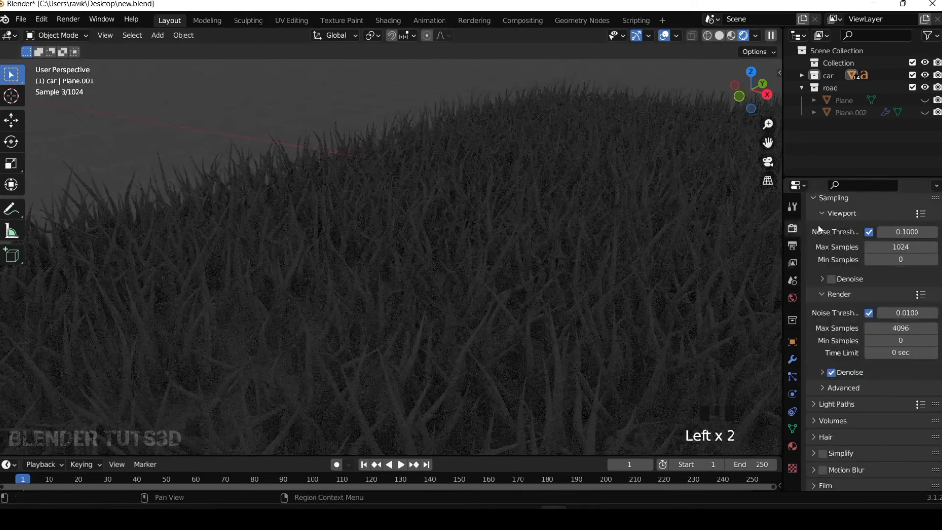
pyautogui.scroll(6, 868, 283)
pyautogui.click(385, 353)
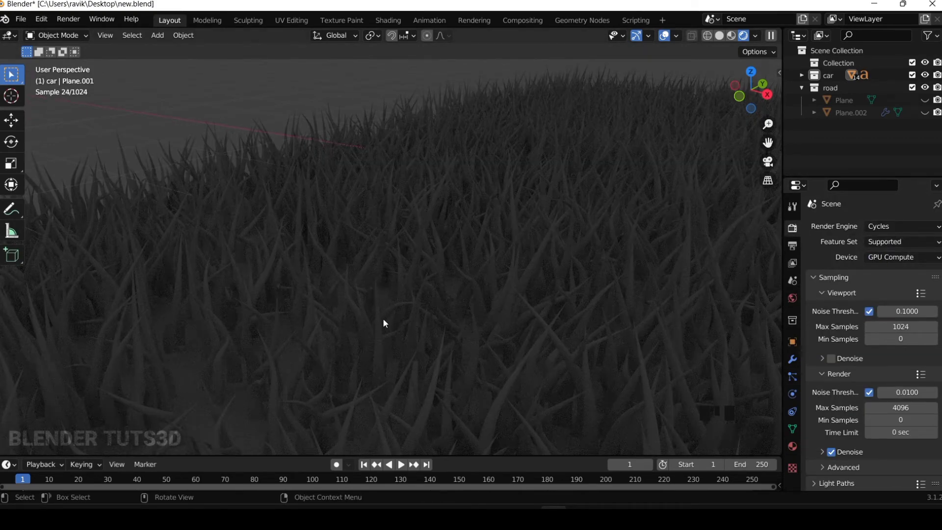
pyautogui.scroll(-14, 387, 334)
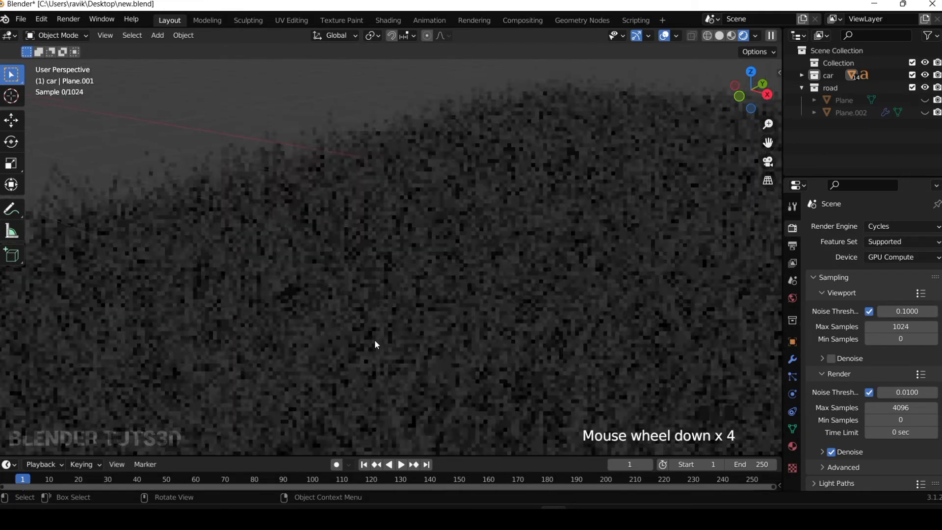
pyautogui.scroll(5, 413, 322)
pyautogui.scroll(13, 389, 334)
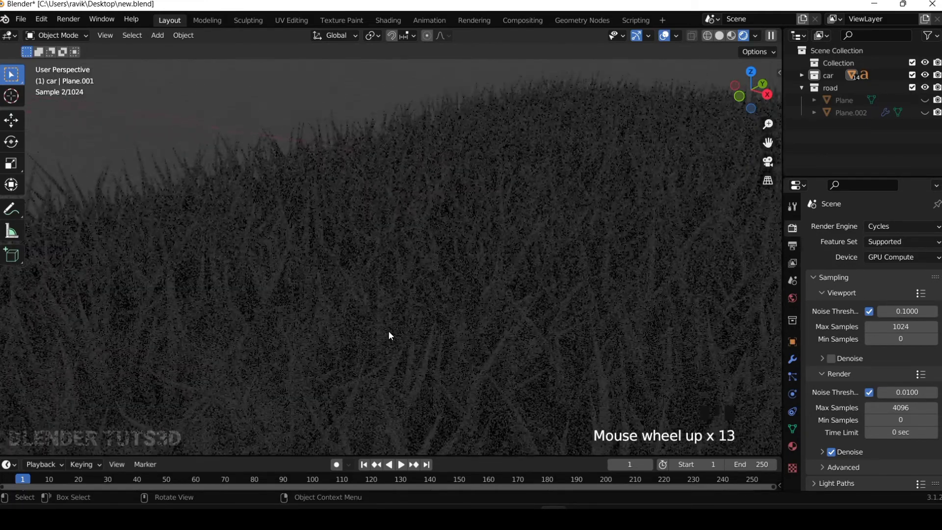
pyautogui.scroll(-13, 376, 343)
pyautogui.scroll(-3, 567, 333)
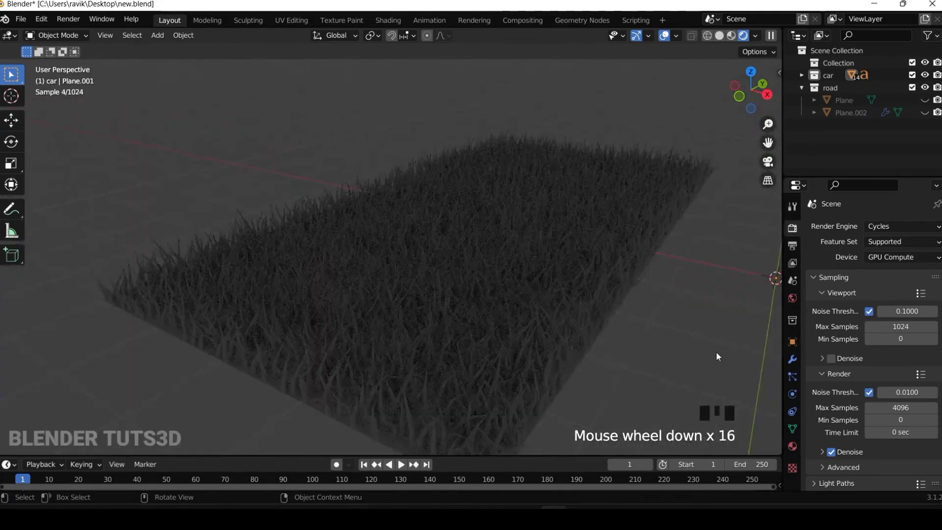
pyautogui.click(724, 36)
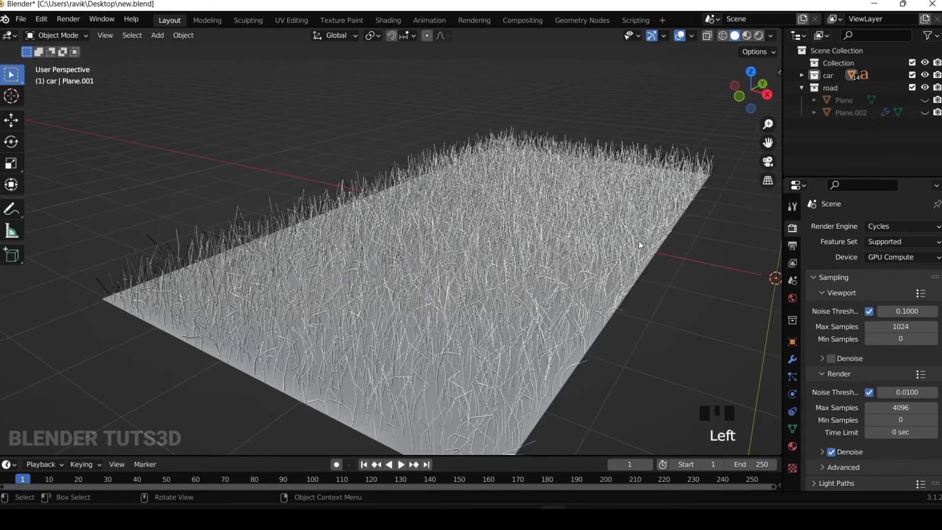
# Move the grass plane to a new collection named grass and hide it in the viewport
pyautogui.click(549, 311)
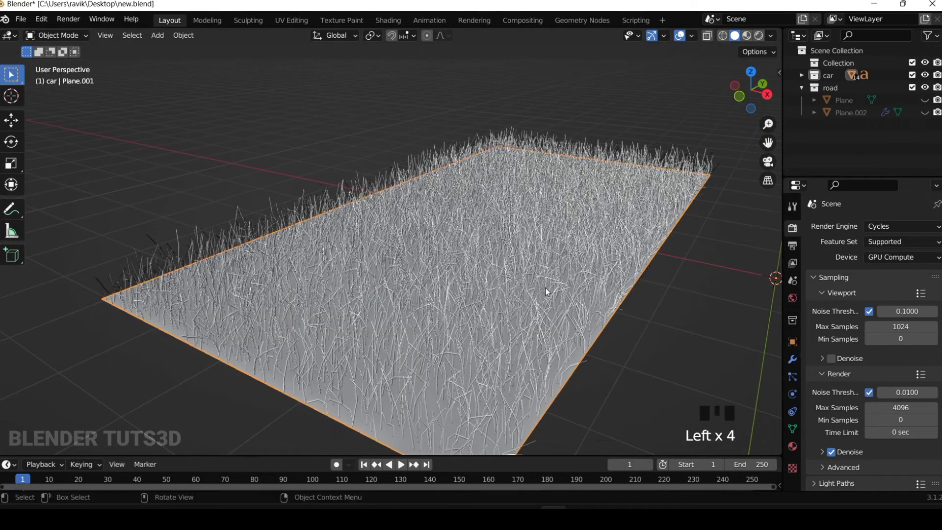
pyautogui.press('m')
pyautogui.click(545, 287)
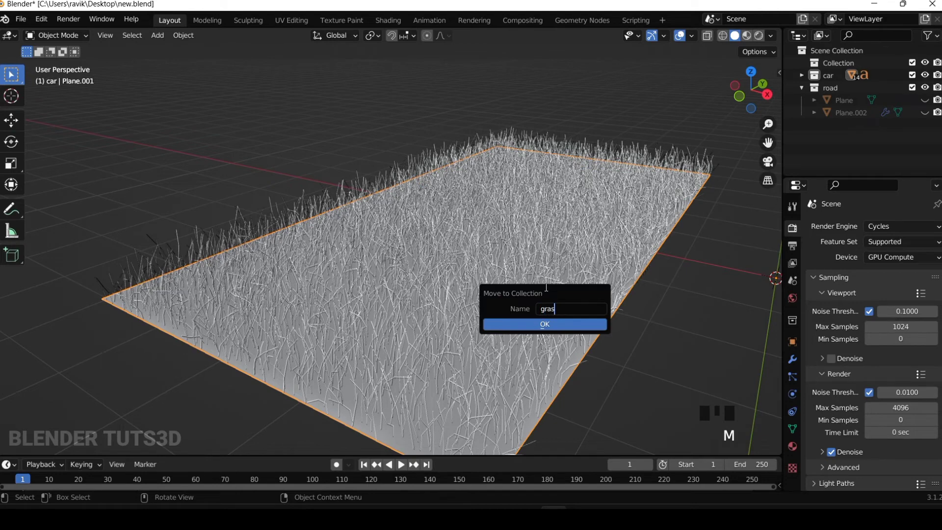
pyautogui.click(545, 323)
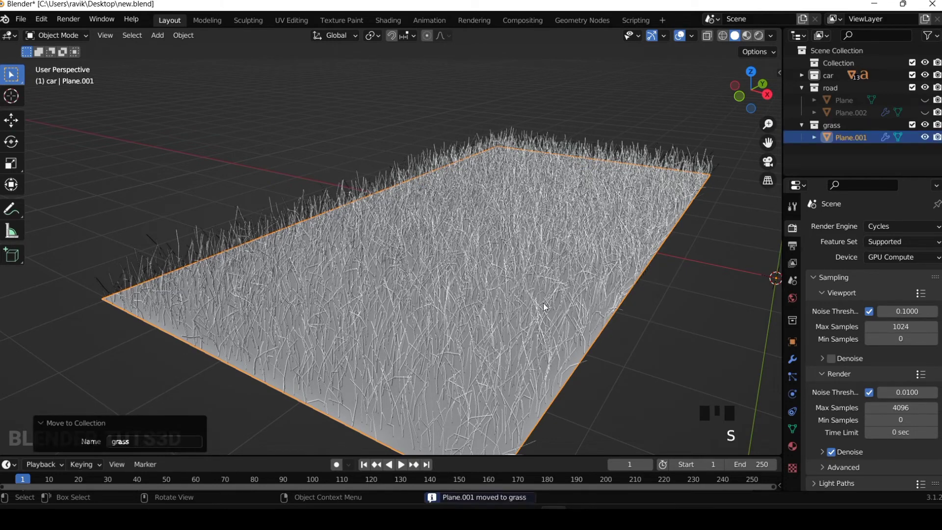
pyautogui.press('h')
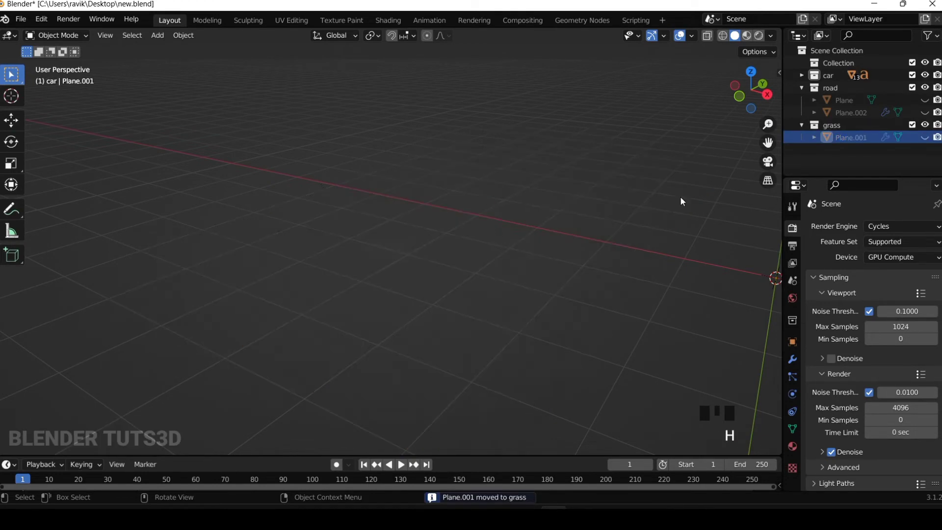
# Add a cylinder at the origin and display it in wireframe from the front view
pyautogui.click(740, 95)
pyautogui.moveTo(768, 143); pyautogui.dragTo(746, 148)
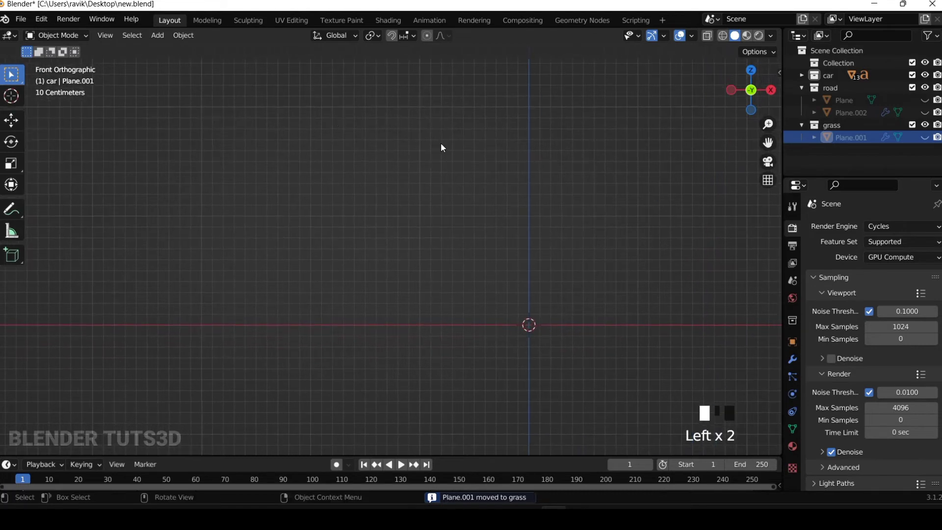
pyautogui.hotkey('shift', 'a')
pyautogui.moveTo(441, 143)
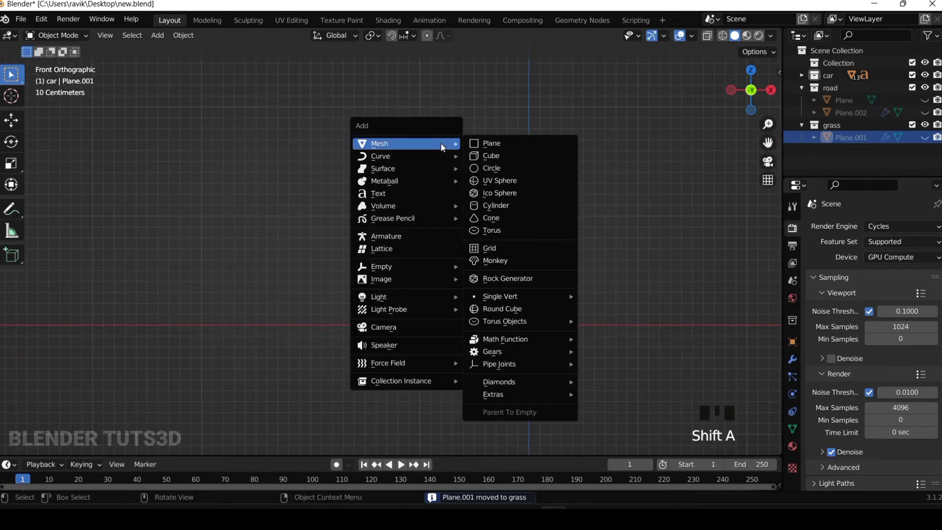
pyautogui.click(495, 205)
pyautogui.scroll(-4, 576, 276)
pyautogui.moveTo(768, 142)
pyautogui.mouseDown()
pyautogui.moveTo(735, 122)
pyautogui.moveTo(645, 98)
pyautogui.mouseUp()
pyautogui.click(722, 36)
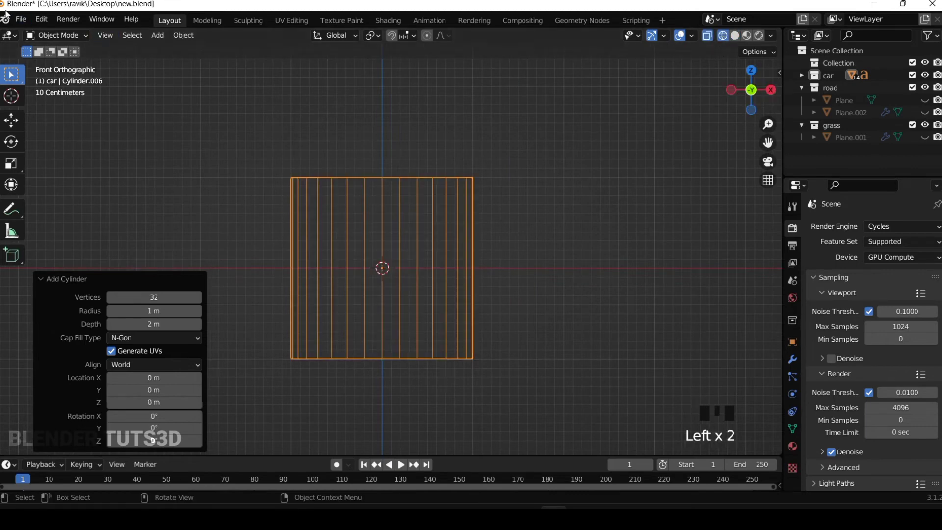
# Raise the cylinder's top face about 2.82 m along Z in Edit Mode
pyautogui.click(56, 35)
pyautogui.click(67, 70)
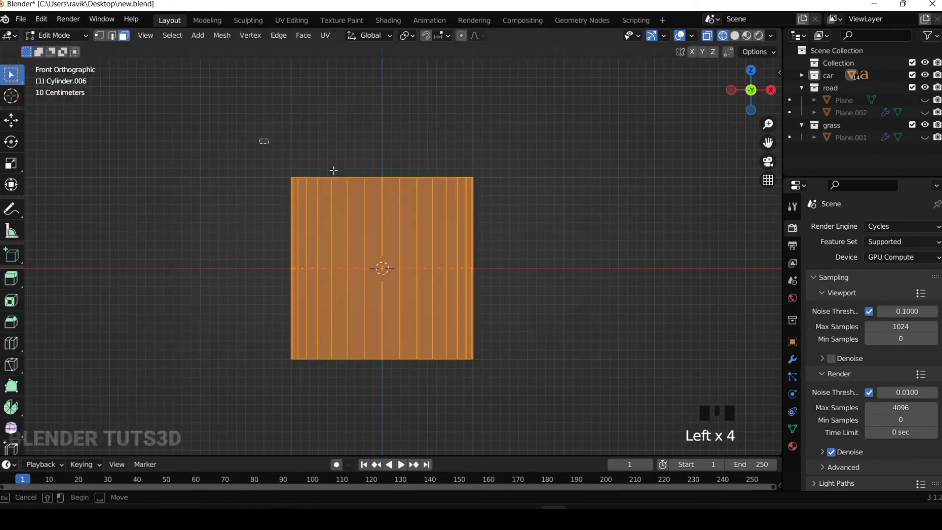
pyautogui.moveTo(260, 140); pyautogui.dragTo(542, 213)
pyautogui.scroll(-3, 642, 397)
pyautogui.press('g')
pyautogui.press('z')
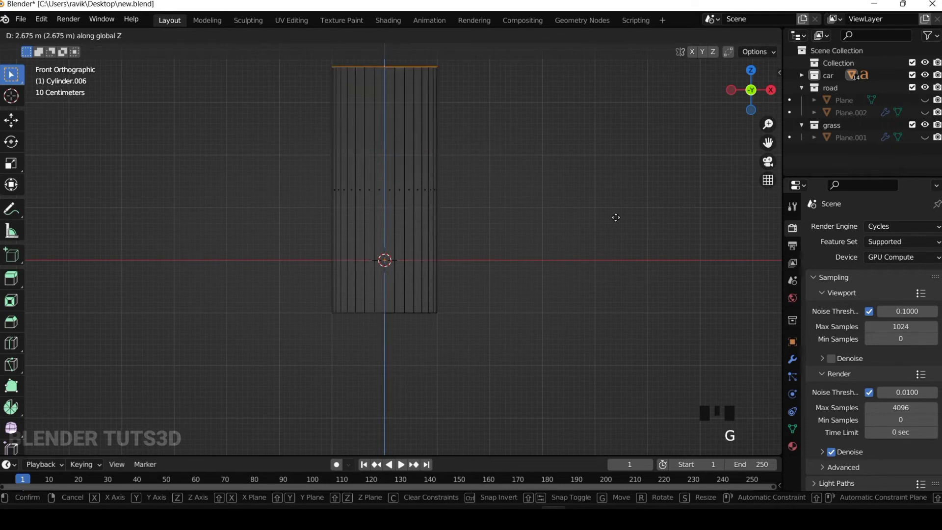
pyautogui.click(621, 263)
# Scale the raised top face to 0.064 to taper the cylinder into a tall cone
pyautogui.scroll(-2, 621, 282)
pyautogui.press('s')
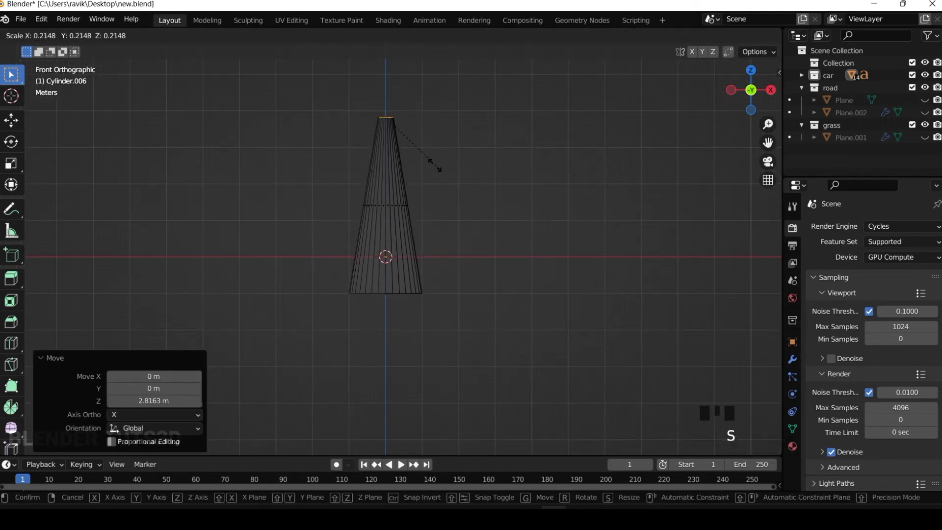
pyautogui.click(397, 131)
# Add four evenly spaced horizontal loop cuts along the cone without sliding them
pyautogui.scroll(3, 428, 202)
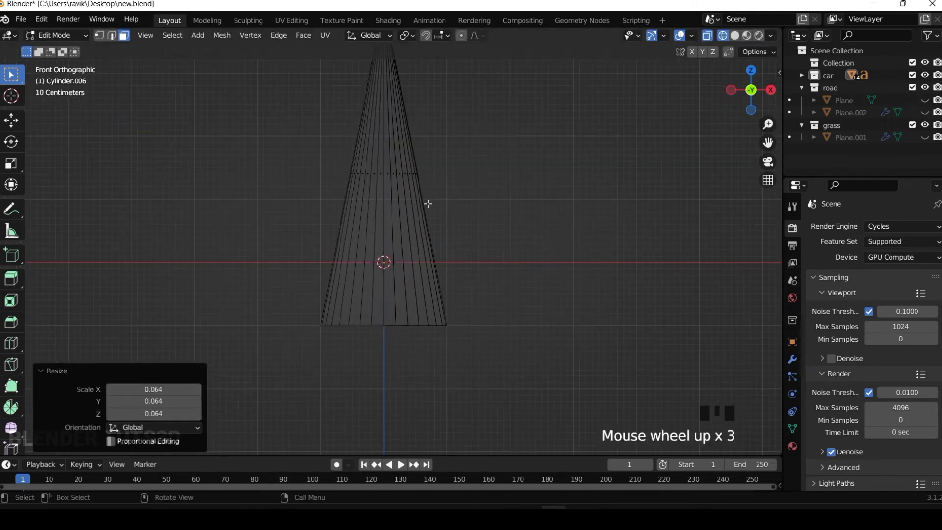
pyautogui.hotkey('ctrl', 'r')
pyautogui.scroll(4, 427, 202)
pyautogui.scroll(-1, 427, 202)
pyautogui.click(427, 202)
pyautogui.rightClick(426, 203)
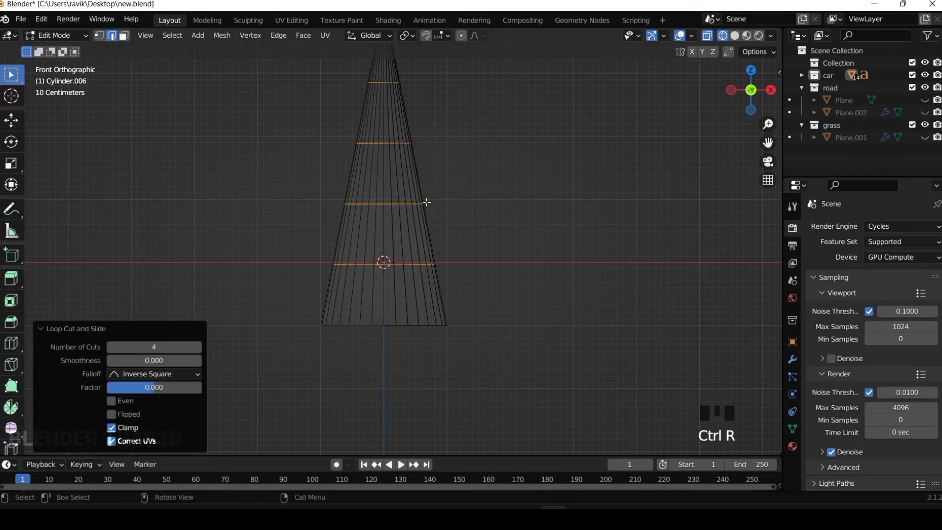
# Add a loop cut in the bottom section, slide it fully up to the lowest ring, and scale it to 0.462
pyautogui.scroll(4, 427, 271)
pyautogui.hotkey('ctrl', 'r')
pyautogui.click(503, 317)
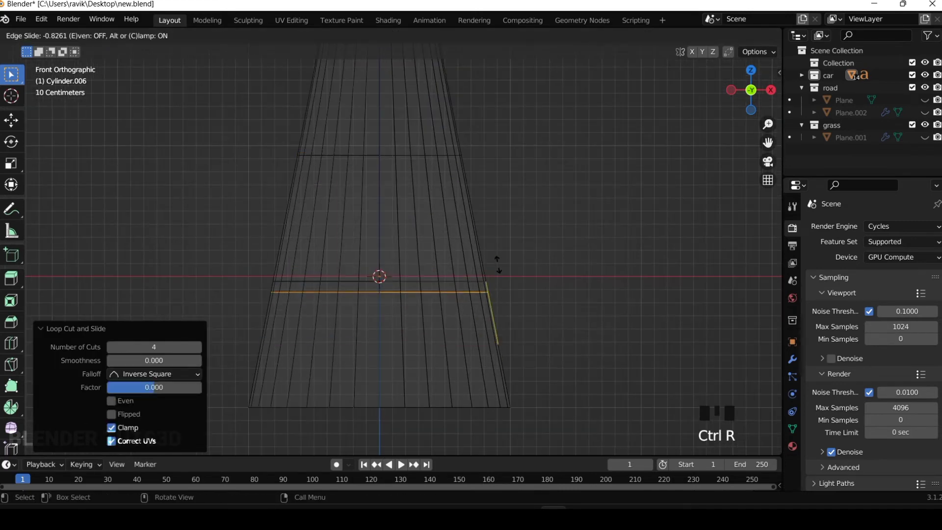
pyautogui.click(515, 284)
pyautogui.press('s')
pyautogui.click(476, 311)
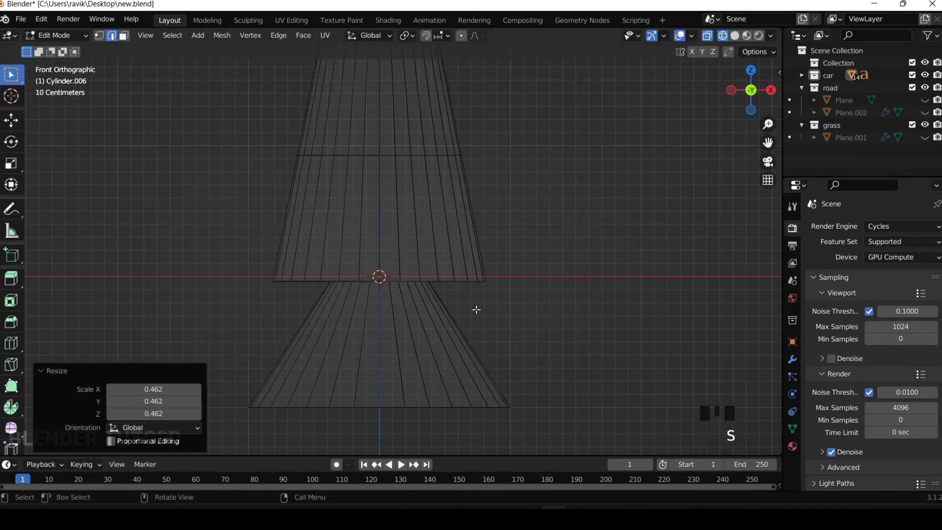
# Raise the narrowed lowest loop about 0.14 m along Z to undercut the tier above it
pyautogui.press('g')
pyautogui.press('z')
pyautogui.click(478, 291)
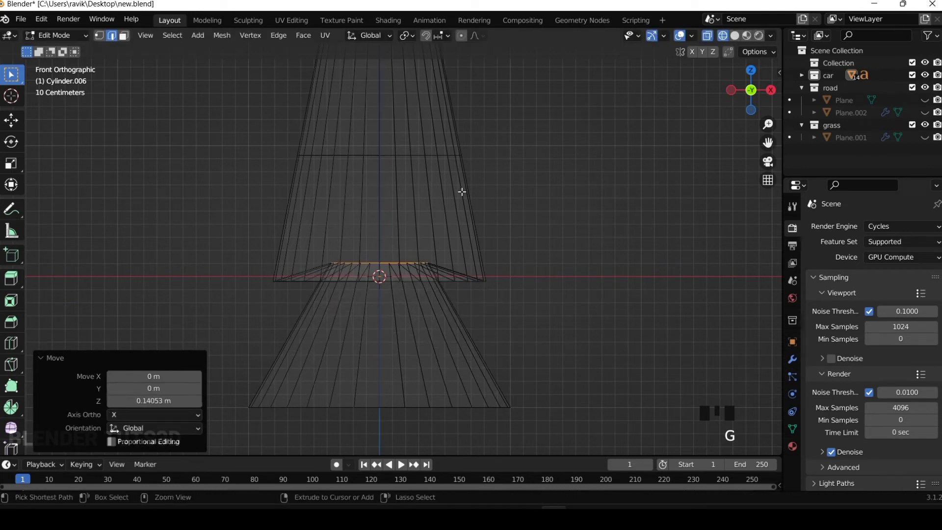
# Add a loop cut in the second section, slide it fully up to the second ring, and scale it to about 0.42
pyautogui.hotkey('ctrl', 'r')
pyautogui.click(461, 206)
pyautogui.click(451, 100)
pyautogui.press('s')
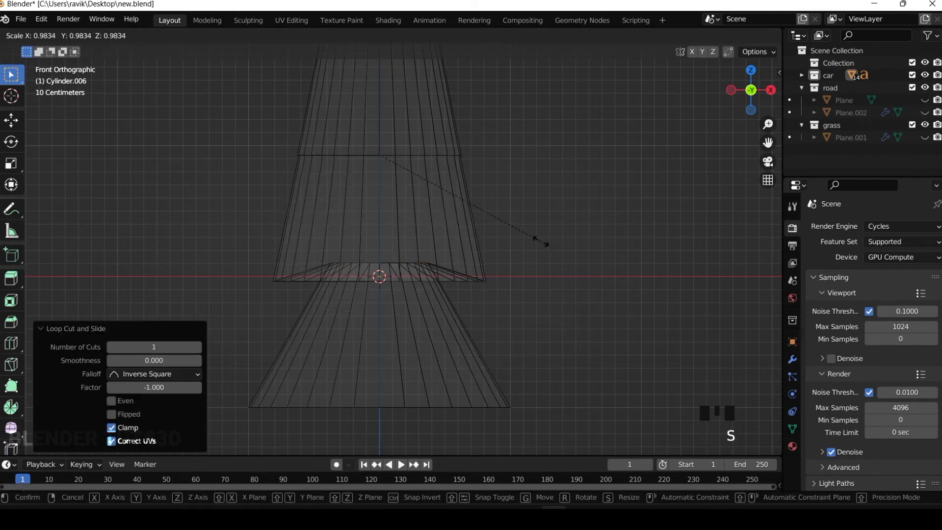
pyautogui.rightClick(563, 227)
pyautogui.press('s')
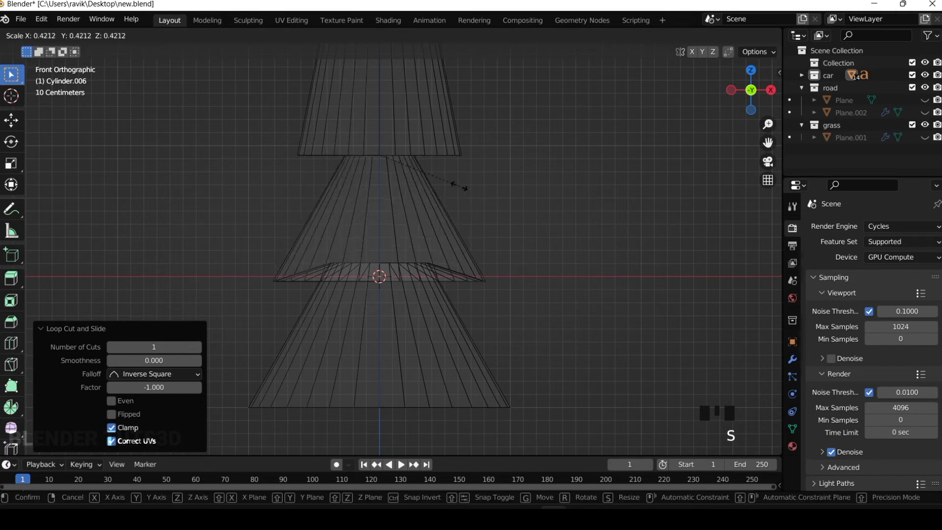
pyautogui.click(460, 186)
# Raise the narrowed second loop slightly along Z inside the tier above it
pyautogui.press('g')
pyautogui.press('z')
pyautogui.click(465, 152)
# Add a loop cut in the third section, slide it up to the third ring, and scale it to 0.531
pyautogui.scroll(-4, 465, 151)
pyautogui.click(776, 147)
pyautogui.click(768, 143)
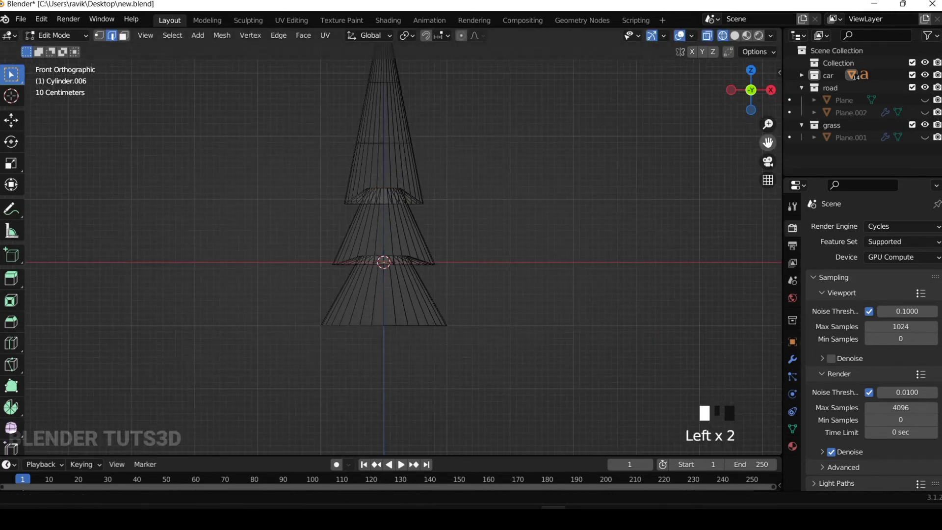
pyautogui.scroll(4, 417, 212)
pyautogui.hotkey('ctrl', 'r')
pyautogui.moveTo(426, 211); pyautogui.dragTo(427, 147)
pyautogui.press('s')
pyautogui.click(467, 187)
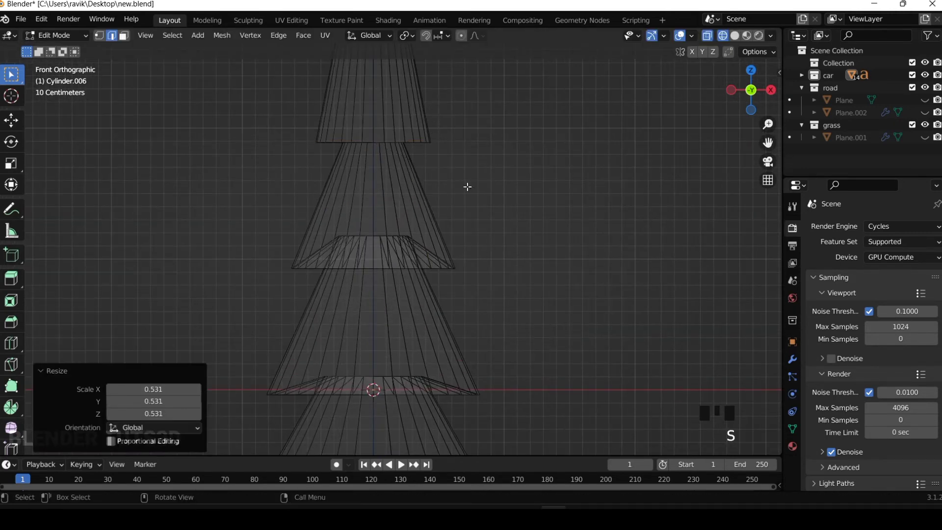
# Raise the narrowed third loop about 0.22 m along Z inside the tier above it
pyautogui.press('g')
pyautogui.press('z')
pyautogui.click(470, 157)
pyautogui.scroll(-4, 469, 158)
pyautogui.moveTo(768, 143); pyautogui.dragTo(679, 154)
pyautogui.scroll(4, 412, 177)
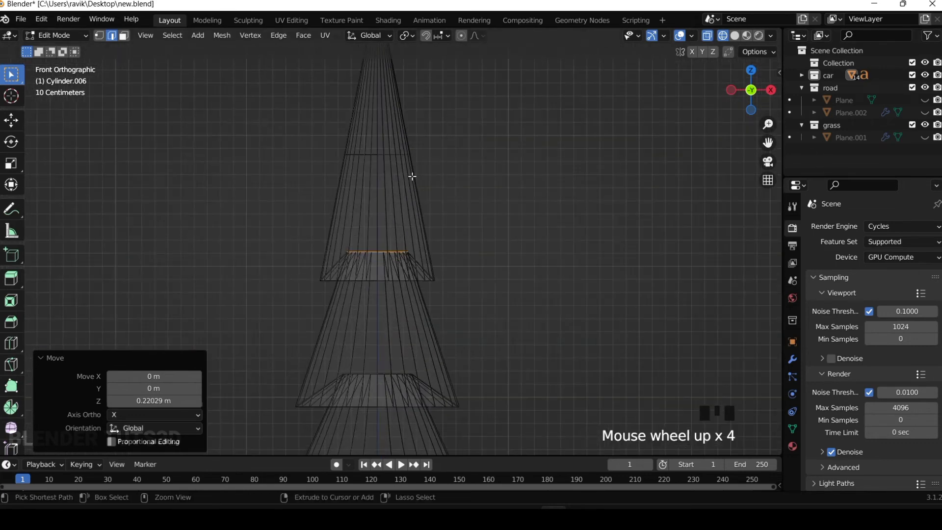
# Add a loop cut at the top of the tree's fourth section, narrow it, and raise it about 0.106 m along Z
pyautogui.hotkey('ctrl', 'r')
pyautogui.click(414, 165)
pyautogui.press('s')
pyautogui.click(480, 216)
pyautogui.press('g')
pyautogui.press('z')
pyautogui.click(486, 204)
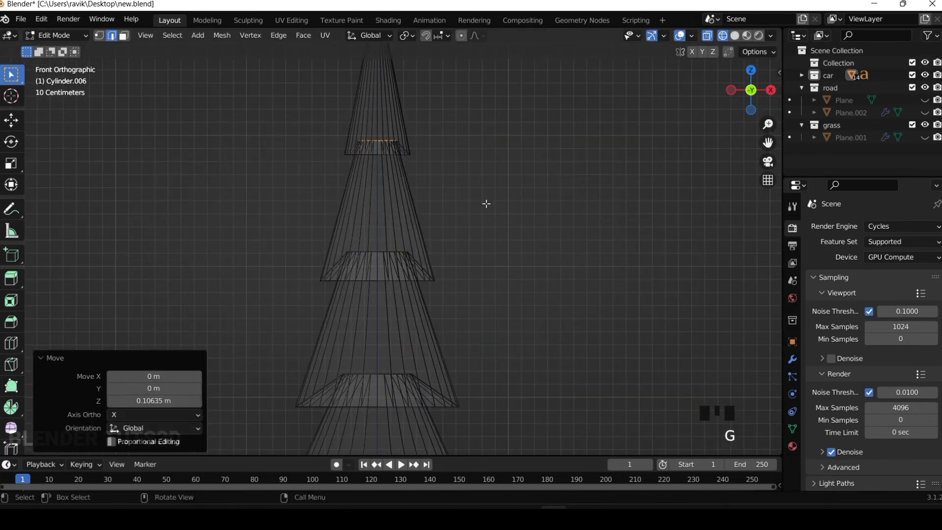
pyautogui.press('Tab')
pyautogui.scroll(-3, 484, 240)
# Inset the tree's bottom face by 0.349 m and raise the inset face slightly inside the lowest tier
pyautogui.press('Tab')
pyautogui.scroll(2, 378, 297)
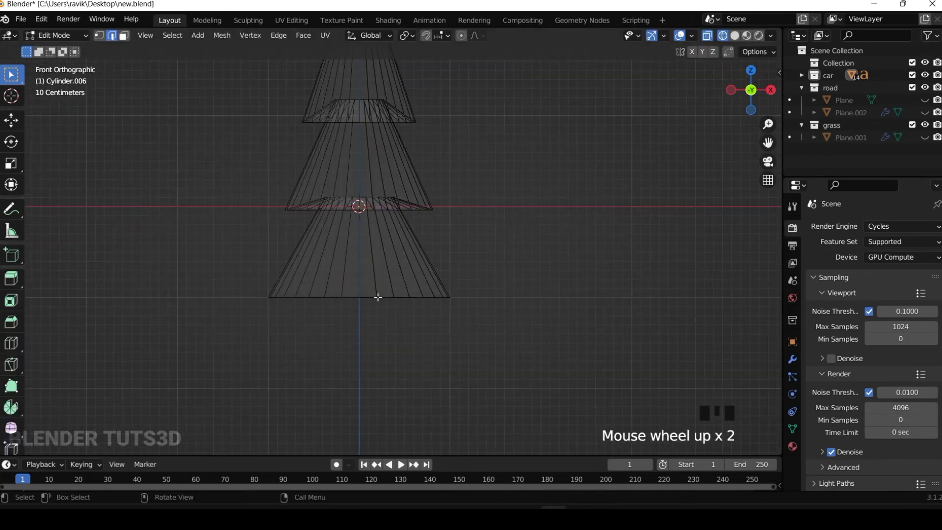
pyautogui.moveTo(734, 112); pyautogui.dragTo(666, 158)
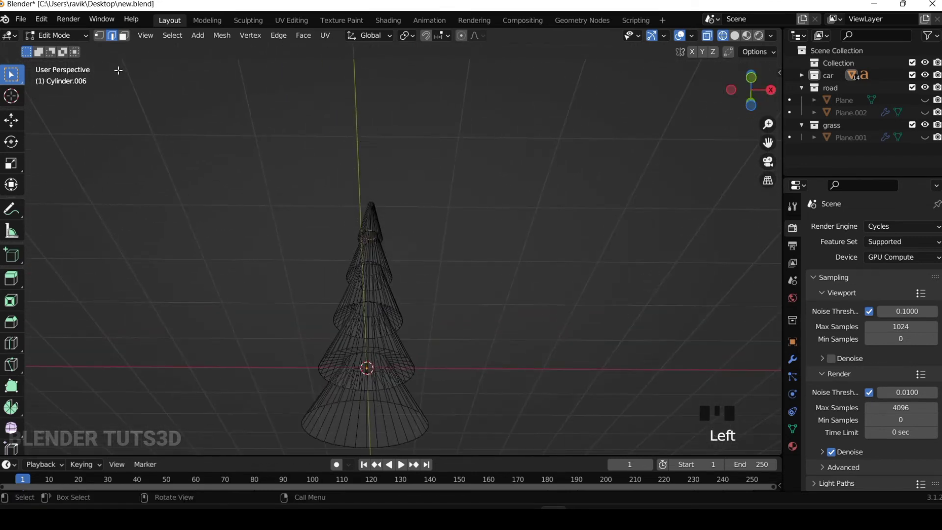
pyautogui.click(363, 420)
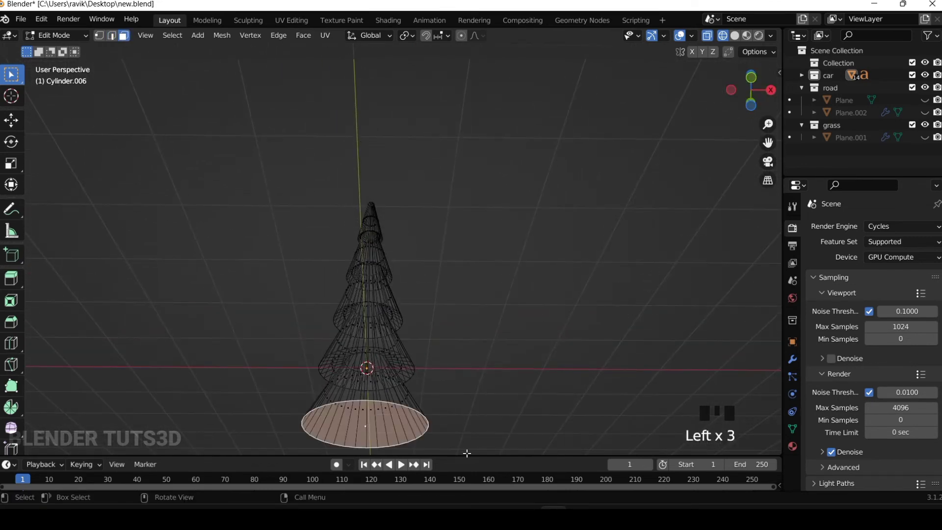
pyautogui.press('s')
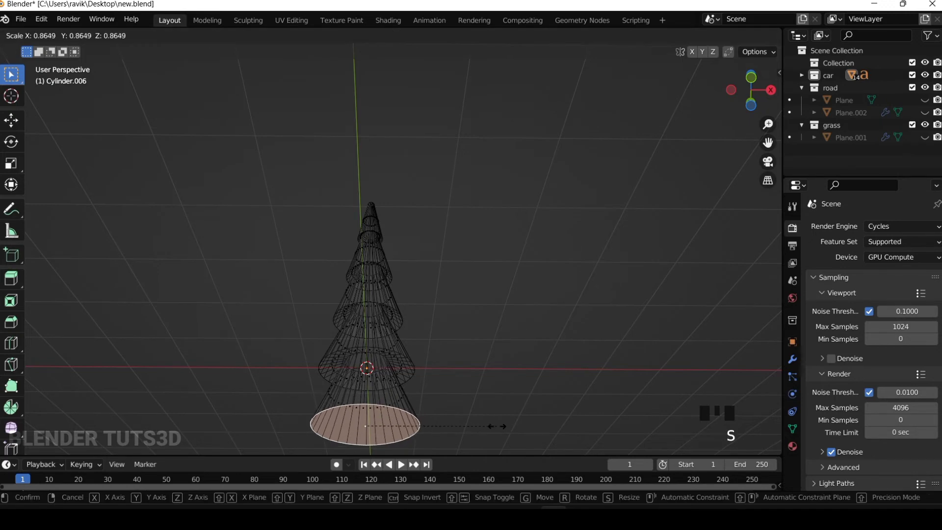
pyautogui.press('i')
pyautogui.click(511, 428)
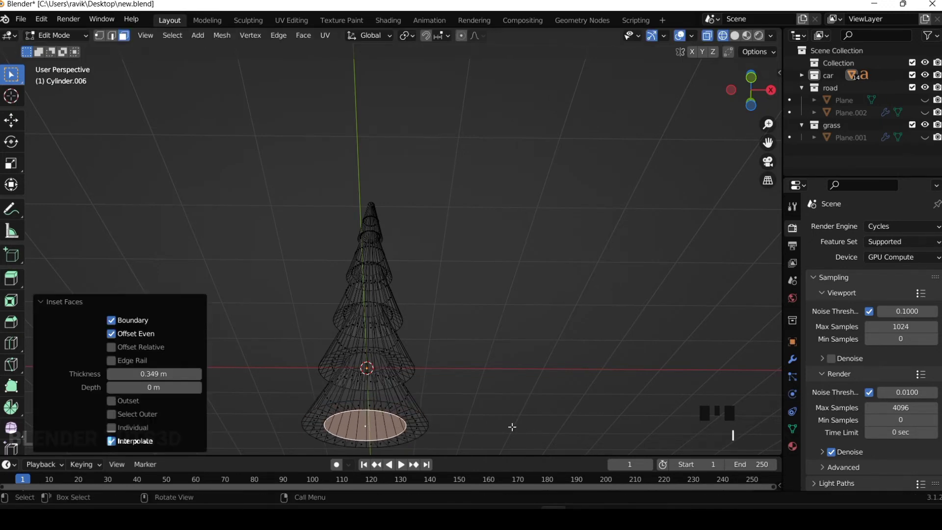
pyautogui.press('g')
pyautogui.press('Tab')
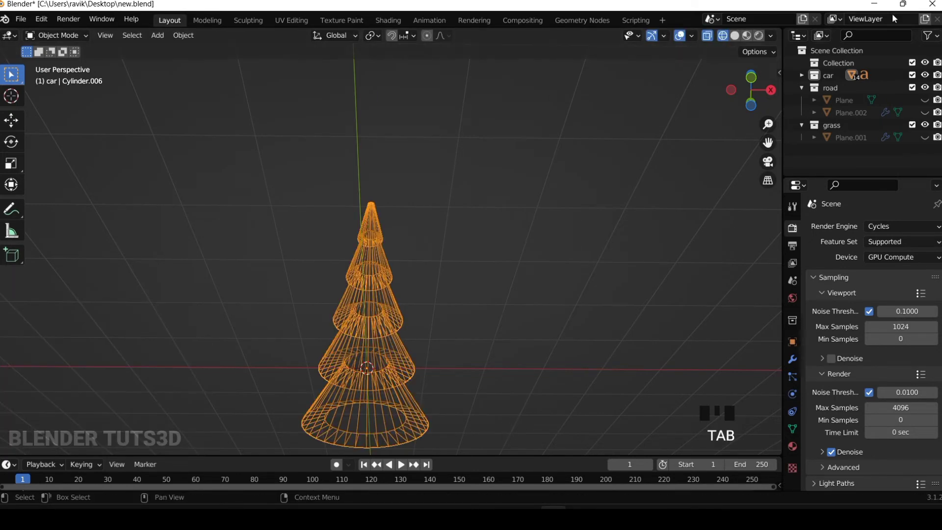
# Display the tree in solid shading and scale it to about 0.85 along Z
pyautogui.click(752, 93)
pyautogui.scroll(-3, 619, 163)
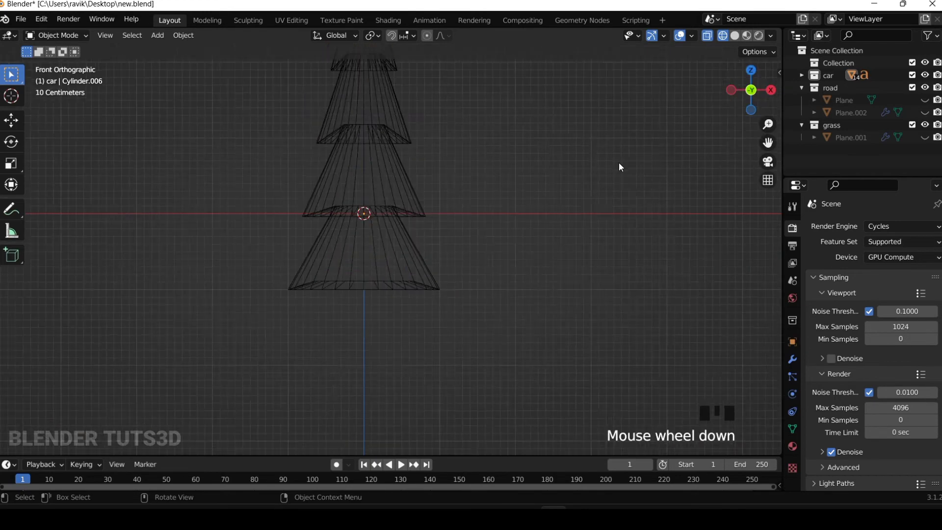
pyautogui.click(735, 35)
pyautogui.scroll(-2, 567, 189)
pyautogui.scroll(3, 521, 229)
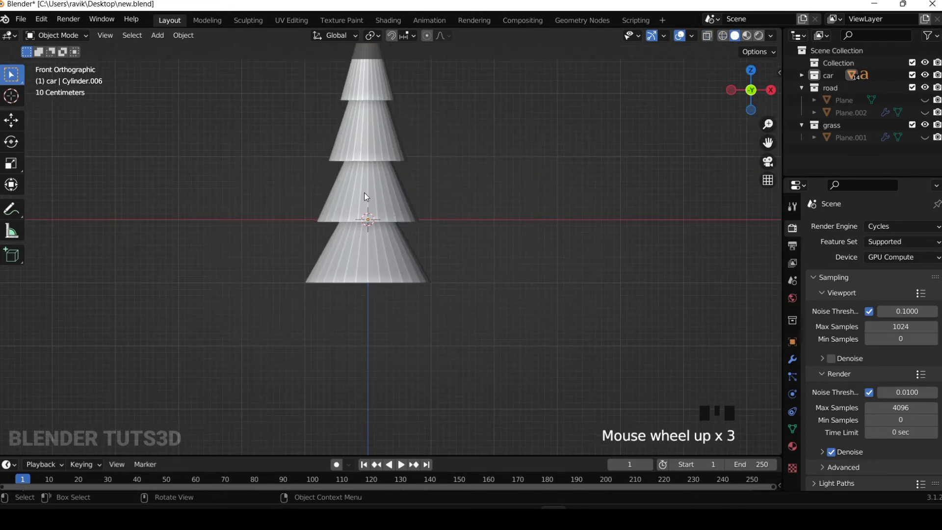
pyautogui.scroll(-4, 499, 193)
pyautogui.press('s')
pyautogui.press('z')
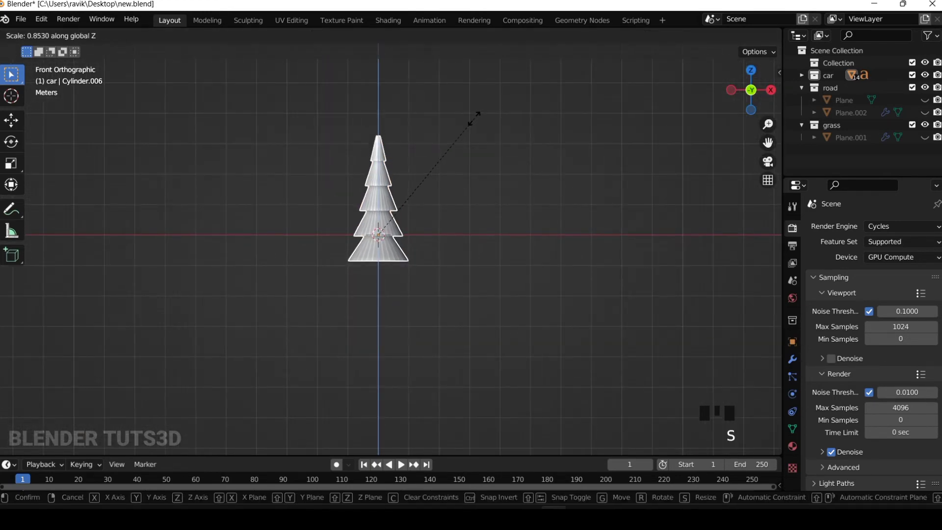
pyautogui.click(473, 121)
pyautogui.scroll(4, 496, 194)
pyautogui.press('Tab')
pyautogui.press('Tab')
pyautogui.click(502, 191)
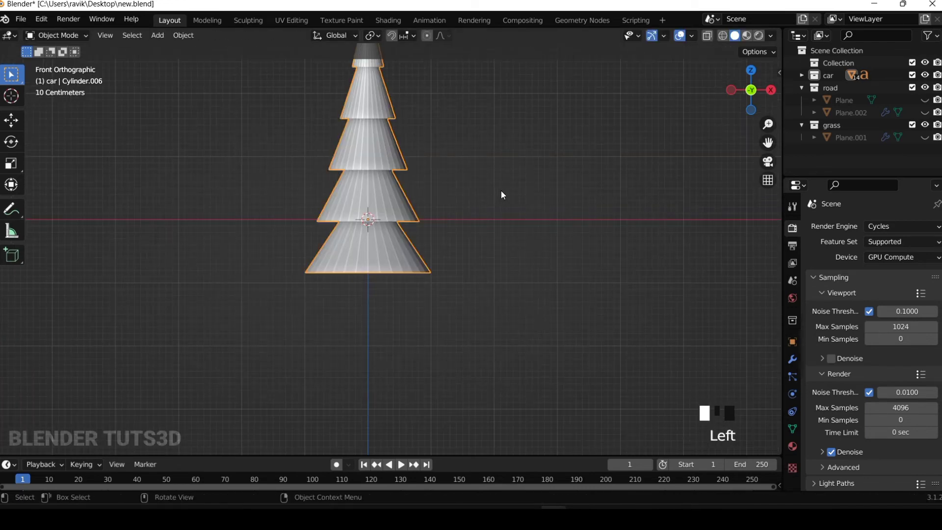
# Add a 32-vertex cylinder at the tree's origin and shrink it to about 0.11 of its size for the trunk
pyautogui.scroll(4, 616, 213)
pyautogui.scroll(-4, 580, 225)
pyautogui.scroll(-2, 532, 193)
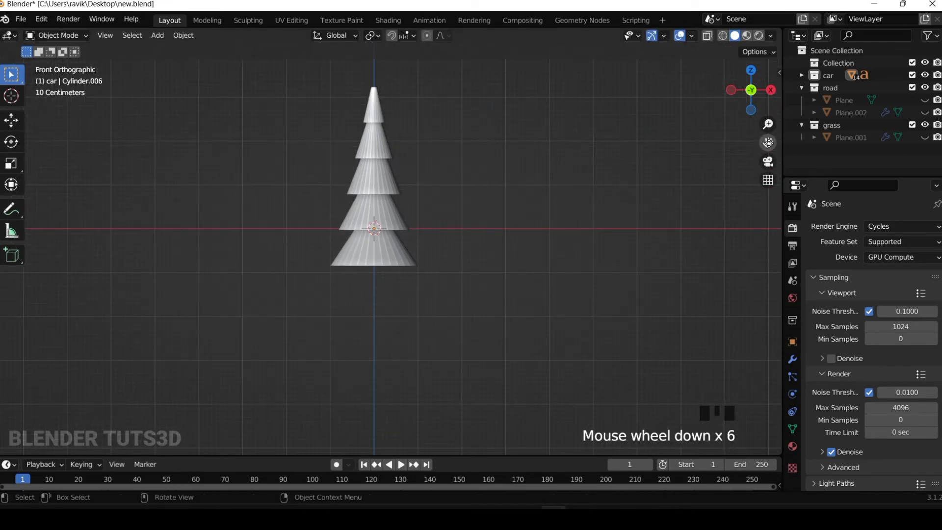
pyautogui.moveTo(768, 143); pyautogui.dragTo(770, 177)
pyautogui.scroll(-3, 440, 215)
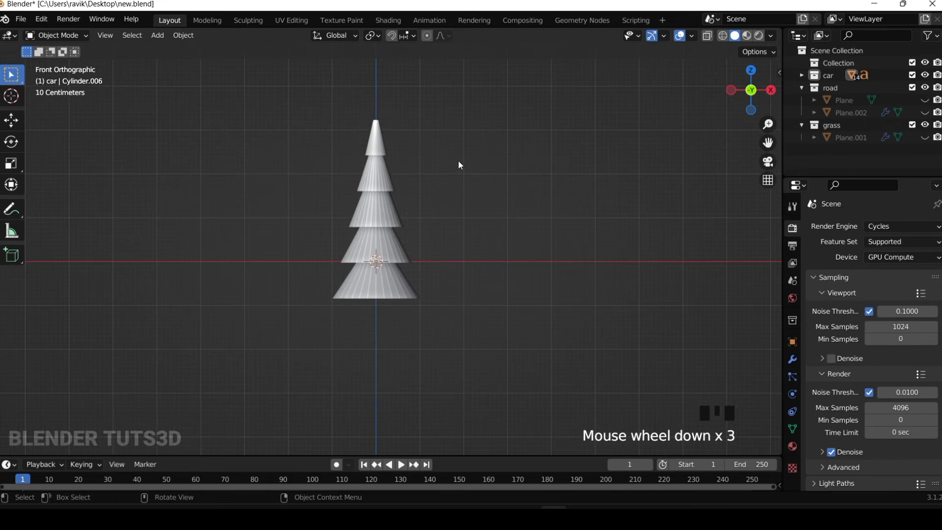
pyautogui.hotkey('shift', 'a')
pyautogui.moveTo(474, 161)
pyautogui.click(509, 222)
pyautogui.scroll(1, 523, 273)
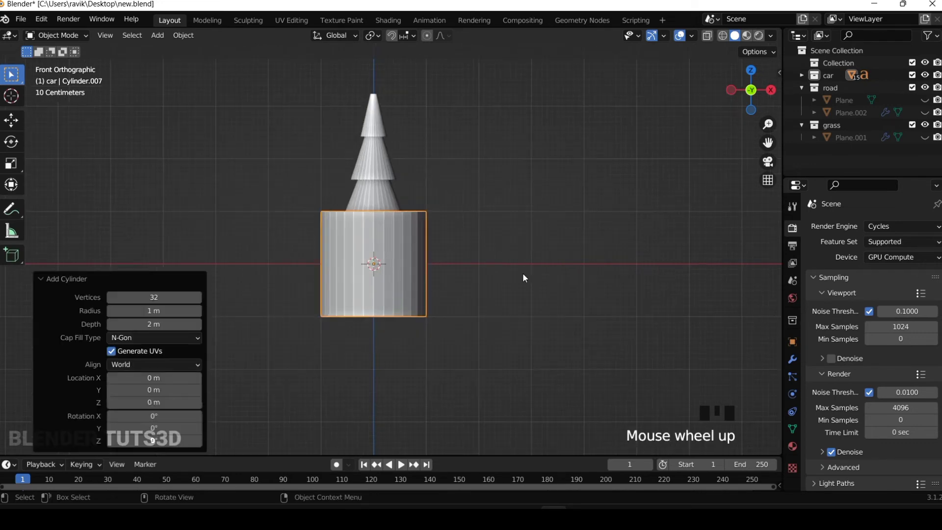
pyautogui.press('s')
pyautogui.click(388, 232)
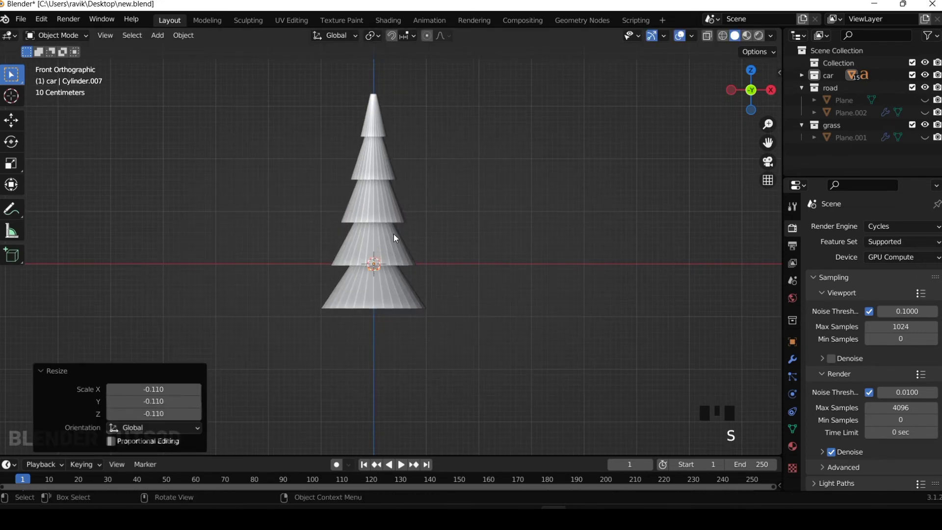
# Stretch the trunk cylinder to 2.893 along Z and lower it until its end sticks out beneath the lowest tier
pyautogui.press('s')
pyautogui.press('z')
pyautogui.click(406, 201)
pyautogui.press('g')
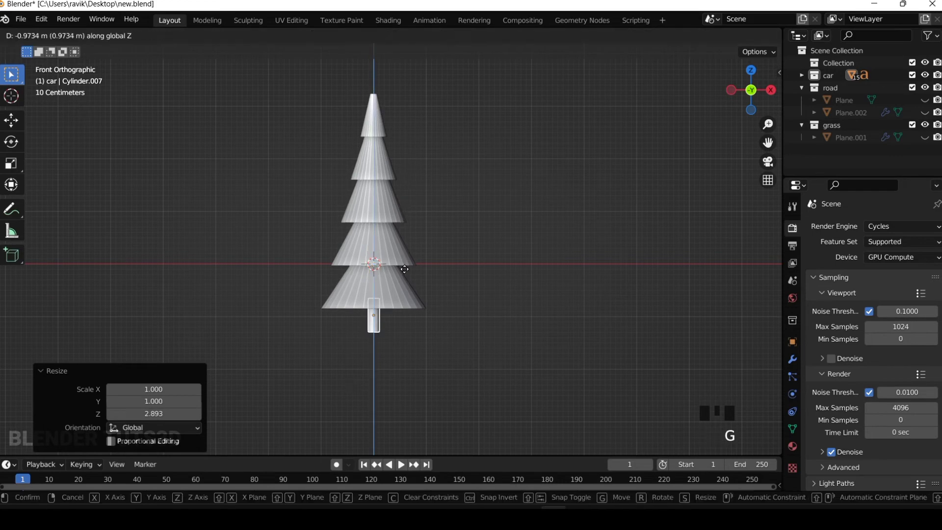
pyautogui.click(405, 256)
pyautogui.click(491, 254)
pyautogui.scroll(4, 483, 259)
pyautogui.scroll(-3, 483, 259)
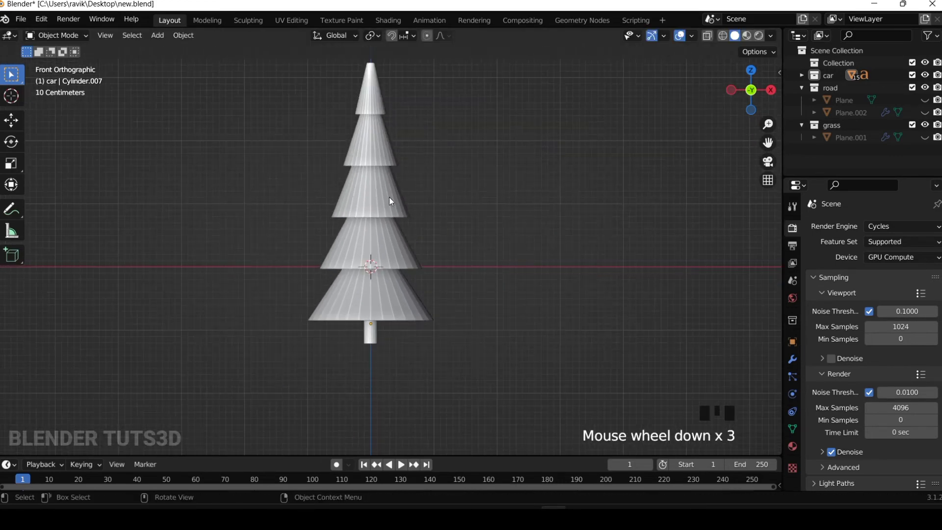
# Randomly select the foliage vertices with ratio 0.500 and lower them slightly along Z to give the tiers uneven edges
pyautogui.click(372, 158)
pyautogui.scroll(4, 410, 176)
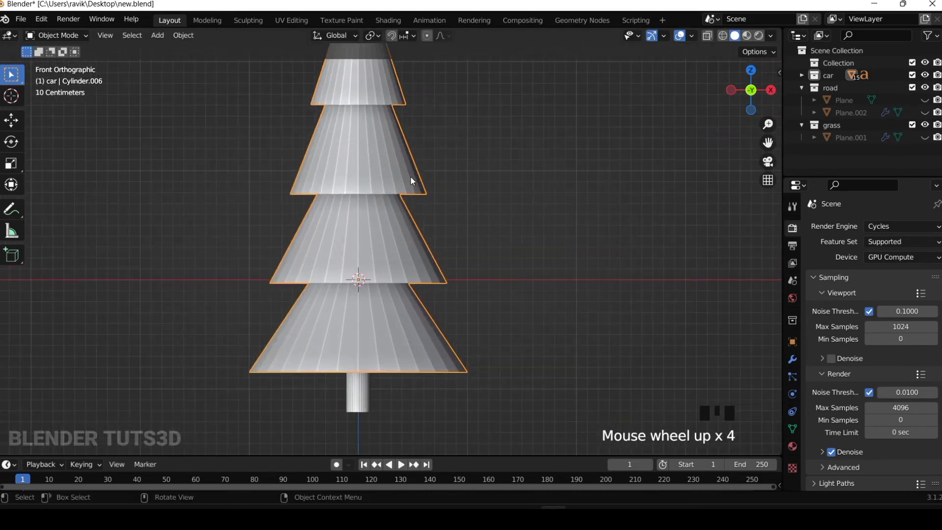
pyautogui.click(56, 35)
pyautogui.click(59, 64)
pyautogui.scroll(1, 620, 204)
pyautogui.scroll(-3, 147, 84)
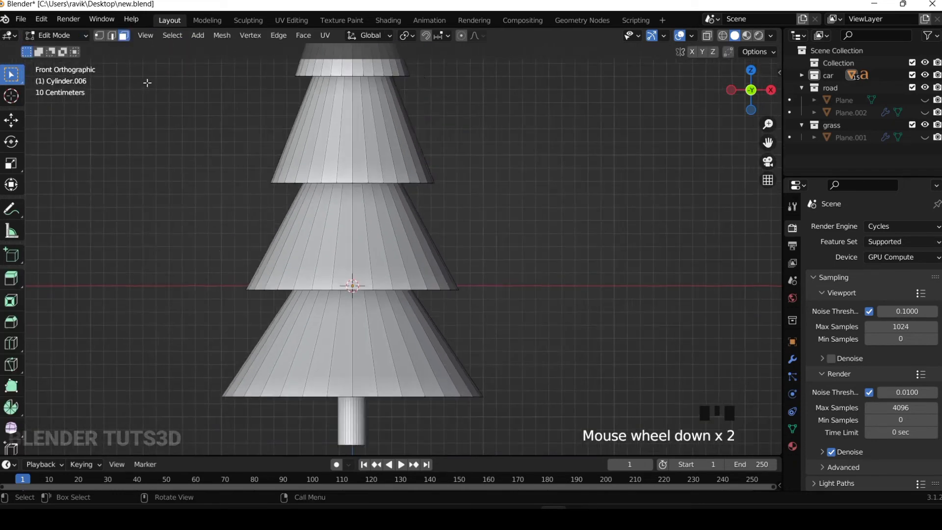
pyautogui.click(98, 35)
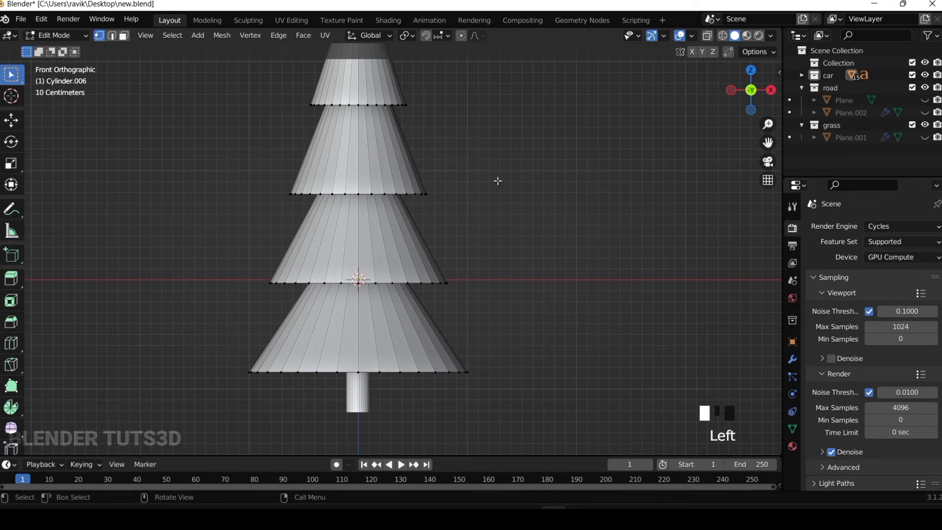
pyautogui.scroll(-3, 495, 180)
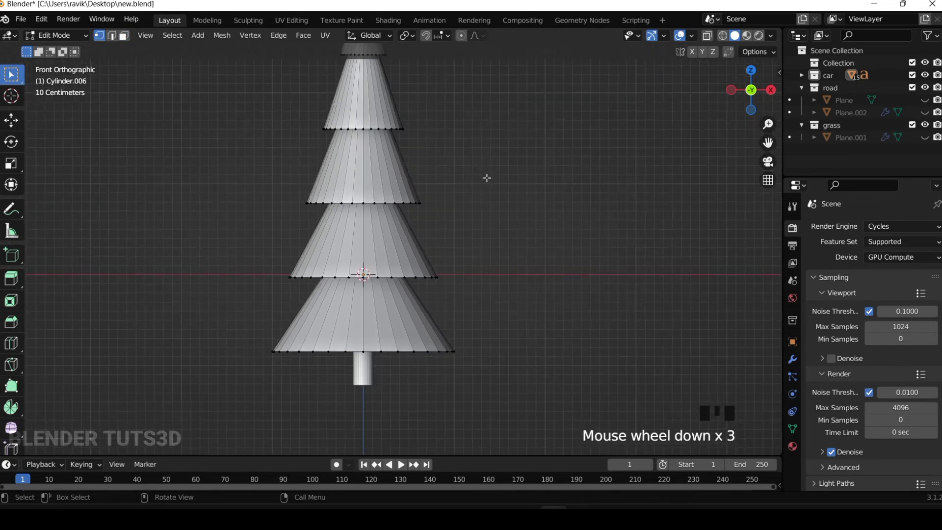
pyautogui.click(174, 35)
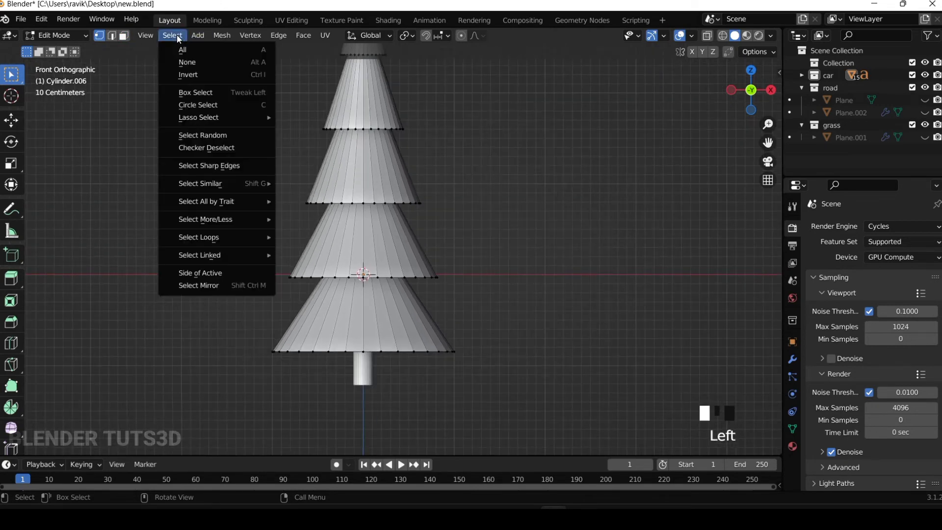
pyautogui.click(214, 136)
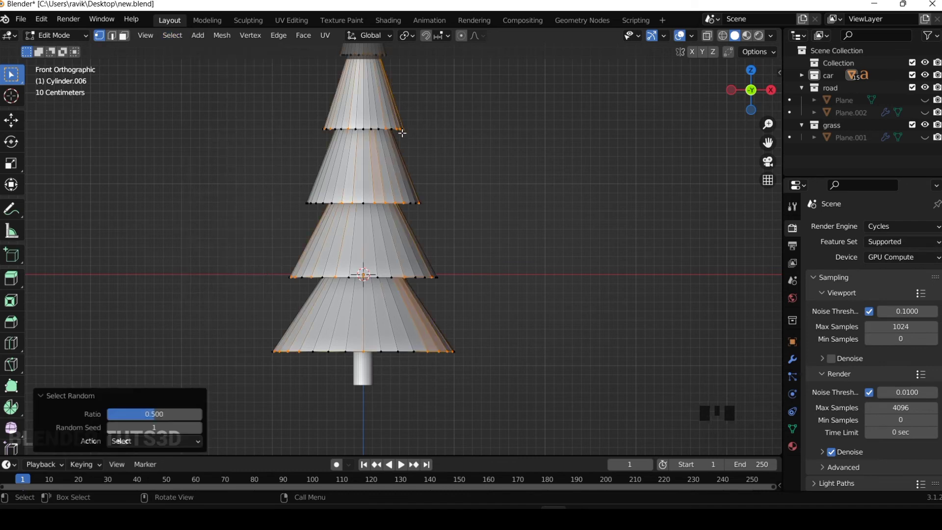
pyautogui.scroll(-3, 589, 175)
pyautogui.press('g')
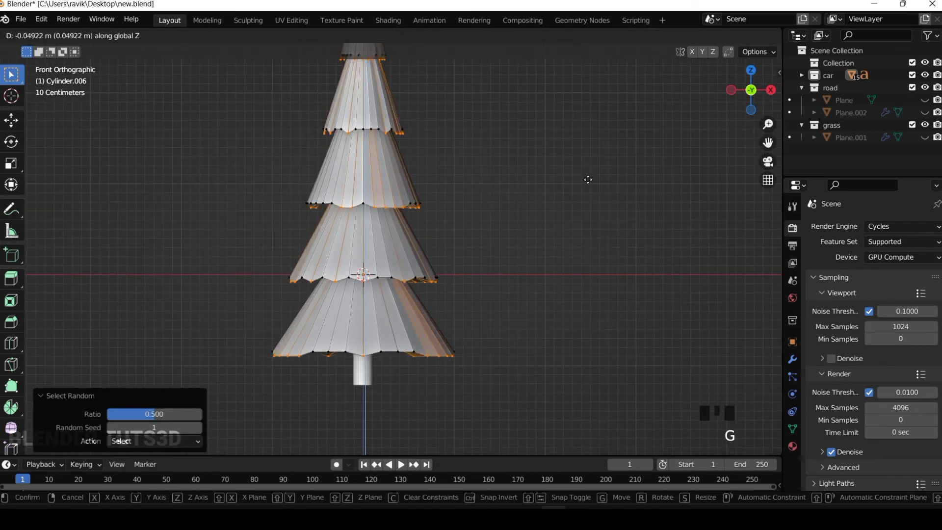
pyautogui.click(583, 184)
pyautogui.press('Tab')
pyautogui.scroll(-4, 604, 211)
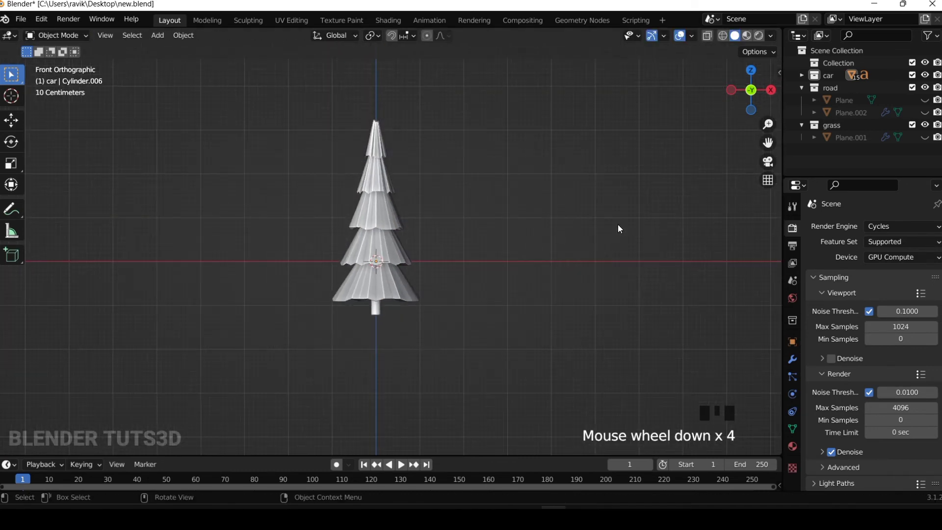
# Move the foliage and trunk into a new collection named trees and hide them
pyautogui.moveTo(743, 91); pyautogui.dragTo(680, 100)
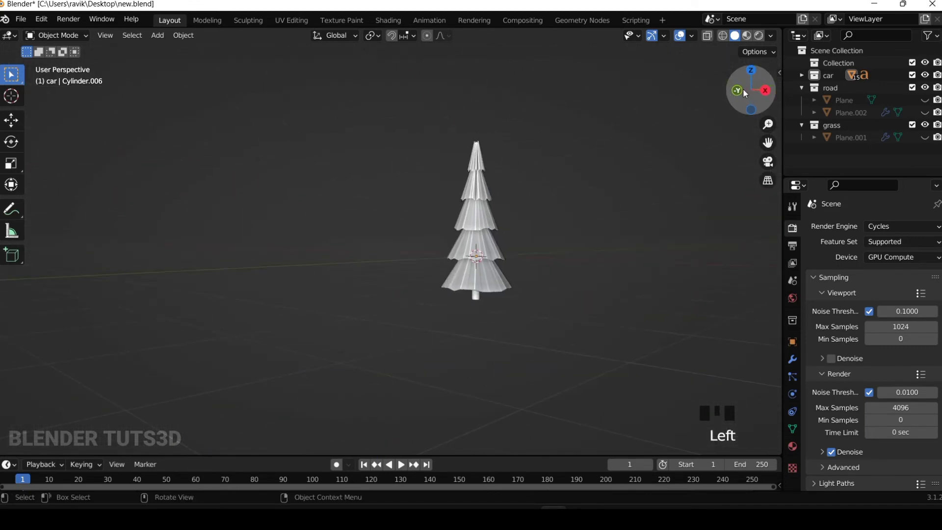
pyautogui.click(742, 91)
pyautogui.scroll(5, 368, 179)
pyautogui.scroll(-2, 368, 178)
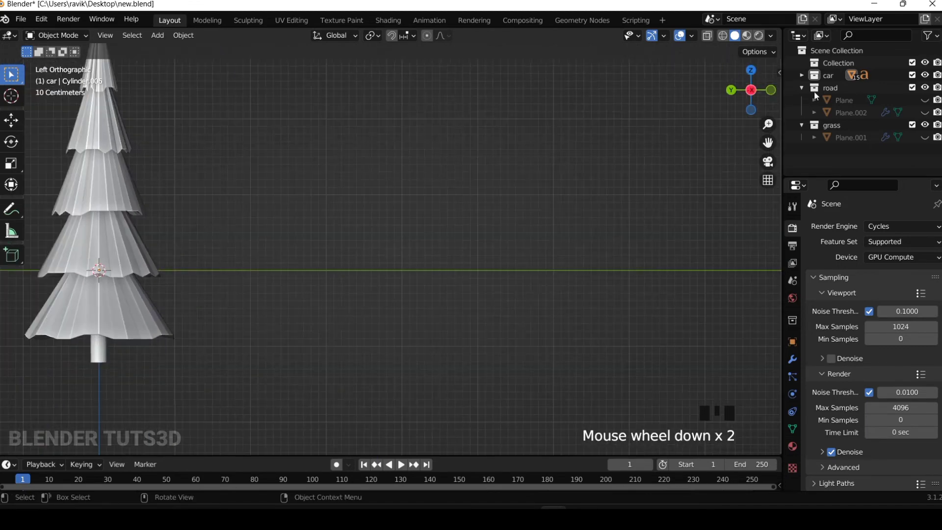
pyautogui.click(763, 93)
pyautogui.scroll(-4, 467, 181)
pyautogui.moveTo(423, 216); pyautogui.dragTo(364, 299)
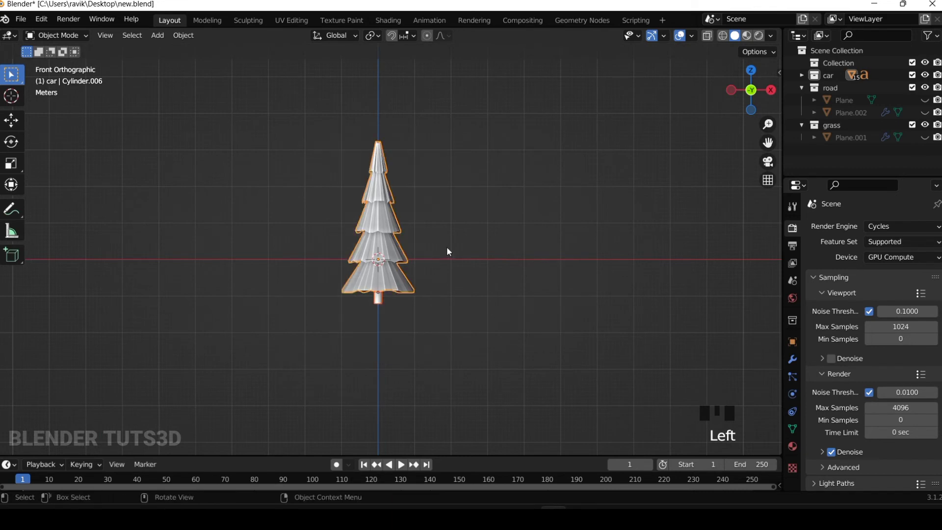
pyautogui.press('m')
pyautogui.click(446, 246)
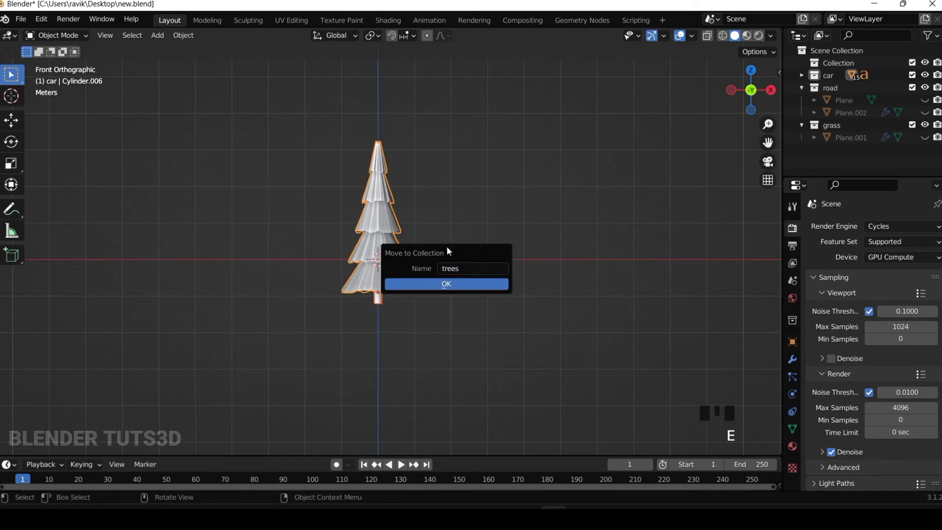
pyautogui.click(488, 281)
pyautogui.moveTo(233, 136); pyautogui.dragTo(461, 378)
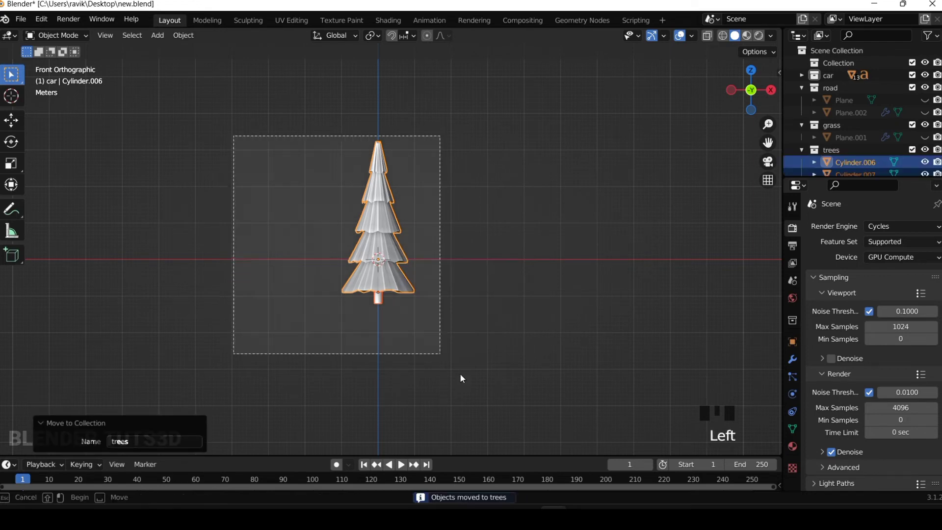
pyautogui.press('h')
# Add a cube at the origin and scale it to about 0.265 of its size
pyautogui.hotkey('shift', 'a')
pyautogui.moveTo(385, 173)
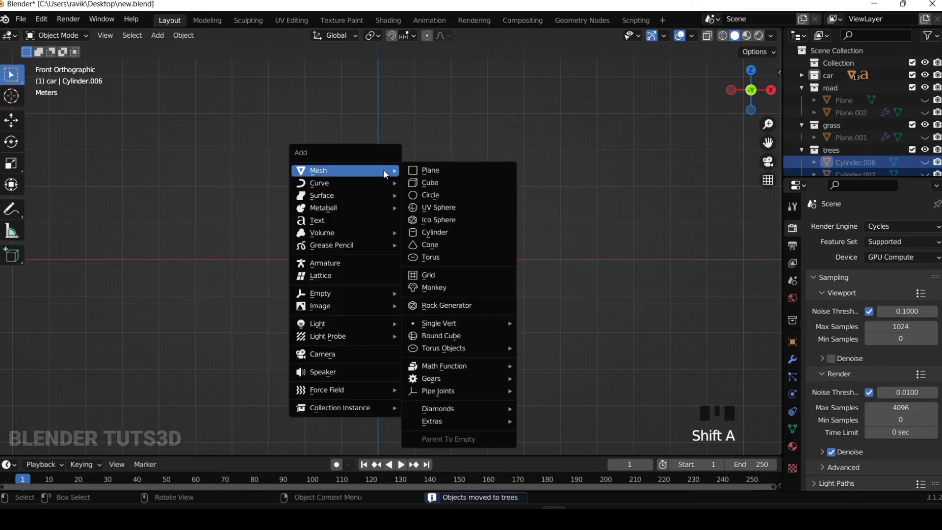
pyautogui.click(430, 182)
pyautogui.press('s')
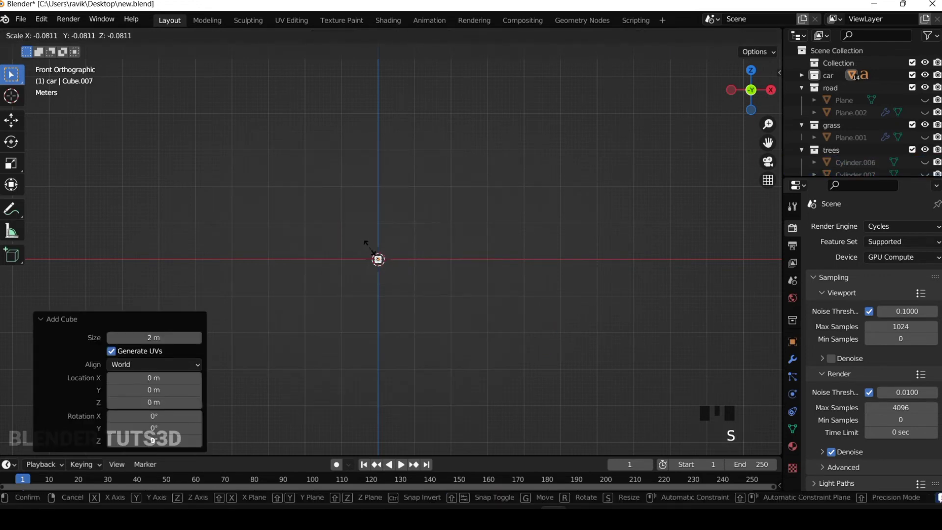
pyautogui.click(347, 232)
# Scale the cube to 0.653 along Y
pyautogui.click(749, 71)
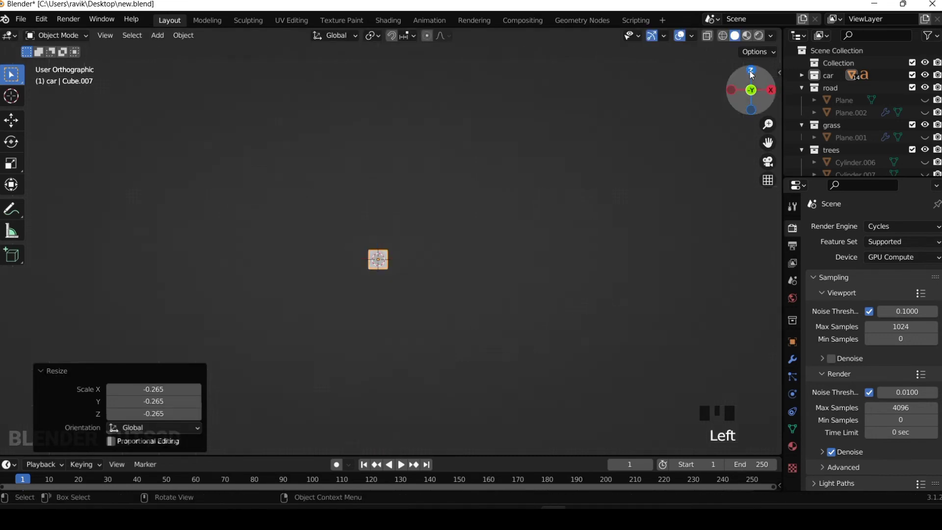
pyautogui.scroll(4, 470, 193)
pyautogui.scroll(-3, 469, 193)
pyautogui.click(770, 90)
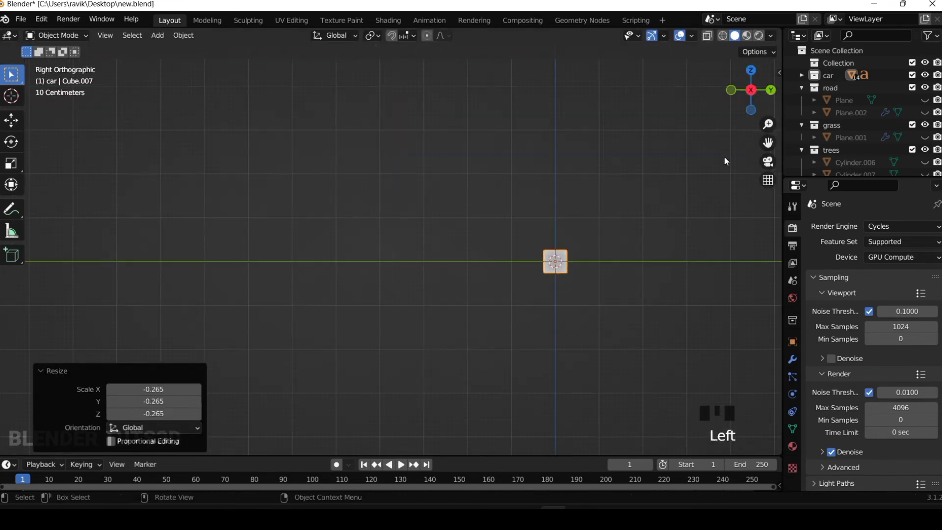
pyautogui.press('s')
pyautogui.press('y')
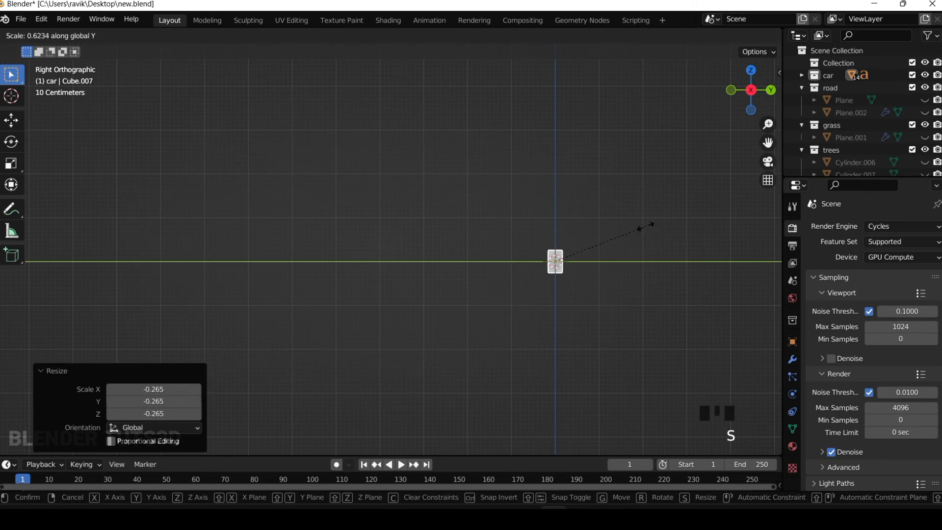
pyautogui.click(658, 229)
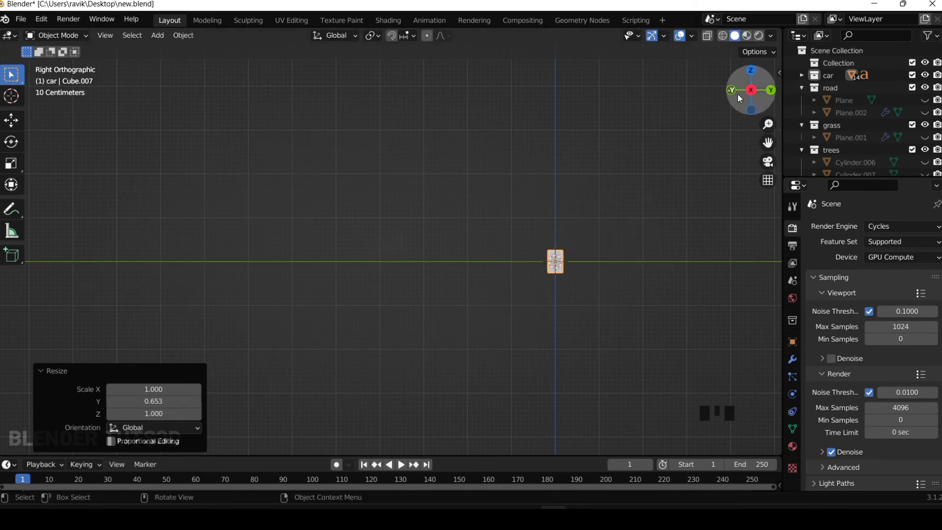
# Extrude the cube's top face upward by about 2.41 m to form a post
pyautogui.moveTo(768, 143); pyautogui.dragTo(549, 127)
pyautogui.moveTo(751, 93); pyautogui.dragTo(777, 122)
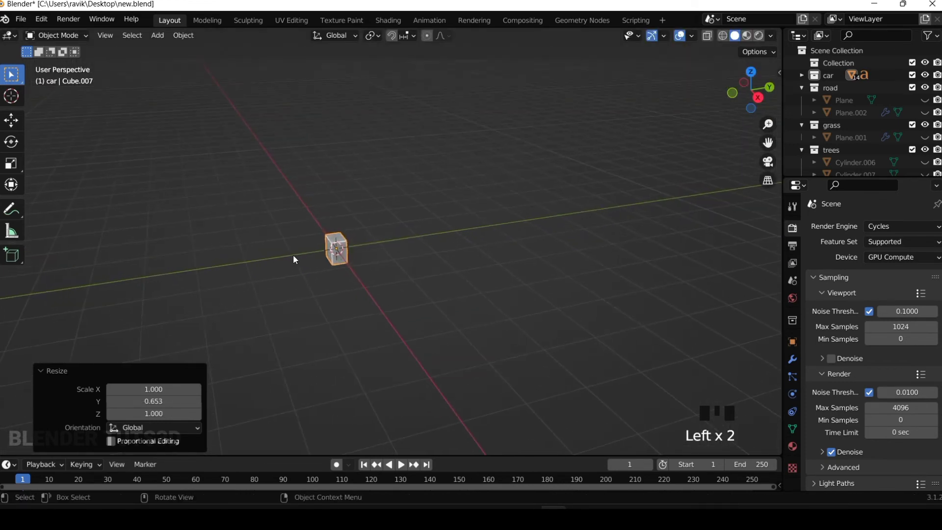
pyautogui.scroll(4, 282, 218)
pyautogui.press('Tab')
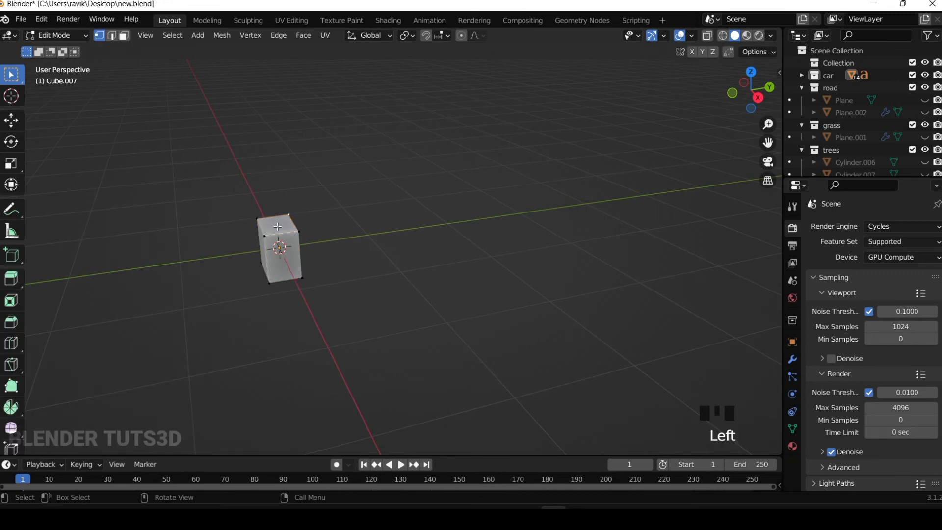
pyautogui.press('3')
pyautogui.click(277, 227)
pyautogui.scroll(-2, 497, 275)
pyautogui.press('e')
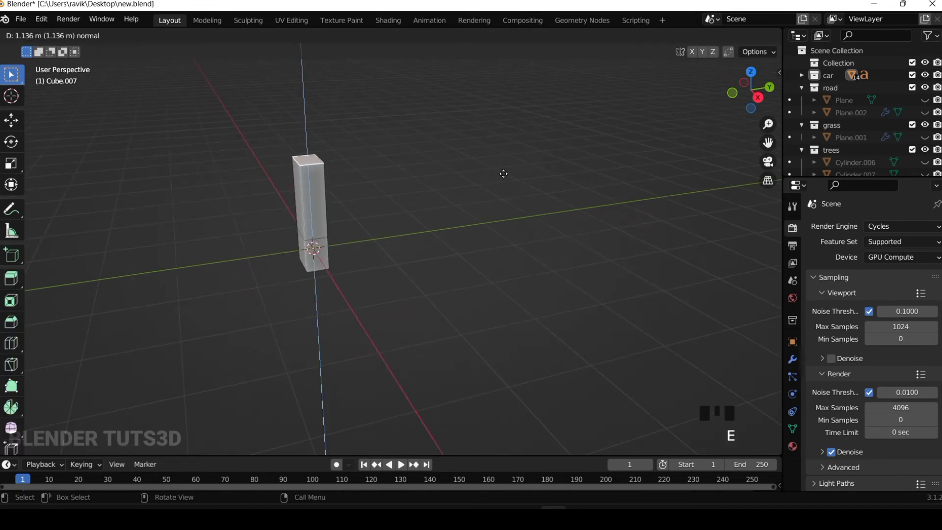
pyautogui.click(500, 113)
# Raise the post's top face about 1.95 m along Z and scale it to 0.756 to taper the post
pyautogui.scroll(-3, 506, 227)
pyautogui.press('g')
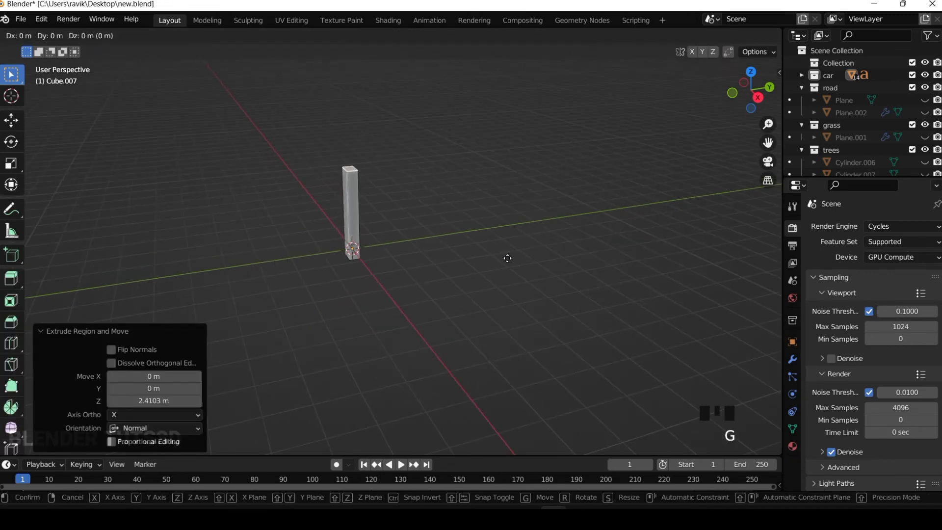
pyautogui.click(505, 202)
pyautogui.press('s')
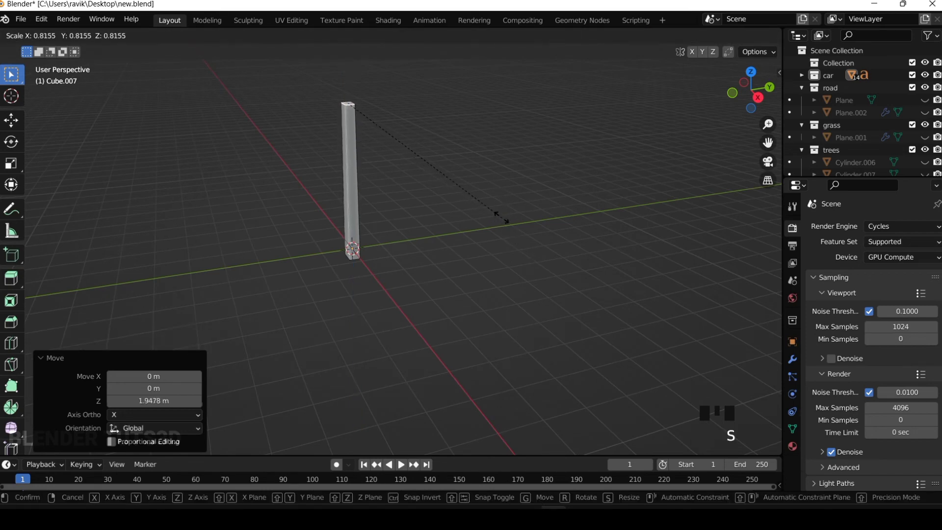
pyautogui.click(463, 214)
# Add one loop cut near the post's upper end with factor -0.849 and select the +X side face above it
pyautogui.hotkey('ctrl', 'r')
pyautogui.click(350, 186)
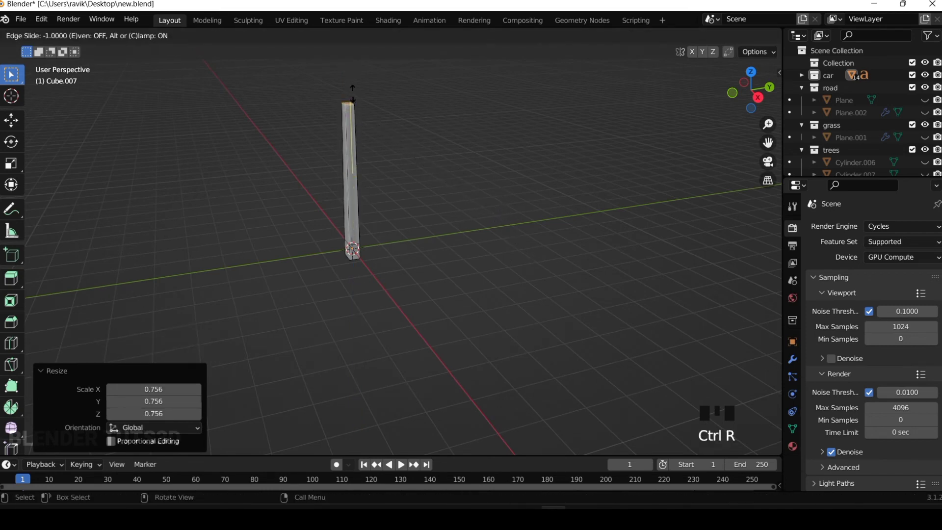
pyautogui.click(349, 106)
pyautogui.moveTo(750, 86); pyautogui.dragTo(763, 96)
pyautogui.scroll(5, 401, 160)
pyautogui.moveTo(768, 143); pyautogui.dragTo(901, 335)
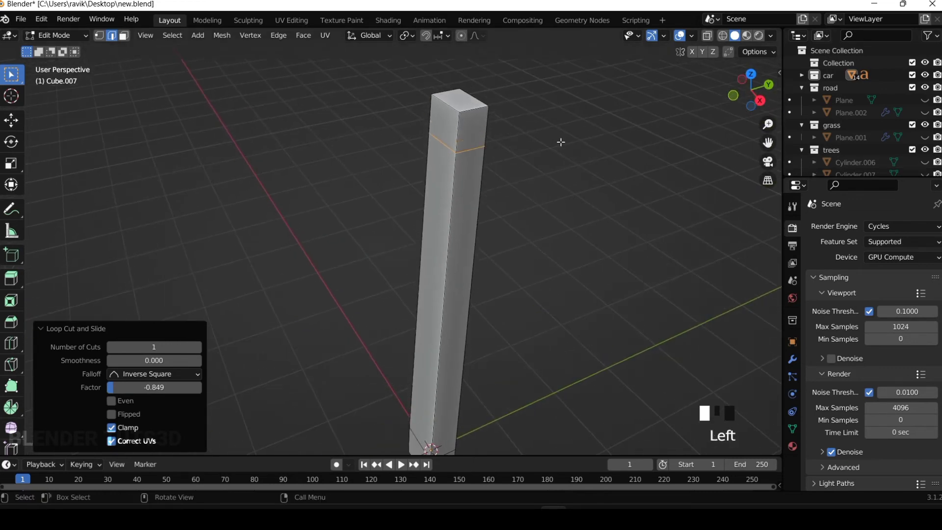
pyautogui.click(123, 36)
pyautogui.click(471, 125)
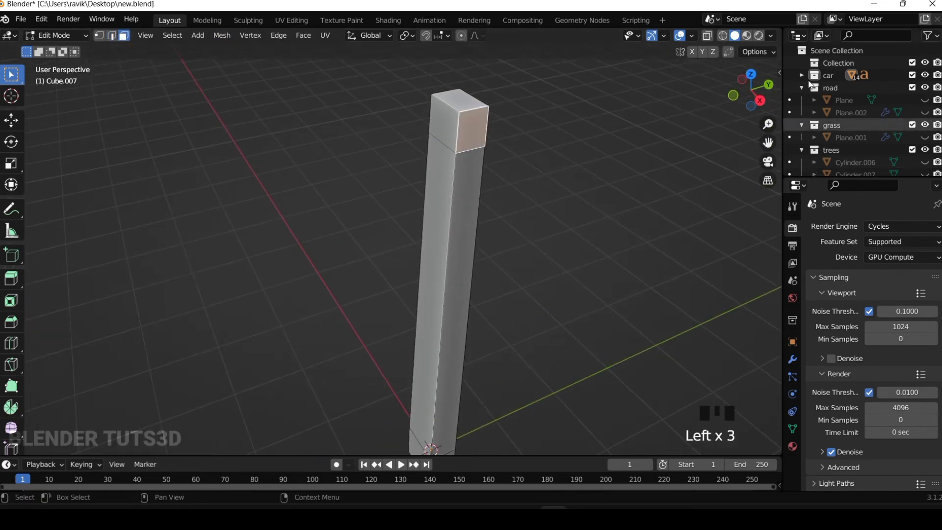
# Stretch the whole post object upward along Z to make it taller
pyautogui.click(734, 96)
pyautogui.scroll(-4, 663, 124)
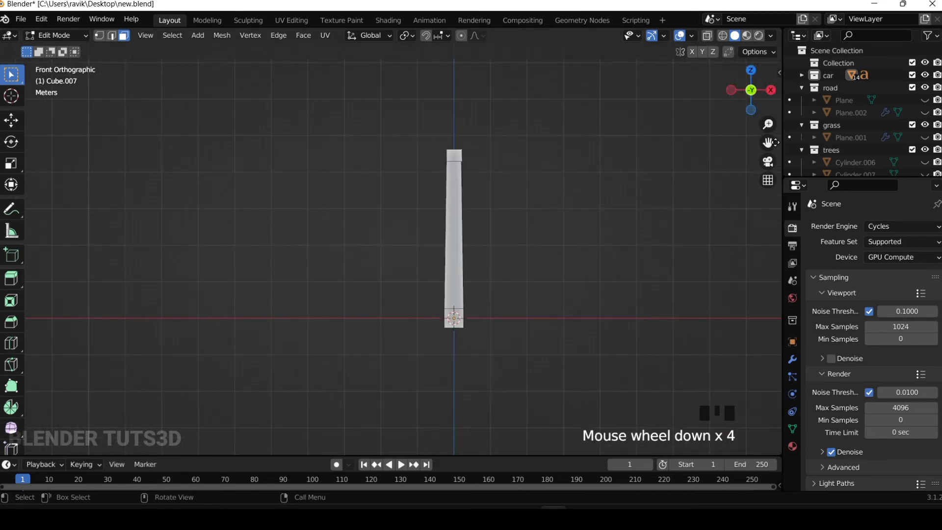
pyautogui.moveTo(768, 143); pyautogui.dragTo(702, 150)
pyautogui.press('Tab')
pyautogui.press('s')
pyautogui.press('z')
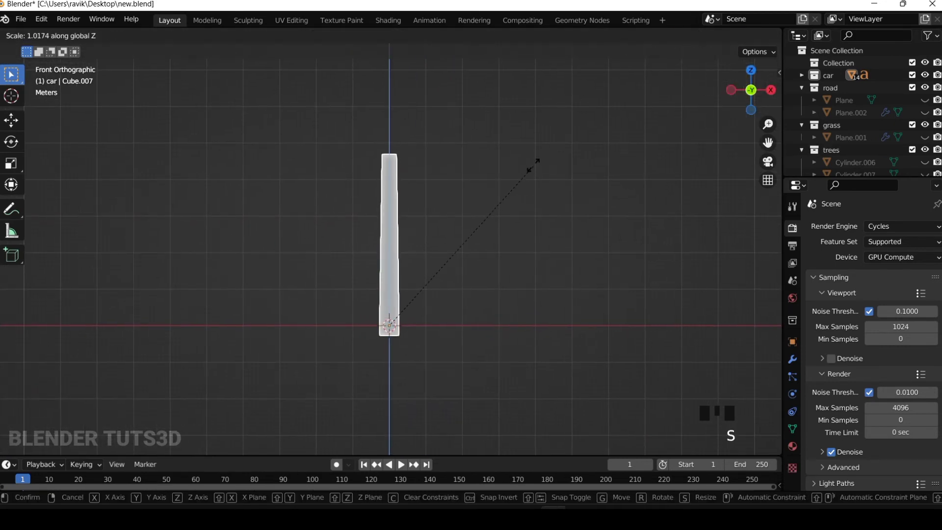
pyautogui.click(536, 95)
# Extrude the selected upper side face about 1.29 m outward and raise its end about 0.435 m along Z as a slanted arm
pyautogui.press('Tab')
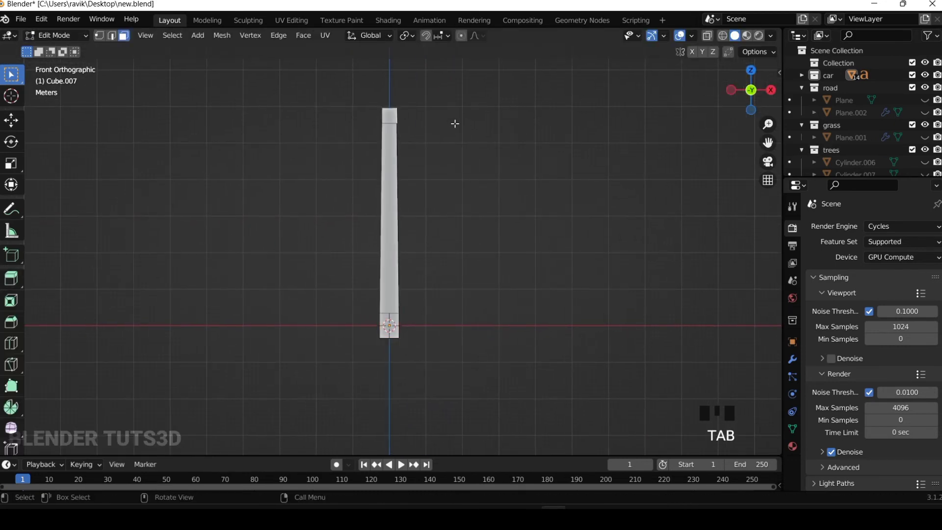
pyautogui.press('e')
pyautogui.click(502, 120)
pyautogui.press('g')
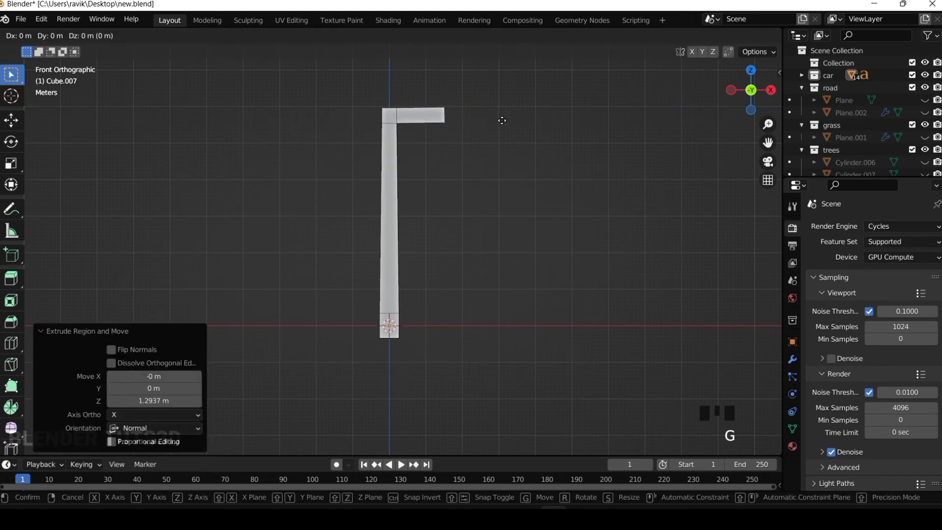
pyautogui.press('z')
pyautogui.click(502, 105)
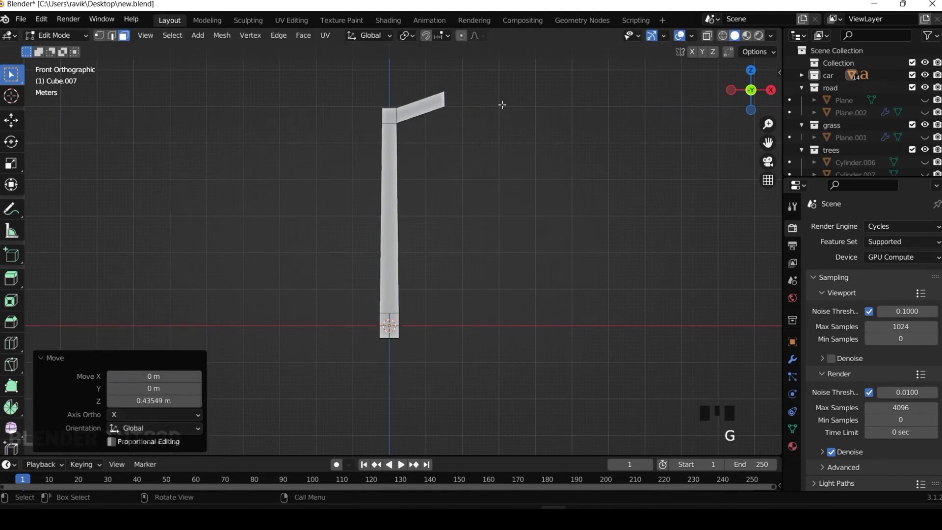
# Extrude the arm's end another 0.708 m and raise it about 0.054 m along Z
pyautogui.press('e')
pyautogui.click(526, 103)
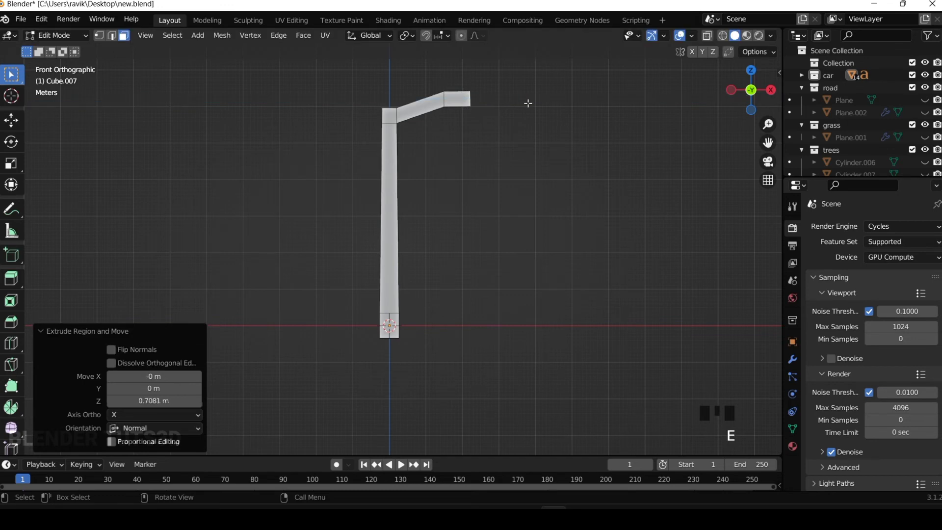
pyautogui.press('g')
pyautogui.press('z')
pyautogui.click(526, 101)
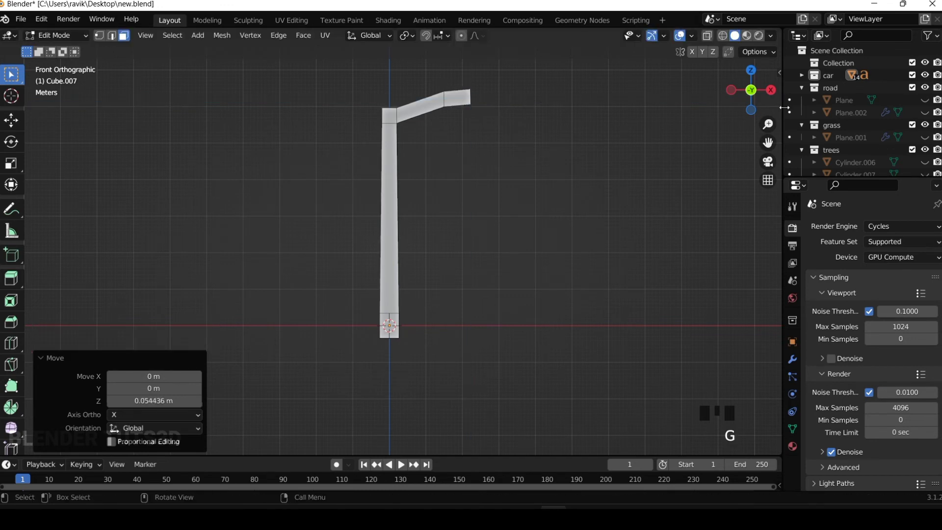
# Extrude the underside face of the arm's end segment by about 0.036 m
pyautogui.moveTo(751, 89); pyautogui.dragTo(543, 160)
pyautogui.scroll(4, 497, 81)
pyautogui.click(490, 92)
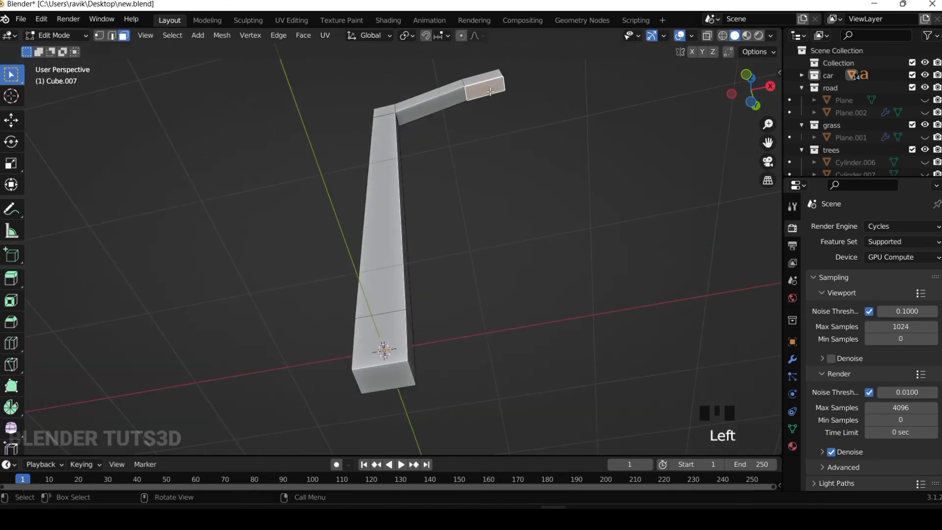
pyautogui.press('e')
pyautogui.click(553, 129)
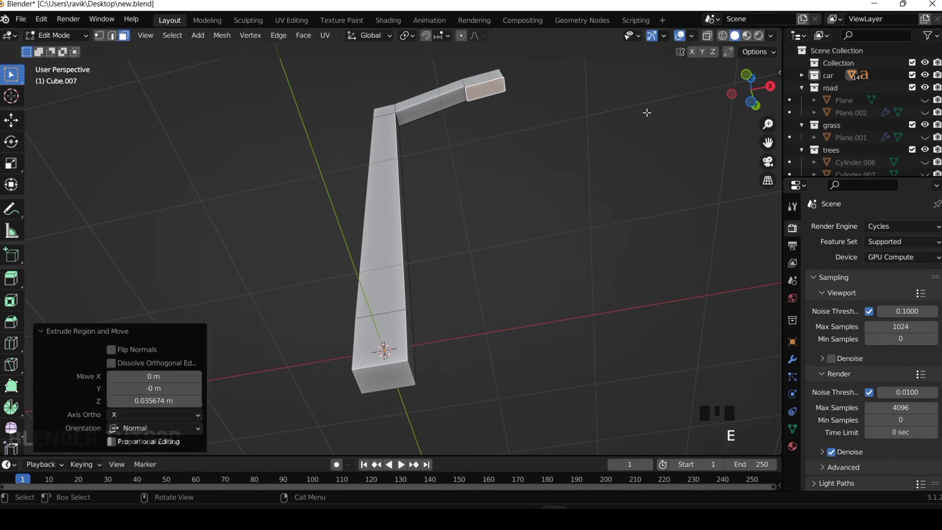
# Move the lamp post object into a new collection named streetapms
pyautogui.click(752, 102)
pyautogui.scroll(-3, 613, 167)
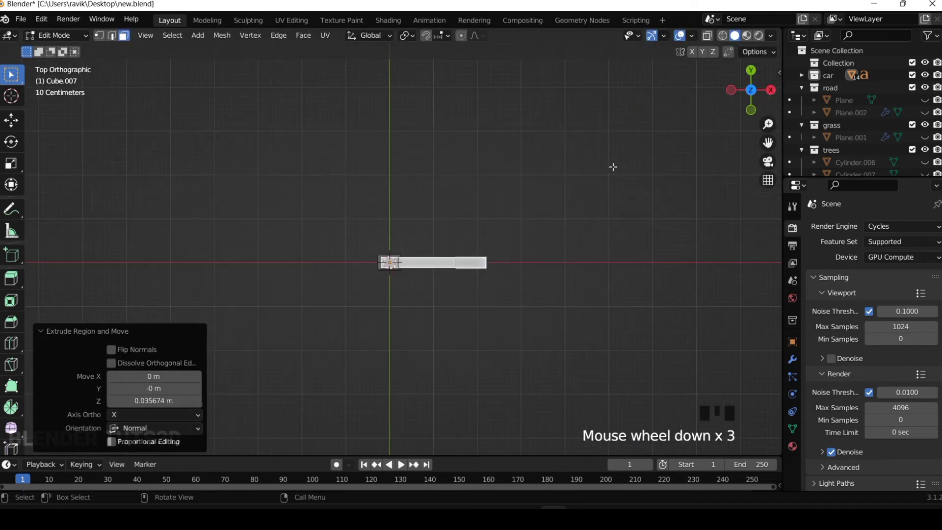
pyautogui.click(751, 110)
pyautogui.click(608, 169)
pyautogui.press('Tab')
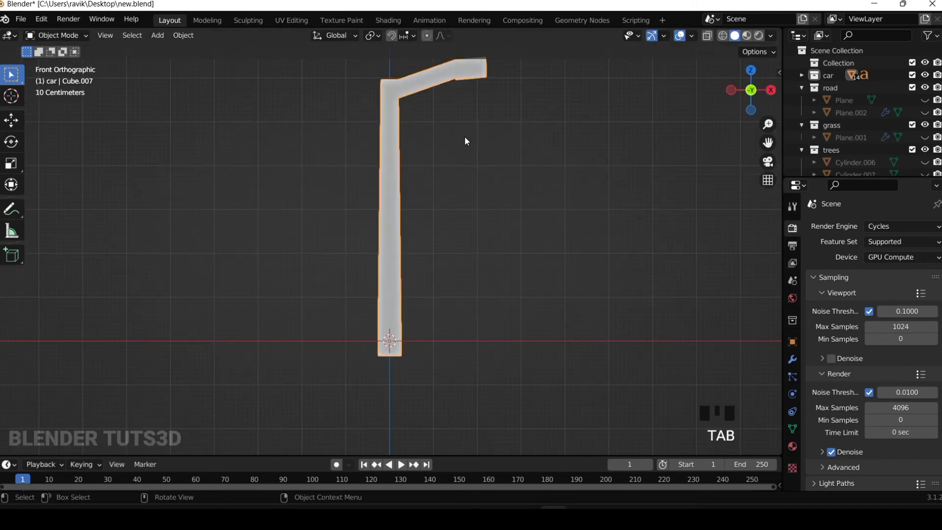
pyautogui.press('m')
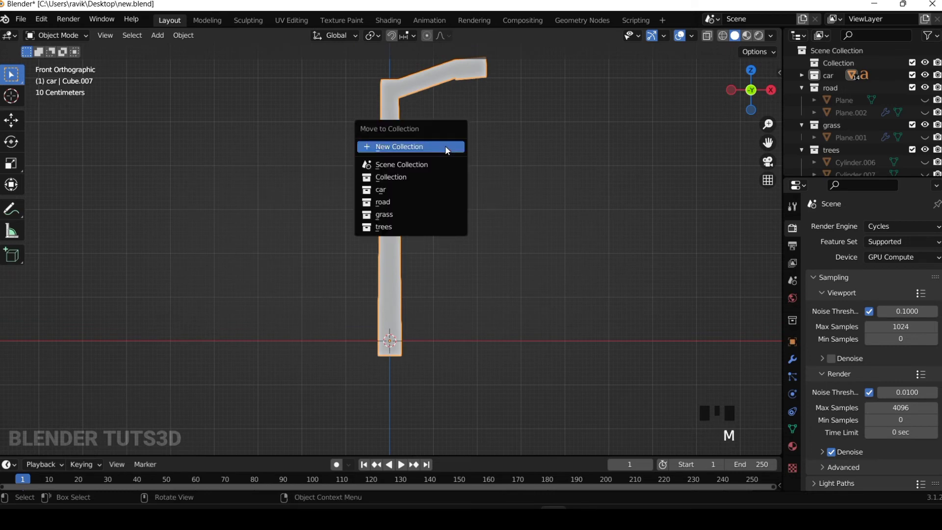
pyautogui.click(445, 145)
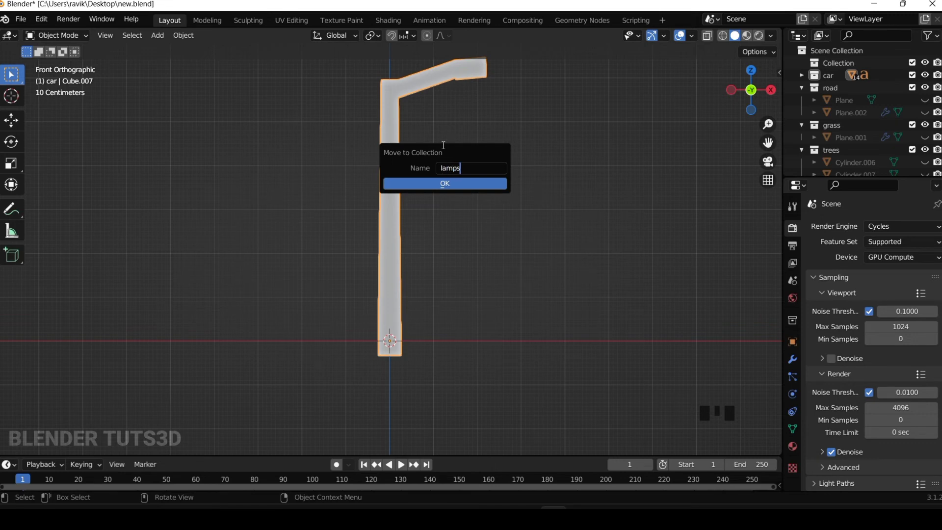
pyautogui.press('BackSpace')
pyautogui.press('BackSpace')
pyautogui.press('BackSpace')
pyautogui.write('streetapms')
pyautogui.click(465, 189)
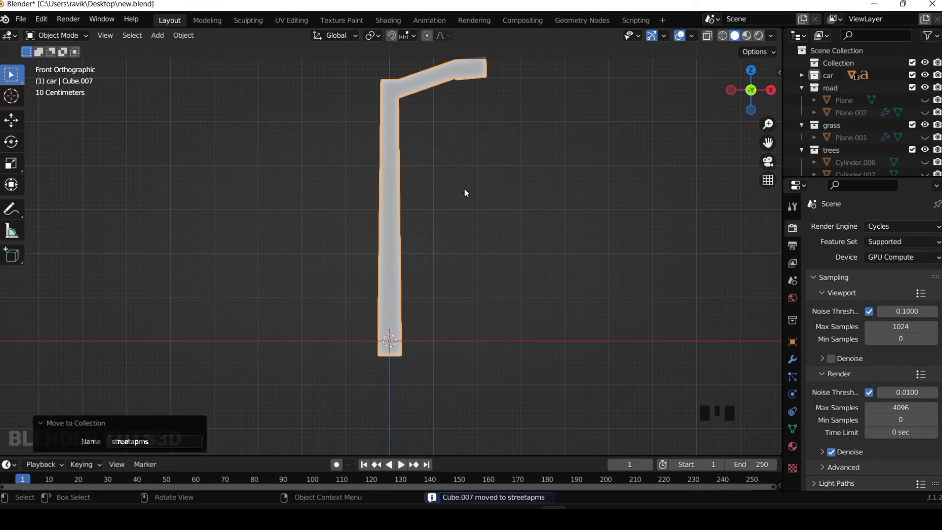
# Reveal all hidden scene objects and clear the selection
pyautogui.scroll(-4, 673, 214)
pyautogui.click(523, 184)
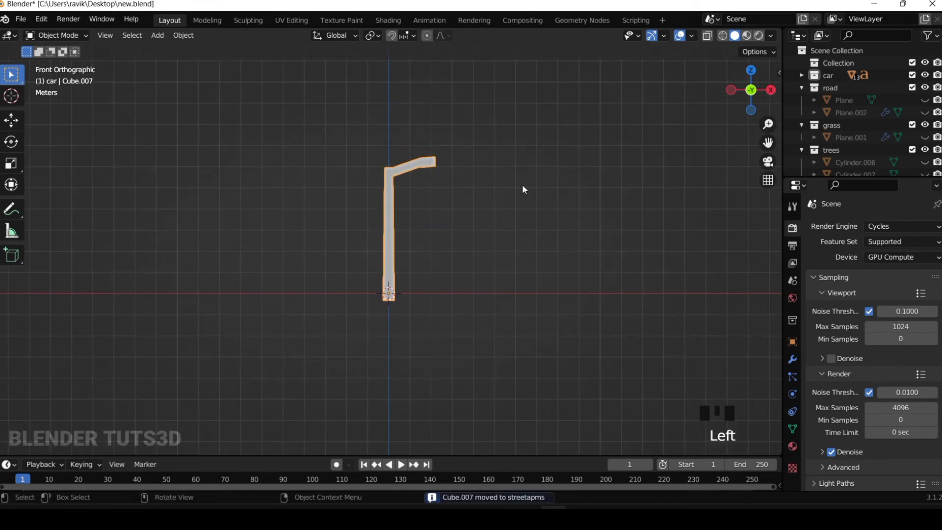
pyautogui.press('h')
pyautogui.hotkey('alt', 'h')
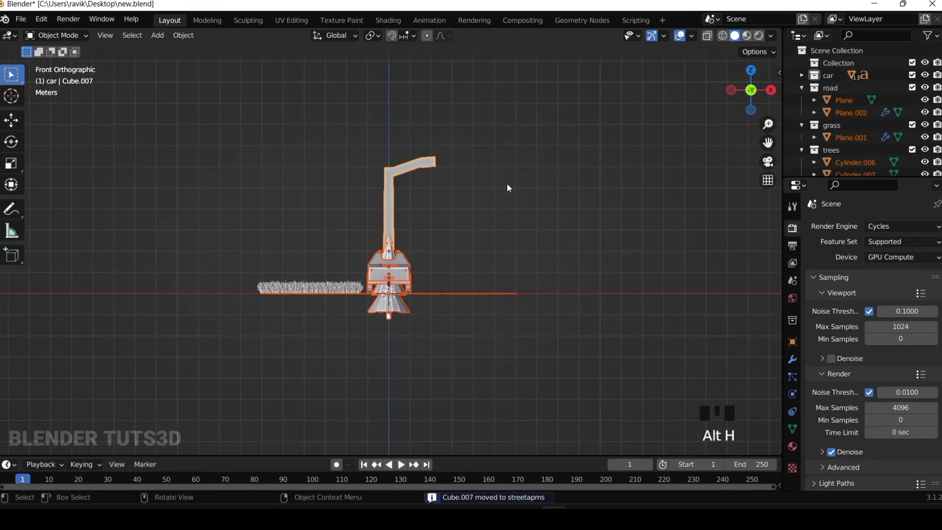
pyautogui.click(510, 210)
# Scale the lamp post to 0.422 and move it about -1.41 m in X and 0.65 m in Y to the grass edge
pyautogui.scroll(4, 511, 210)
pyautogui.moveTo(776, 81); pyautogui.dragTo(752, 101)
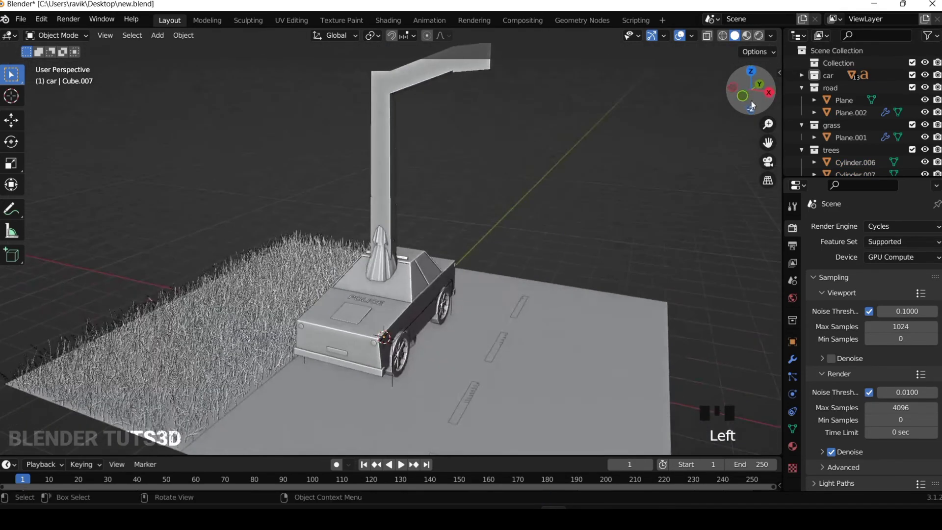
pyautogui.scroll(-3, 514, 220)
pyautogui.click(381, 161)
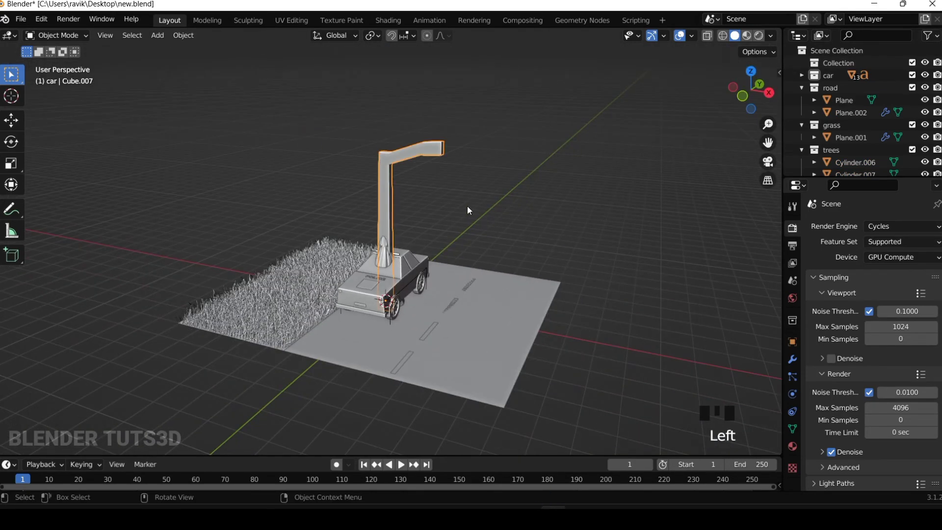
pyautogui.click(750, 71)
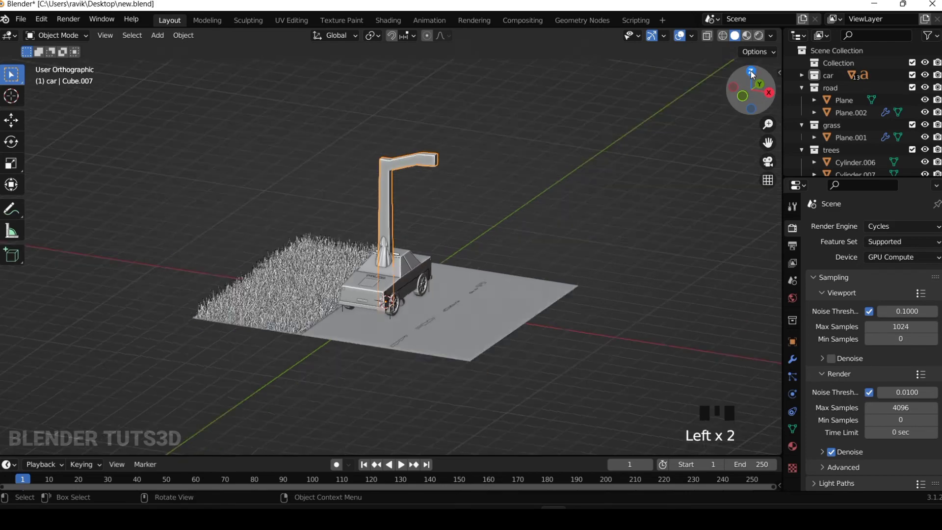
pyautogui.scroll(-2, 526, 212)
pyautogui.scroll(5, 521, 256)
pyautogui.press('s')
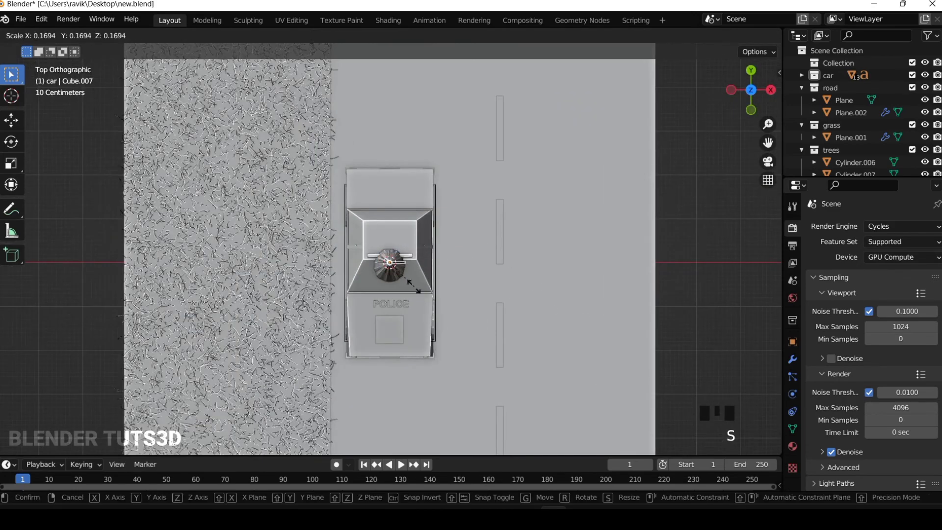
pyautogui.click(465, 305)
pyautogui.press('g')
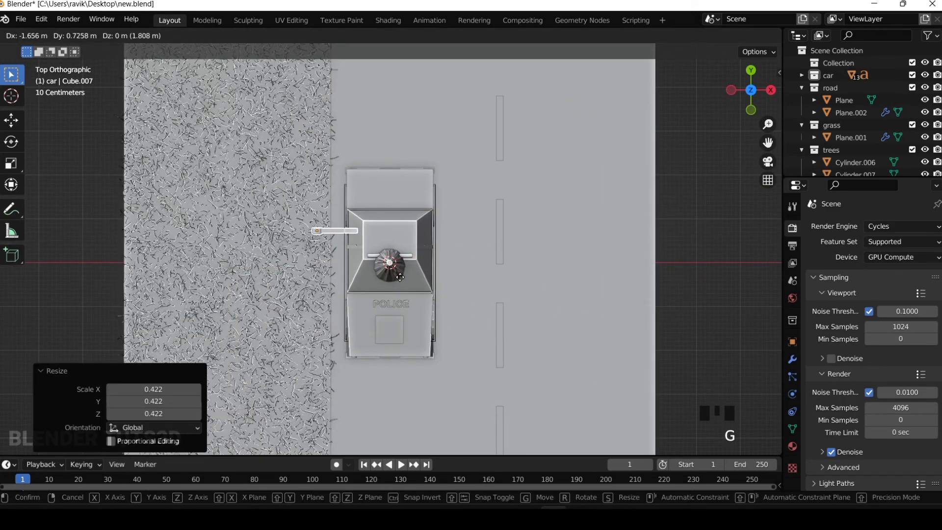
pyautogui.click(398, 277)
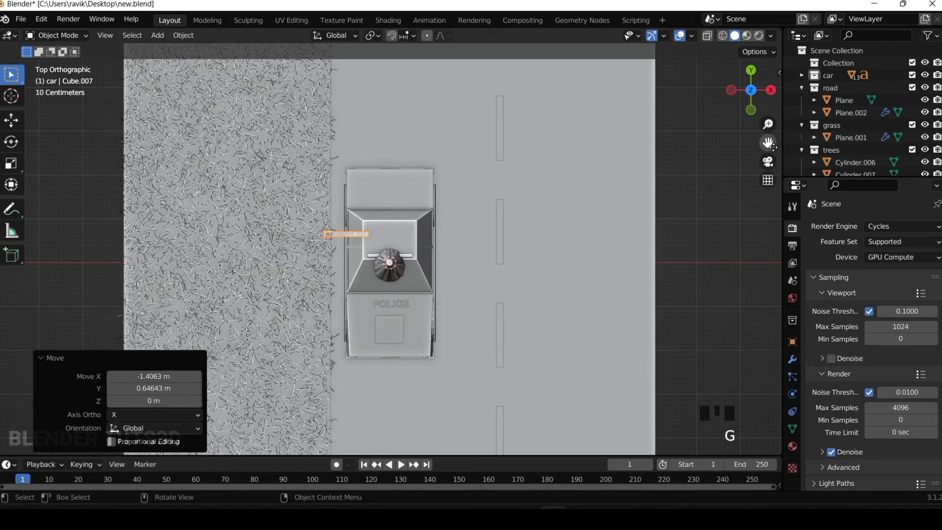
# Stretch the lamp post along Z by 1.151 and raise it about 0.20 m to ground level in front view
pyautogui.click(751, 110)
pyautogui.scroll(3, 447, 287)
pyautogui.press('s')
pyautogui.press('z')
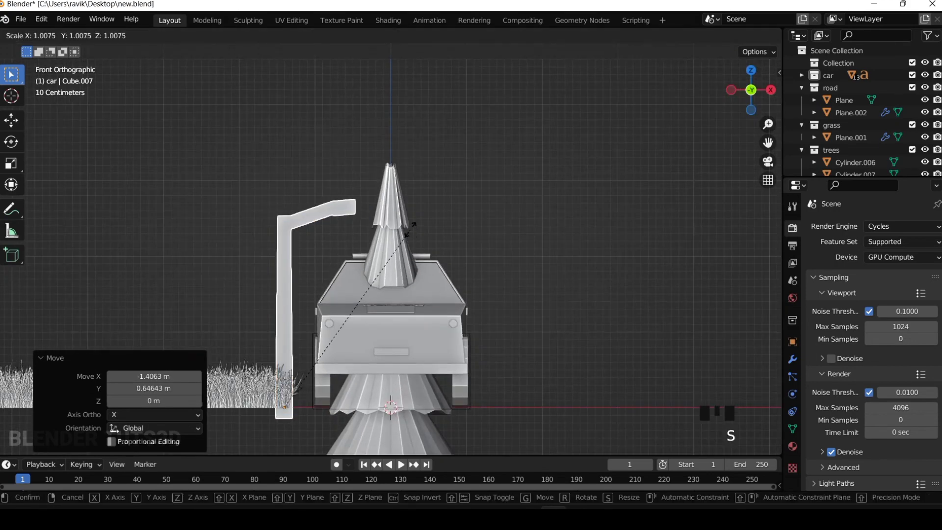
pyautogui.click(414, 199)
pyautogui.press('g')
pyautogui.press('z')
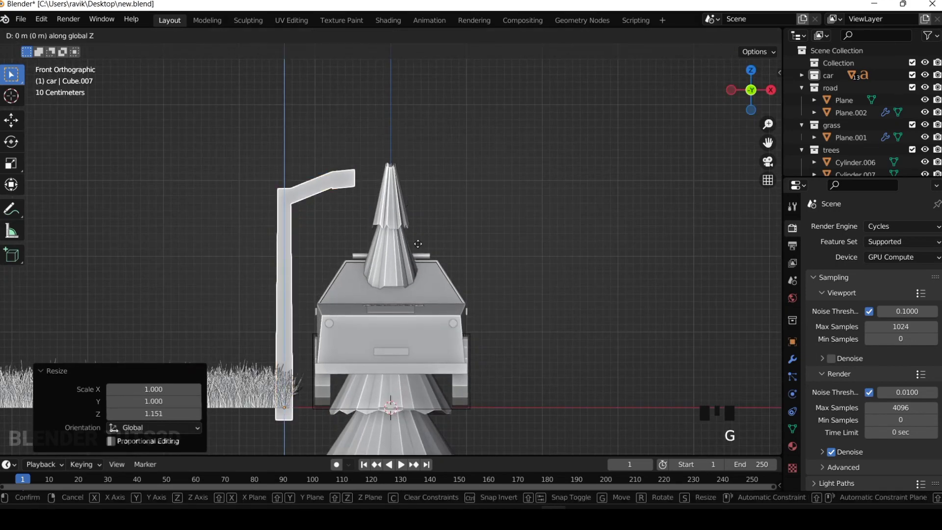
pyautogui.click(420, 231)
pyautogui.scroll(-2, 432, 230)
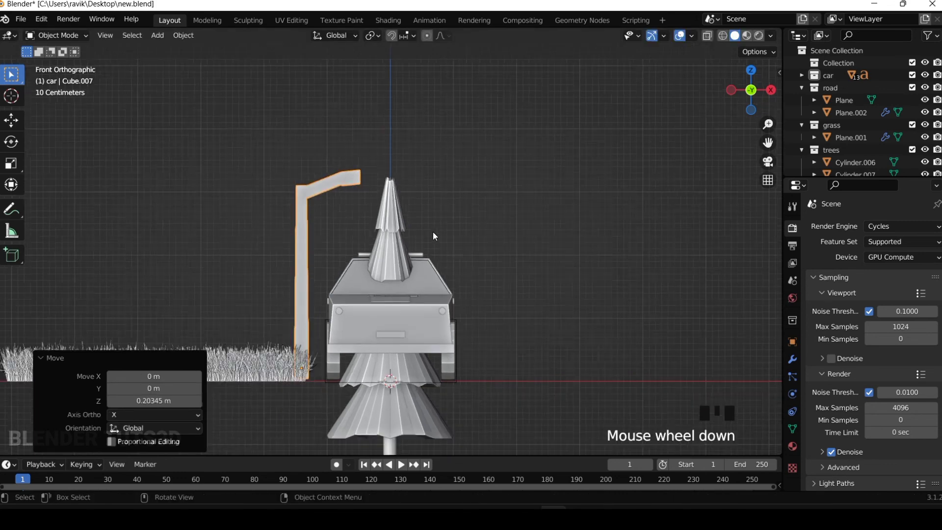
# Select the pine tree's foliage and trunk and move them about -4.26 m in X and 1.23 m in Z onto the grass
pyautogui.click(387, 205)
pyautogui.doubleClick(392, 206)
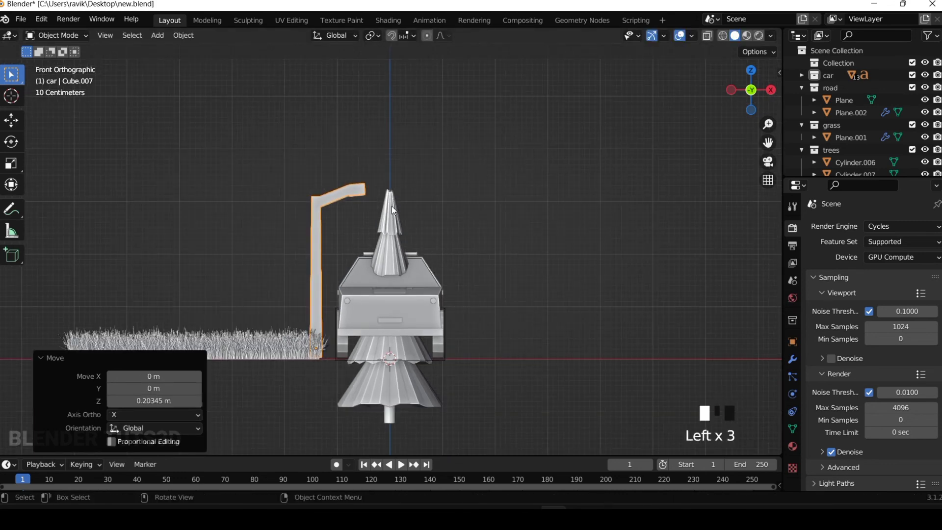
pyautogui.keyDown('shift'); pyautogui.click(395, 430); pyautogui.keyUp('shift')
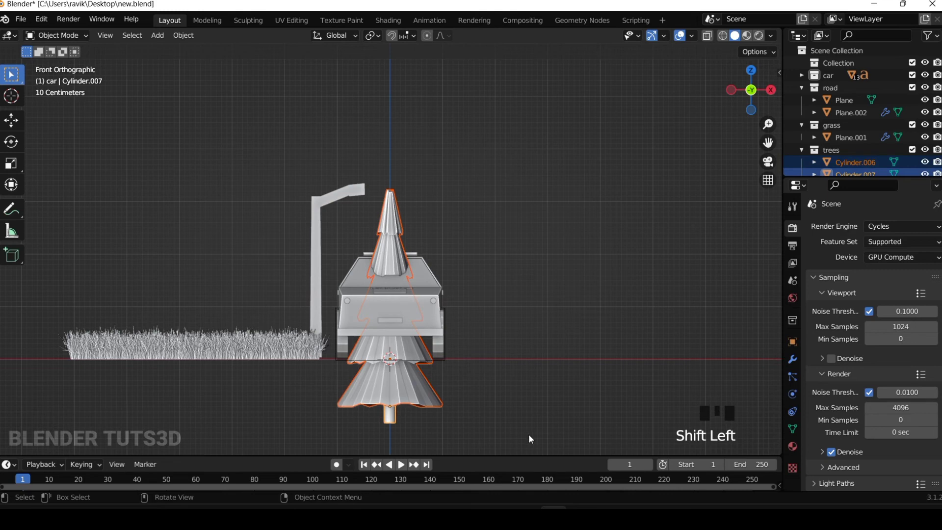
pyautogui.press('g')
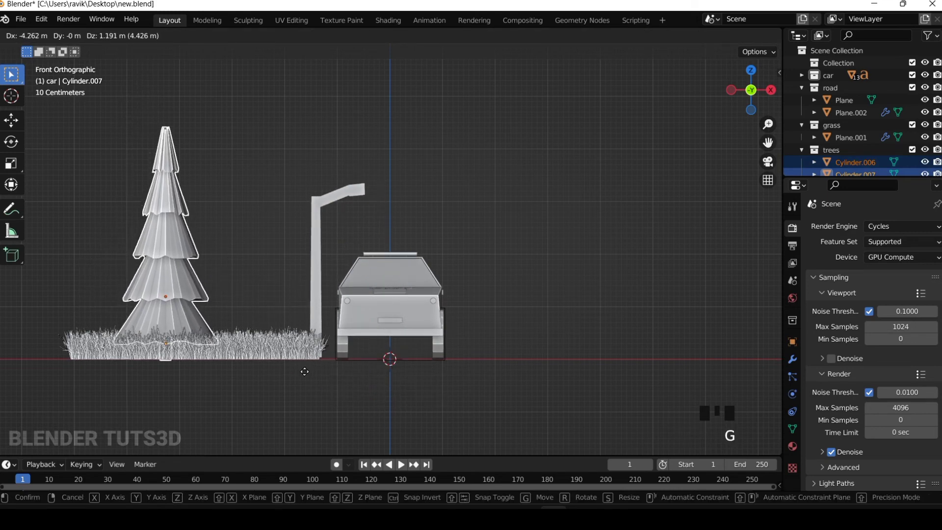
pyautogui.click(304, 370)
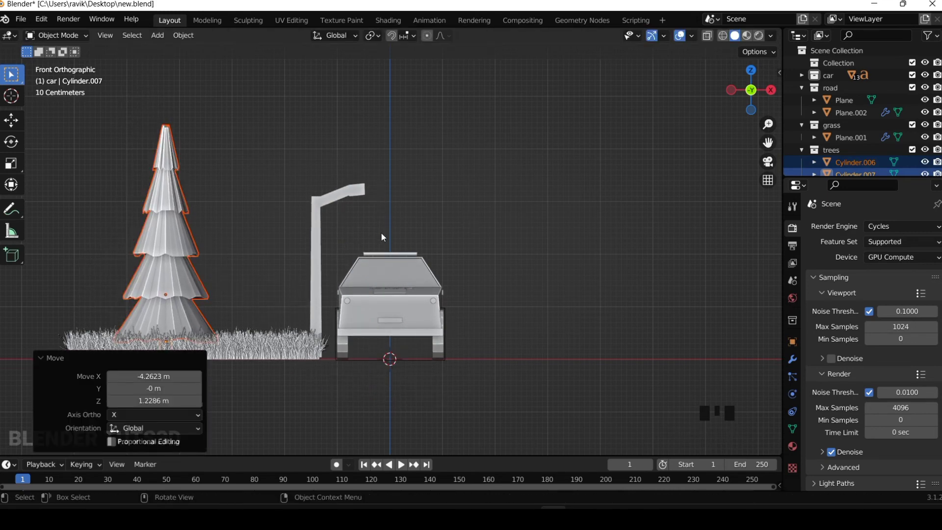
# Select all objects in the car collection and scale the car down by 0.815 and again by 0.713
pyautogui.click(426, 300)
pyautogui.click(834, 74)
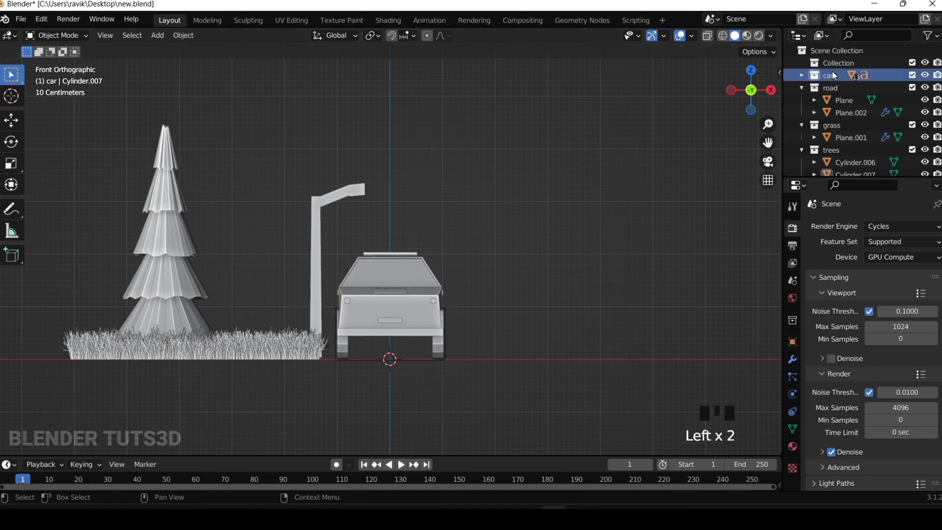
pyautogui.rightClick(832, 73)
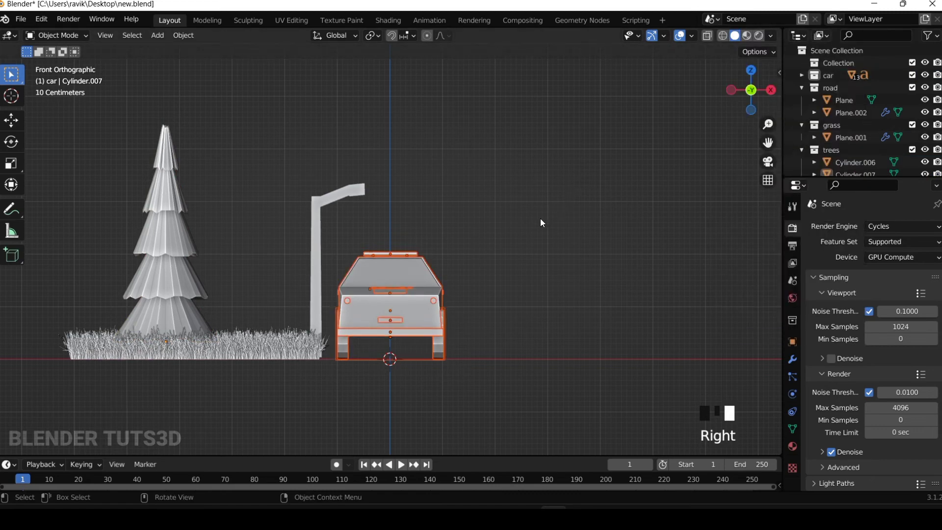
pyautogui.press('s')
pyautogui.click(555, 279)
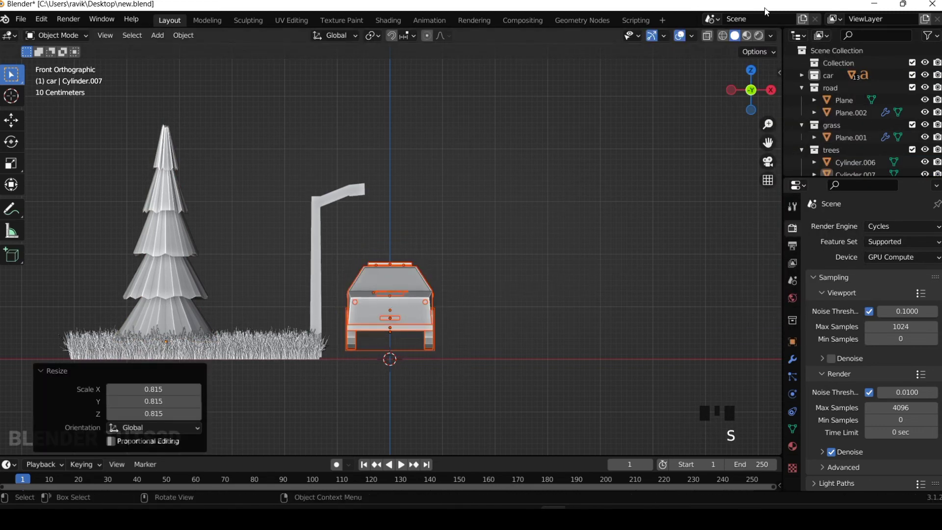
pyautogui.click(751, 71)
pyautogui.moveTo(742, 78); pyautogui.dragTo(747, 88)
pyautogui.scroll(-4, 579, 222)
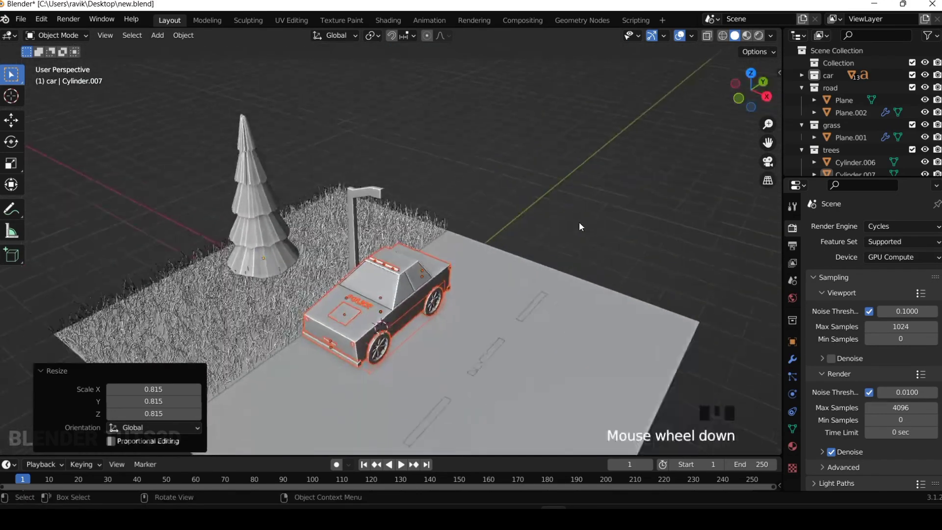
pyautogui.press('s')
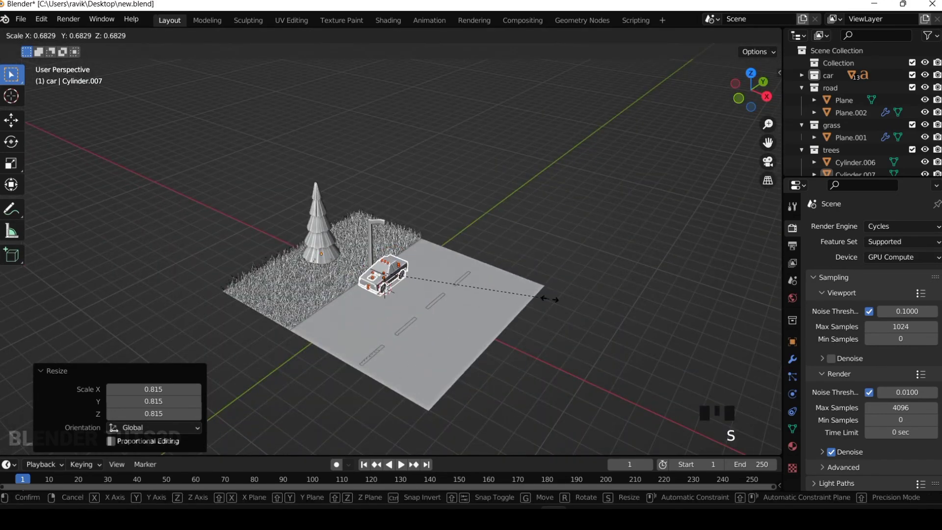
pyautogui.click(549, 297)
# Move the whole car in top view along X toward the dashed centre line, centring it in its lane
pyautogui.click(755, 71)
pyautogui.scroll(4, 451, 260)
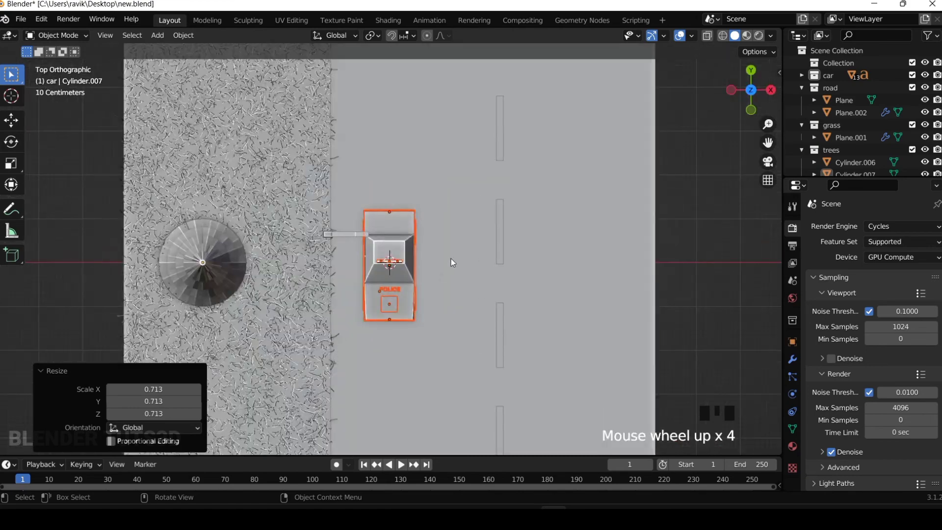
pyautogui.press('g')
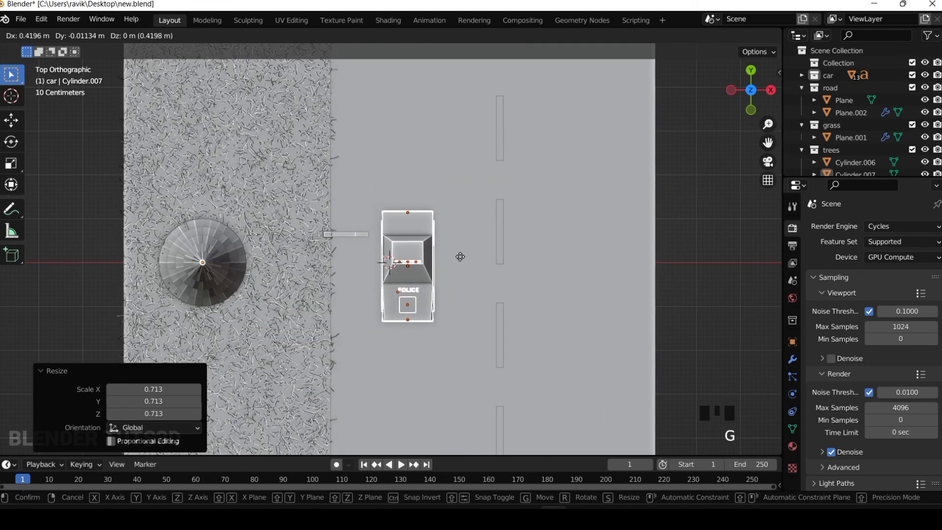
pyautogui.click(467, 258)
pyautogui.click(763, 239)
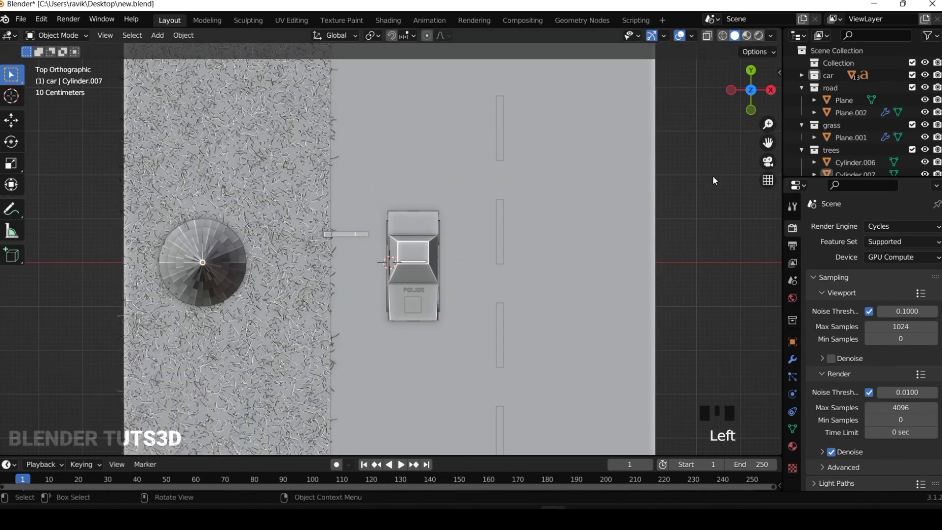
# Select all car objects and lower them along Z in wireframe side view until the wheels rest on the road
pyautogui.scroll(-4, 714, 178)
pyautogui.moveTo(756, 101); pyautogui.dragTo(748, 106)
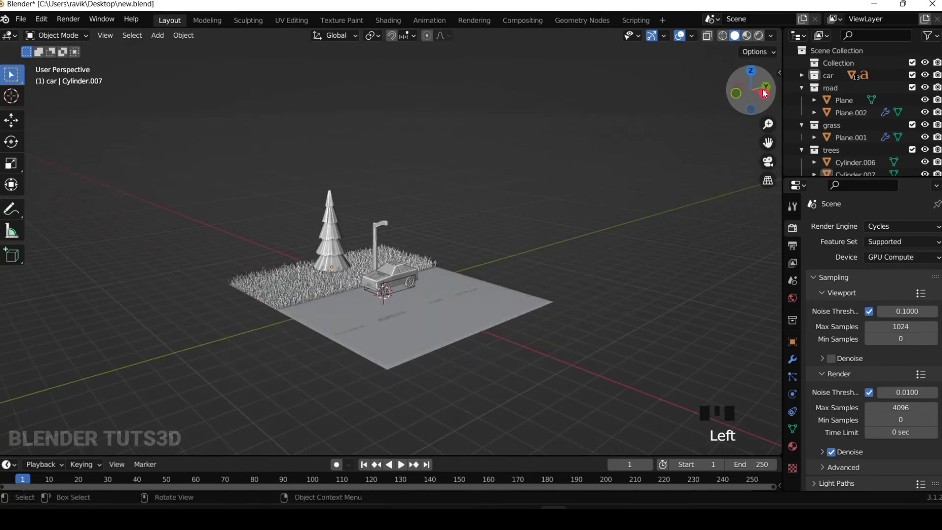
pyautogui.click(764, 93)
pyautogui.scroll(8, 559, 228)
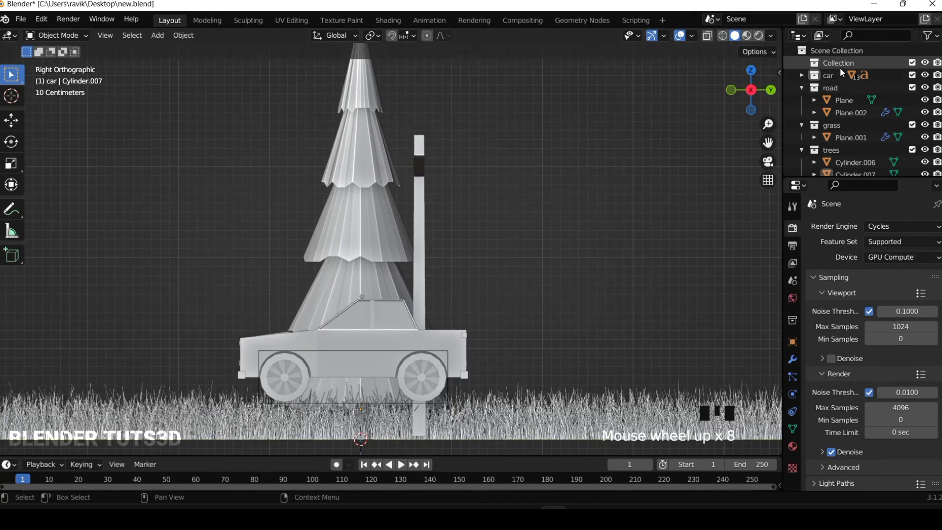
pyautogui.rightClick(841, 73)
pyautogui.click(820, 140)
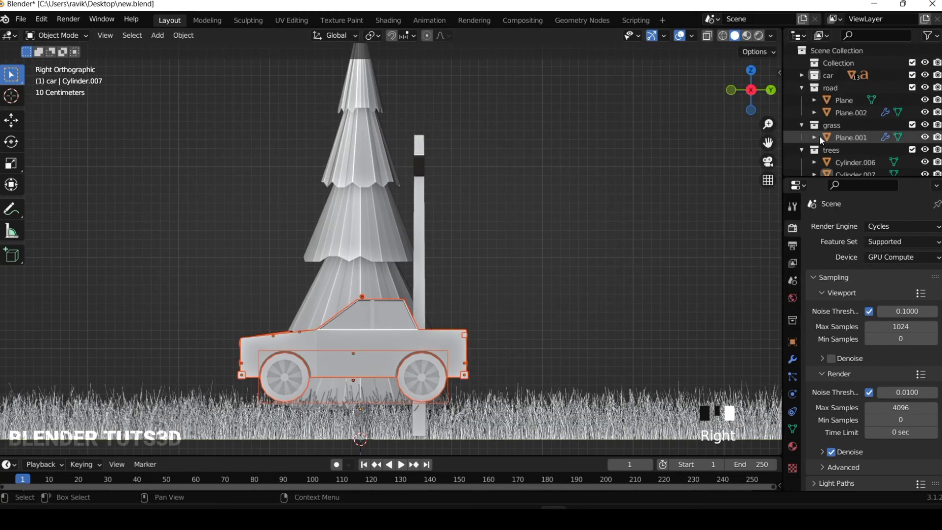
pyautogui.scroll(-3, 660, 178)
pyautogui.moveTo(767, 142); pyautogui.dragTo(768, 86)
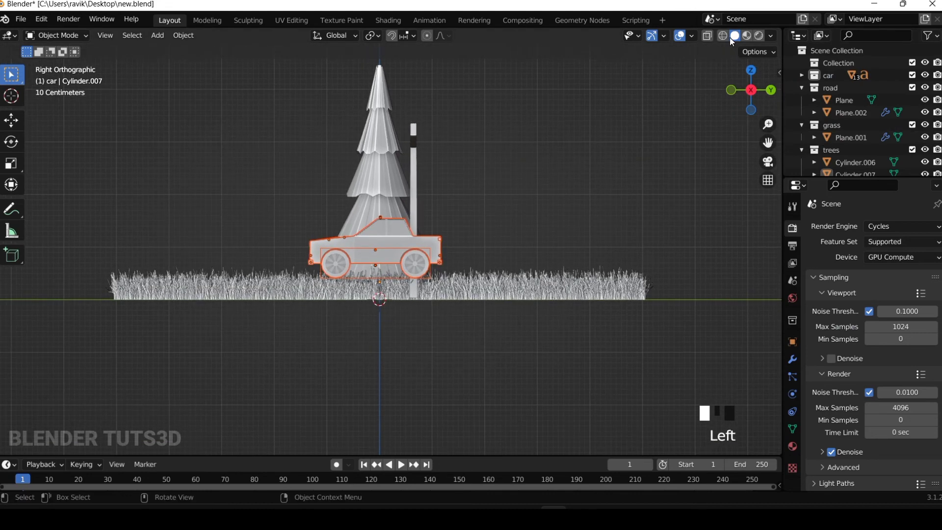
pyautogui.click(724, 35)
pyautogui.scroll(4, 495, 189)
pyautogui.press('g')
pyautogui.press('z')
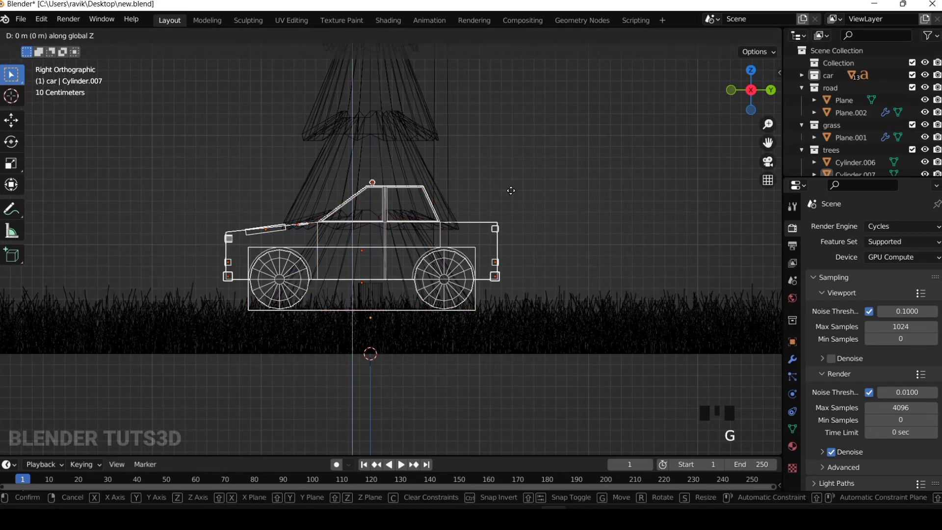
pyautogui.click(510, 234)
pyautogui.scroll(-5, 526, 178)
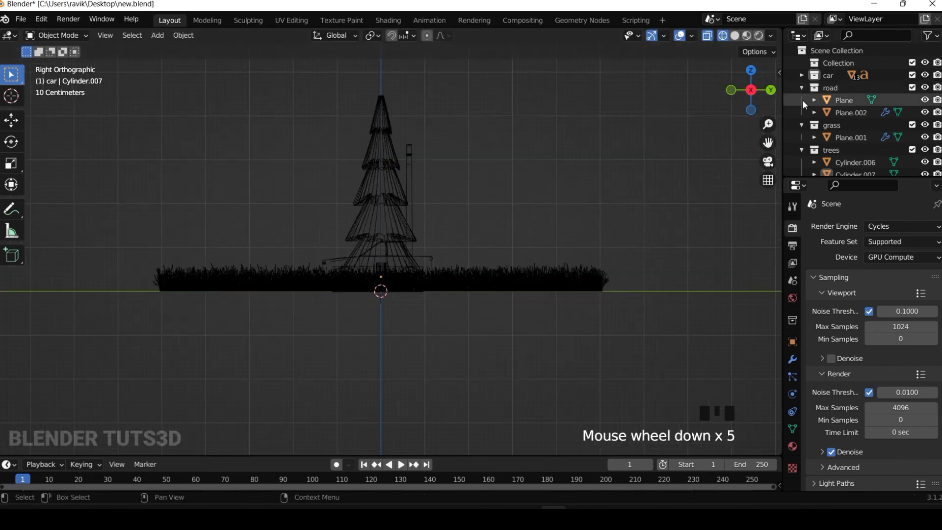
# Return the viewport to solid shading and hide the grass plane
pyautogui.moveTo(751, 90); pyautogui.dragTo(760, 97)
pyautogui.click(734, 35)
pyautogui.scroll(7, 623, 148)
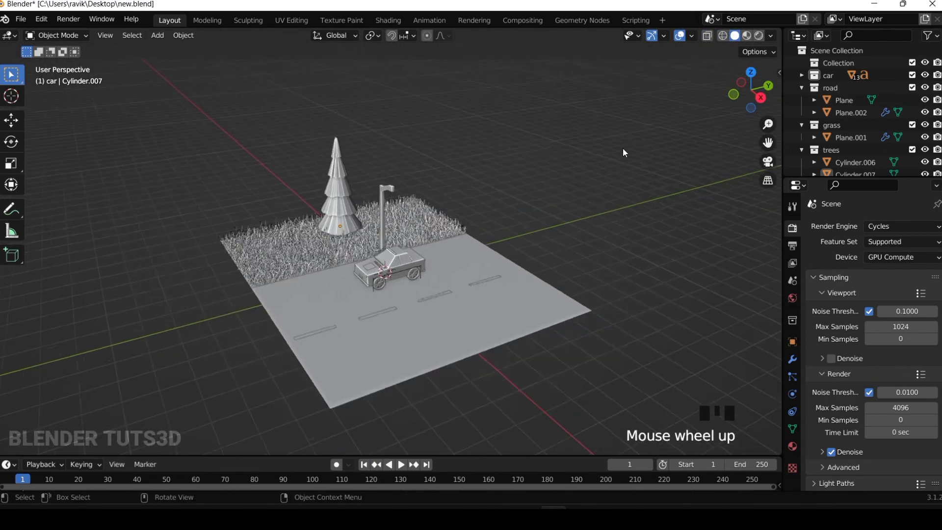
pyautogui.scroll(-4, 571, 144)
pyautogui.click(459, 213)
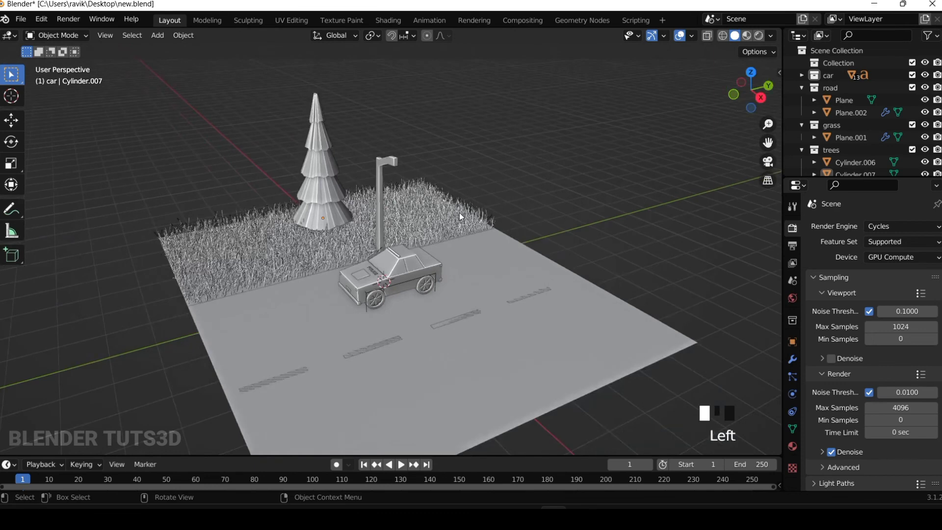
pyautogui.click(924, 137)
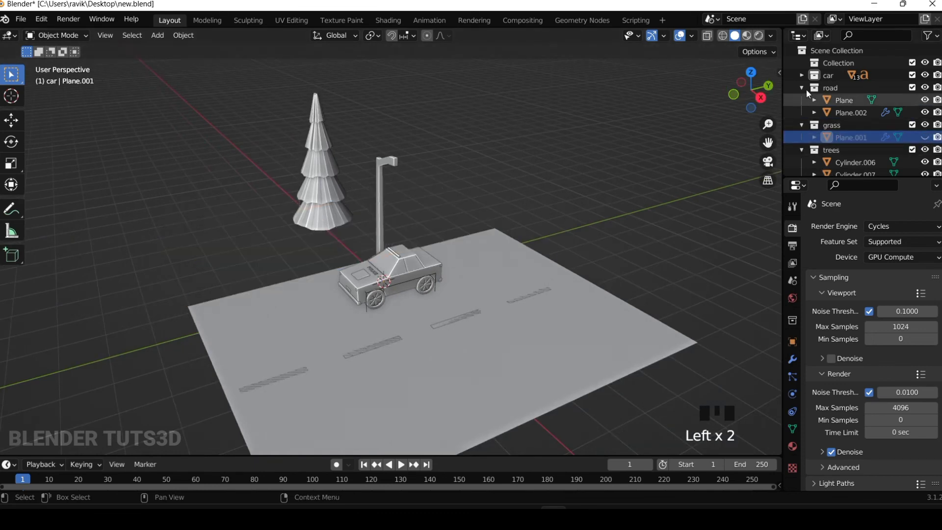
# Duplicate the pine tree about -1.82 m in X, scale the copy to 0.741 in Z, and set it on the ground line
pyautogui.moveTo(763, 102); pyautogui.dragTo(763, 100)
pyautogui.click(732, 89)
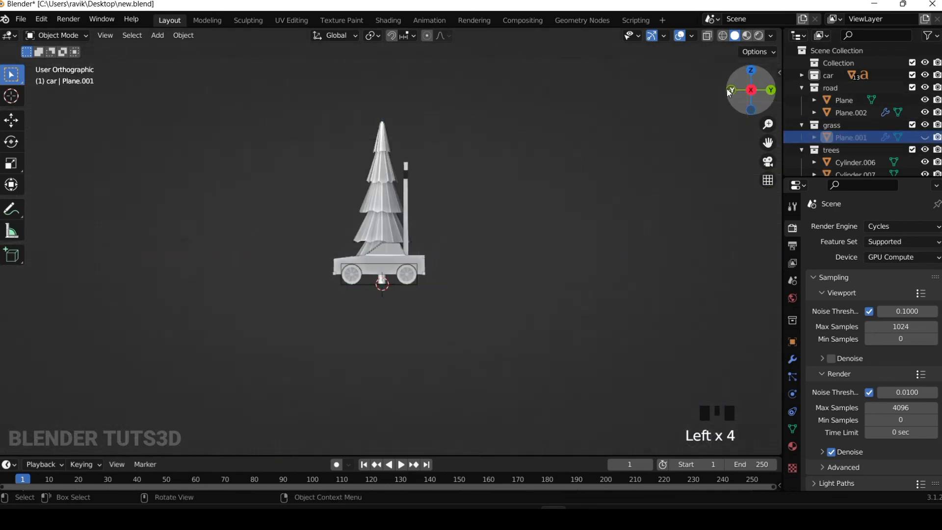
pyautogui.moveTo(130, 155); pyautogui.dragTo(297, 289)
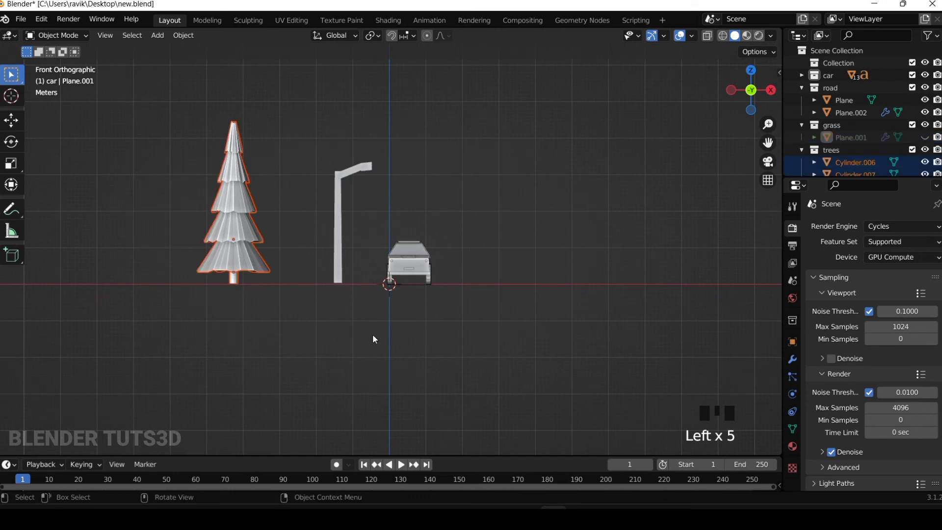
pyautogui.hotkey('shift', 'd')
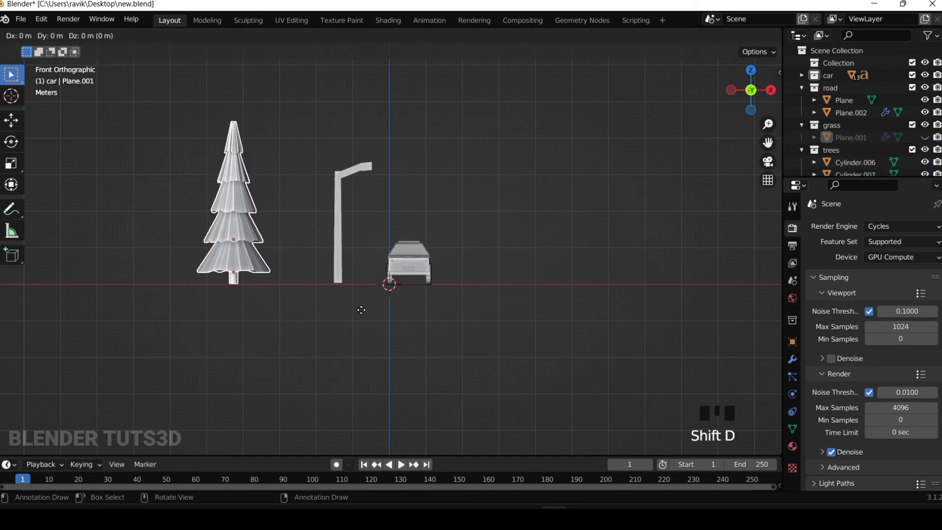
pyautogui.click(293, 309)
pyautogui.press('s')
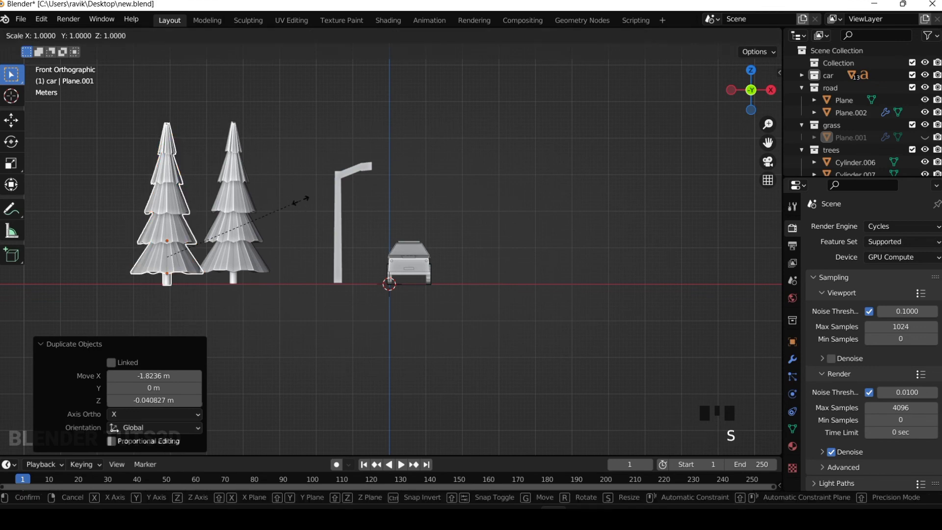
pyautogui.press('z')
pyautogui.click(269, 205)
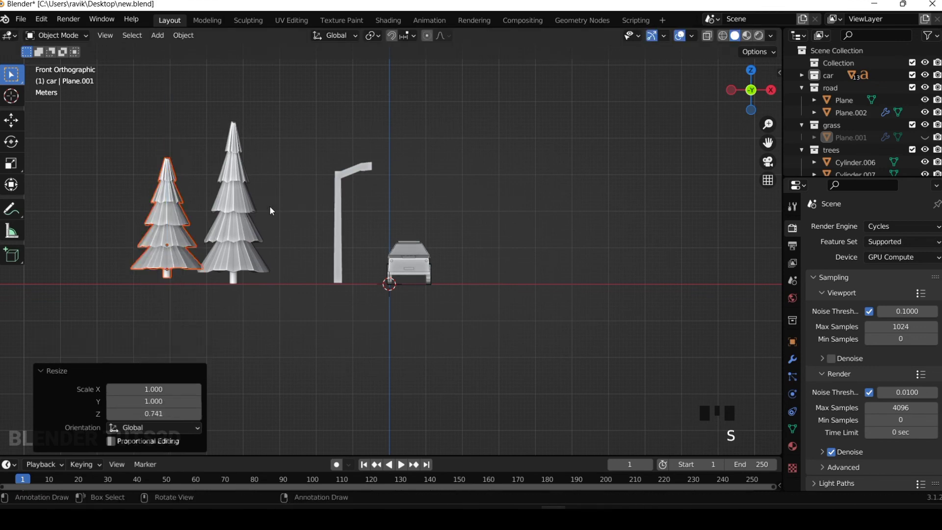
pyautogui.press('g')
pyautogui.click(264, 212)
# Duplicate the tall tree about 1.6 m in X, scale the copy to 0.473, and lower it about 0.37 m to the ground
pyautogui.moveTo(169, 84); pyautogui.dragTo(253, 278)
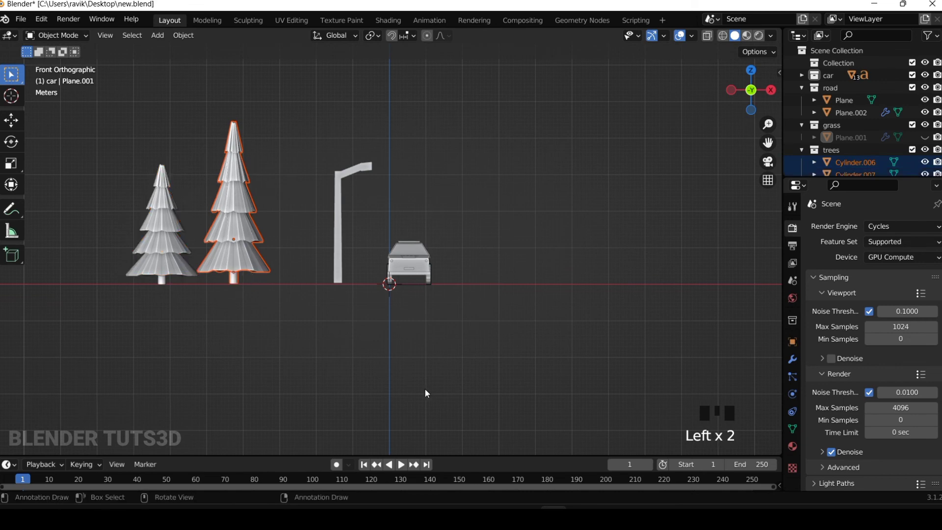
pyautogui.hotkey('shift', 'd')
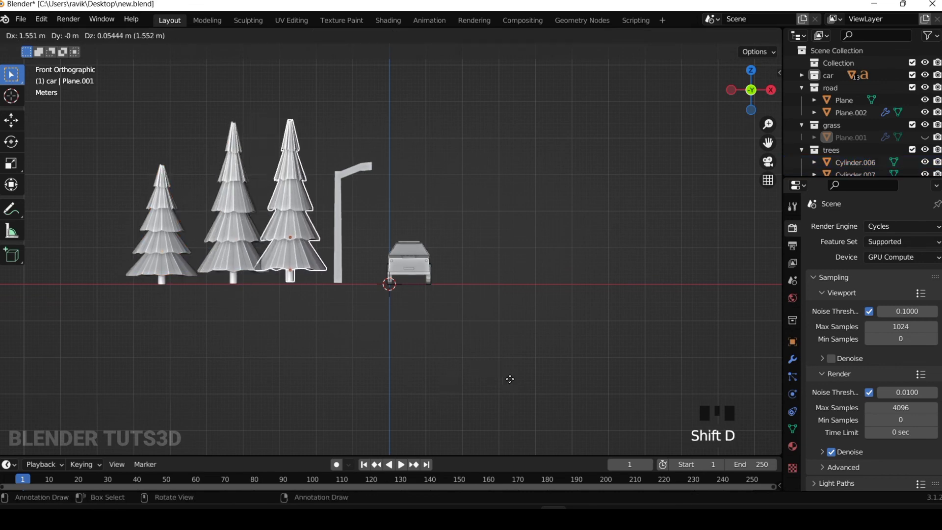
pyautogui.click(512, 381)
pyautogui.press('s')
pyautogui.click(392, 331)
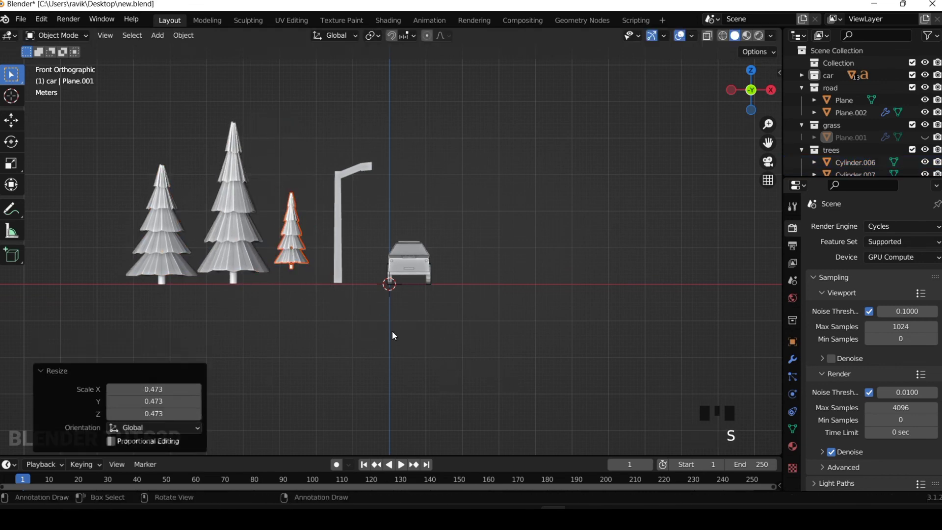
pyautogui.press('g')
pyautogui.click(396, 348)
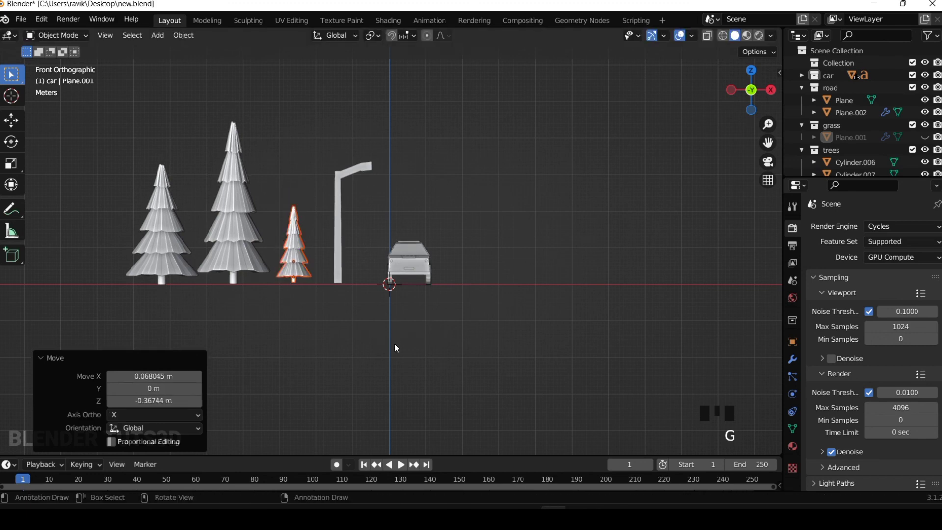
# In top view, move the small pine tree along positive Y and shift the outermost tree toward negative Y and closer to the road
pyautogui.click(751, 71)
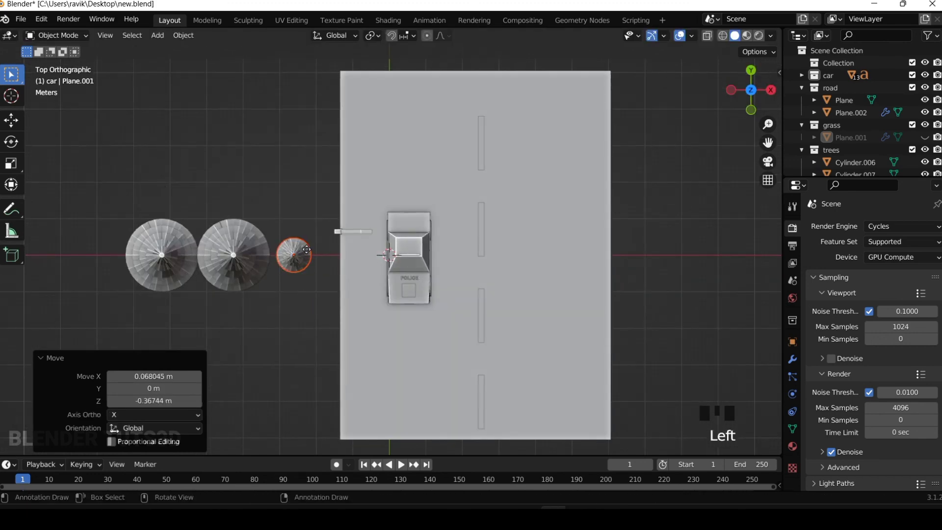
pyautogui.press('g')
pyautogui.click(303, 162)
pyautogui.moveTo(116, 219); pyautogui.dragTo(159, 303)
pyautogui.press('g')
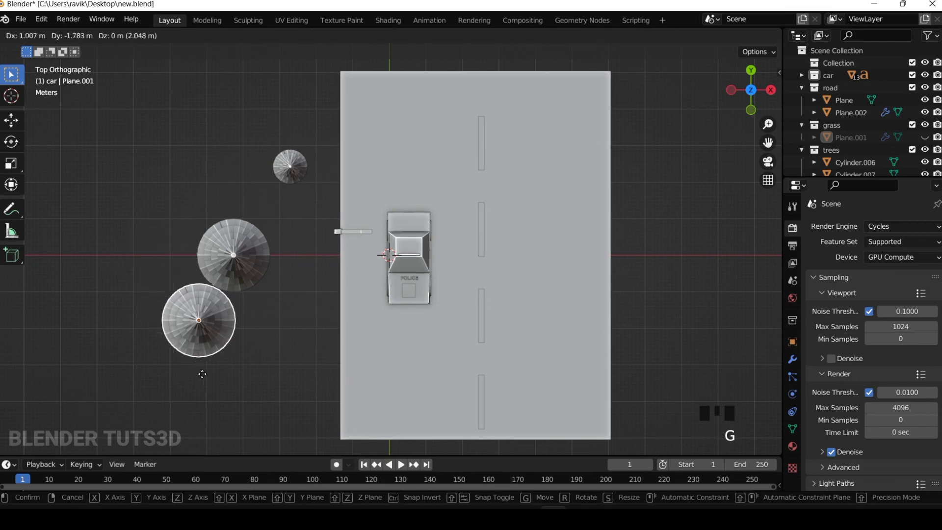
pyautogui.click(172, 385)
pyautogui.scroll(-2, 213, 175)
# Duplicate all three pine trees about -1.01 m in X and 2.23 m in Y, and rotate the copies about 80°
pyautogui.moveTo(213, 175); pyautogui.dragTo(335, 341)
pyautogui.hotkey('shift', 'd')
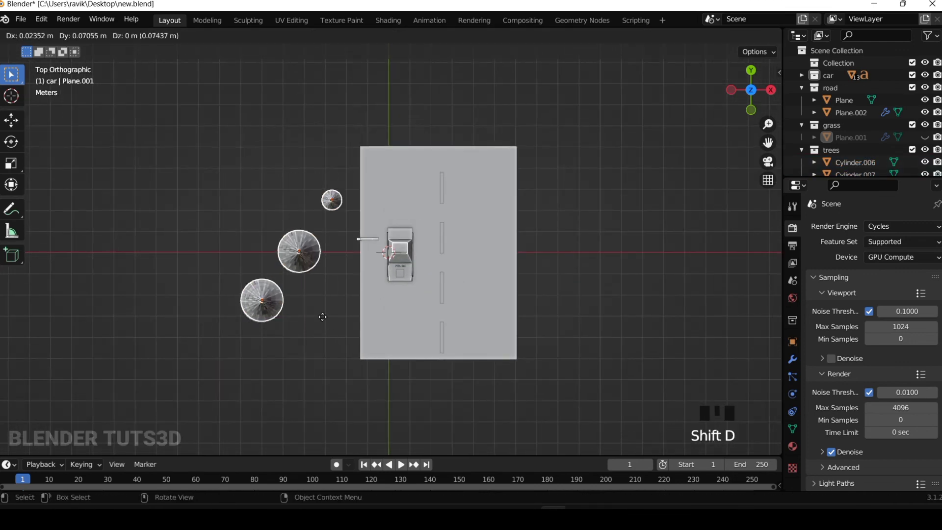
pyautogui.click(317, 308)
pyautogui.press('r')
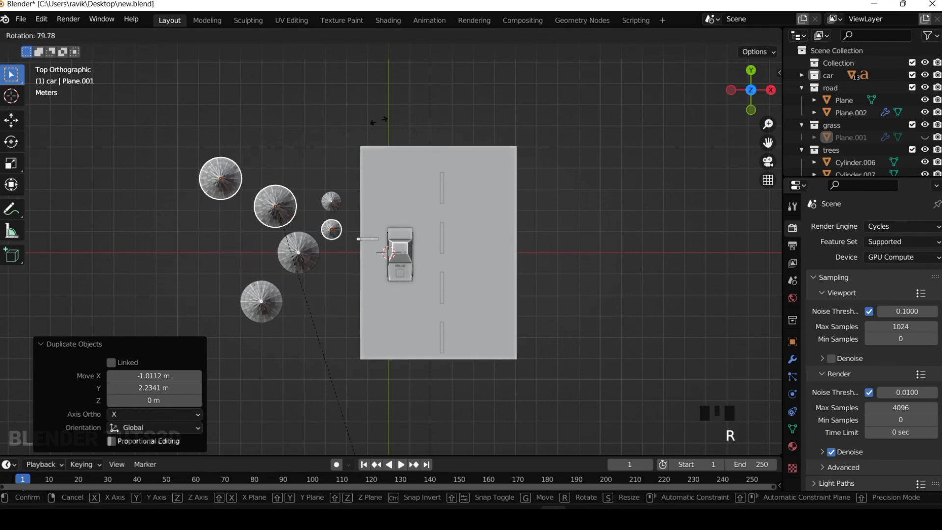
pyautogui.click(378, 120)
# Move the small tree copy toward negative Y beside the road, and the nearer large copy about 1.08 m in X and 2.66 m in Y
pyautogui.click(339, 233)
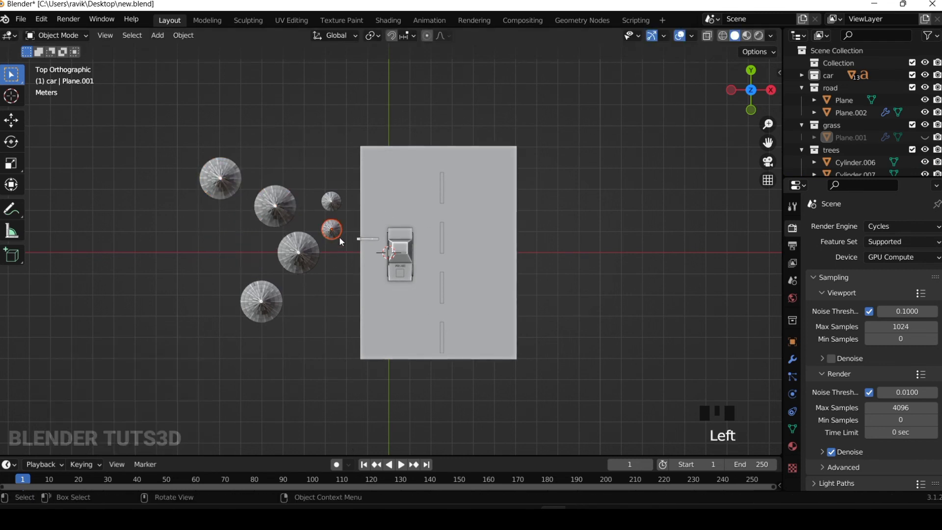
pyautogui.press('g')
pyautogui.click(330, 325)
pyautogui.click(285, 217)
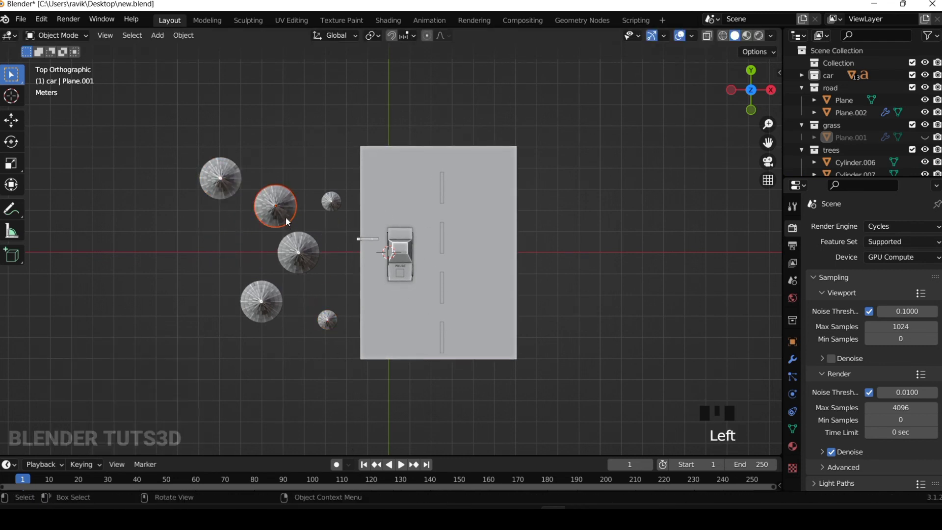
pyautogui.press('t')
pyautogui.press('g')
pyautogui.click(322, 107)
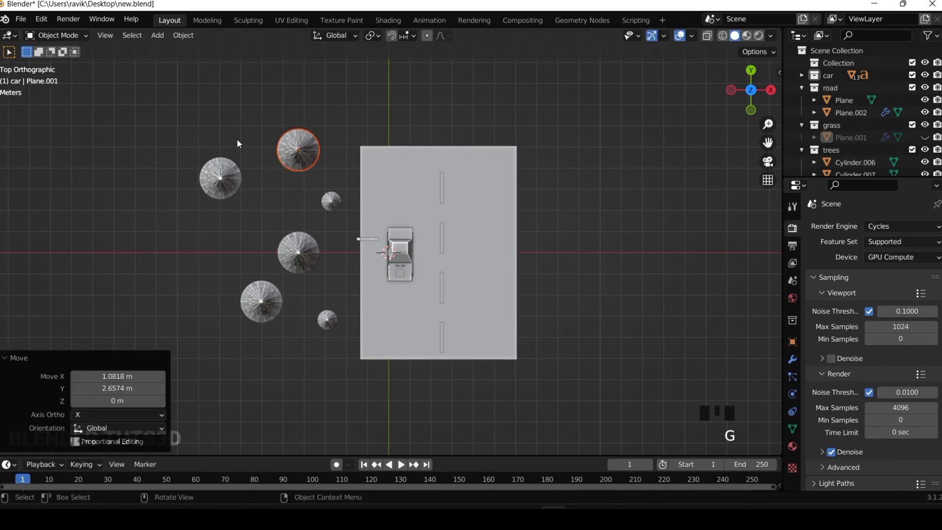
# Shift the outer large tree copy closer to the road and nudge the middle large tree slightly toward negative Y
pyautogui.click(238, 182)
pyautogui.press('g')
pyautogui.click(282, 242)
pyautogui.click(308, 268)
pyautogui.press('g')
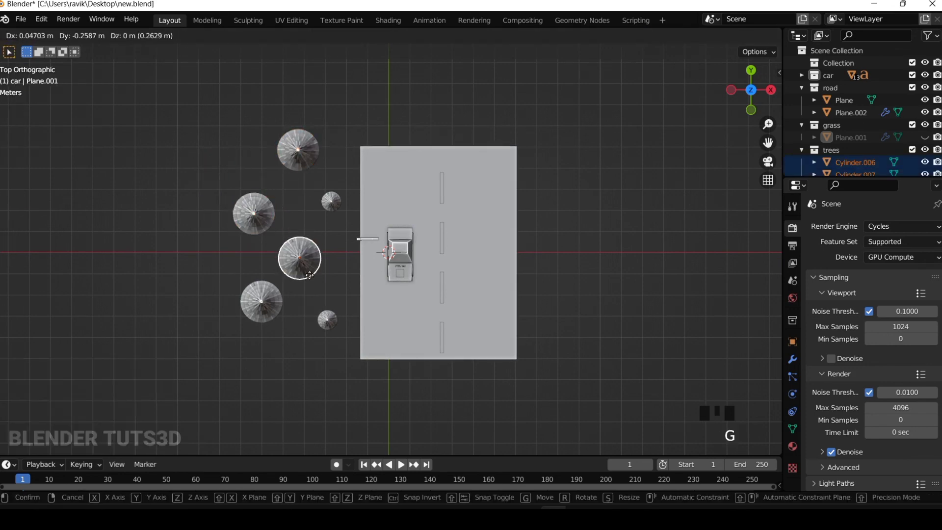
pyautogui.click(337, 275)
# Rotate the four large pine trees individually by different angles in top view, the one nearest negative Y by about -43.1°
pyautogui.press('r')
pyautogui.click(319, 206)
pyautogui.click(308, 161)
pyautogui.press('r')
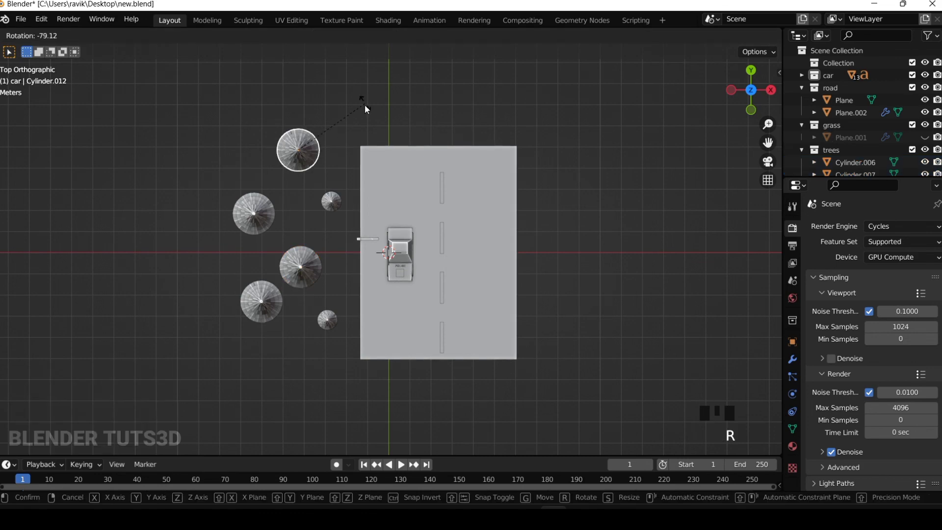
pyautogui.click(260, 196)
pyautogui.click(259, 194)
pyautogui.press('r')
pyautogui.click(263, 270)
pyautogui.click(263, 328)
pyautogui.click(265, 320)
pyautogui.press('r')
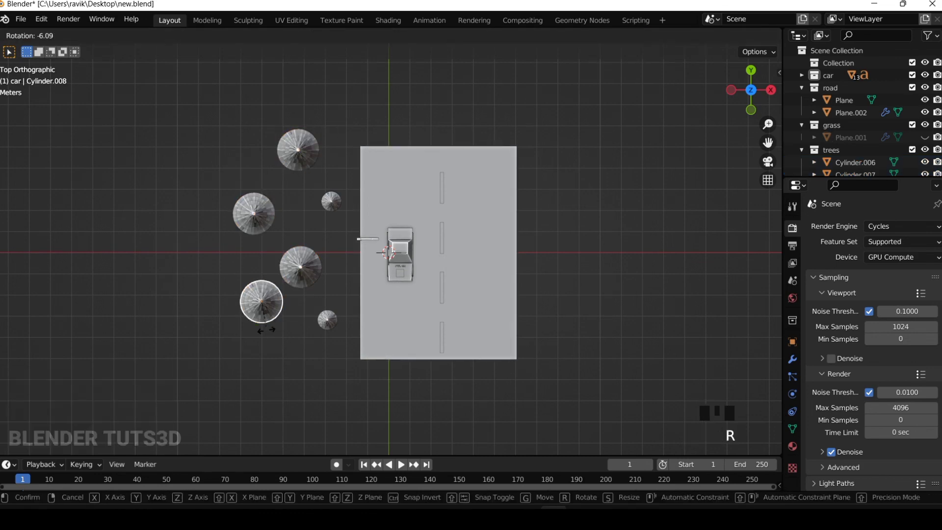
pyautogui.click(305, 337)
# Unhide the grass plane and view the scene in perspective
pyautogui.moveTo(756, 106); pyautogui.dragTo(497, 195)
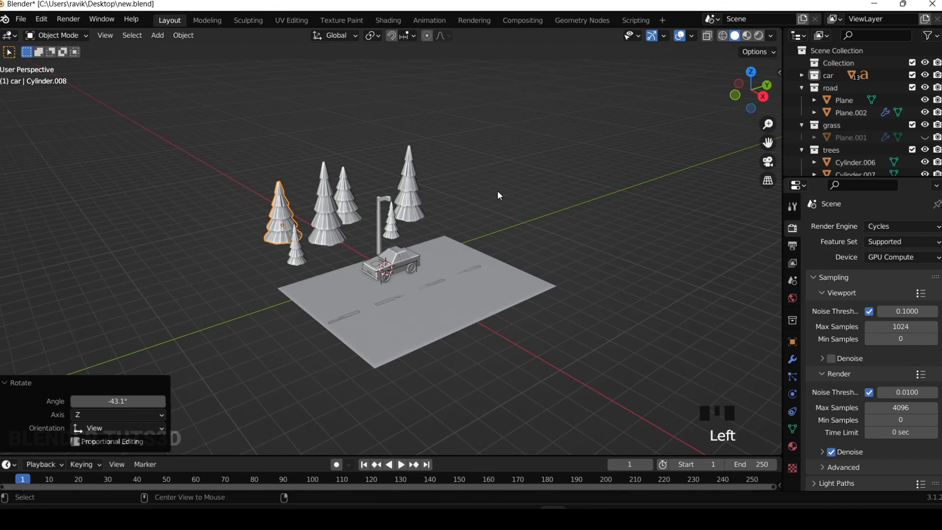
pyautogui.hotkey('alt', 'h')
pyautogui.scroll(5, 490, 201)
# Duplicate the street lamp about 2.34 m along positive Y at the grass edge
pyautogui.click(394, 128)
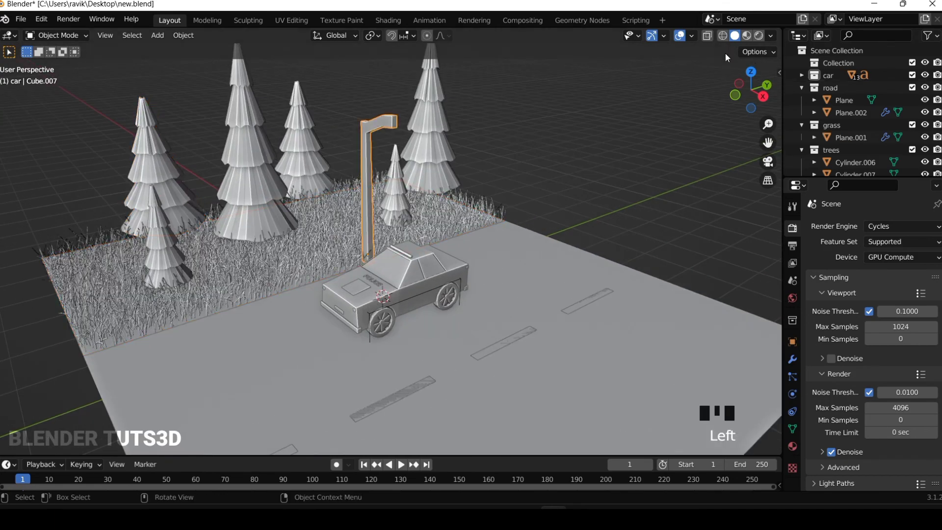
pyautogui.click(752, 72)
pyautogui.scroll(-1, 473, 164)
pyautogui.scroll(-2, 417, 235)
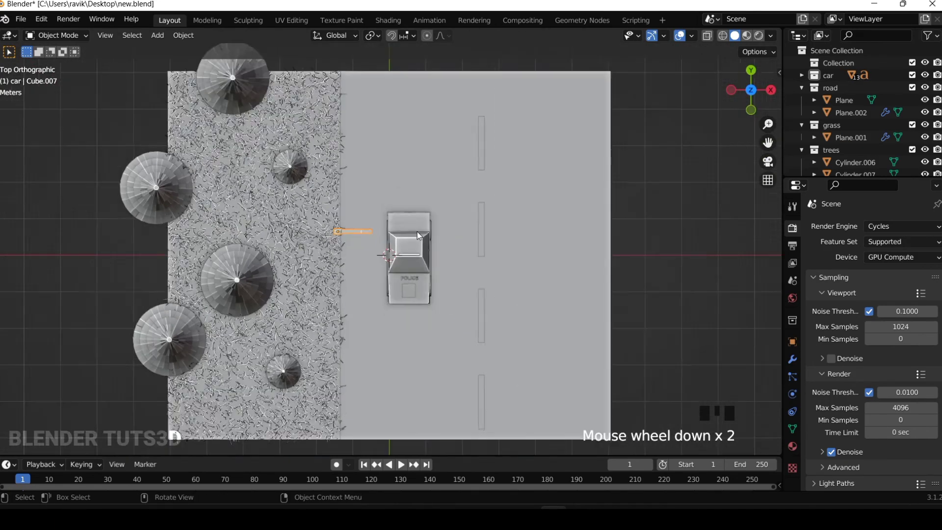
pyautogui.hotkey('shift', 'd')
pyautogui.press('x')
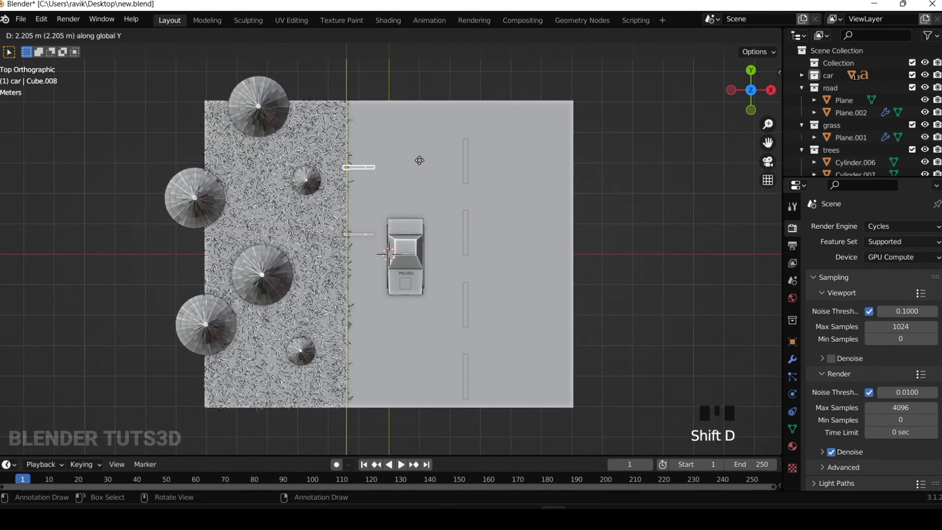
pyautogui.click(420, 161)
# Duplicate the new street lamp along negative Y to a spot past the front of the car, then deselect it
pyautogui.hotkey('shift', 'd')
pyautogui.press('y')
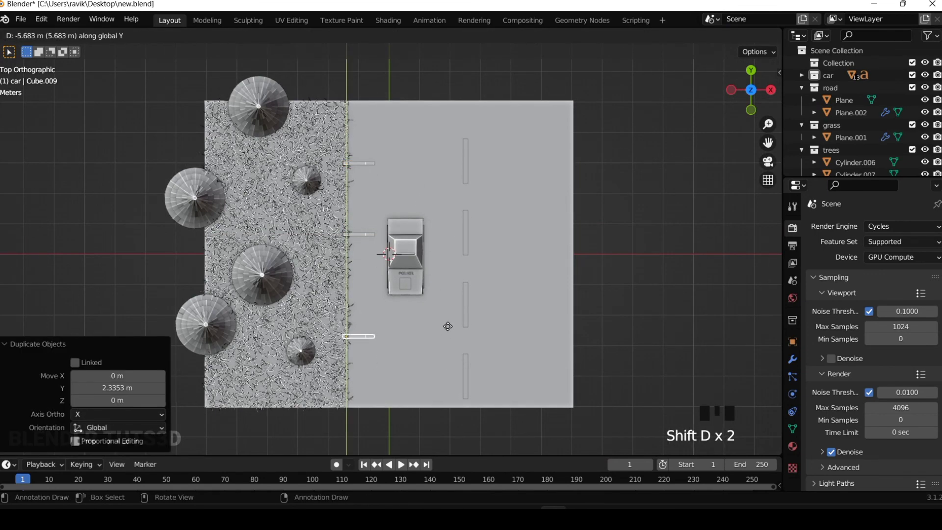
pyautogui.click(450, 312)
pyautogui.click(701, 116)
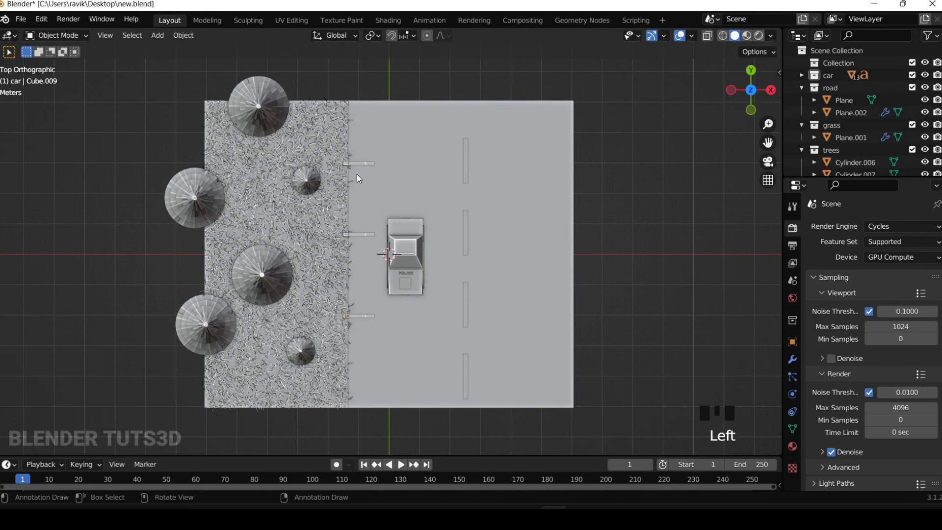
pyautogui.scroll(4, 325, 184)
pyautogui.scroll(-4, 321, 184)
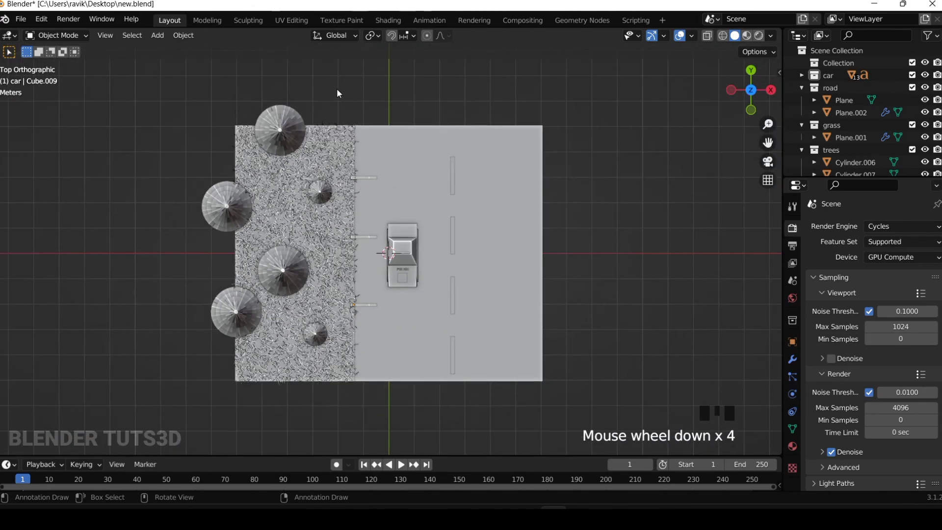
# Add a cube at the world origin and scale it uniformly to 0.095
pyautogui.hotkey('shift', 'a')
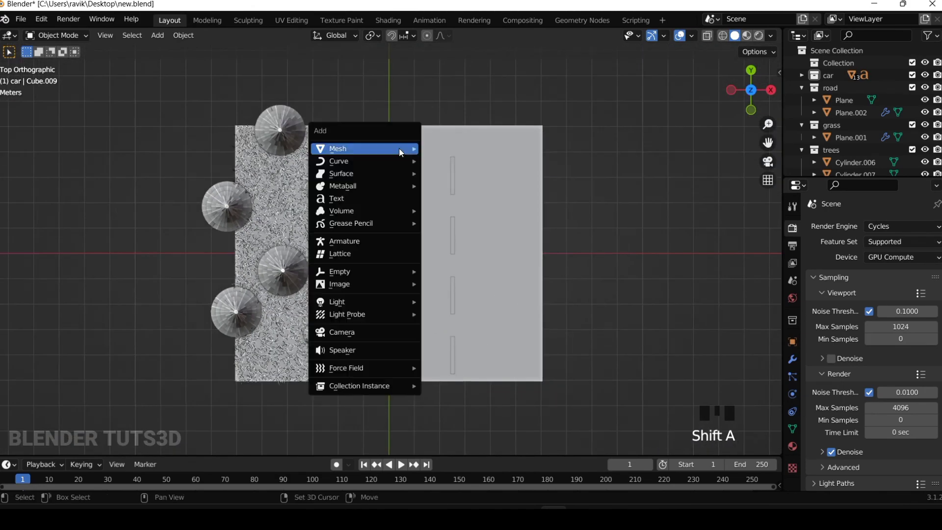
pyautogui.moveTo(359, 147)
pyautogui.click(444, 161)
pyautogui.scroll(3, 510, 309)
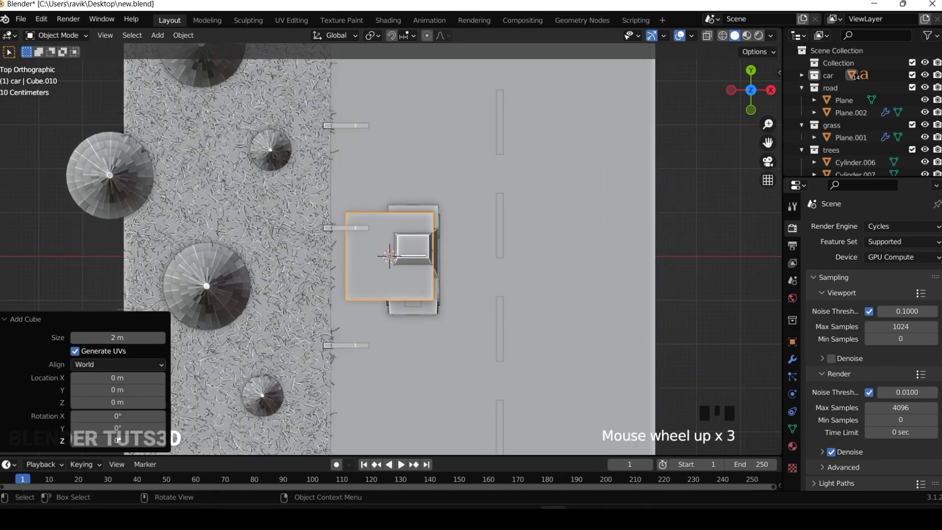
pyautogui.write('s.095')
pyautogui.press('Return')
# Stretch the small cube along Y by a factor of about 53.28 so it spans the full length of the road
pyautogui.scroll(-4, 446, 220)
pyautogui.press('s')
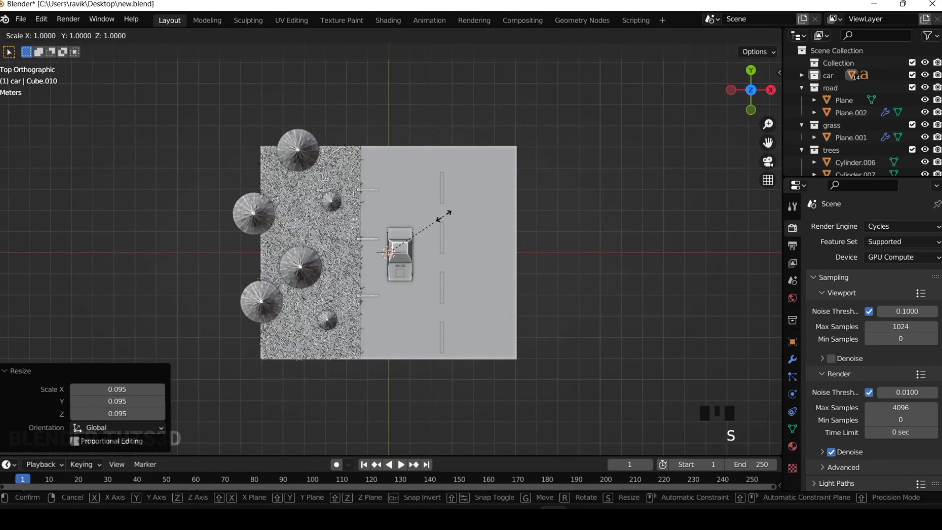
pyautogui.press('x')
pyautogui.press('y')
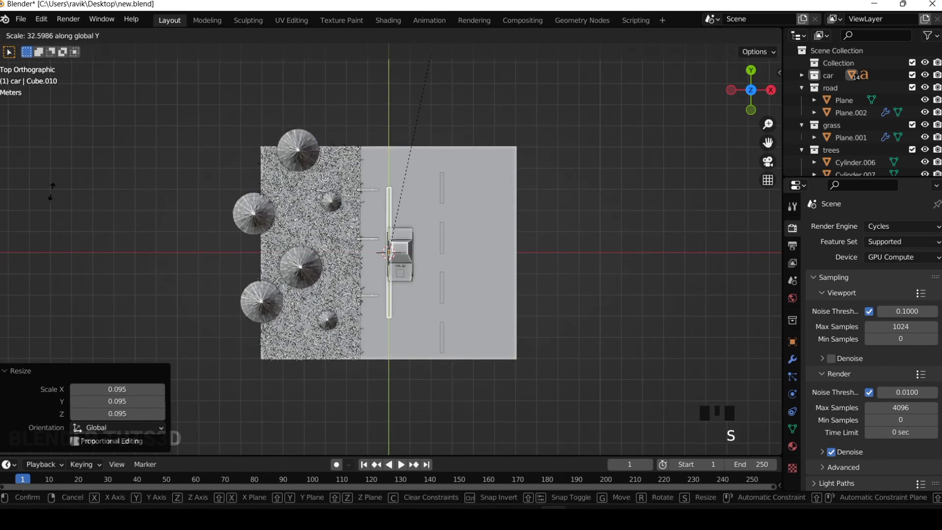
pyautogui.click(366, 119)
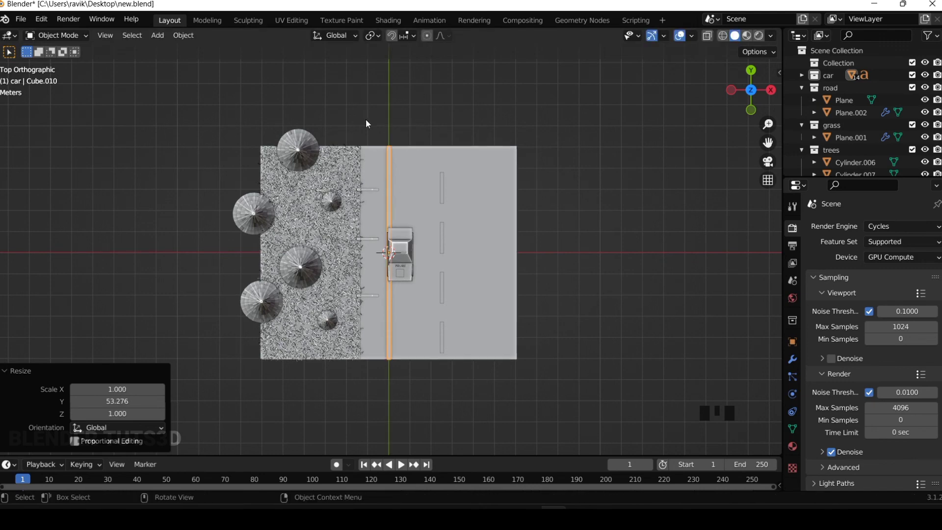
# Move the long strip about -1.34 m in X onto the border between grass and road as a curb
pyautogui.scroll(3, 485, 370)
pyautogui.press('g')
pyautogui.press('x')
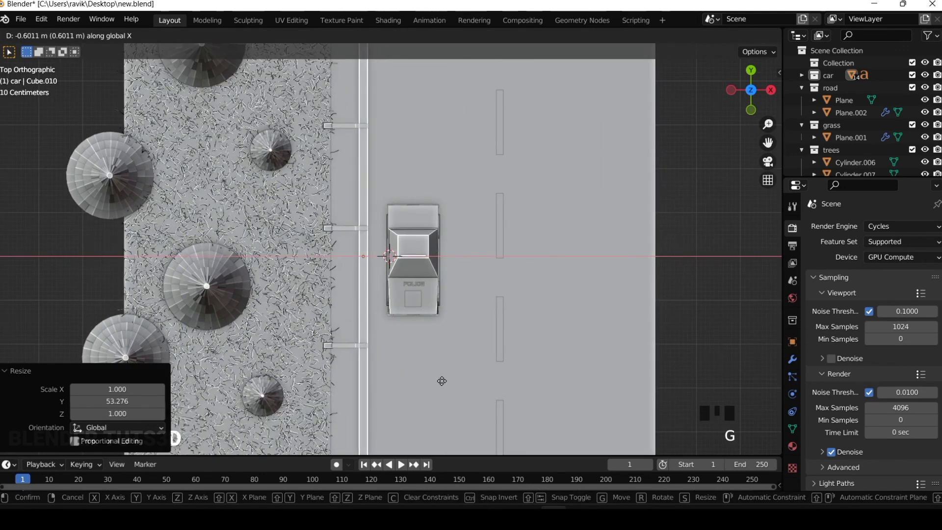
pyautogui.click(416, 384)
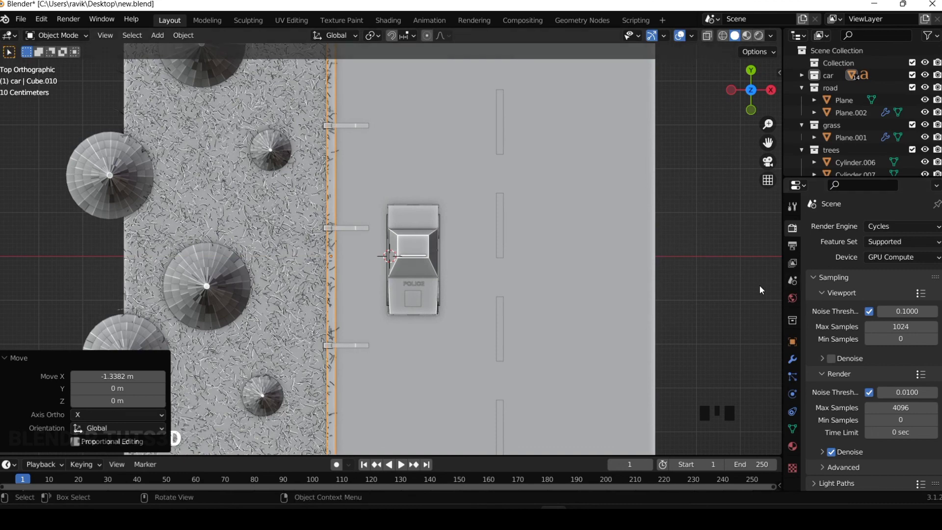
pyautogui.click(731, 279)
pyautogui.moveTo(737, 102); pyautogui.dragTo(634, 290)
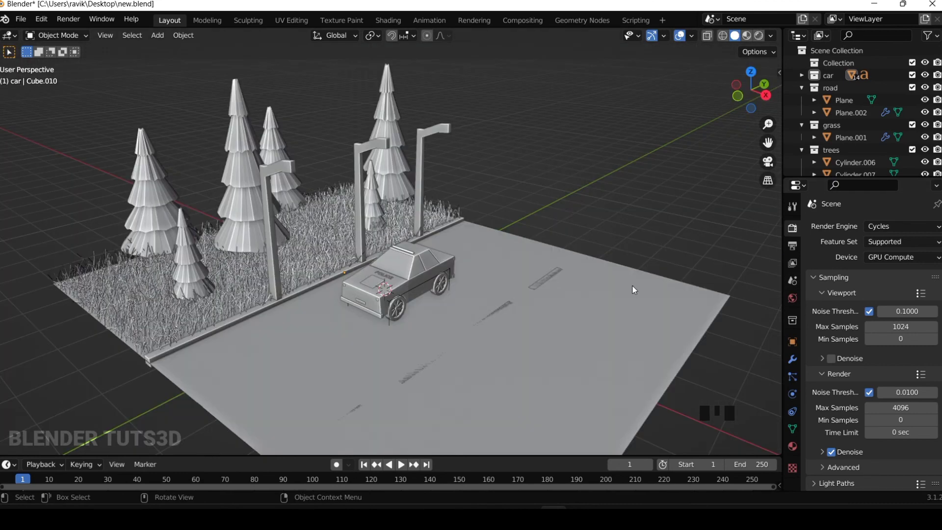